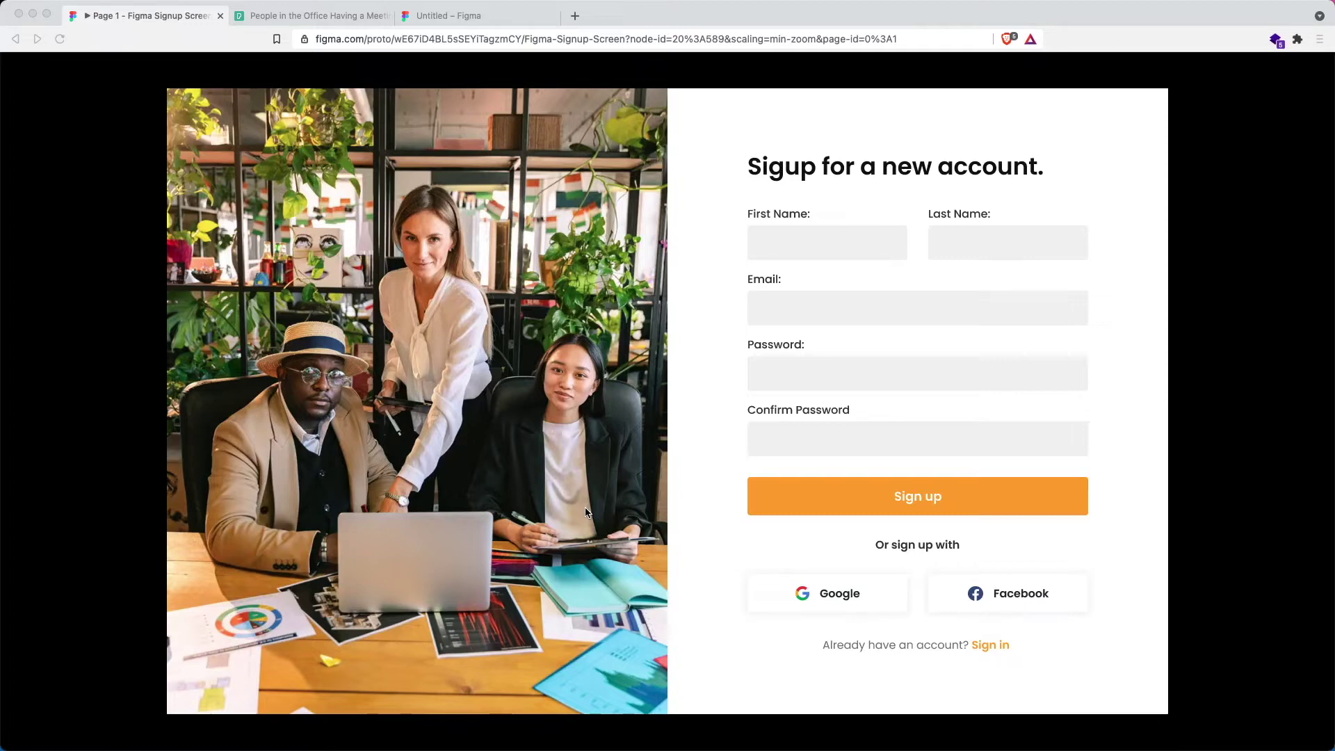
# Step: In the Untitled Figma file, create a 1440 × 900 frame from the MacBook Pro desktop preset
pyautogui.click(284, 17)
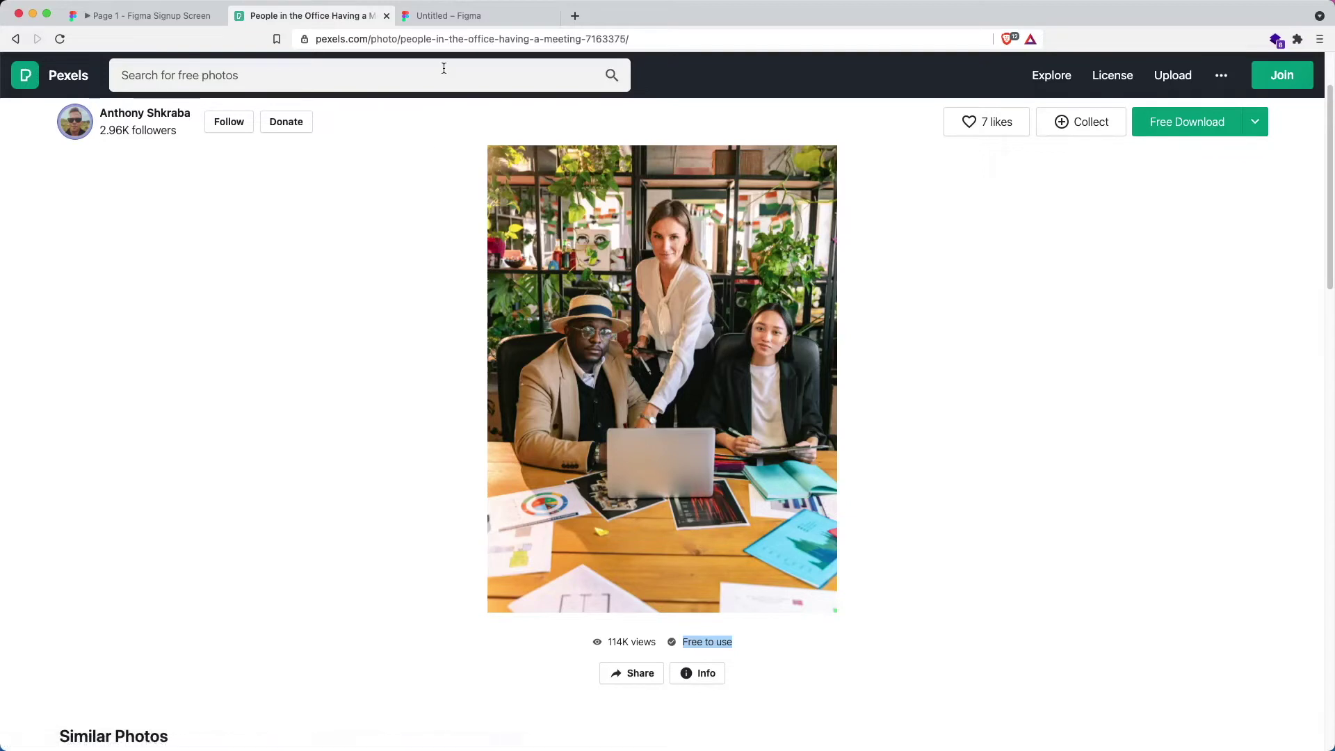
pyautogui.hotkey('ctrl', 'Tab')
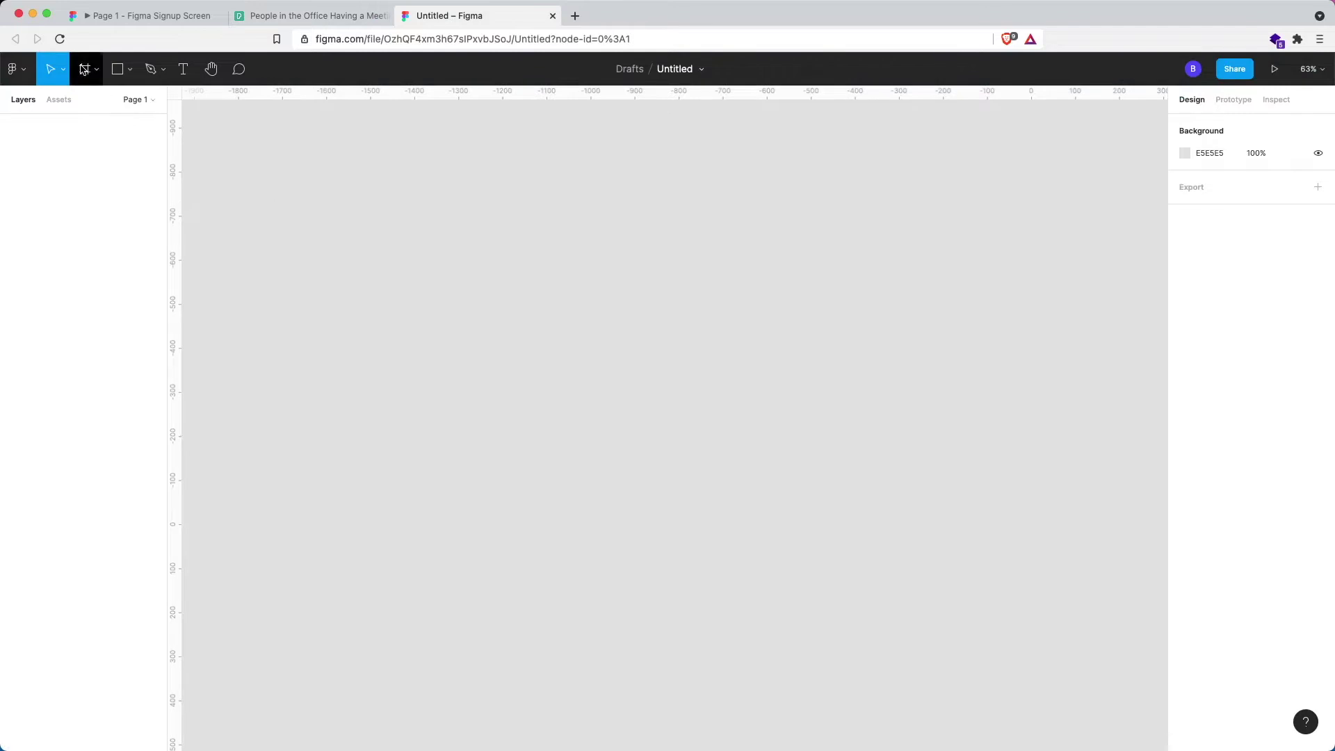
pyautogui.click(83, 69)
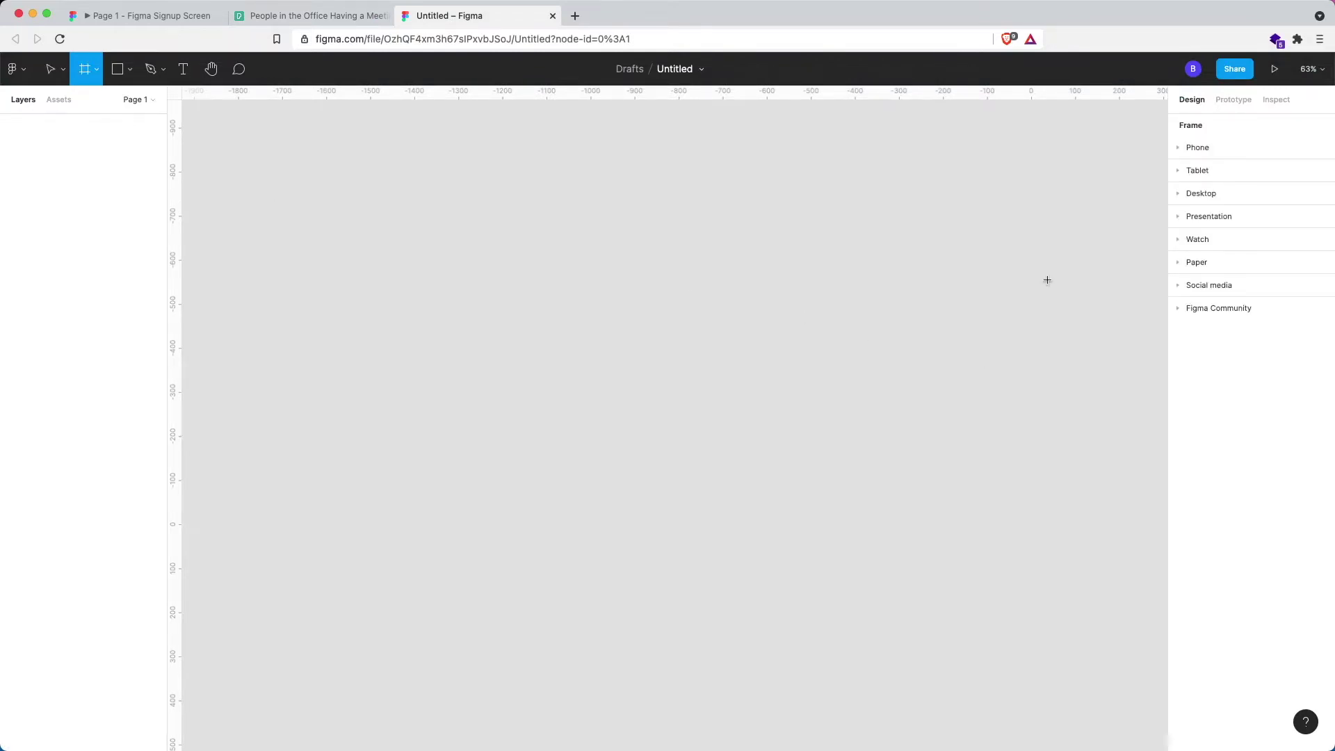
pyautogui.click(1194, 196)
pyautogui.click(1210, 259)
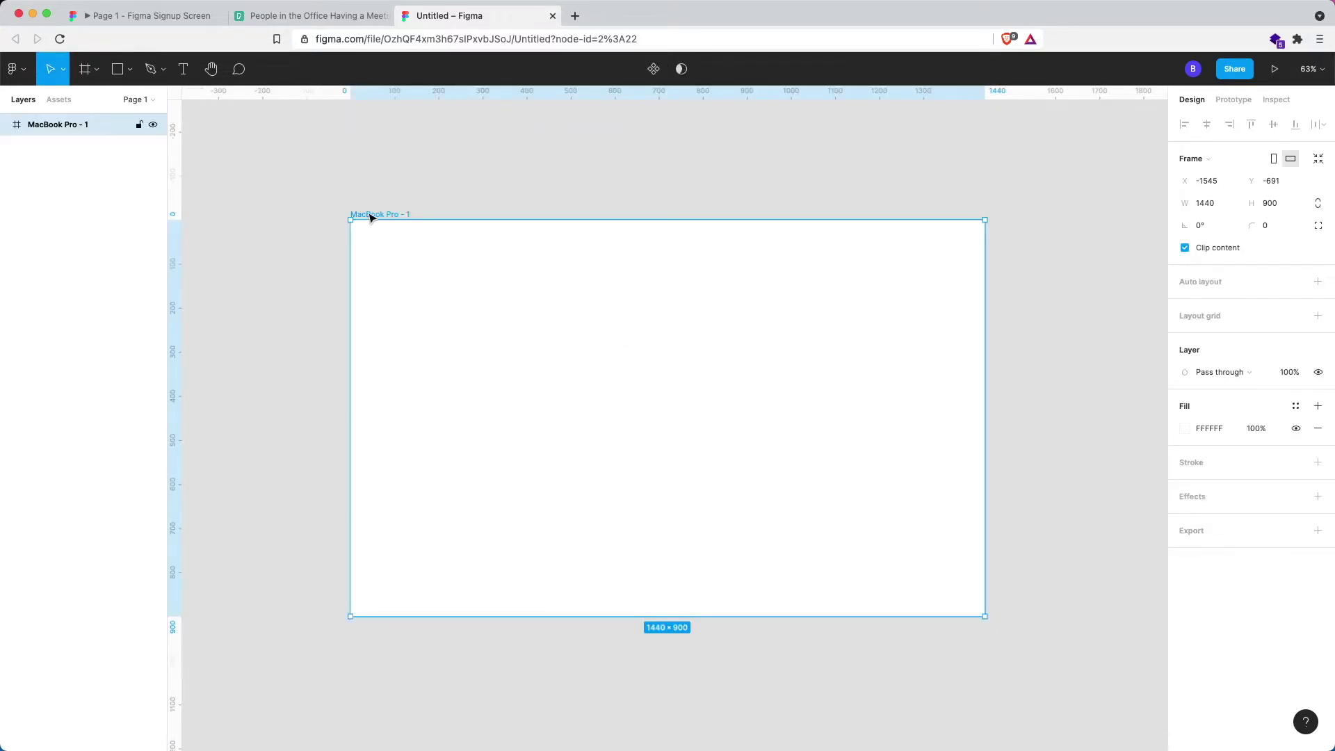
# Step: Rename the MacBook Pro frame as "Signup screen"
pyautogui.doubleClick(369, 215)
pyautogui.press('BackSpace')
pyautogui.write('Signup screen')
pyautogui.press('Return')
pyautogui.click(422, 199)
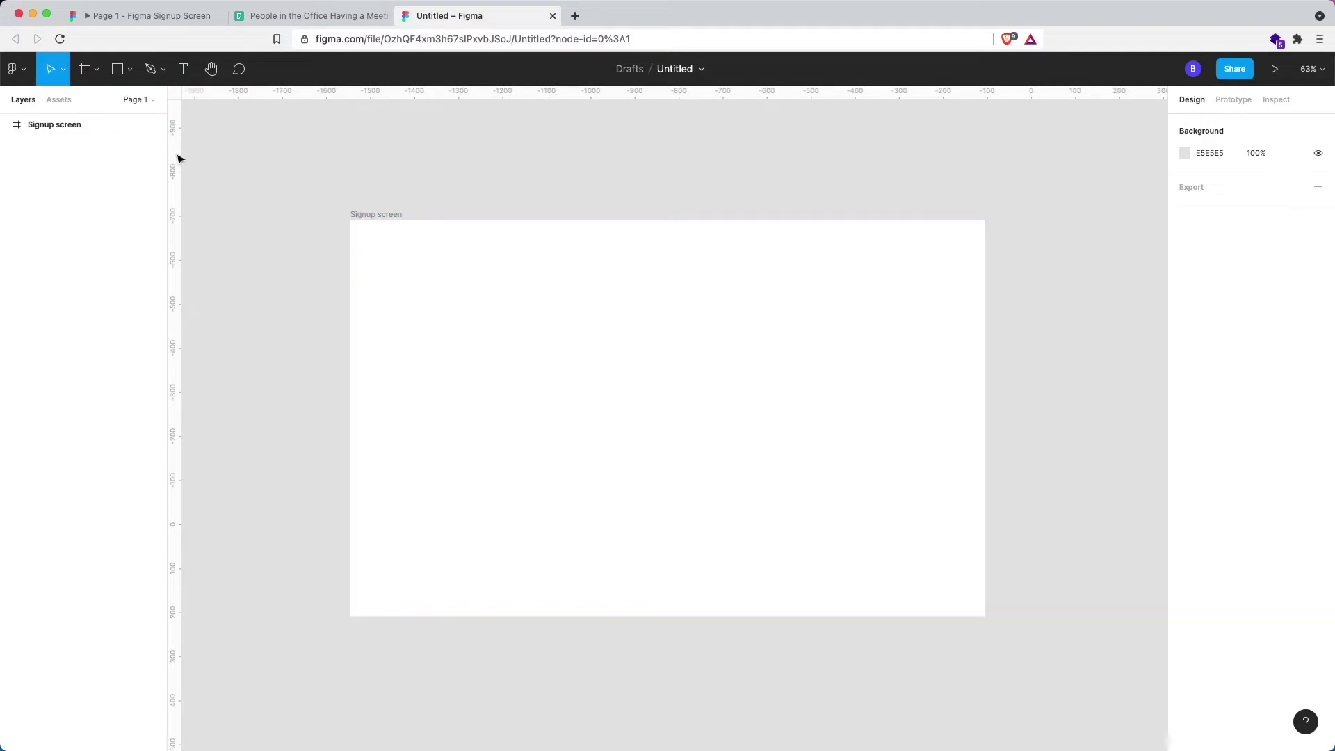
# Step: Draw a full-height rectangle from the frame's upper-left corner and set its width to 720
pyautogui.click(118, 69)
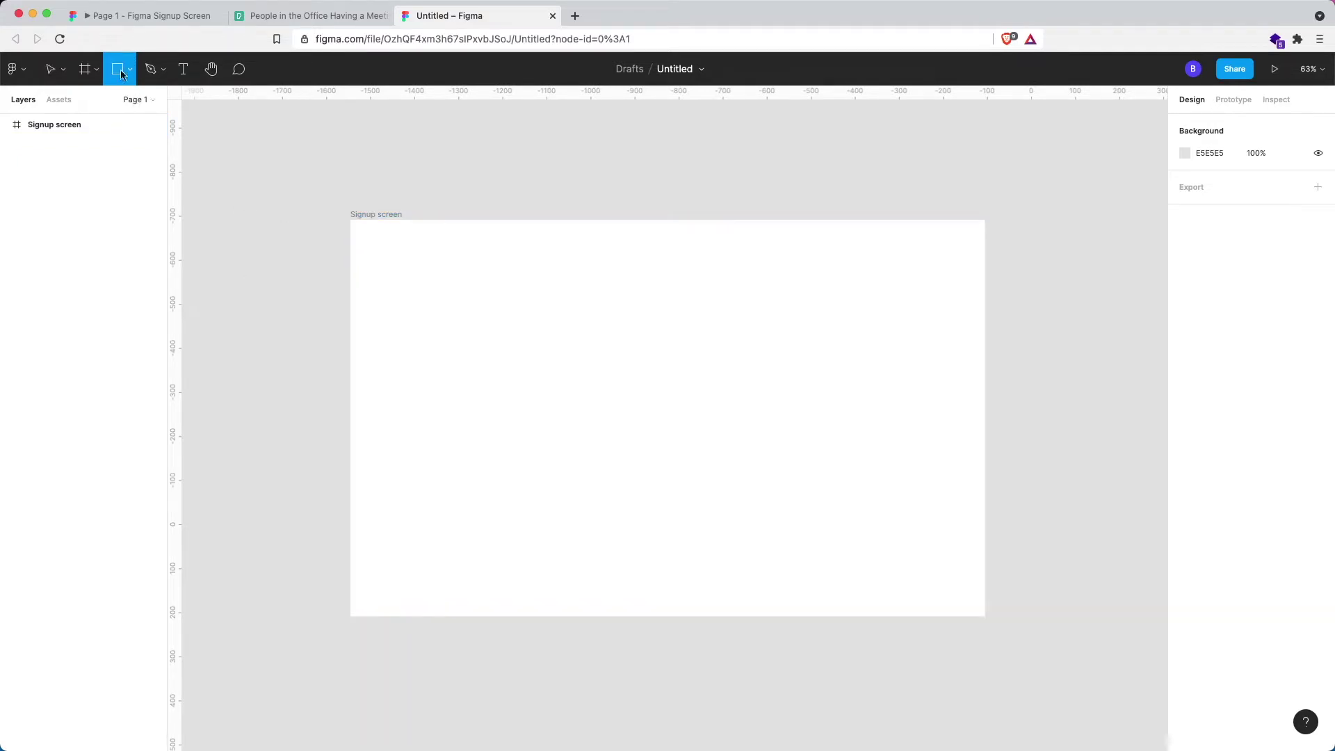
pyautogui.moveTo(351, 220); pyautogui.dragTo(620, 619)
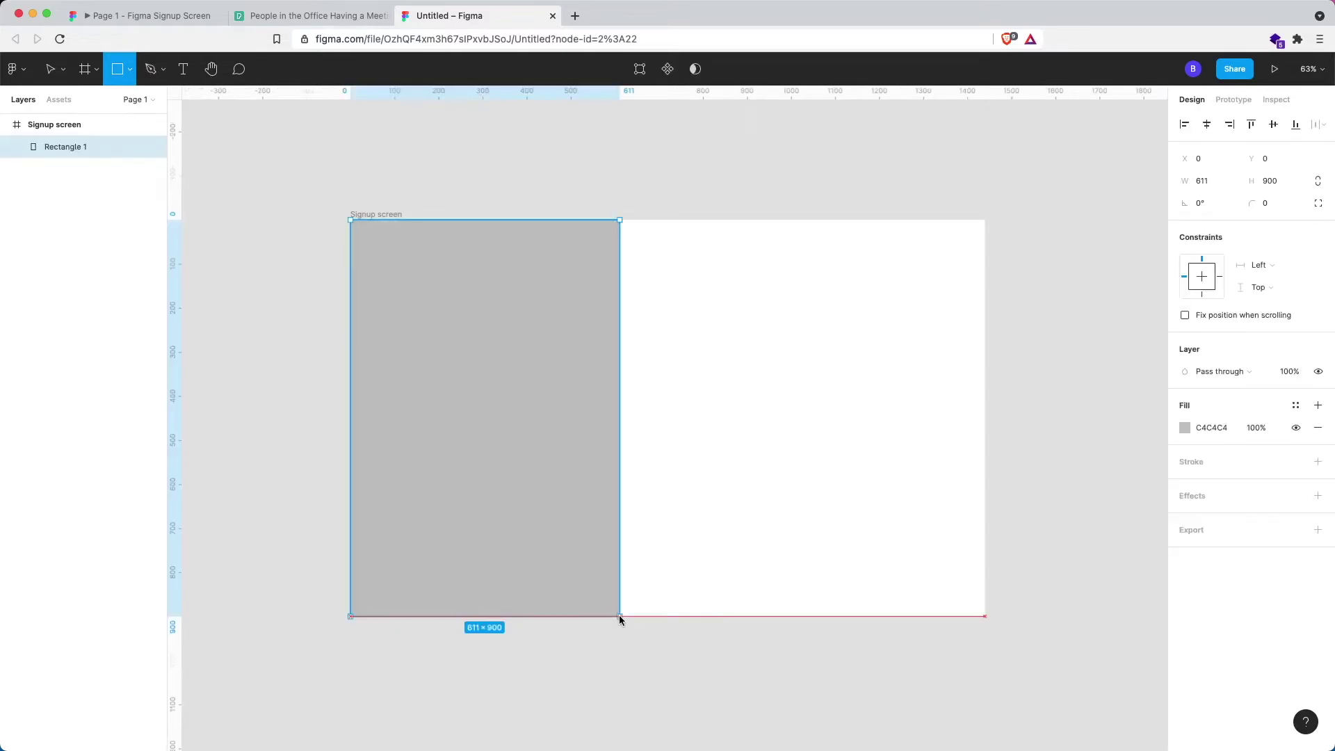
pyautogui.click(1226, 181)
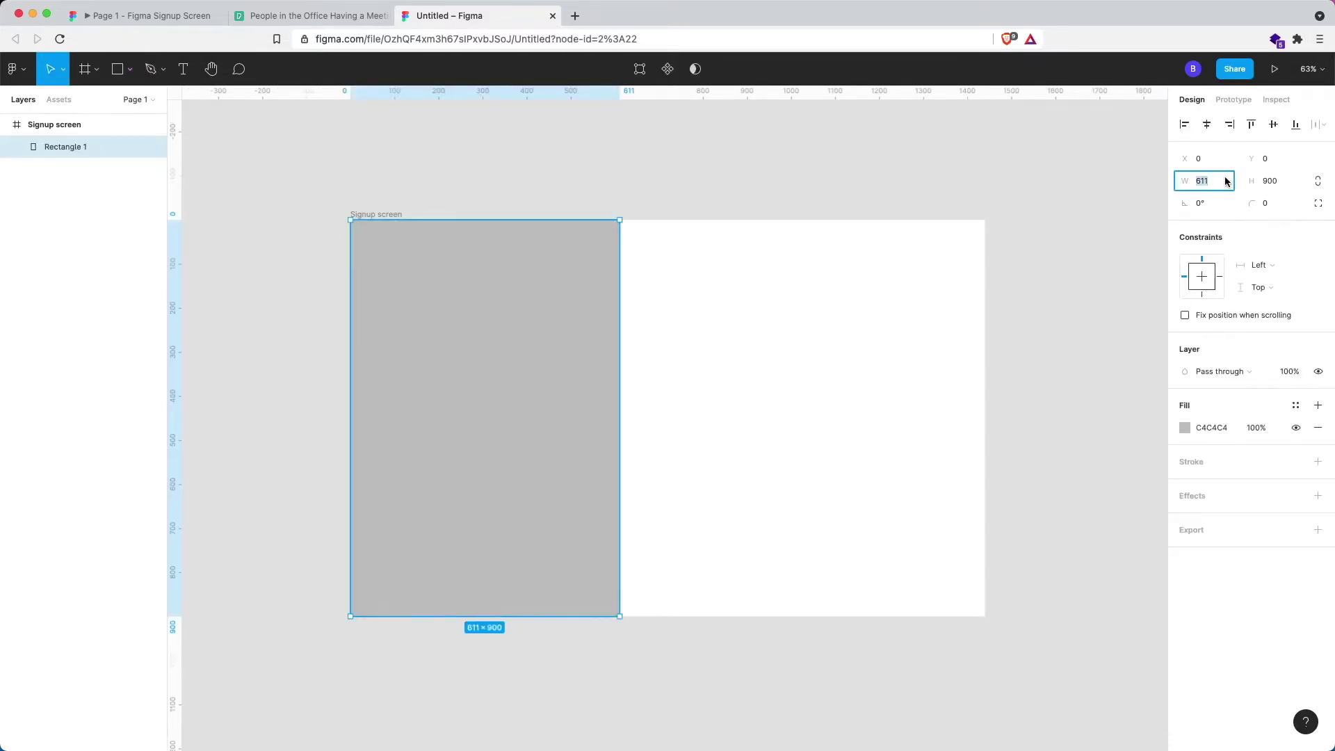
pyautogui.write('720')
pyautogui.click(1282, 181)
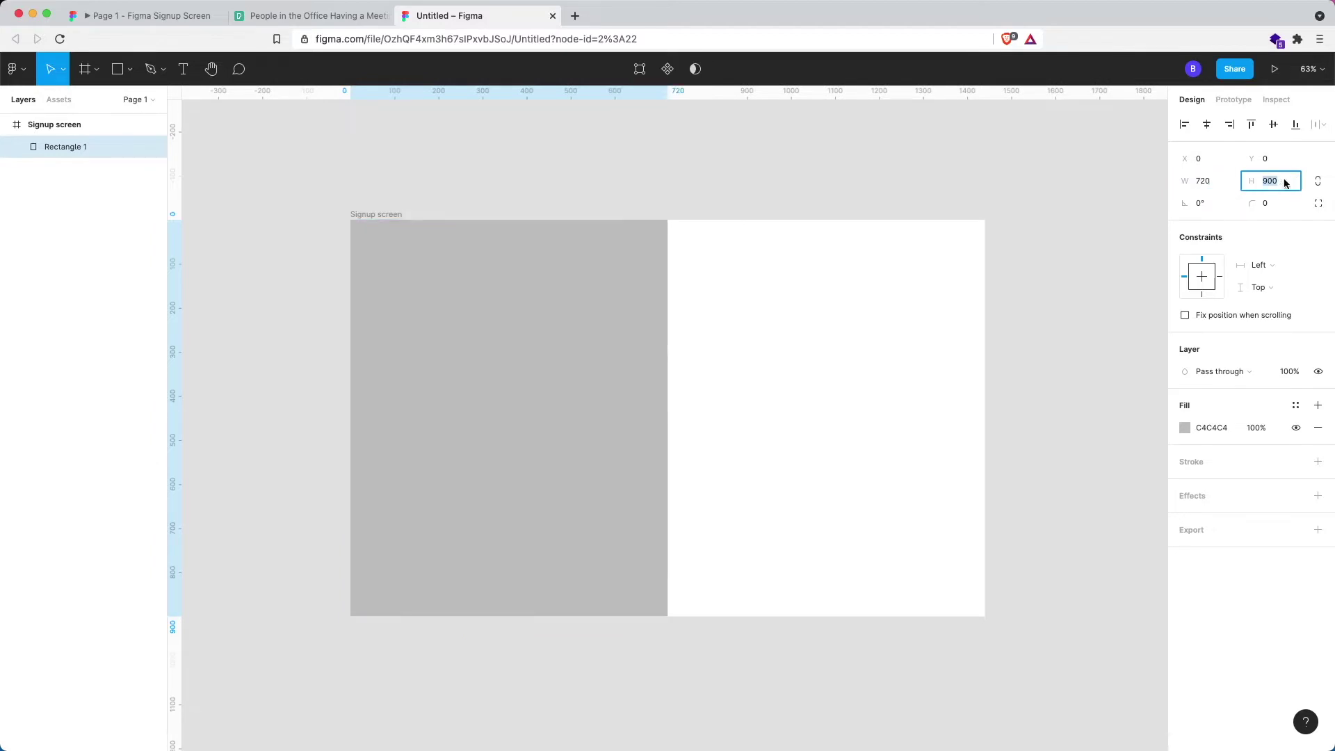
pyautogui.click(982, 325)
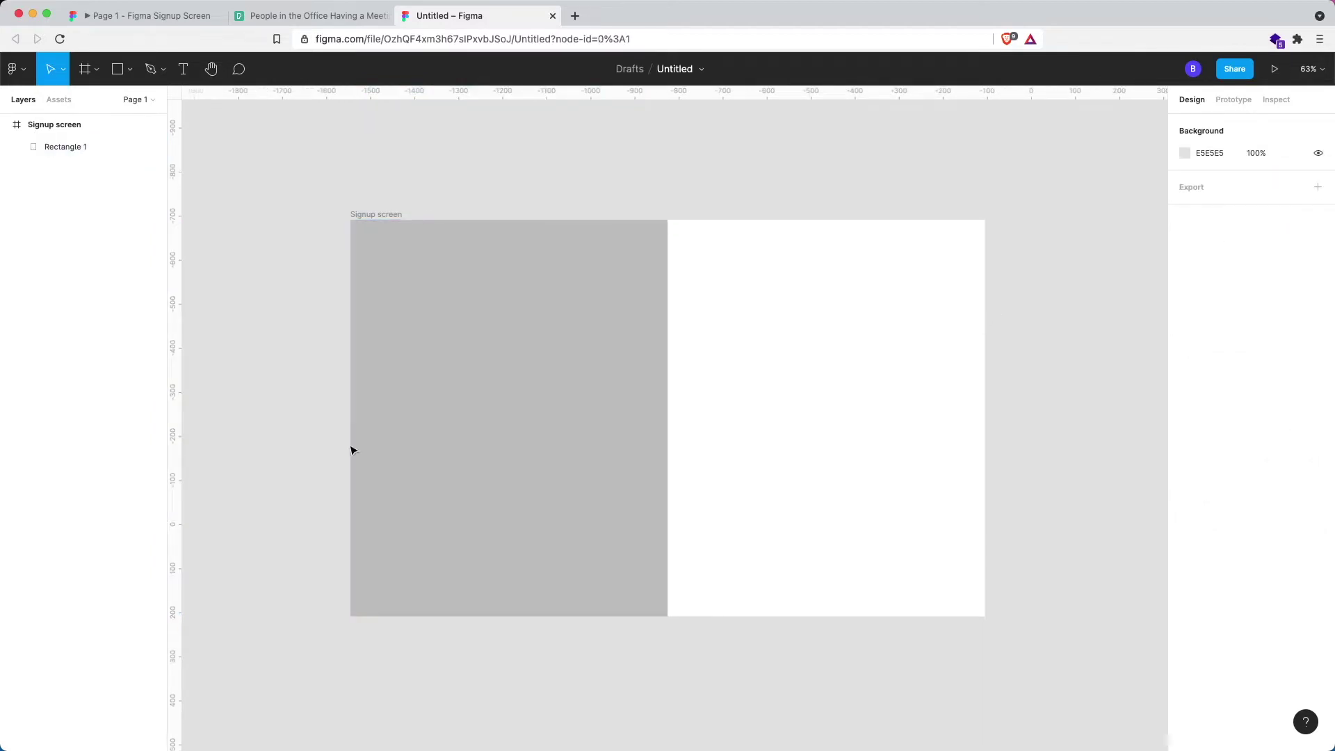
pyautogui.click(461, 375)
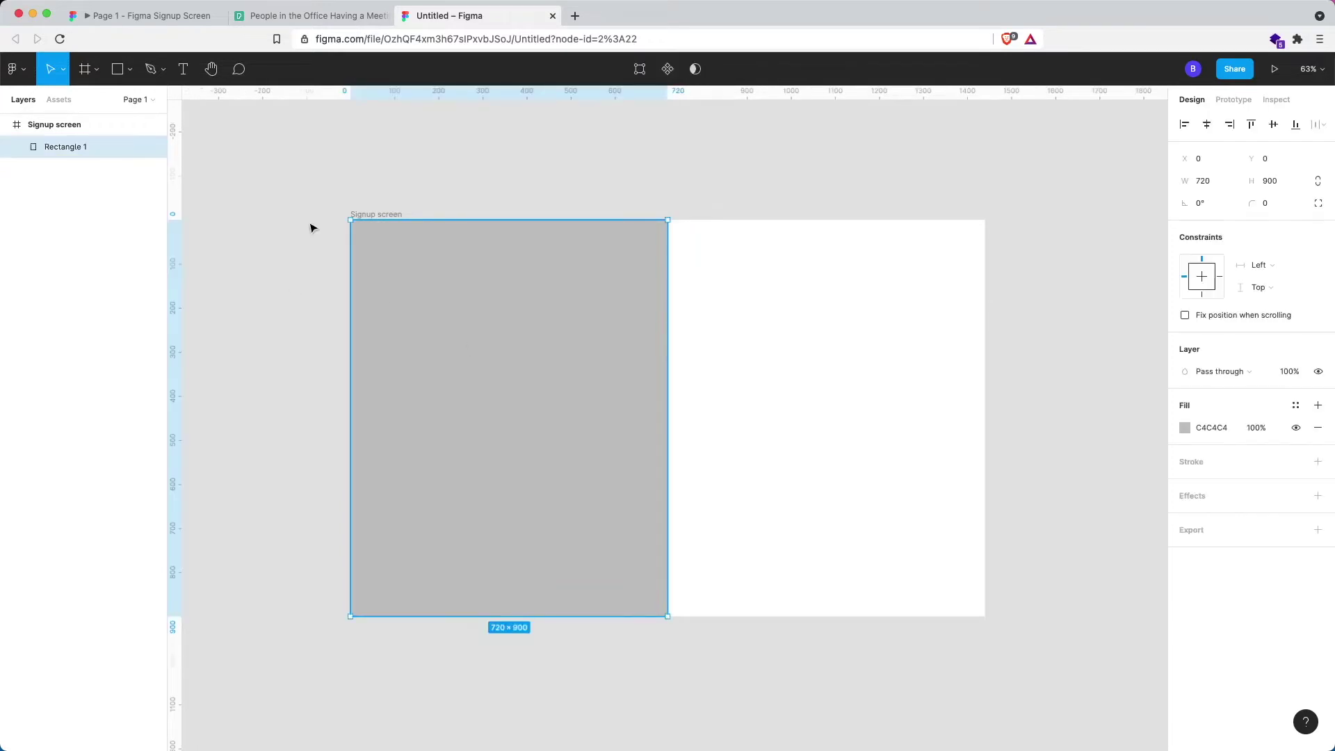
# Step: Draw a second rectangle of 720 × 900 covering the empty right half of the frame
pyautogui.click(117, 69)
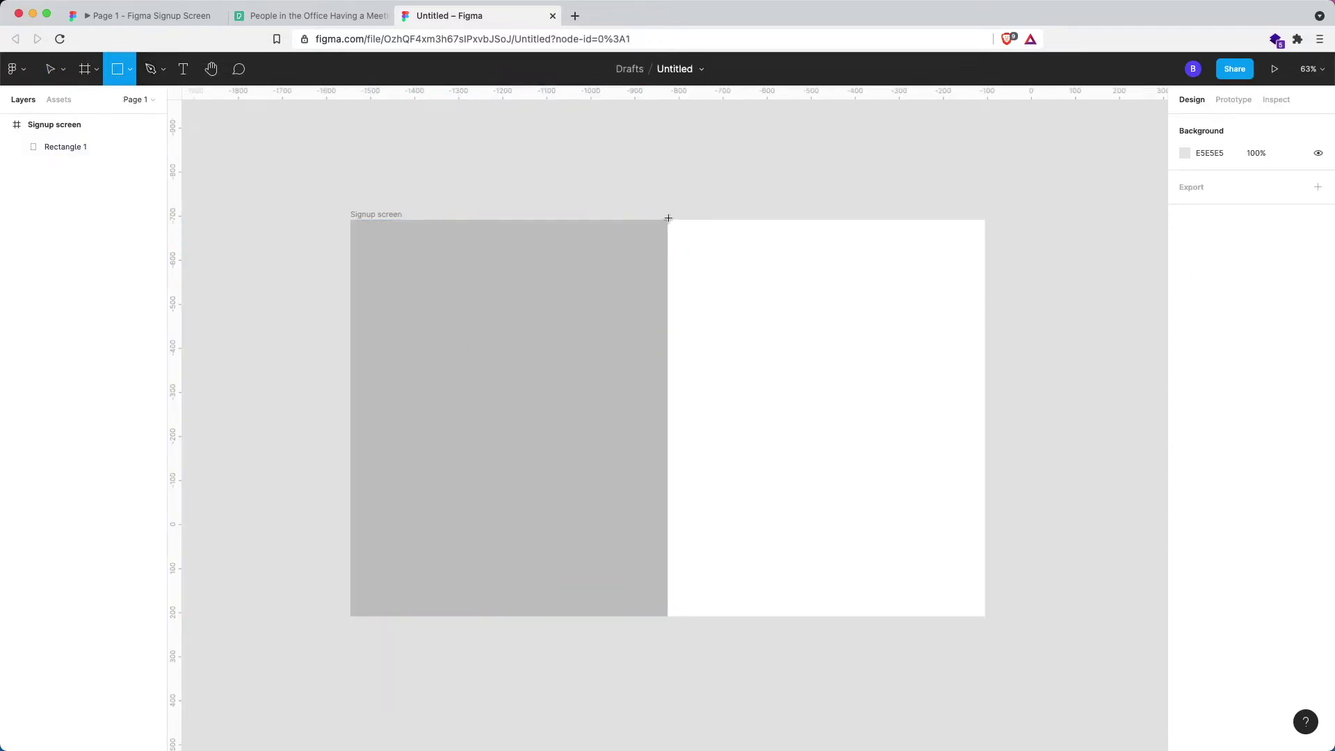
pyautogui.moveTo(980, 604); pyautogui.dragTo(984, 615)
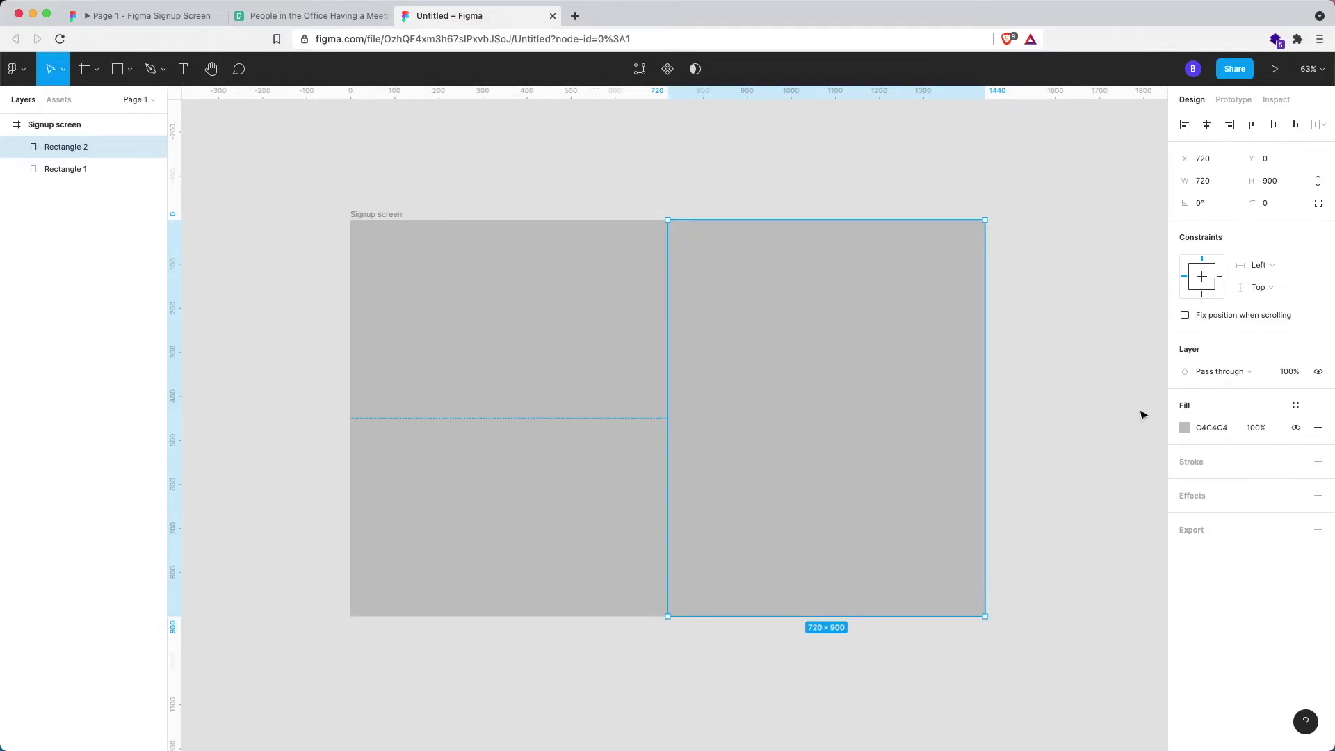
pyautogui.click(1145, 417)
# Step: Set the right rectangle's fill colour to FFFFFF
pyautogui.click(925, 374)
pyautogui.click(1209, 430)
pyautogui.write('ffff')
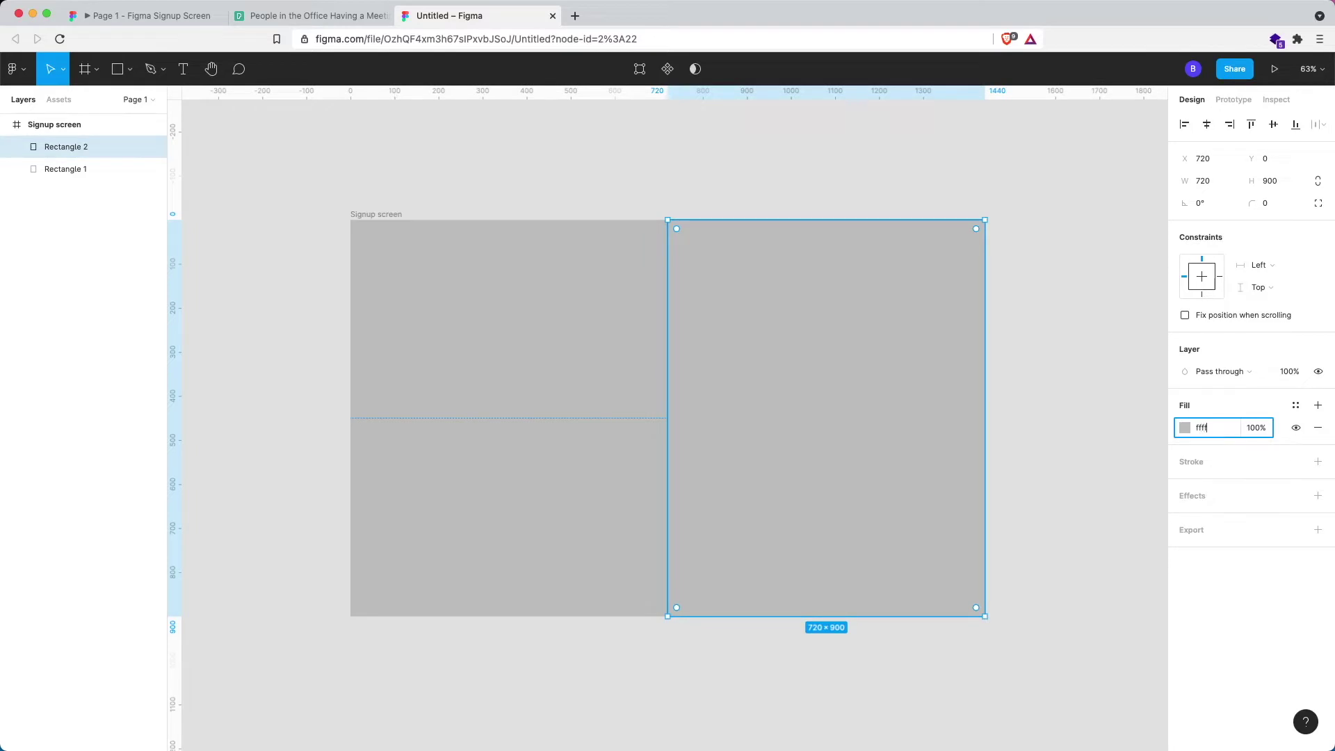
pyautogui.write('ff')
pyautogui.press('Return')
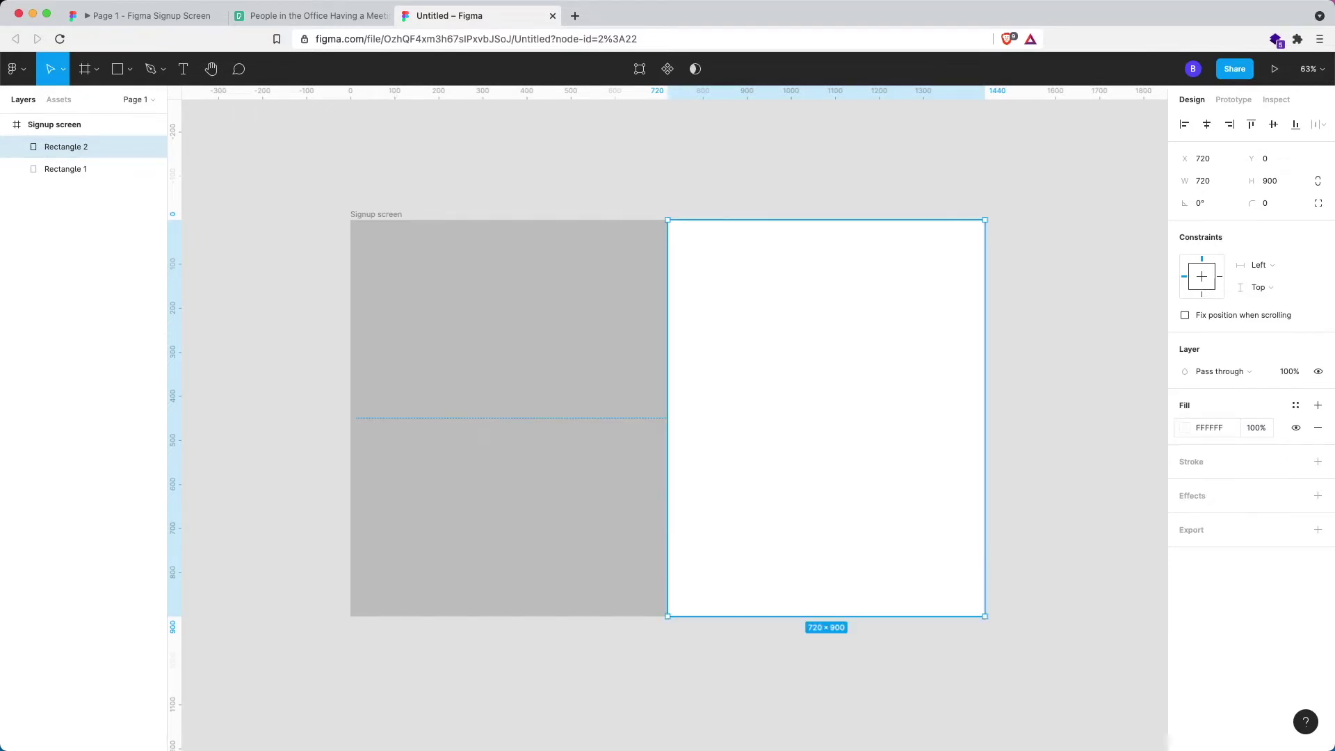
# Step: Change the left rectangle's fill to an image, using the office photo JPEG from the Figma Signup Screen folder
pyautogui.click(536, 382)
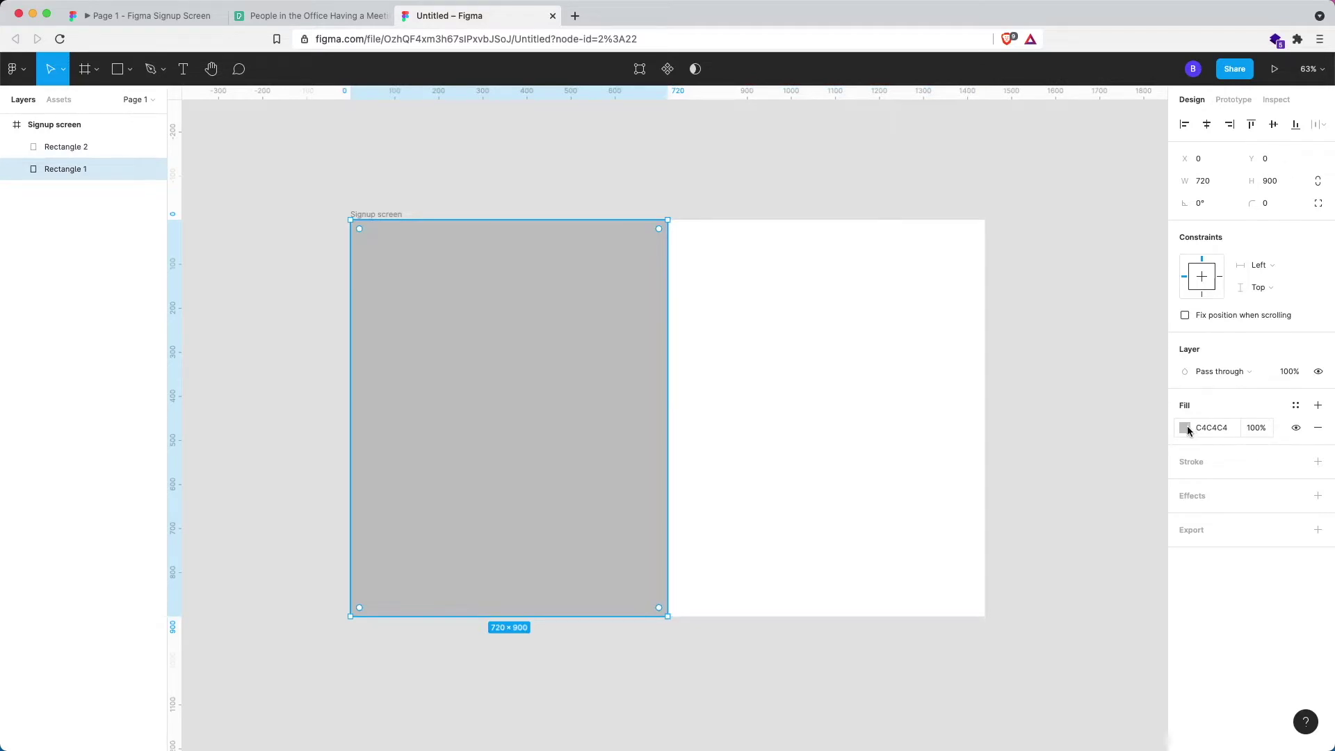
pyautogui.click(1185, 428)
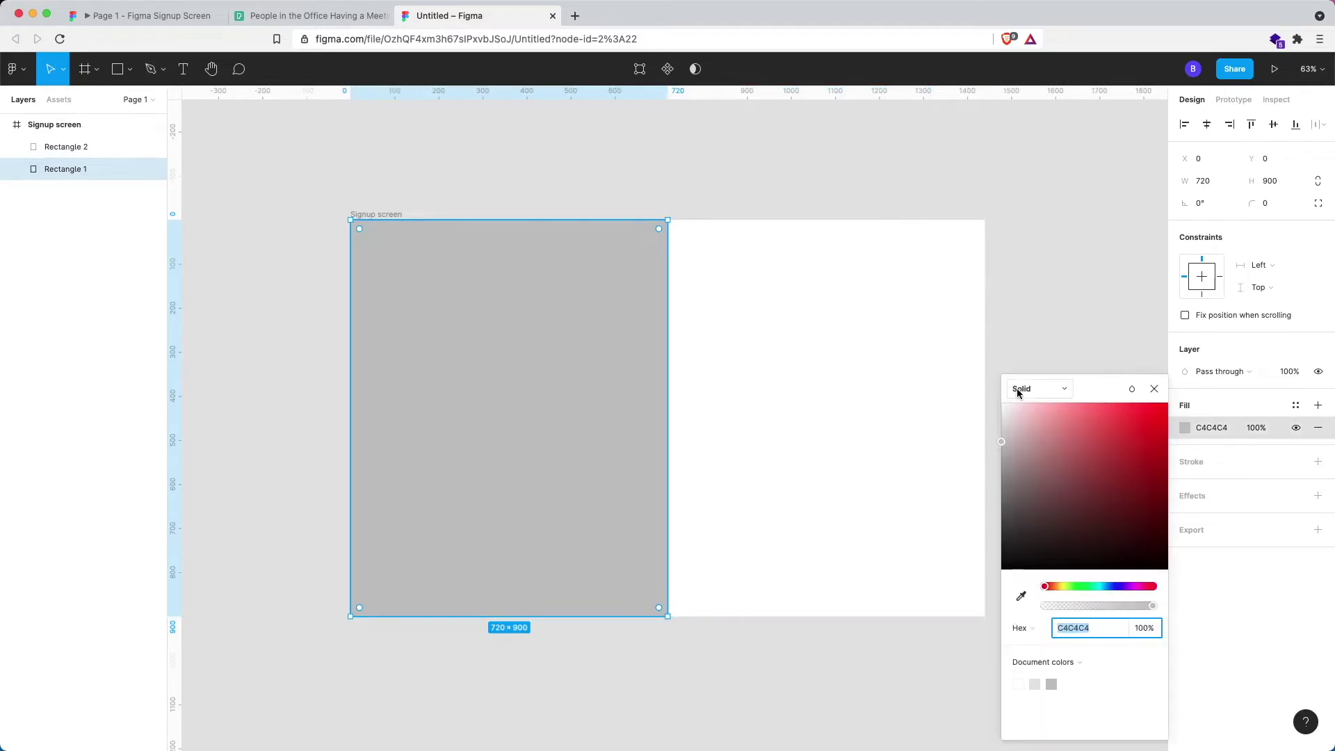
pyautogui.click(1016, 388)
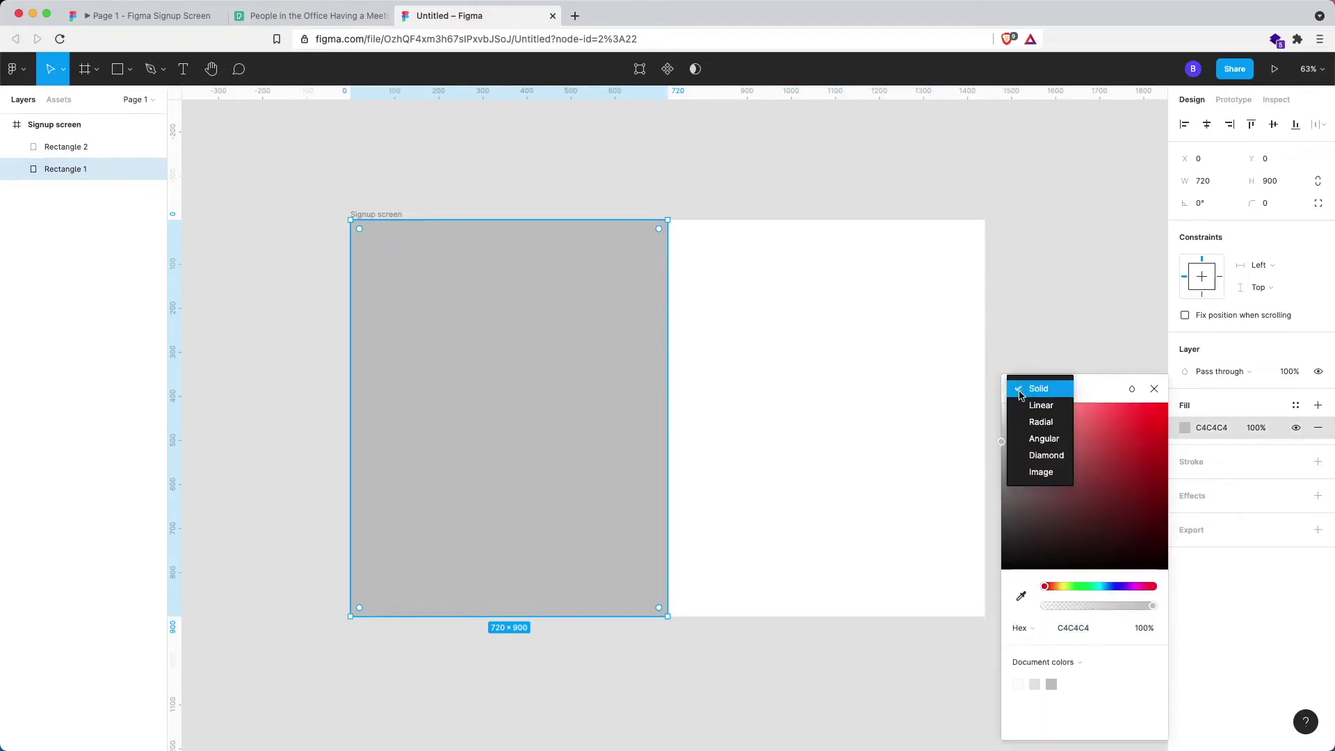
pyautogui.click(1049, 474)
pyautogui.click(1081, 488)
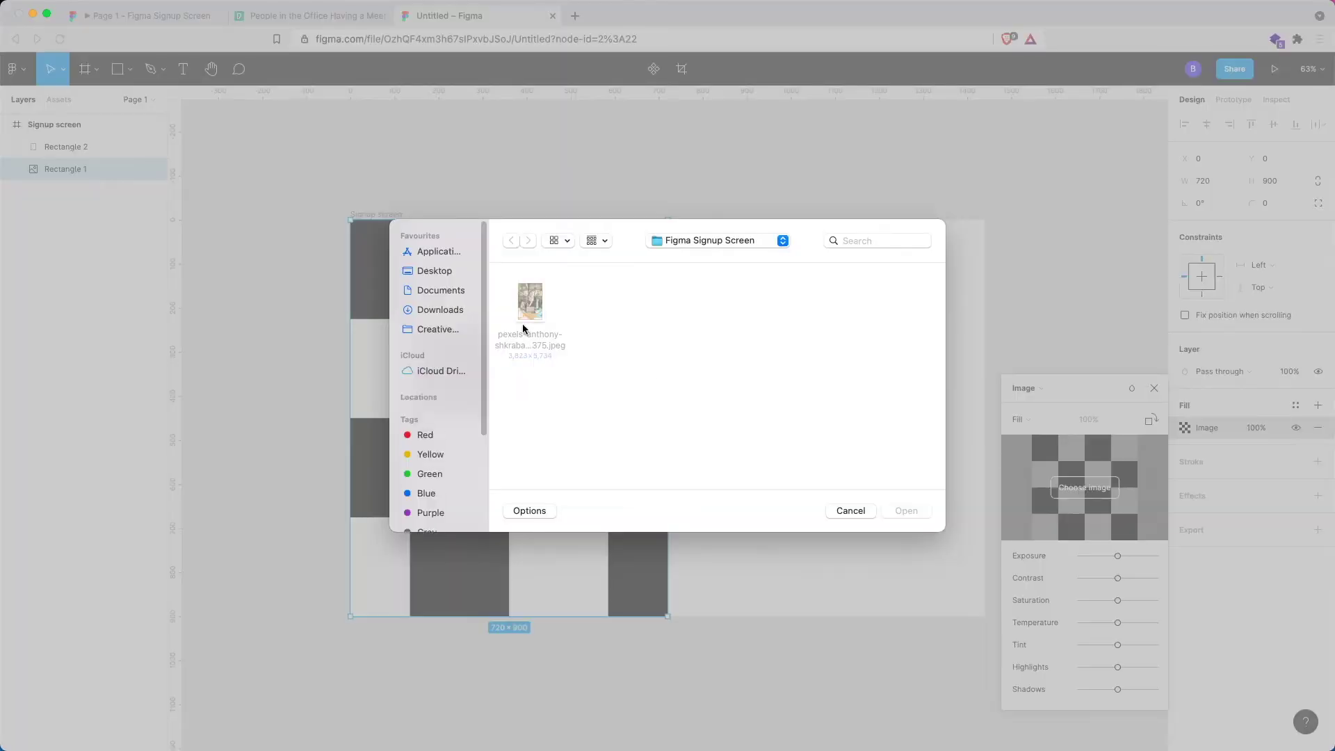
pyautogui.doubleClick(527, 311)
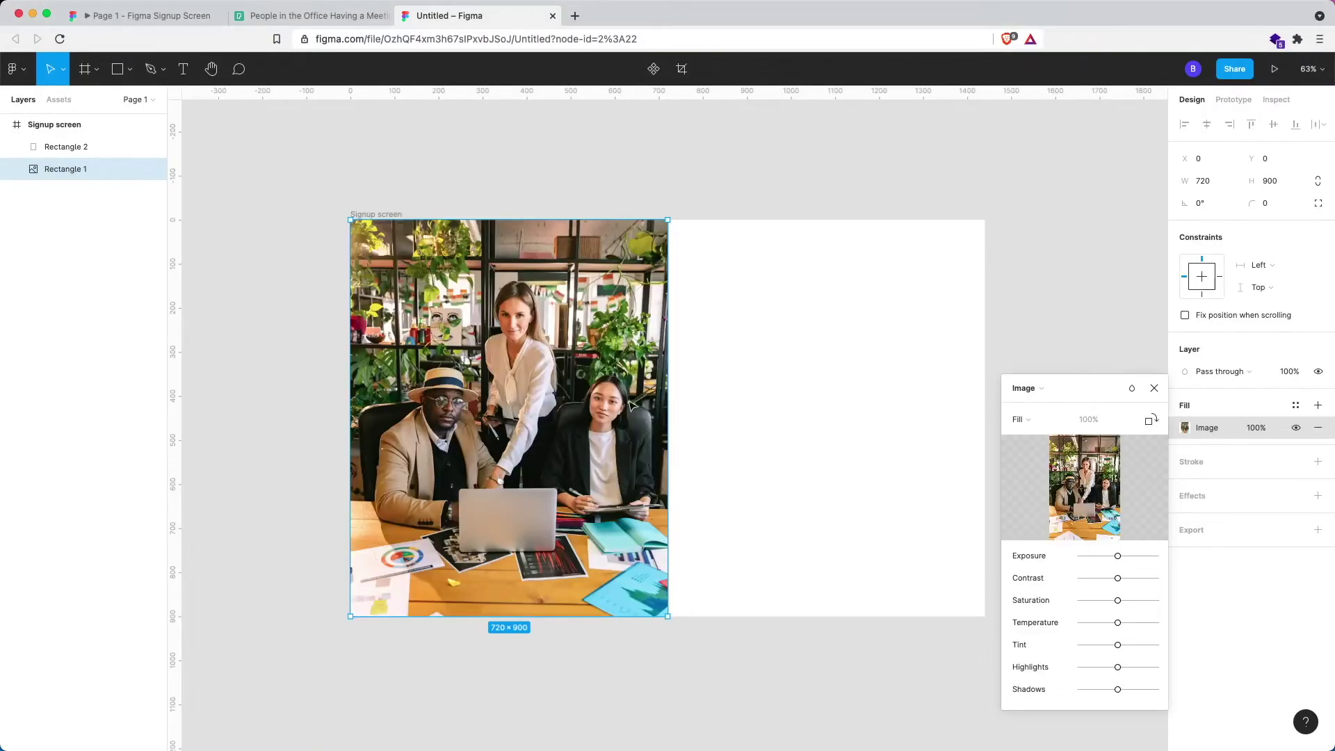
pyautogui.click(1154, 387)
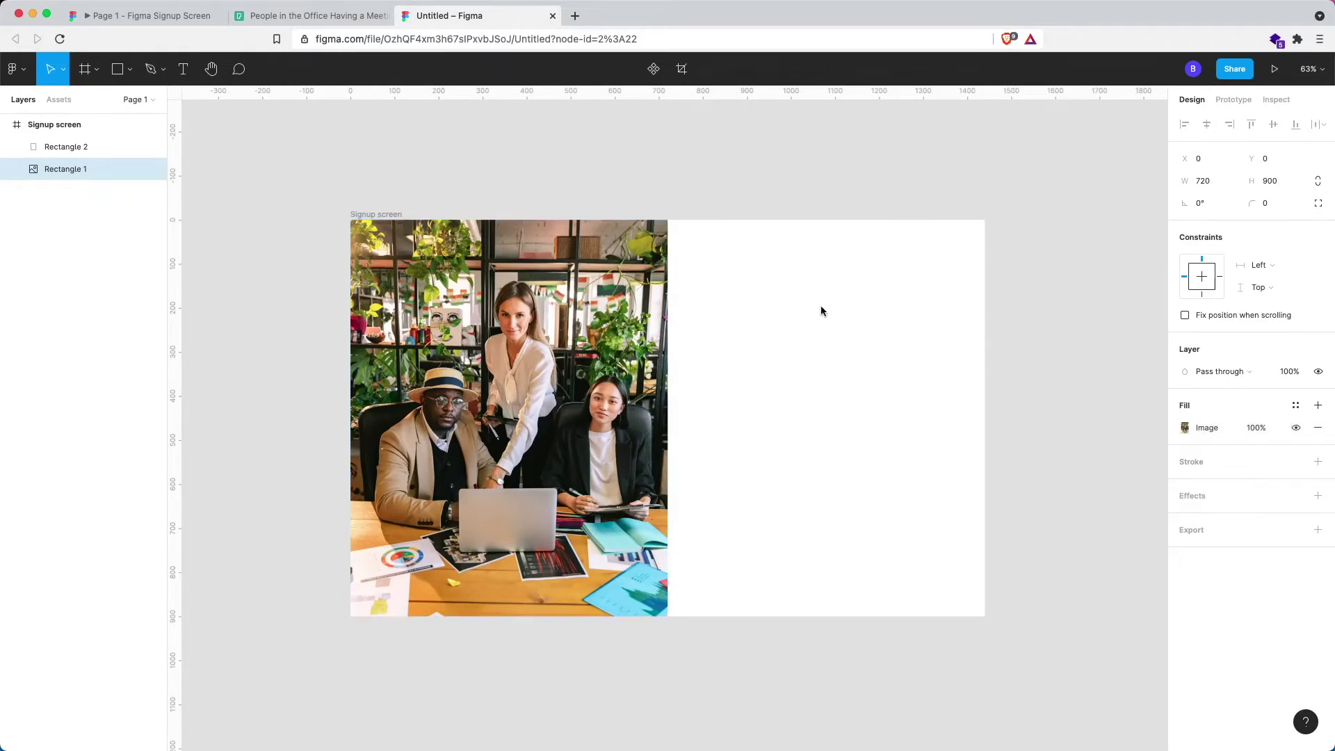
# Step: Add the text "Signup for a new account." in the upper part of the white rectangle
pyautogui.click(729, 289)
pyautogui.press('t')
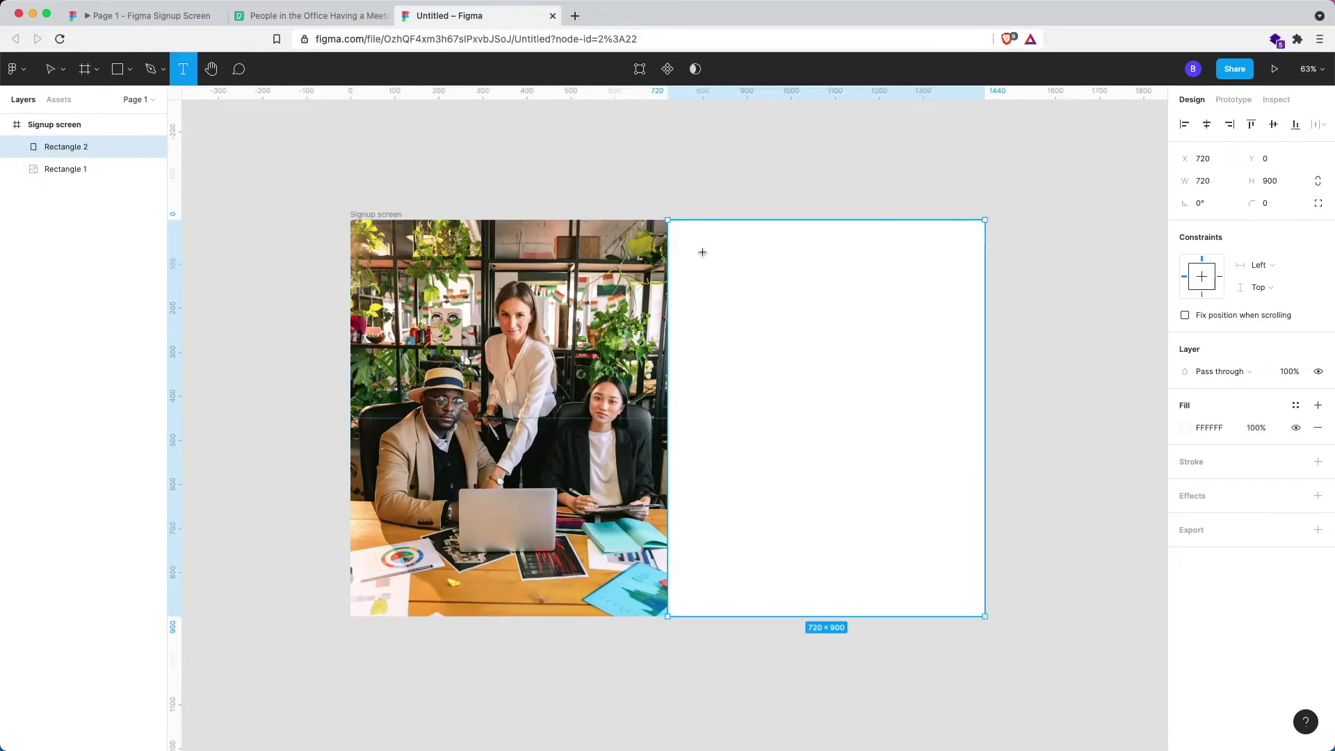
pyautogui.click(703, 253)
pyautogui.write('Signup for a')
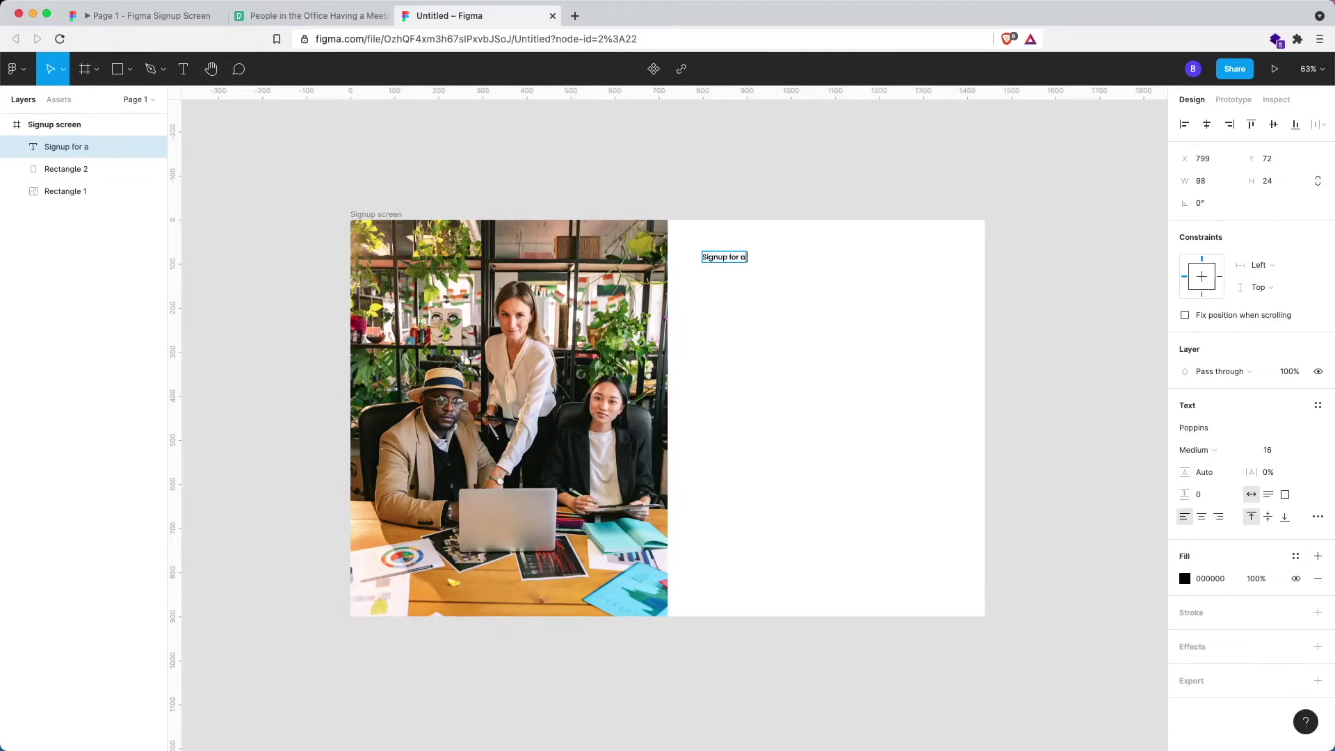
pyautogui.write(' new account.')
# Step: Style the signup heading as size 34 SemiBold and move it to about X 797, Y 88
pyautogui.press('super+a')
pyautogui.click(1279, 450)
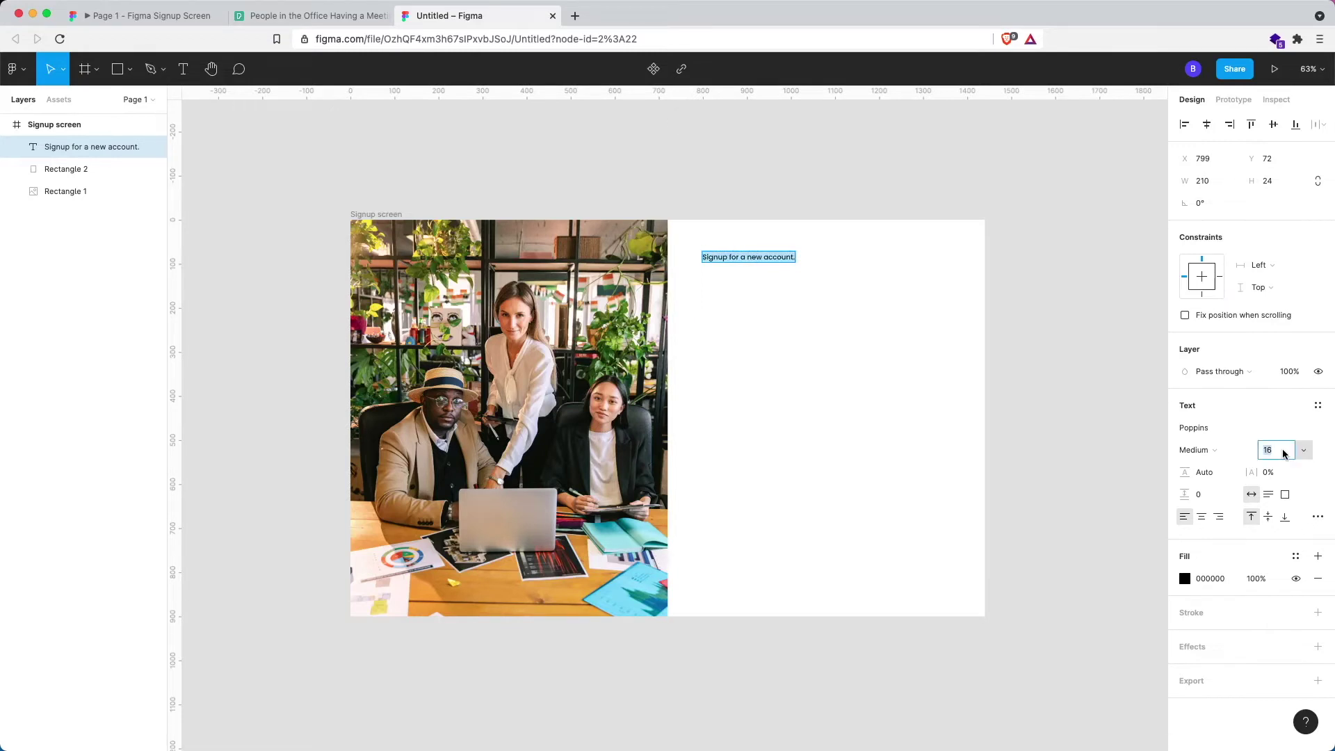
pyautogui.write('34')
pyautogui.press('Return')
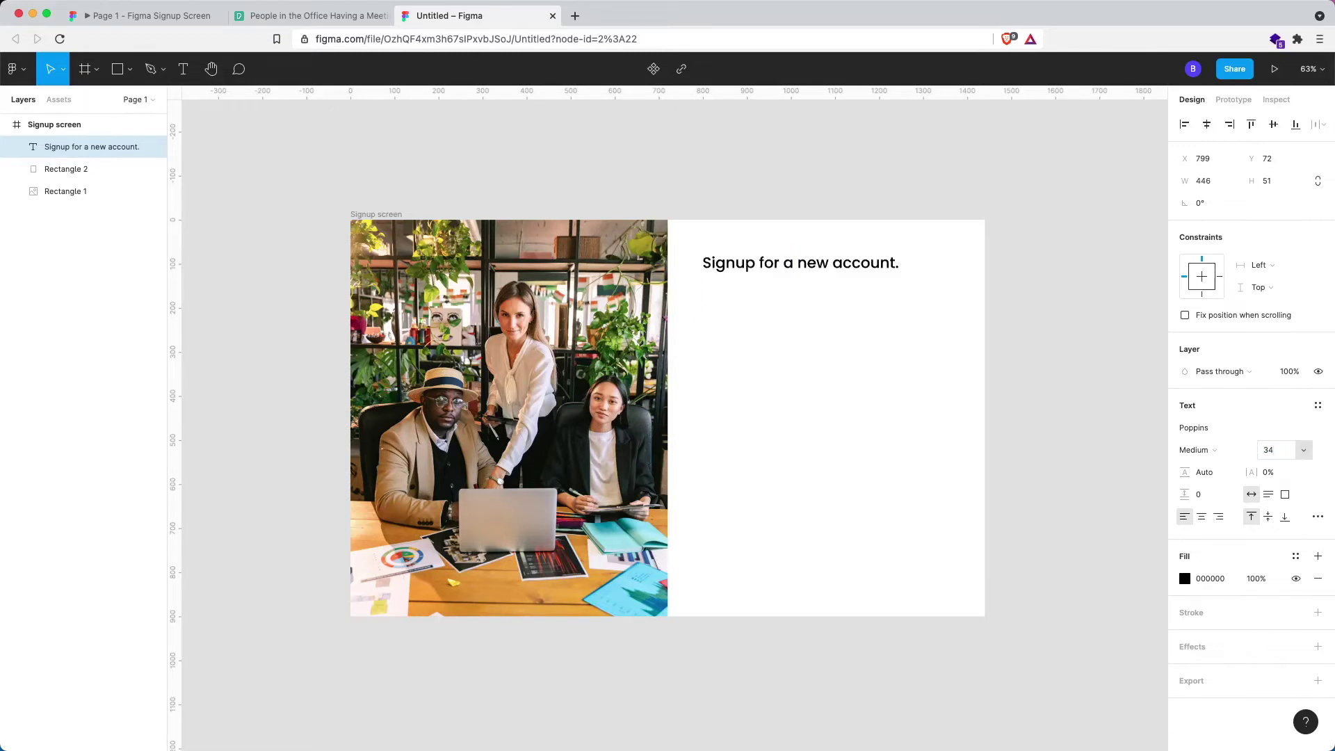
pyautogui.click(1199, 450)
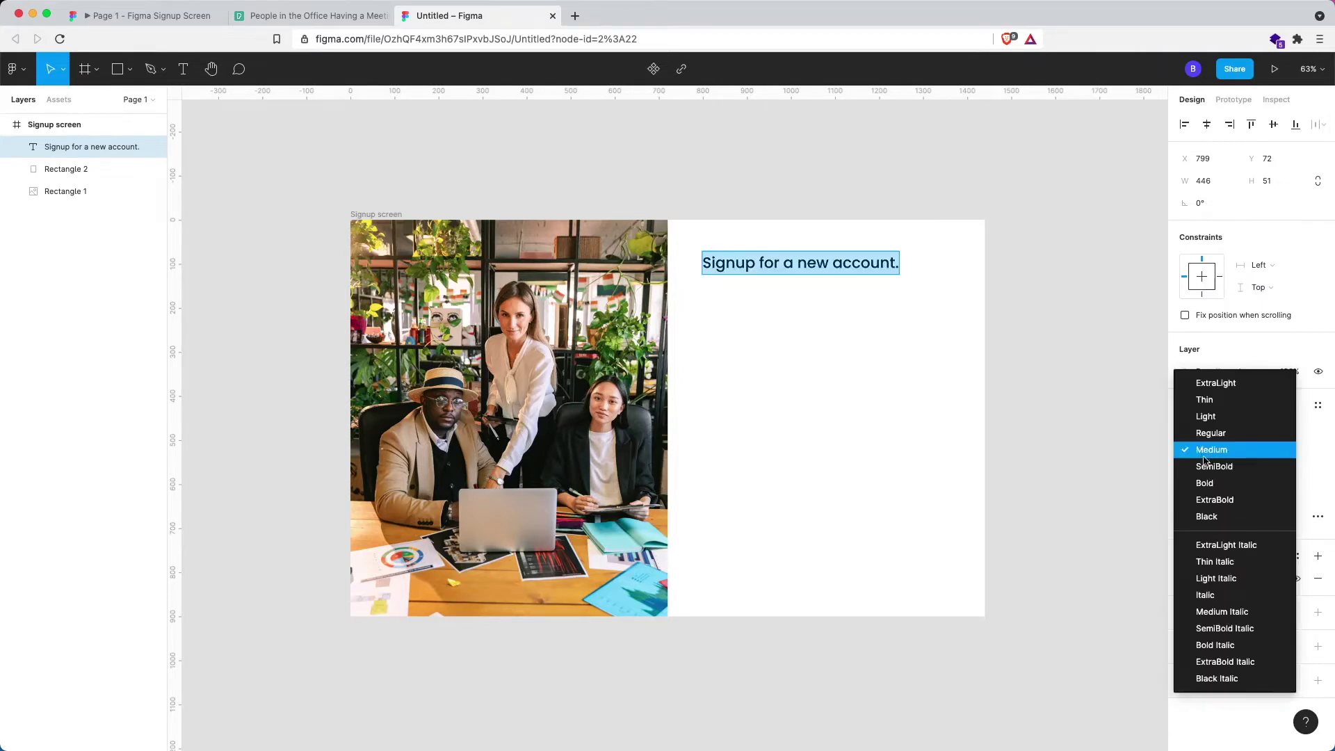
pyautogui.click(1205, 466)
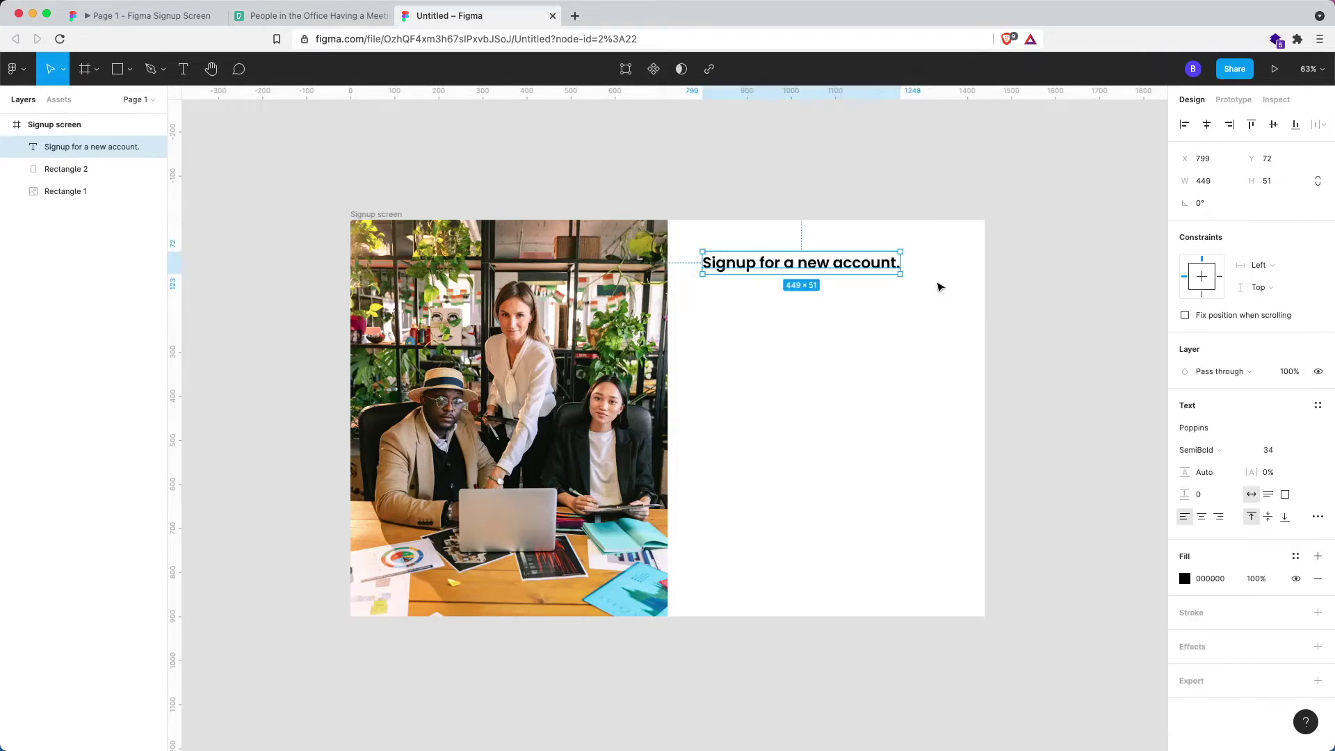
pyautogui.moveTo(801, 263); pyautogui.dragTo(837, 271)
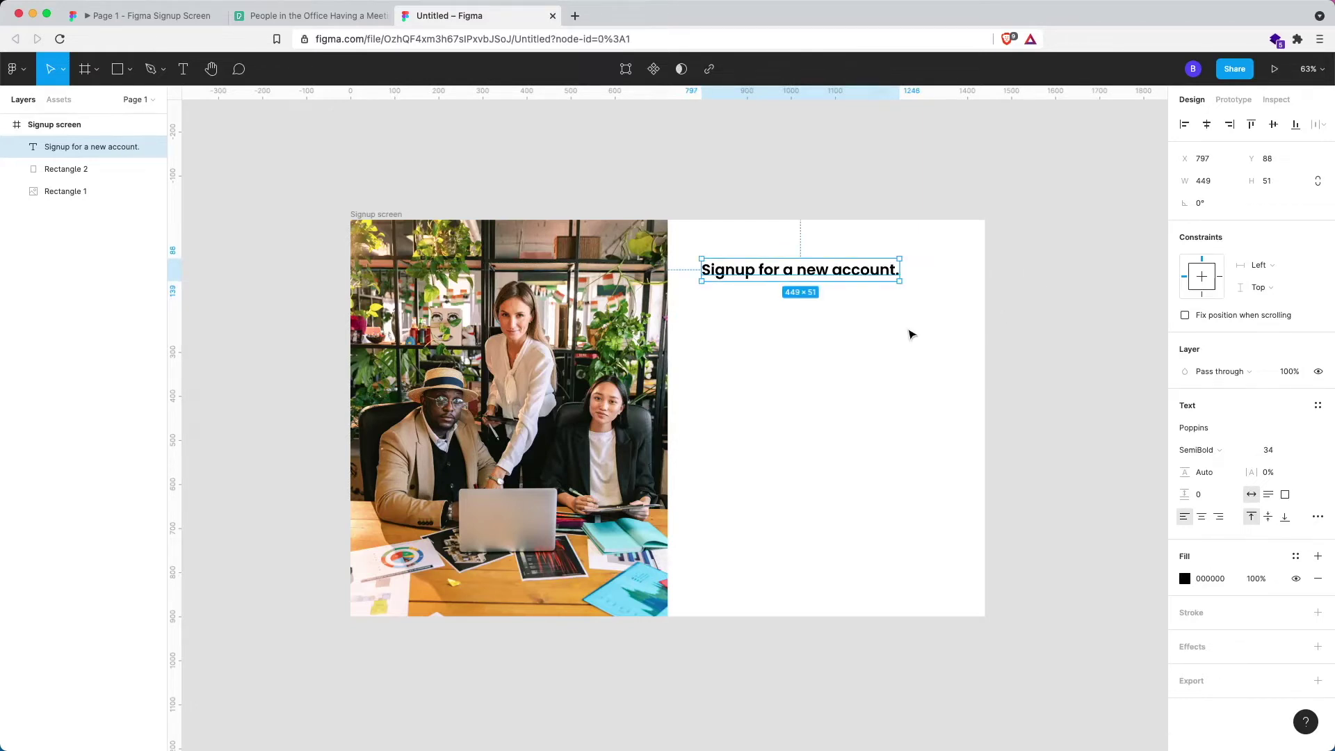
pyautogui.click(807, 280)
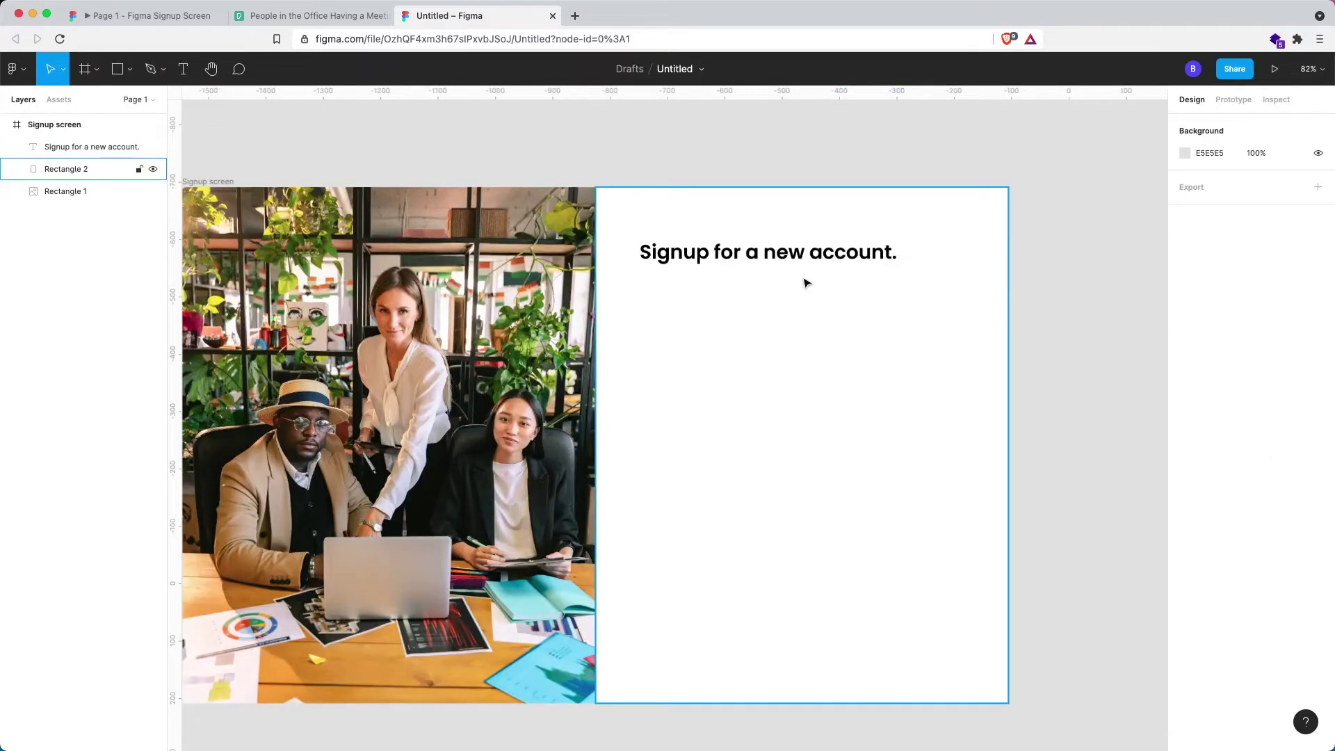
# Step: Recolour the signup heading by sampling the dark colour 252313 with the eyedropper
pyautogui.scroll(3, 806, 278)
pyautogui.click(90, 146)
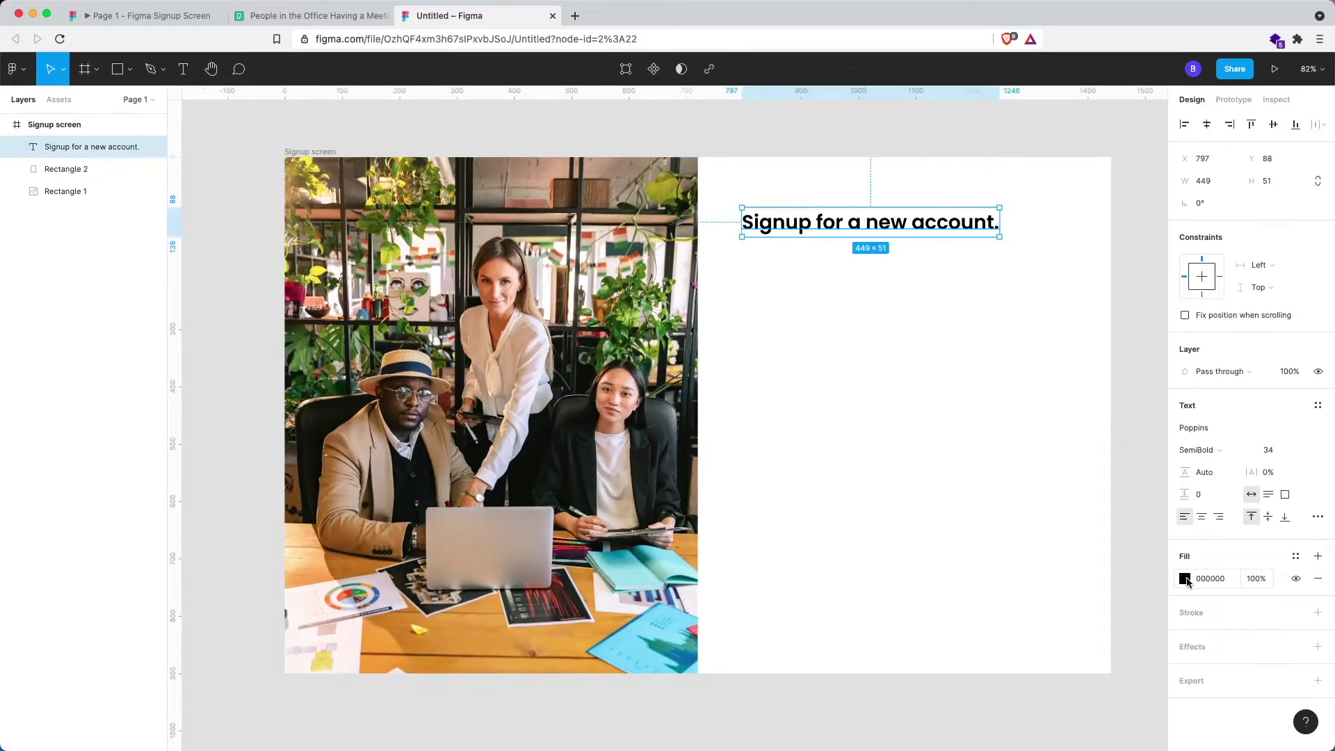
pyautogui.click(1184, 579)
pyautogui.click(1019, 596)
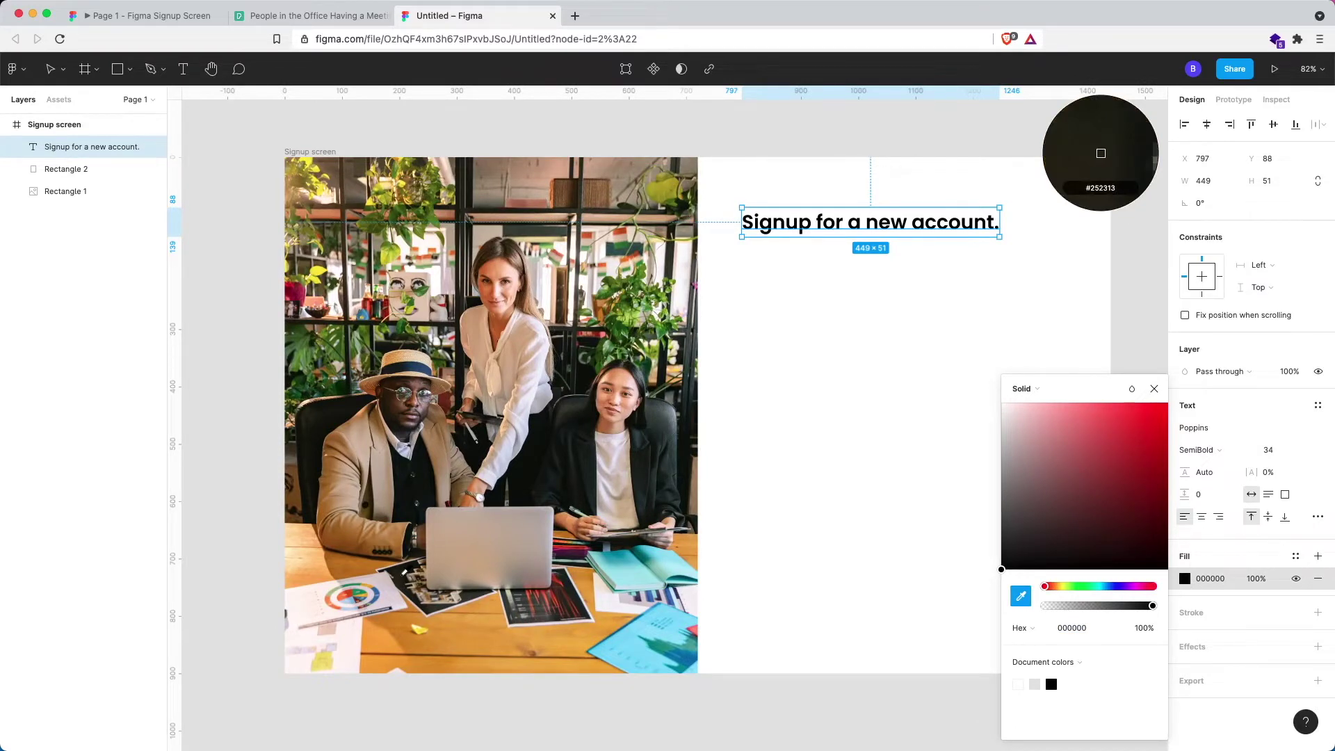
pyautogui.click(1100, 153)
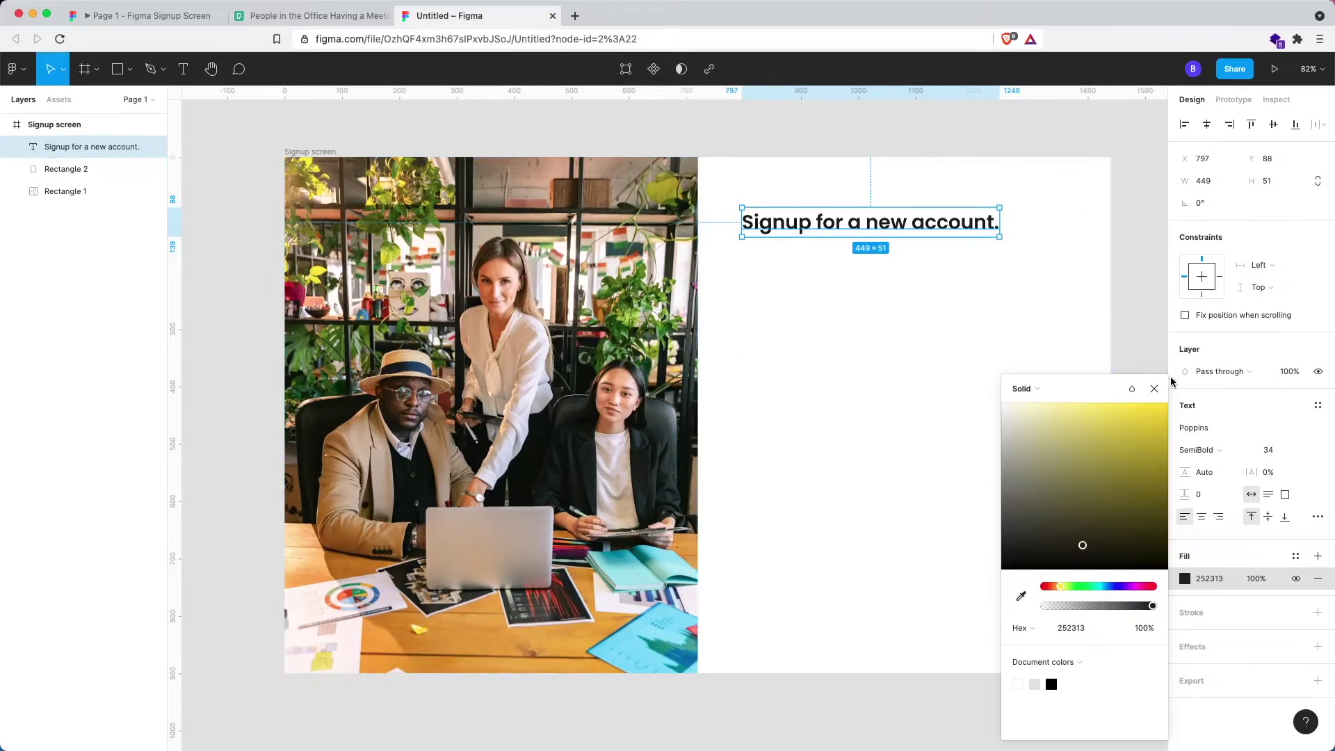
pyautogui.click(1149, 348)
pyautogui.click(921, 302)
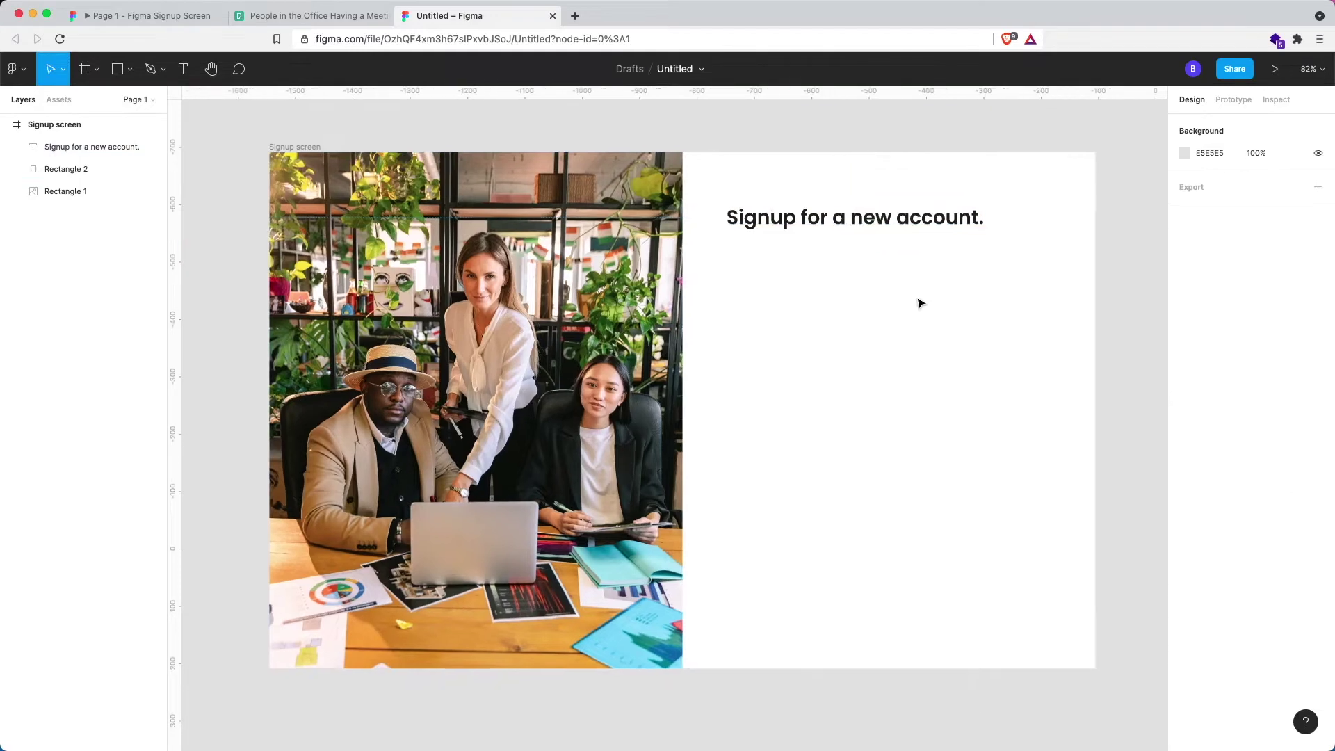
# Step: Draw a rectangle about 248 by 66 below the signup heading as the first input field
pyautogui.hscroll(1, 920, 302)
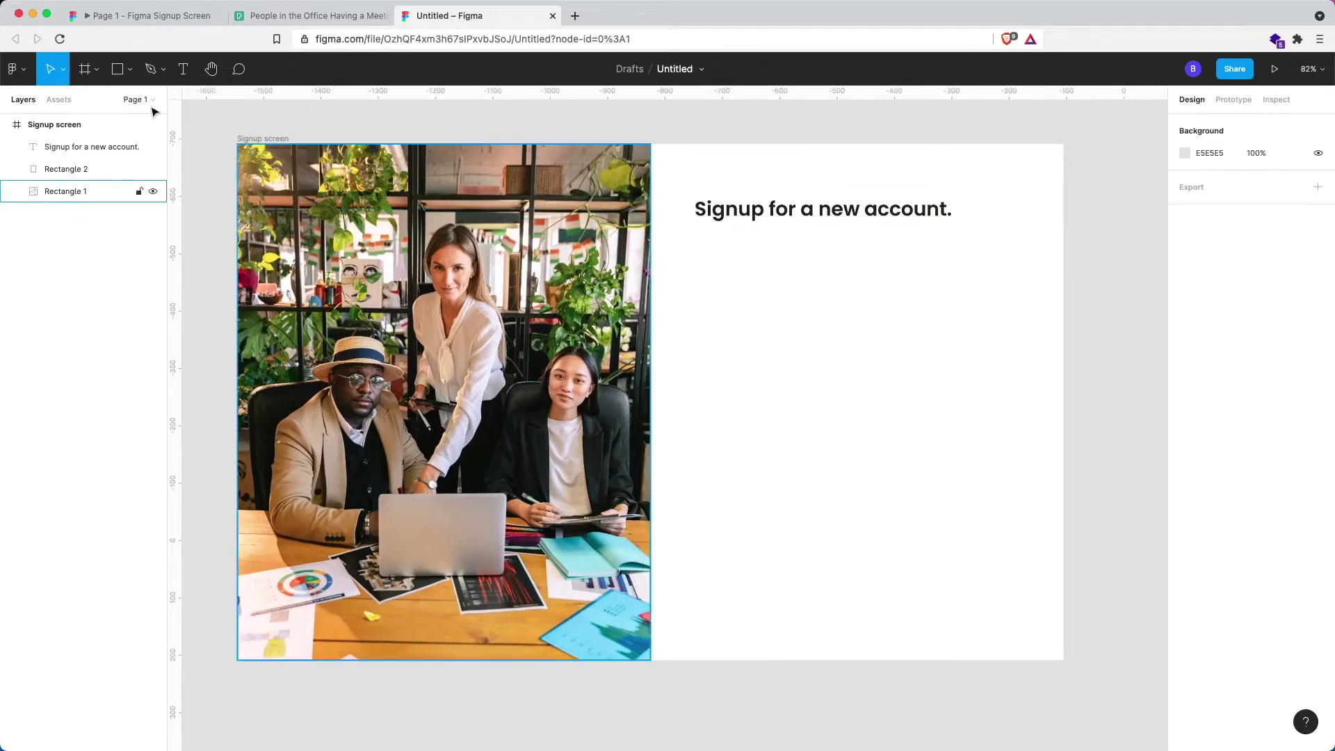
pyautogui.click(116, 75)
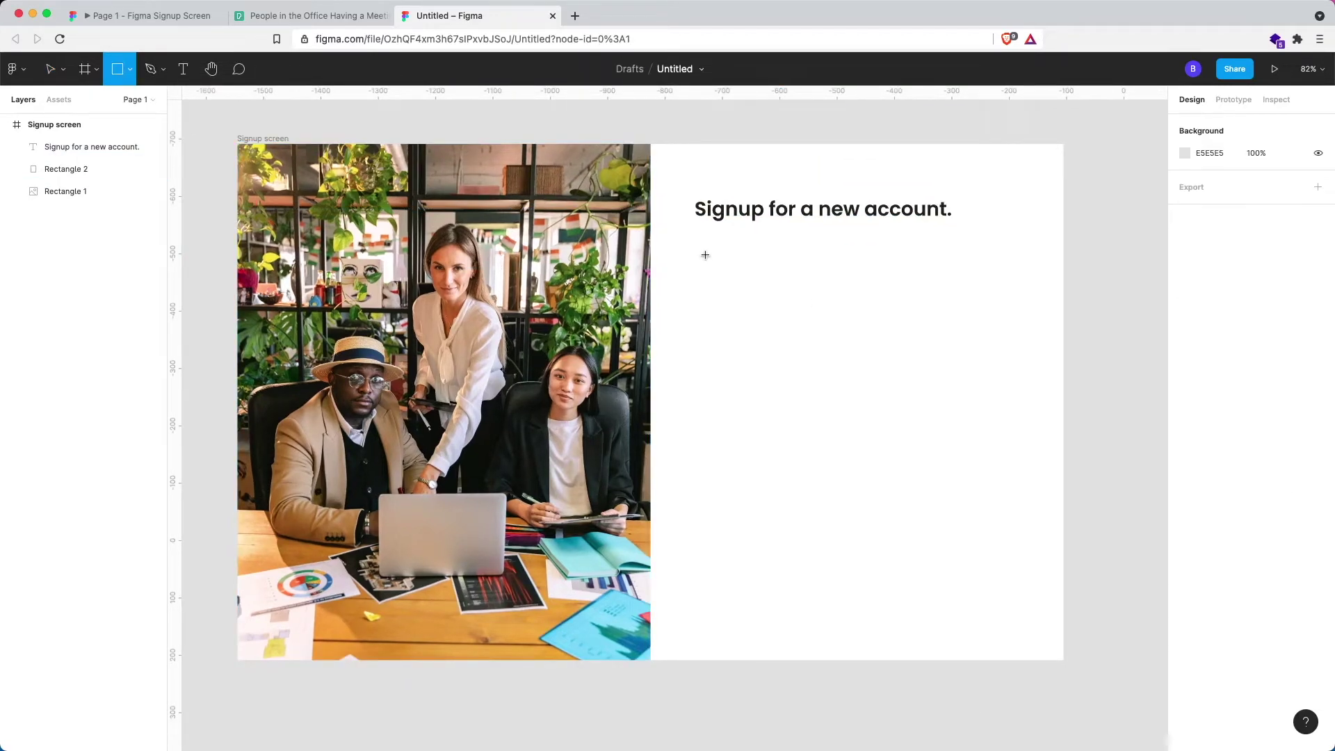
pyautogui.moveTo(700, 252); pyautogui.dragTo(843, 291)
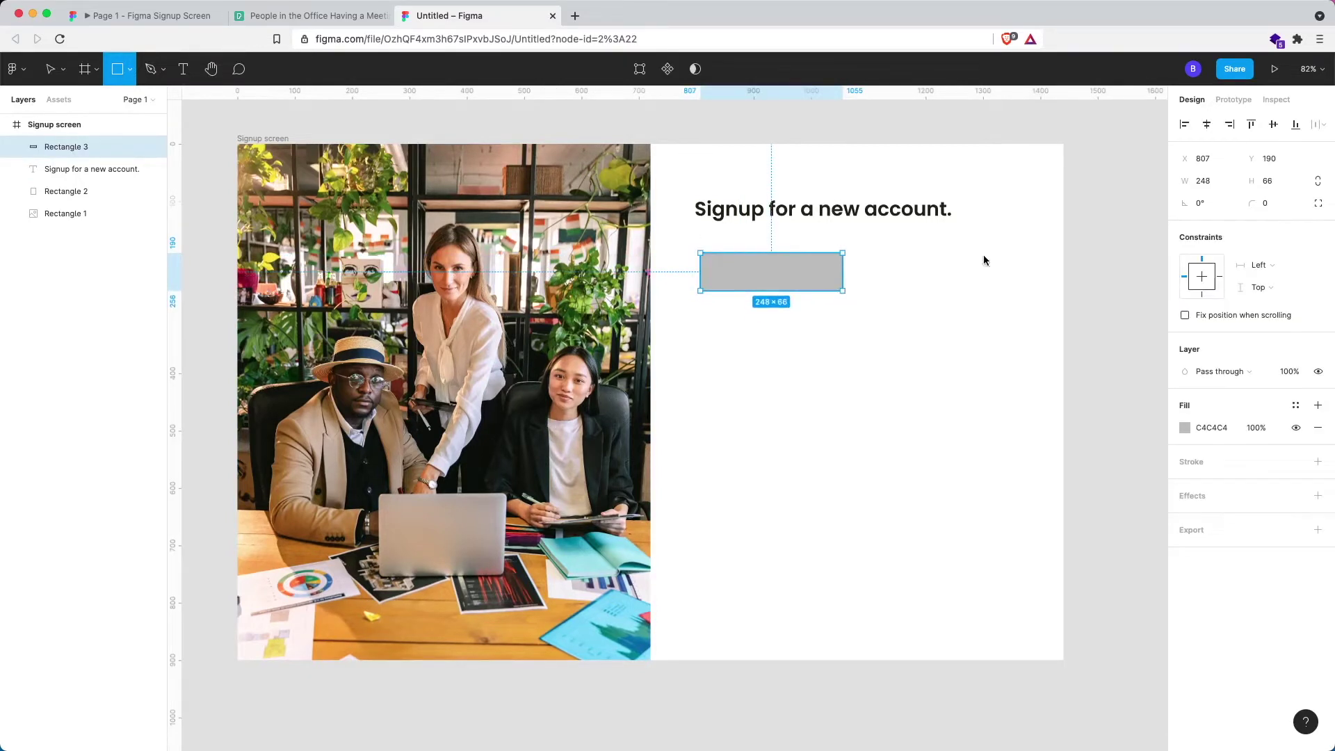
# Step: Resize the input field rectangle to a width of 230 and a height of 55
pyautogui.click(1206, 182)
pyautogui.write('3')
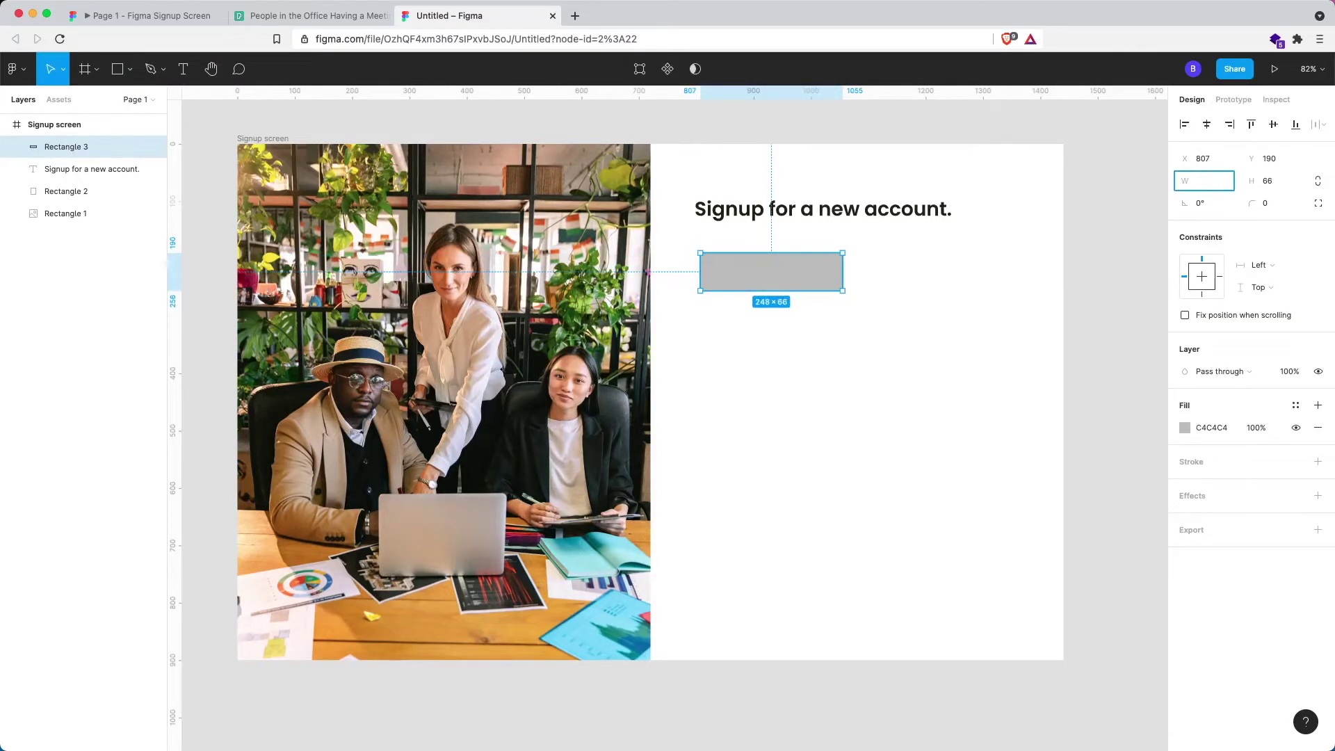
pyautogui.write('0')
pyautogui.press('Return')
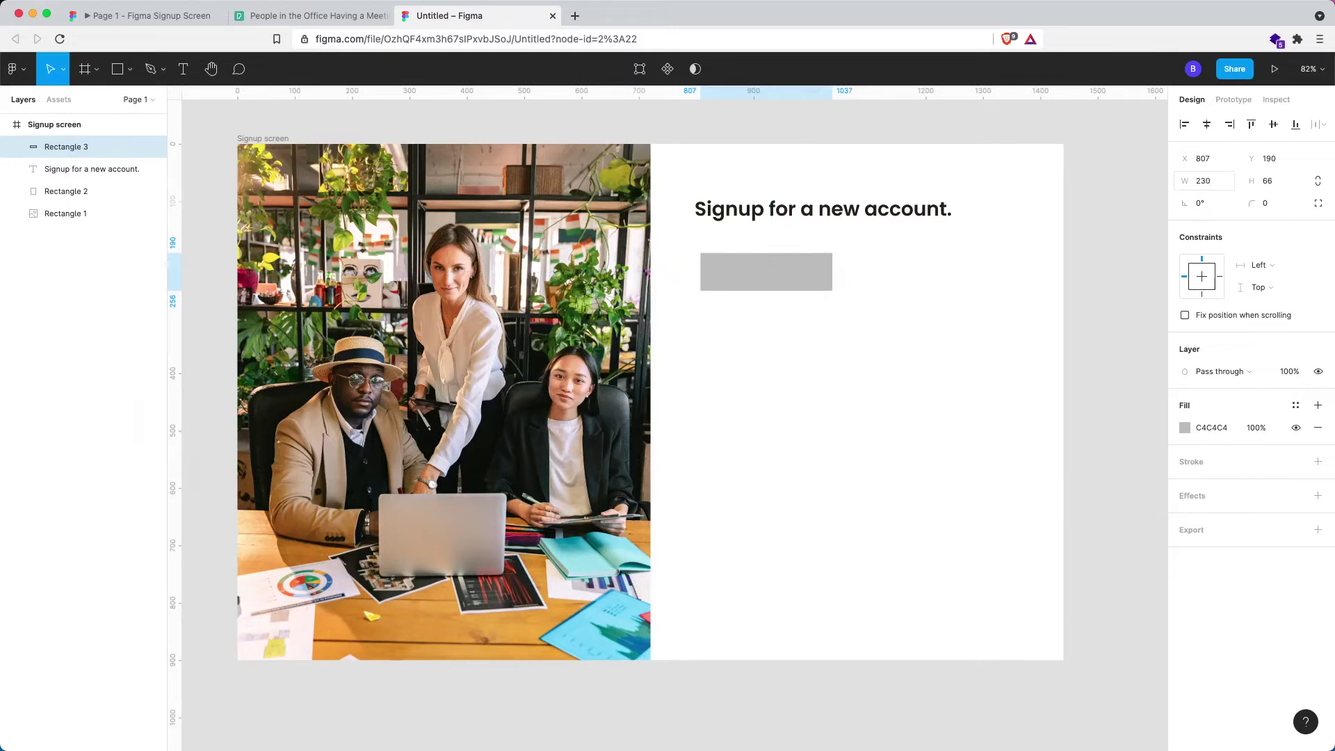
pyautogui.click(1268, 183)
pyautogui.write('55')
pyautogui.press('Return')
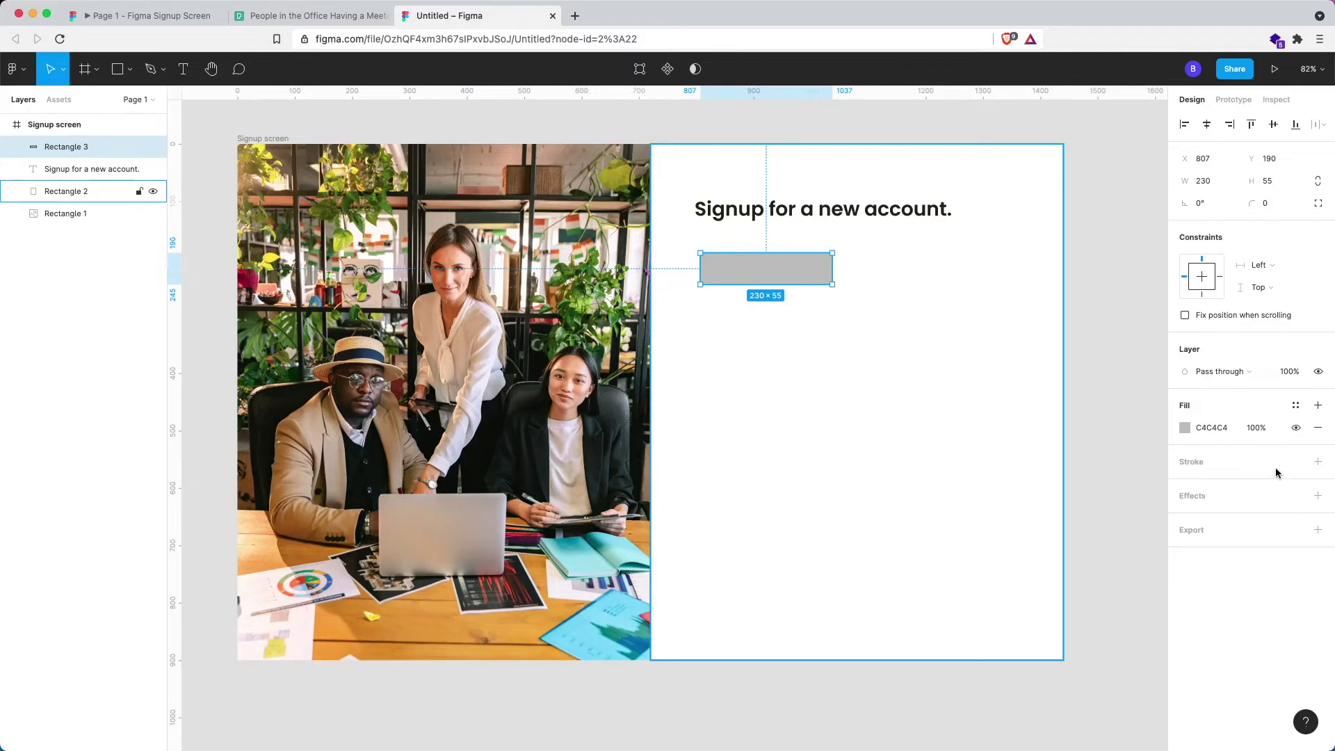
# Step: Set the input field rectangle's fill colour to F2F2F2
pyautogui.click(1214, 429)
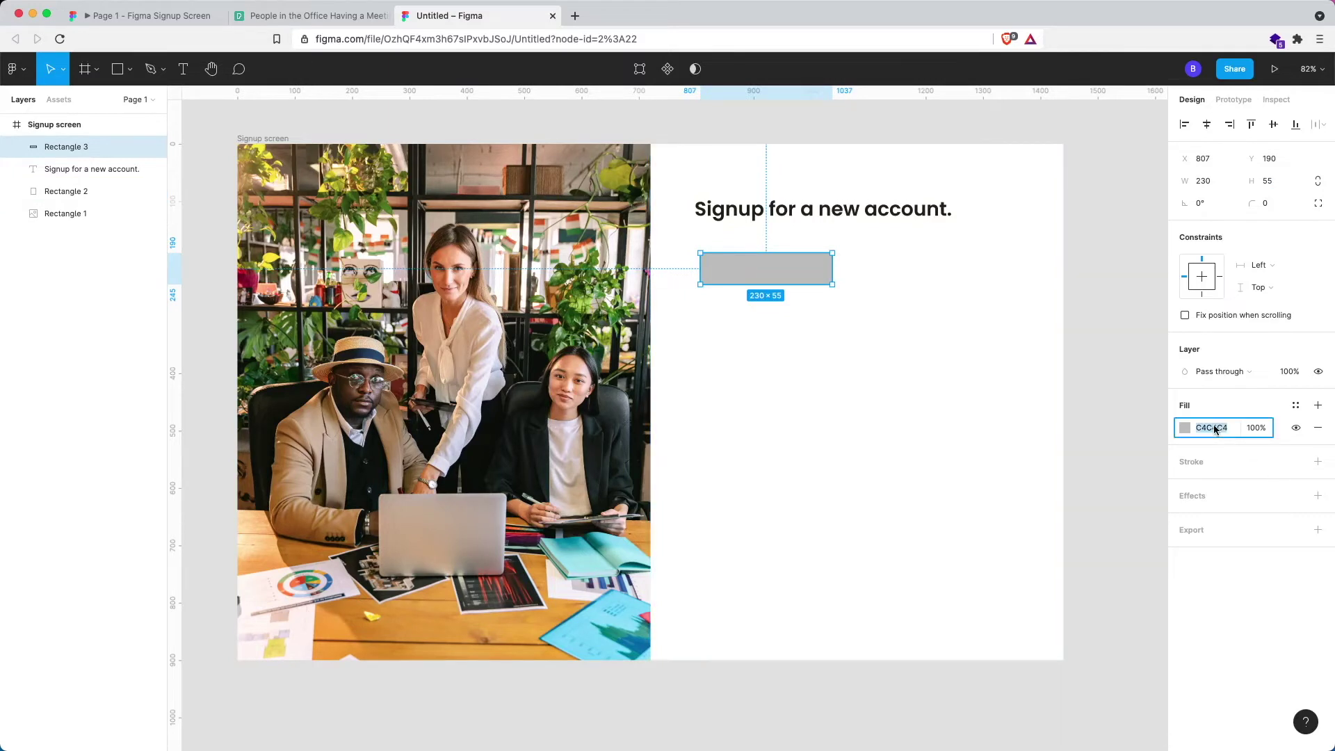
pyautogui.write('f2f2f2')
pyautogui.press('Return')
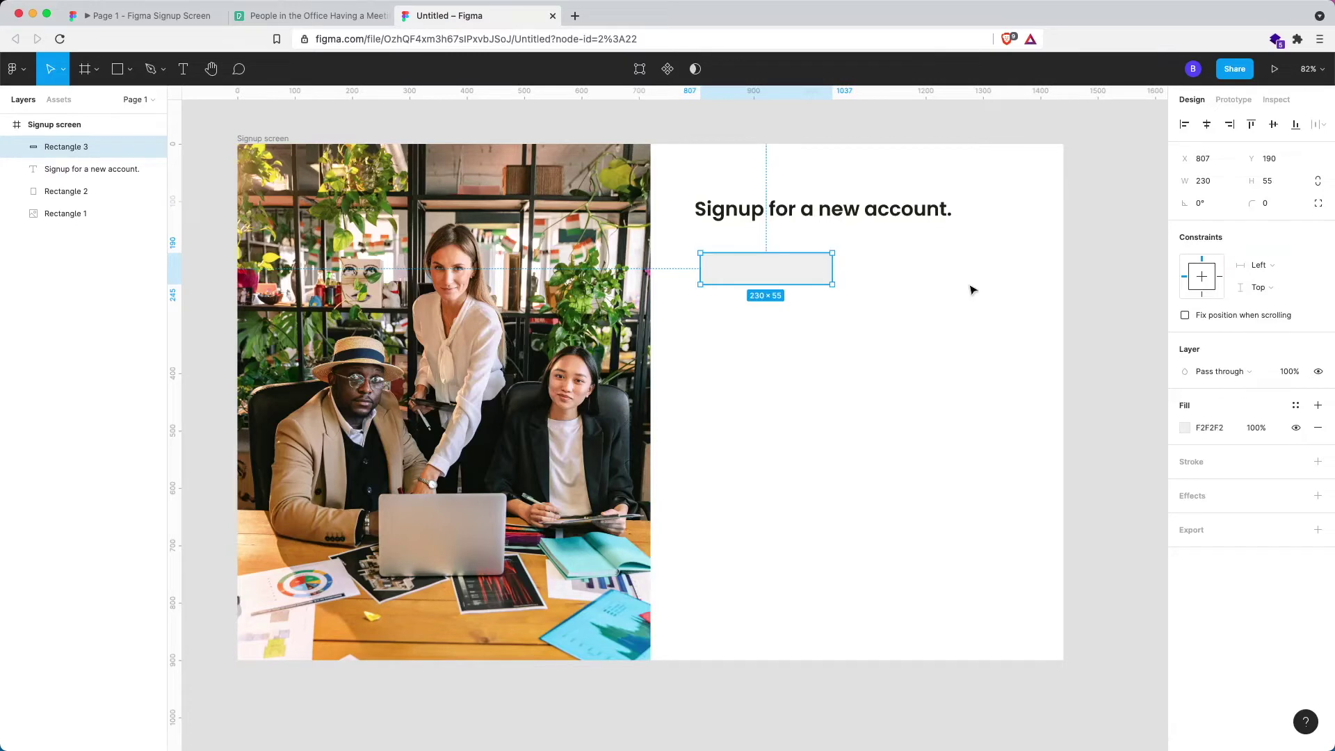
# Step: Round the corners of the light grey input field with a radius of 4
pyautogui.click(849, 284)
pyautogui.scroll(5, 800, 275)
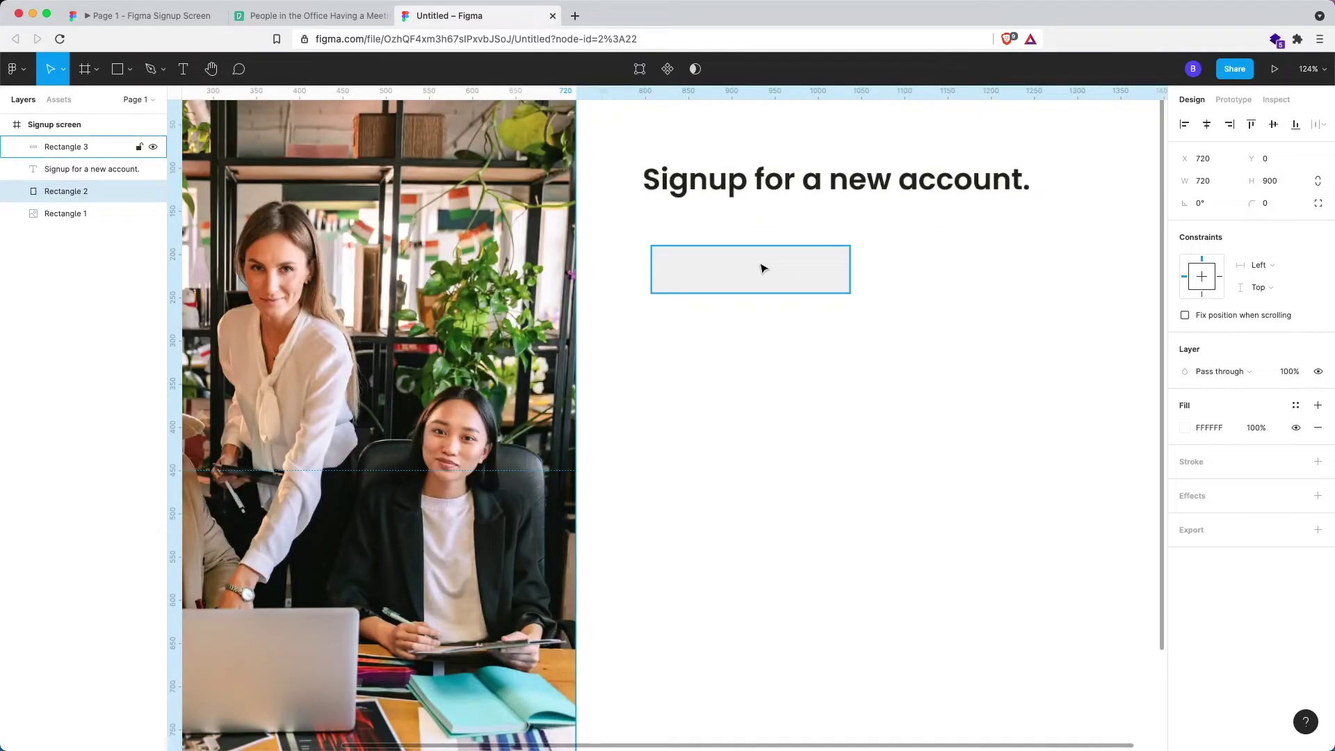
pyautogui.click(729, 275)
pyautogui.click(1272, 202)
pyautogui.press('Return')
pyautogui.click(682, 369)
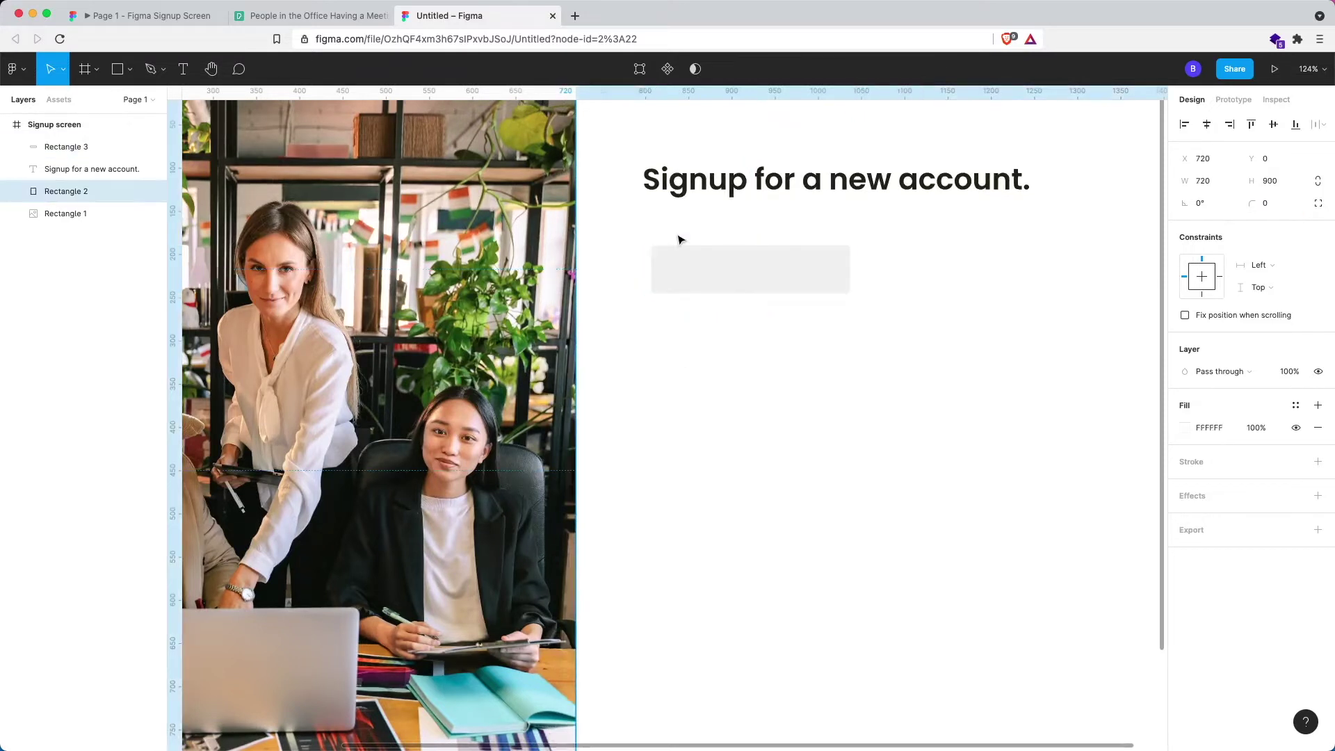
# Step: Move the light grey input field down to about X 806, Y 233, leaving room above it for a label
pyautogui.moveTo(682, 269); pyautogui.dragTo(682, 298)
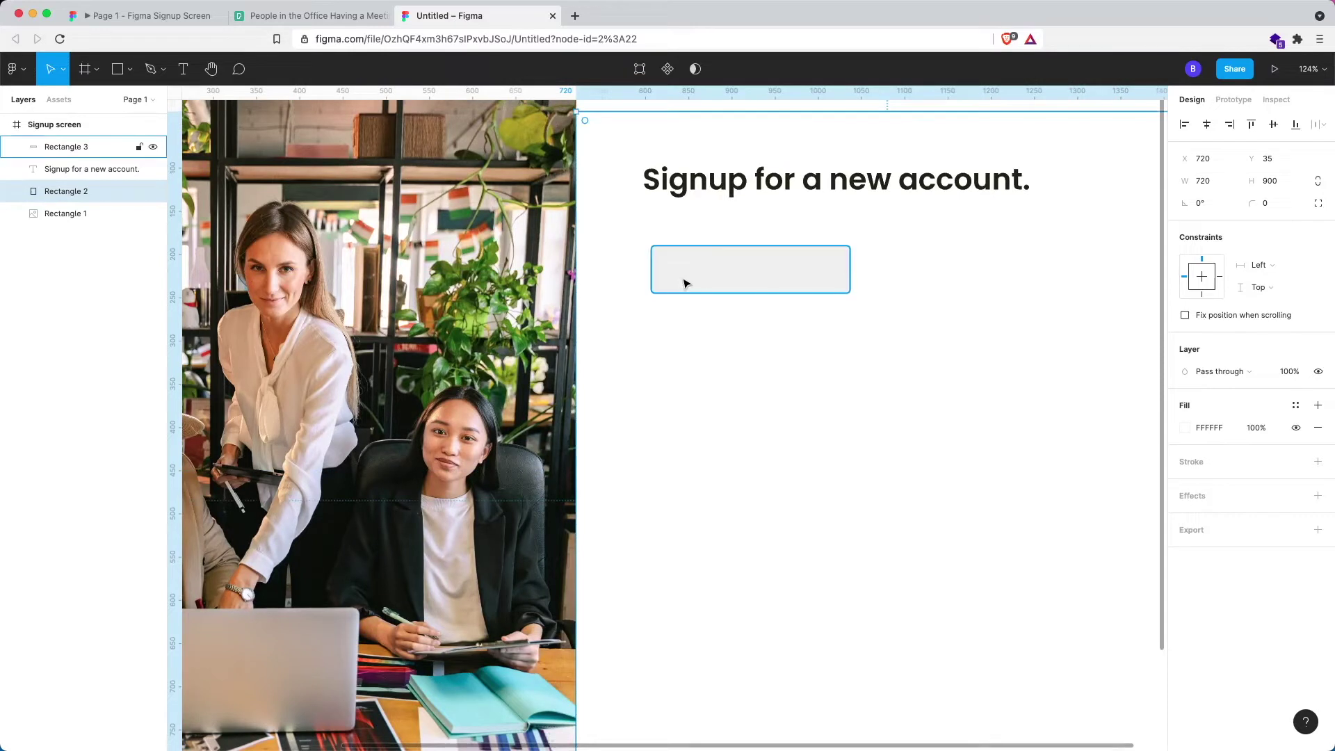
pyautogui.press('super+z')
pyautogui.moveTo(702, 268); pyautogui.dragTo(702, 306)
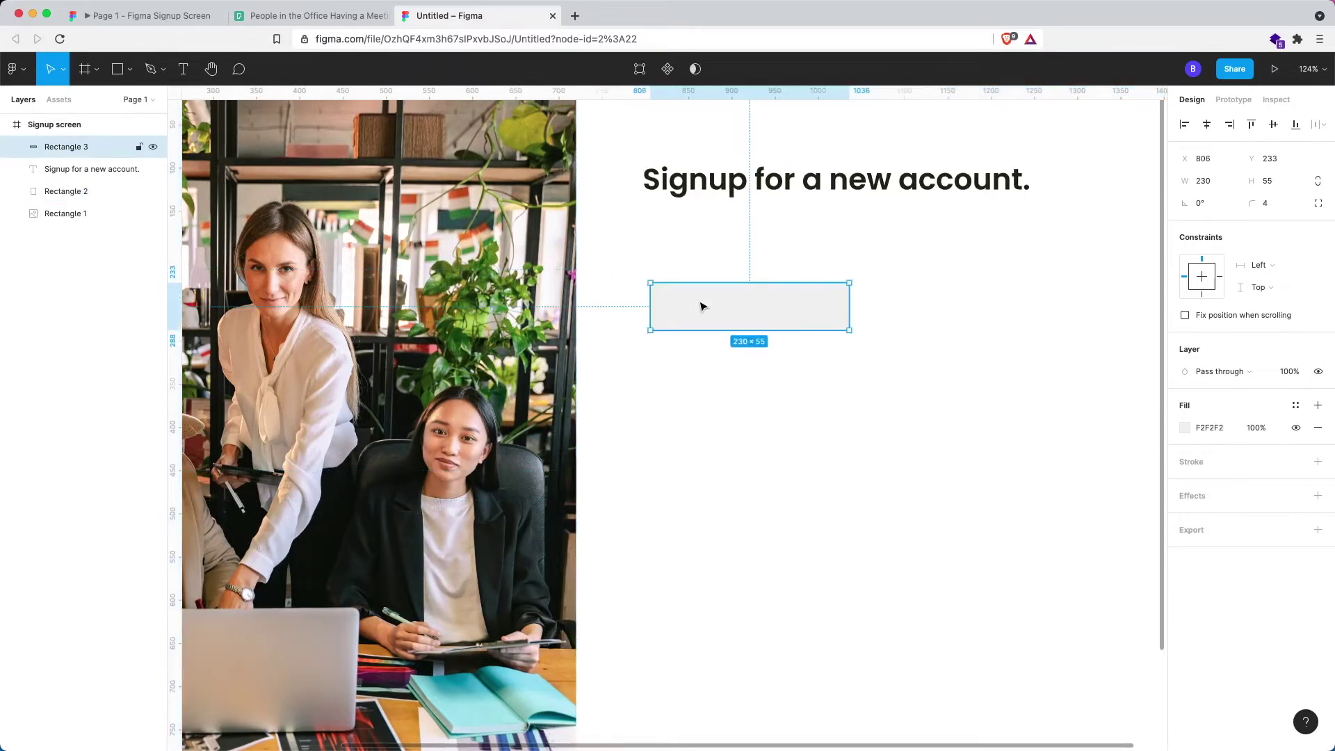
# Step: Add the text label "First Name:" just above the light grey input field
pyautogui.press('t')
pyautogui.click(654, 258)
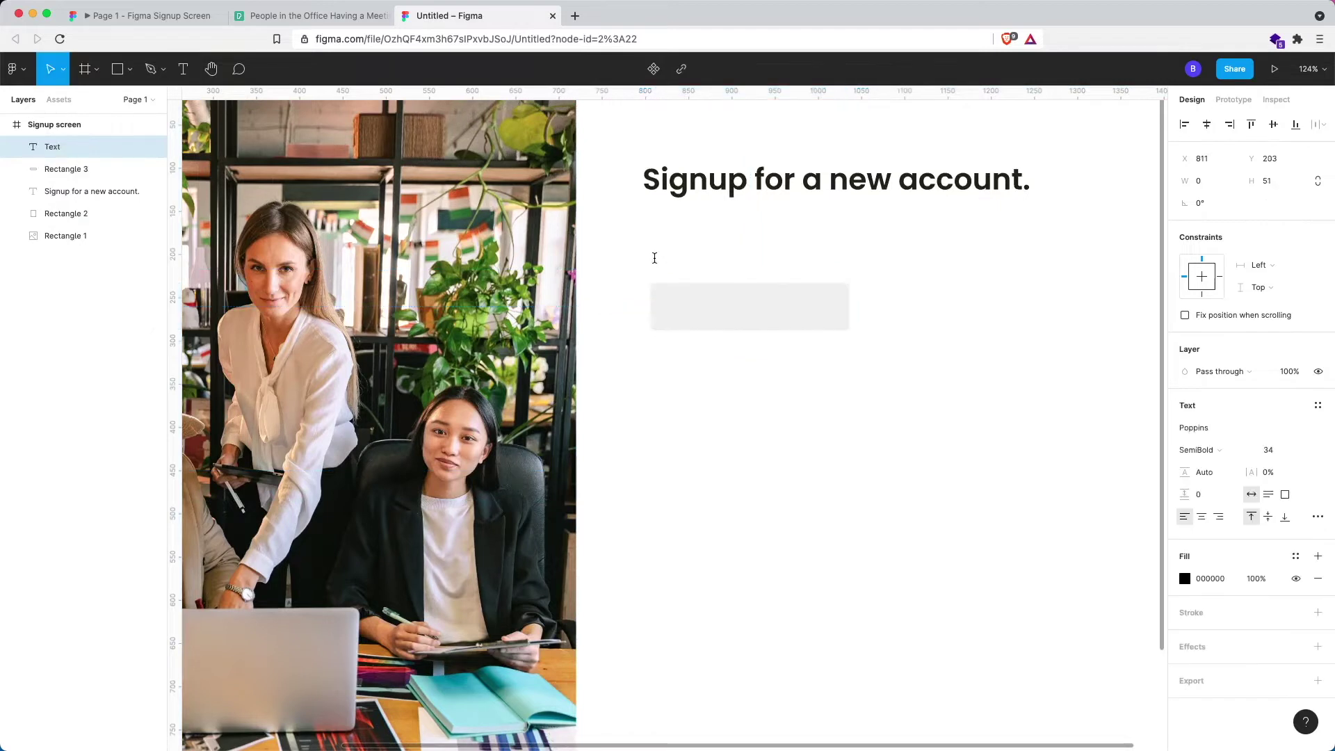
pyautogui.write('F')
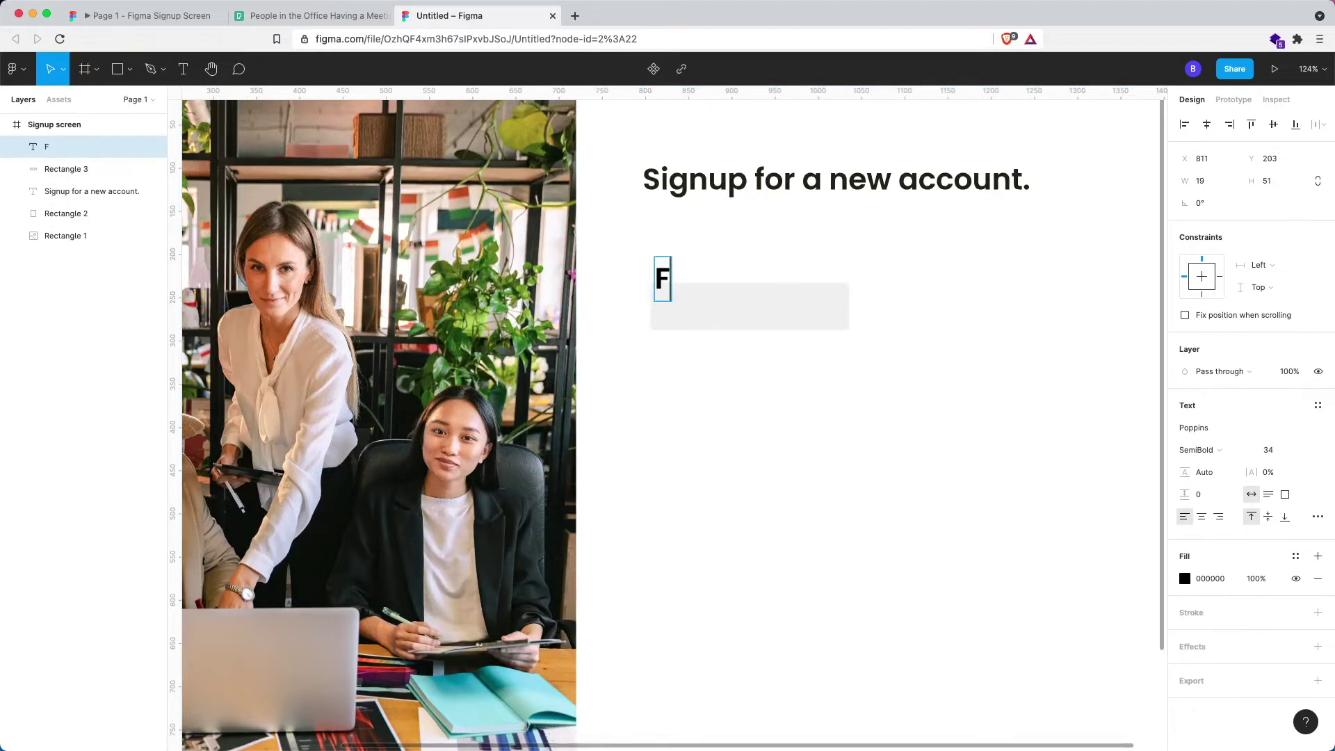
pyautogui.write('irst Name:')
# Step: Style the "First Name:" label with font size 16 and Medium weight
pyautogui.press('super+a')
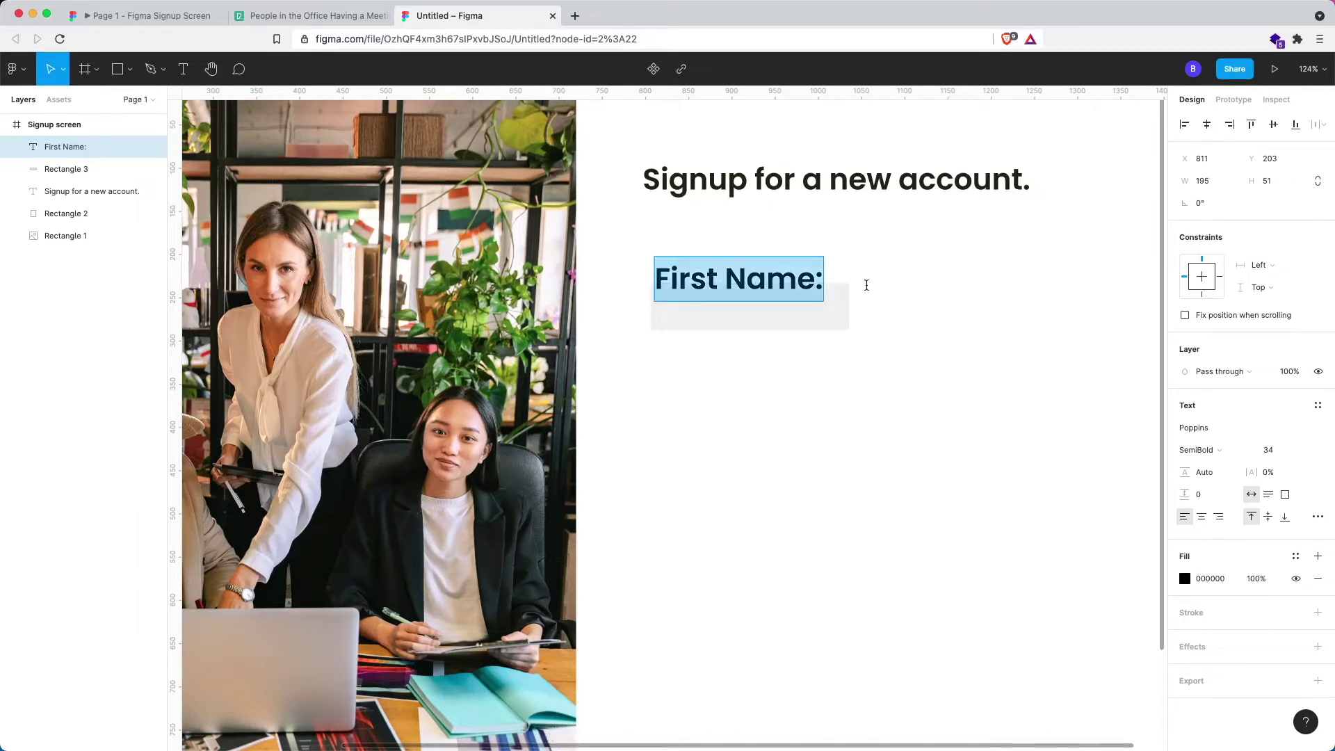
pyautogui.click(1276, 450)
pyautogui.write('16')
pyautogui.press('Return')
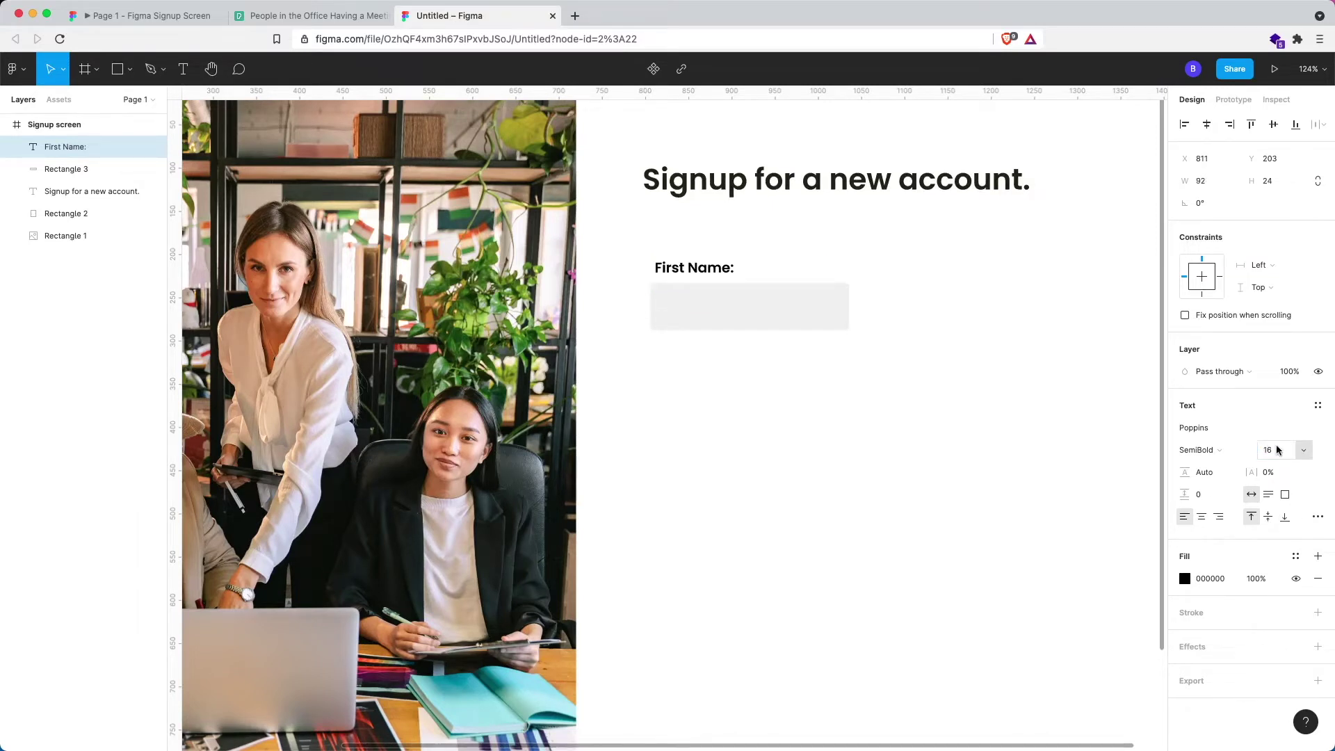
pyautogui.click(1207, 449)
pyautogui.click(1210, 433)
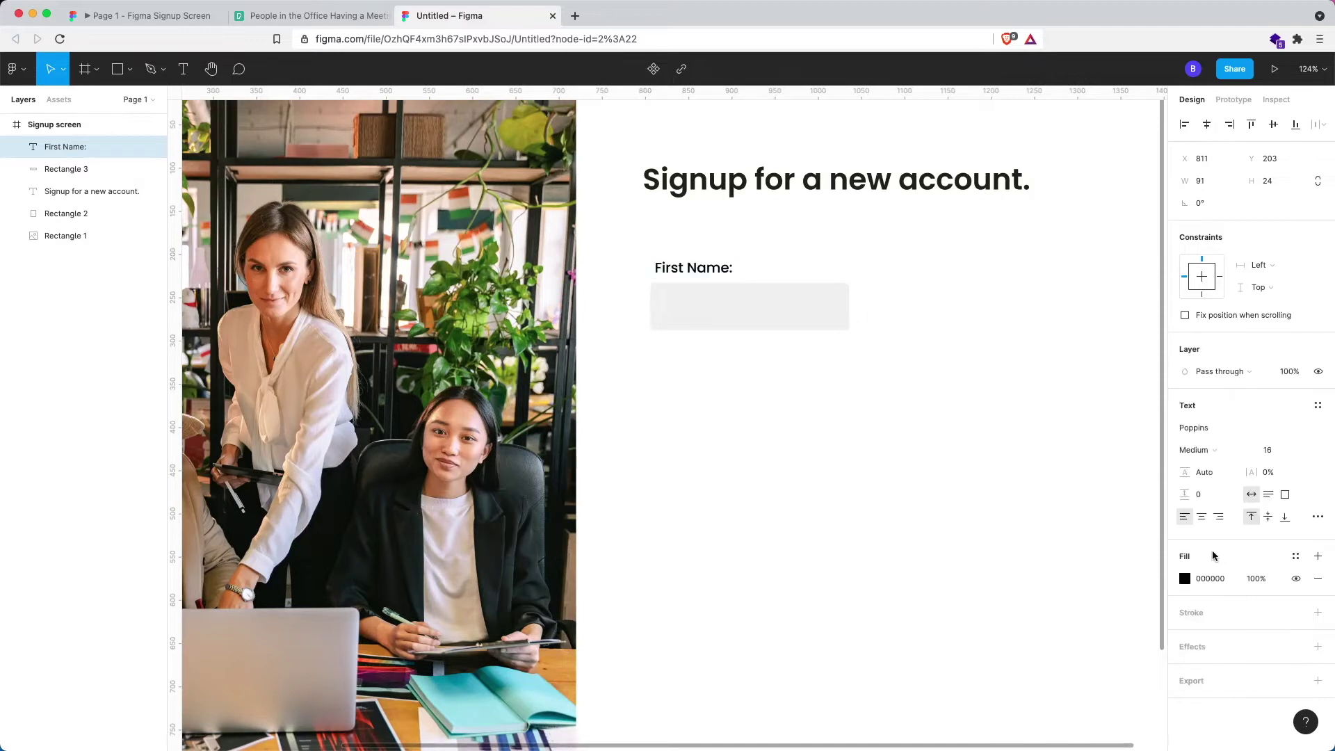
# Step: Set the "First Name:" label's fill colour to 353535
pyautogui.hscroll(-3, 871, 453)
pyautogui.click(1207, 580)
pyautogui.write('353535')
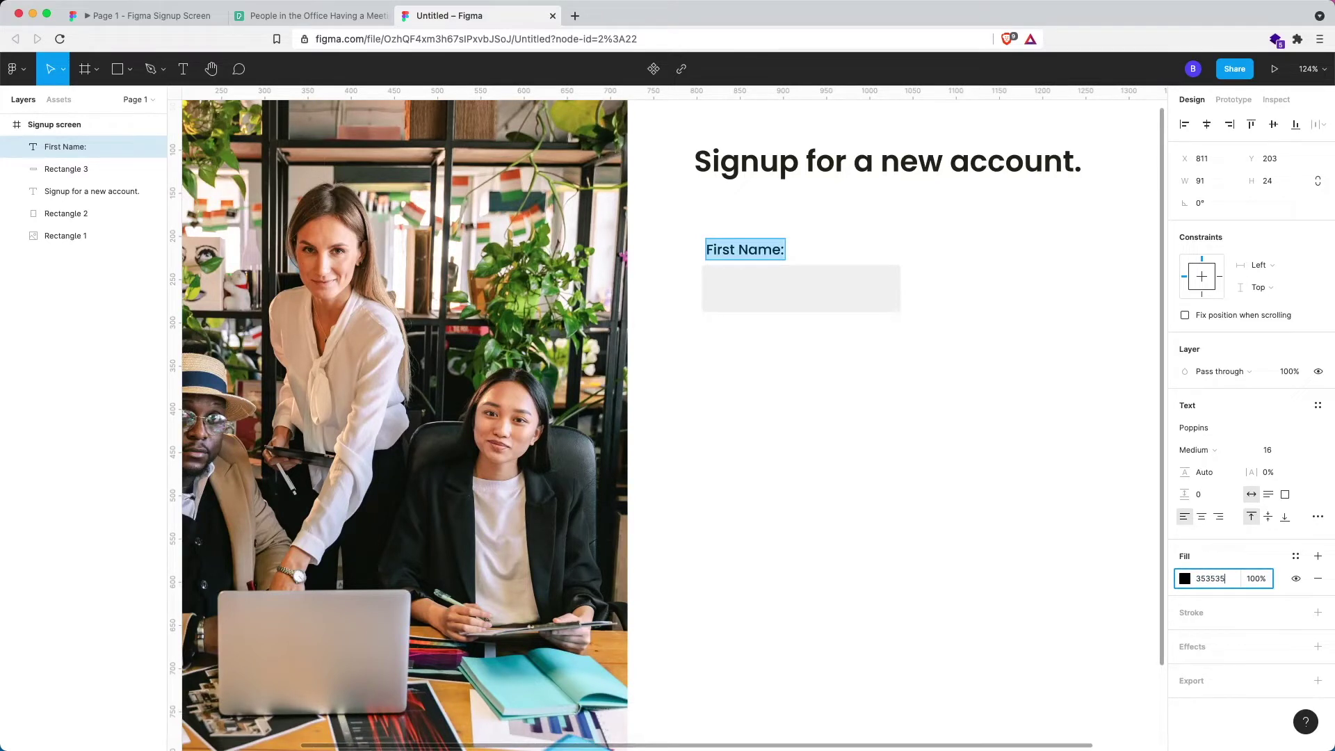
pyautogui.press('Return')
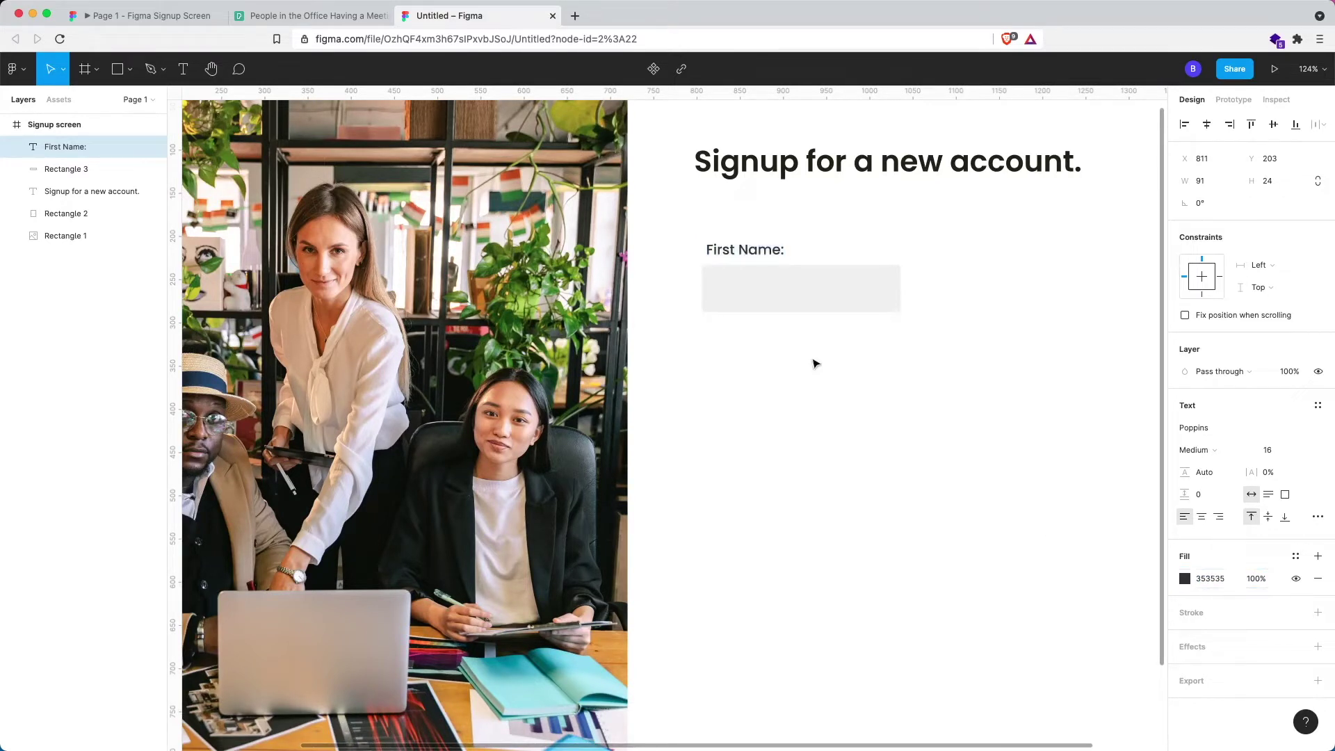
# Step: Align the "First Name:" label with the left edge of its input field at X 806
pyautogui.click(726, 244)
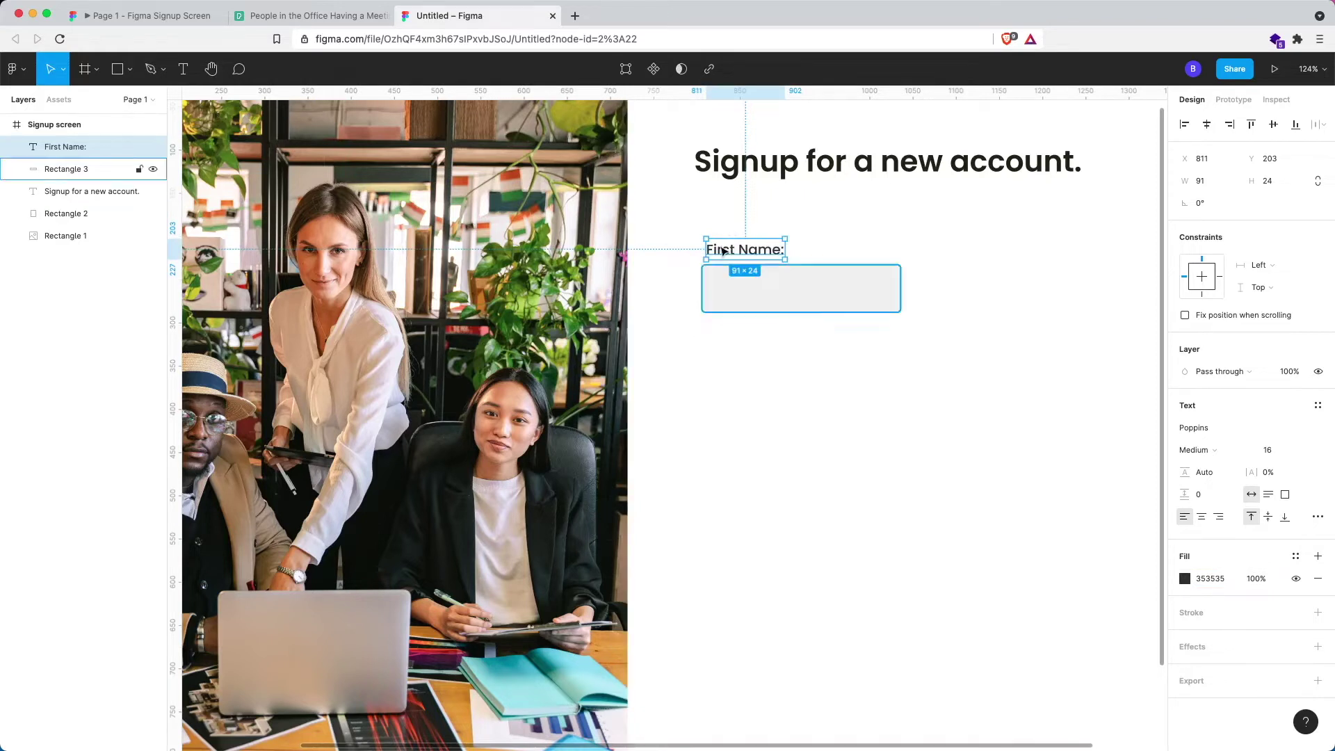
pyautogui.moveTo(723, 253); pyautogui.dragTo(718, 254)
pyautogui.click(730, 292)
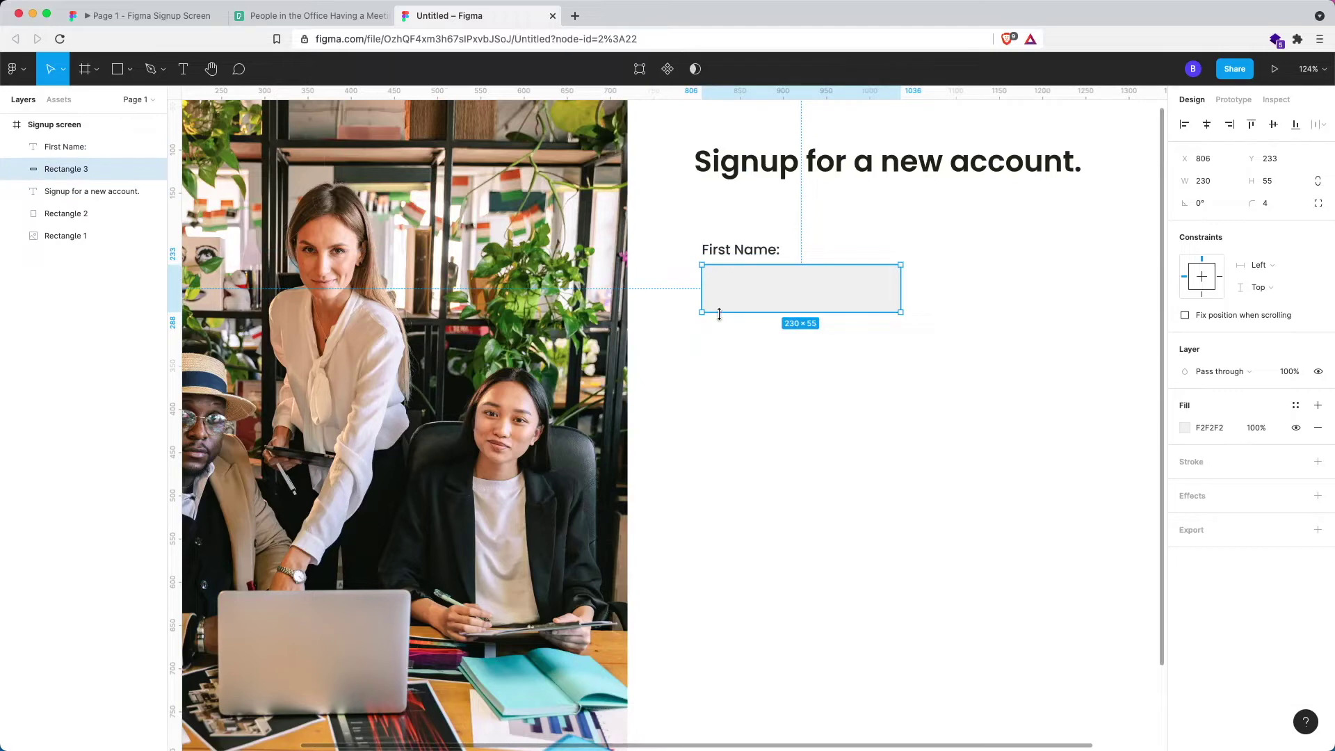
# Step: Duplicate the "First Name:" label and its field together to the right on the same row, at X 1066
pyautogui.scroll(-2, 719, 314)
pyautogui.click(917, 379)
pyautogui.hscroll(5, 918, 378)
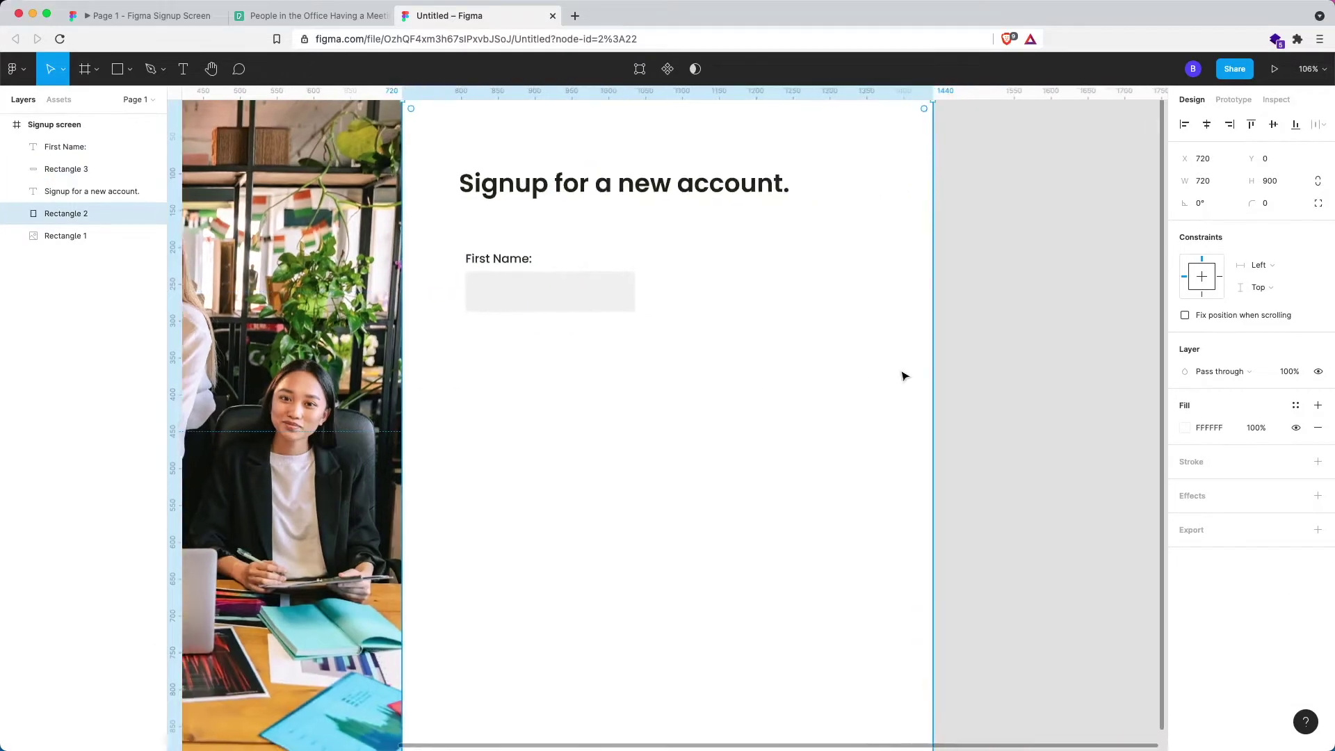
pyautogui.click(495, 259)
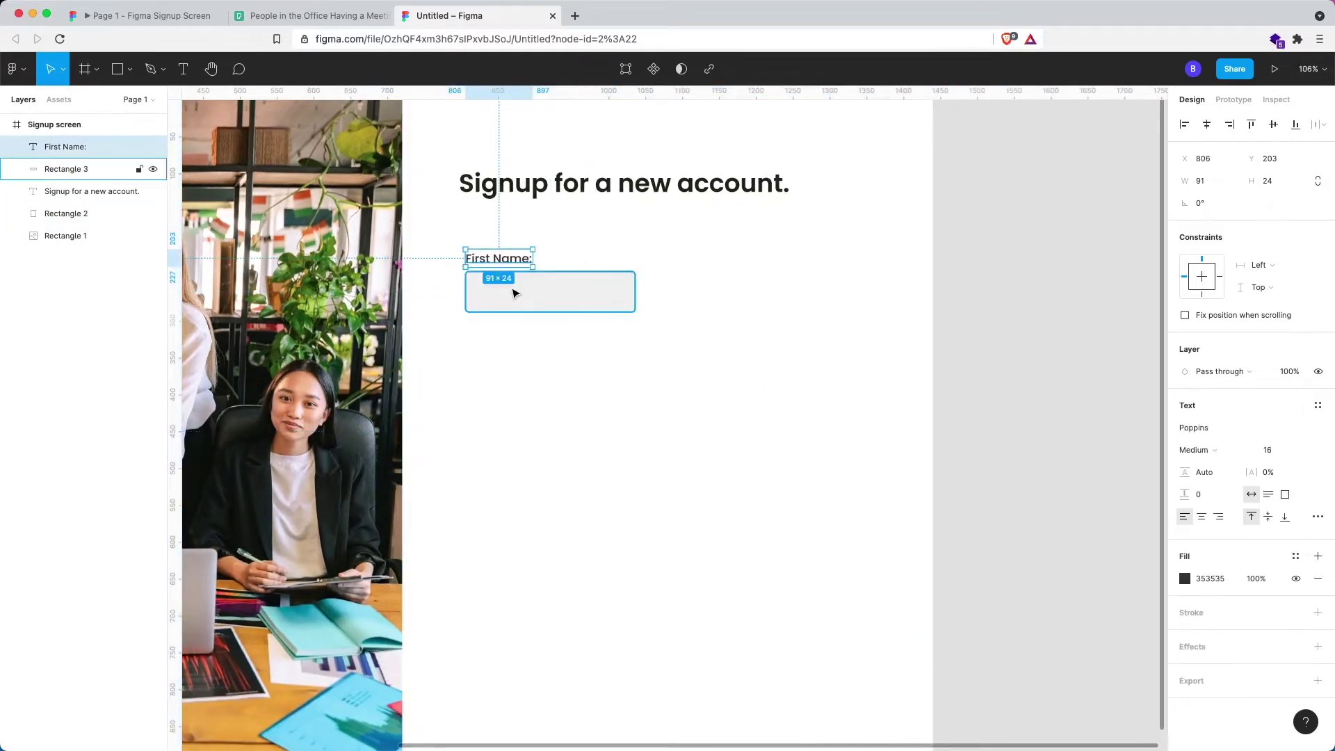
pyautogui.keyDown('shift'); pyautogui.click(515, 292); pyautogui.keyUp('shift')
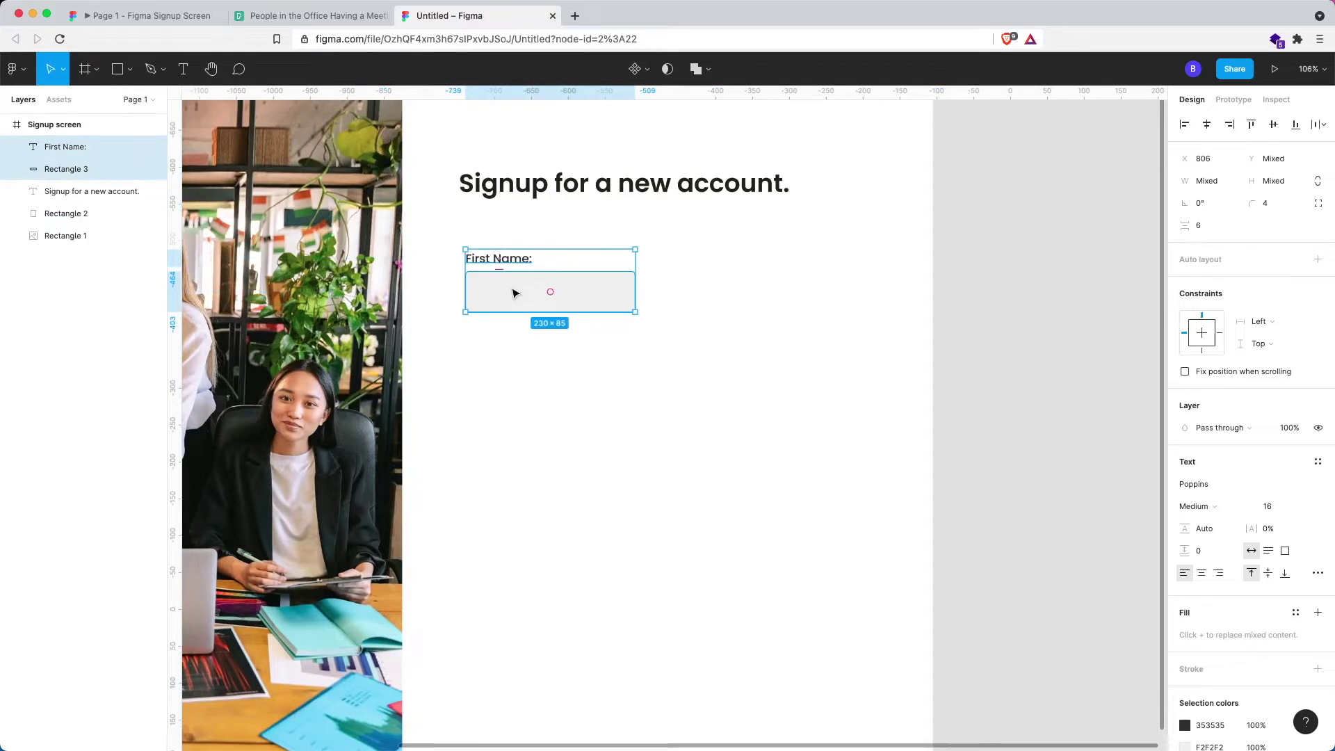
pyautogui.moveTo(515, 292); pyautogui.dragTo(709, 304)
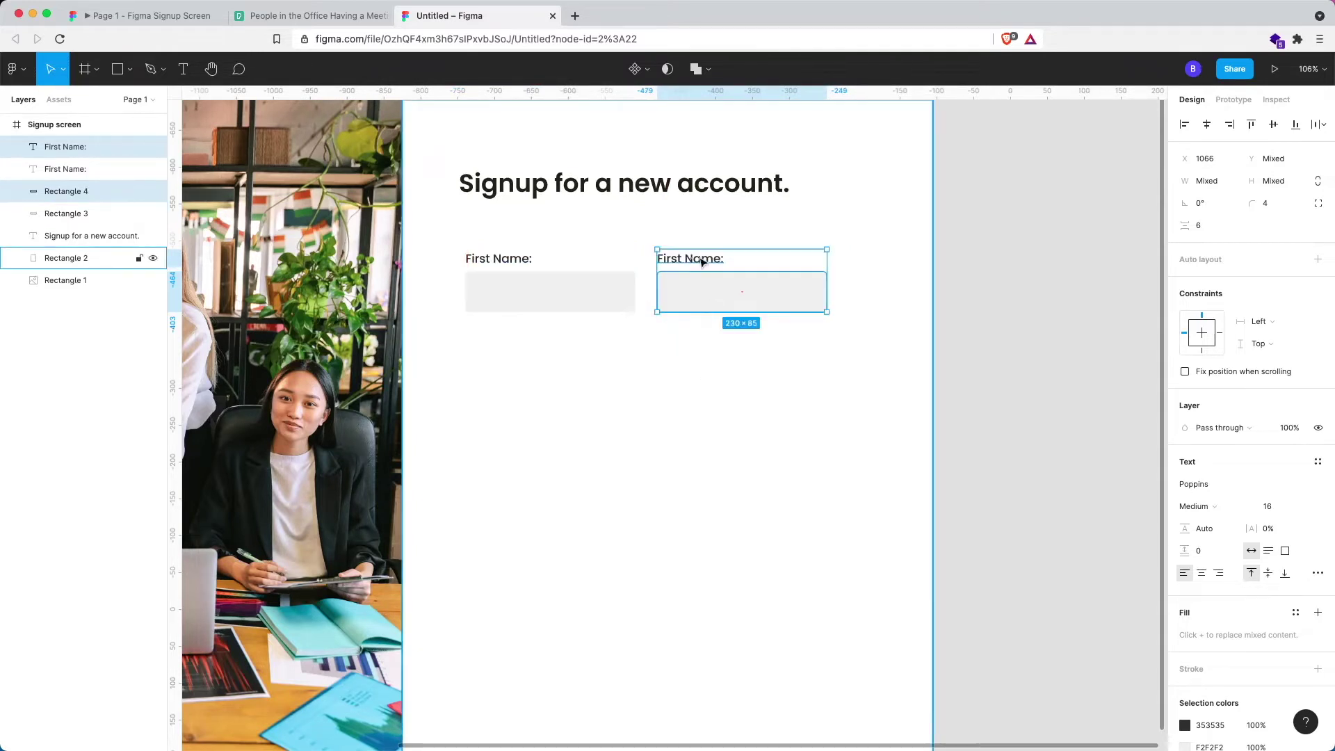
# Step: Change the copied label above the right field to "Last Name:"
pyautogui.click(707, 260)
pyautogui.click(706, 260)
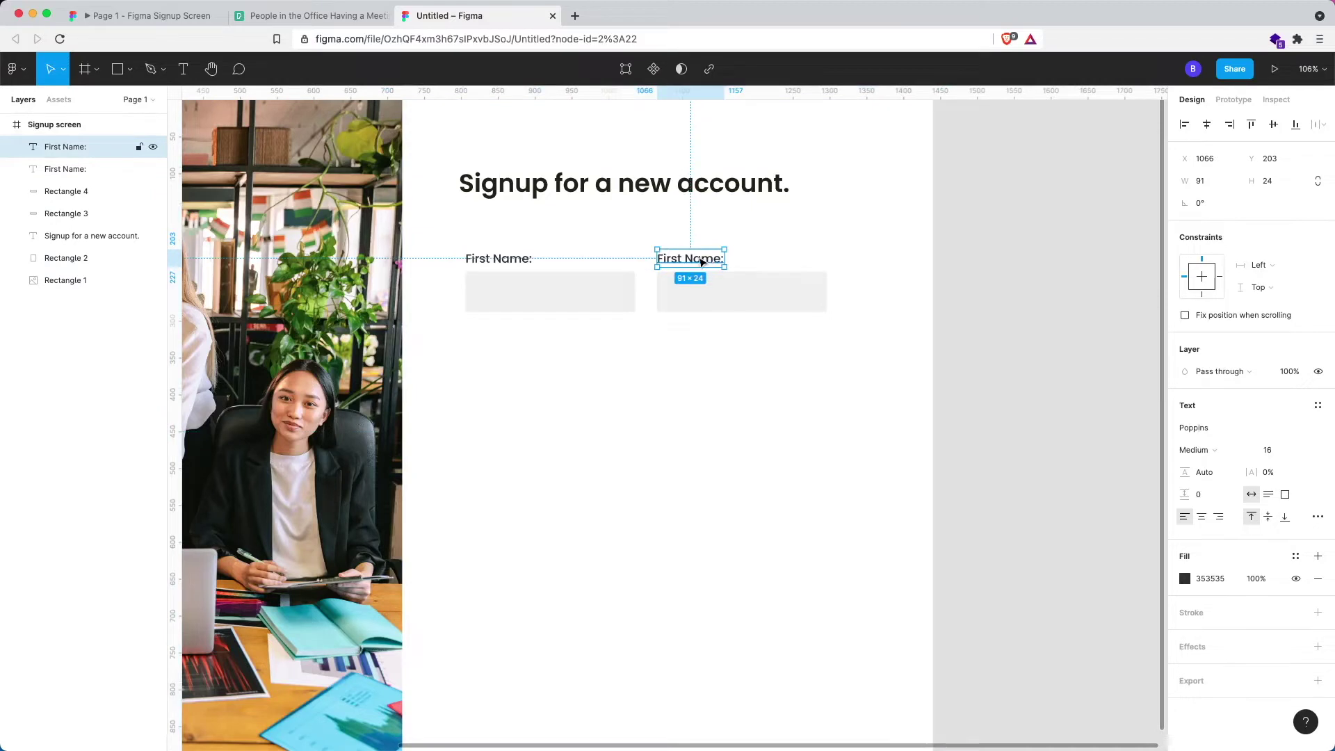
pyautogui.doubleClick(670, 257)
pyautogui.doubleClick(669, 257)
pyautogui.press('BackSpace')
pyautogui.write('Last')
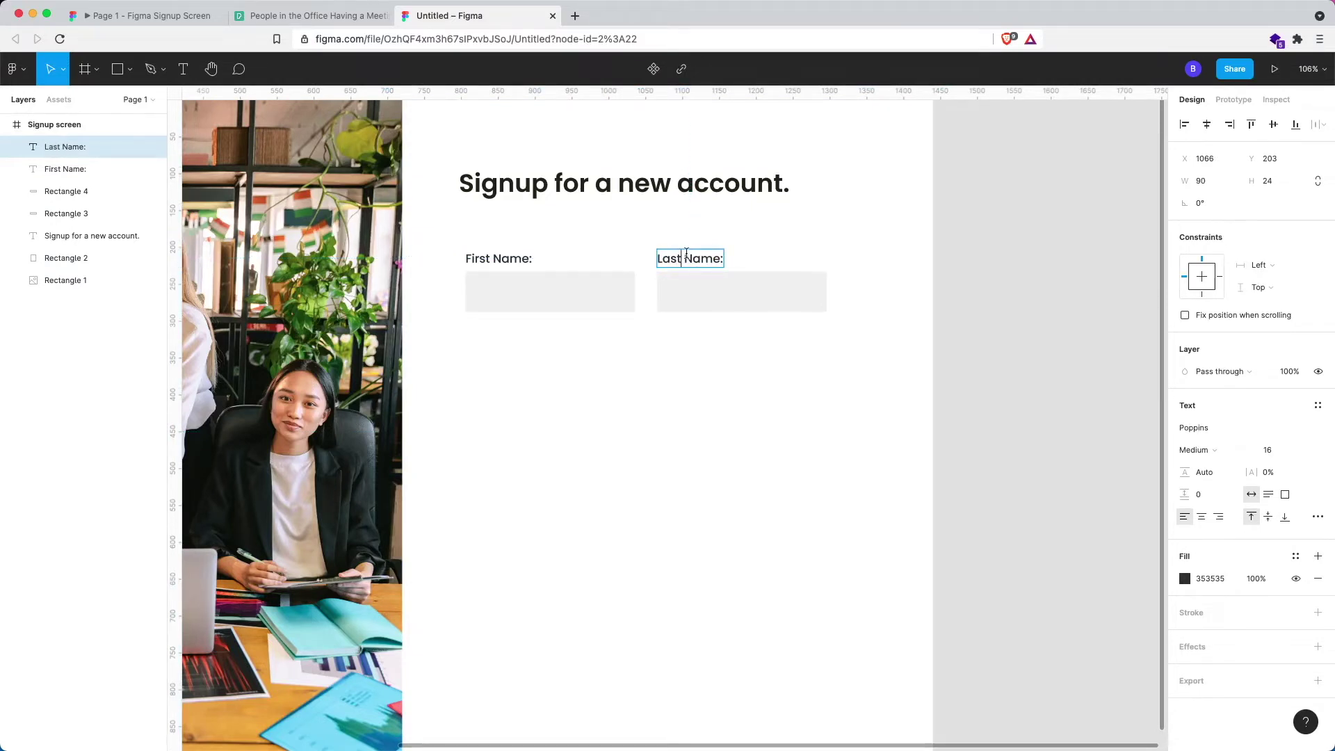
pyautogui.press('Escape')
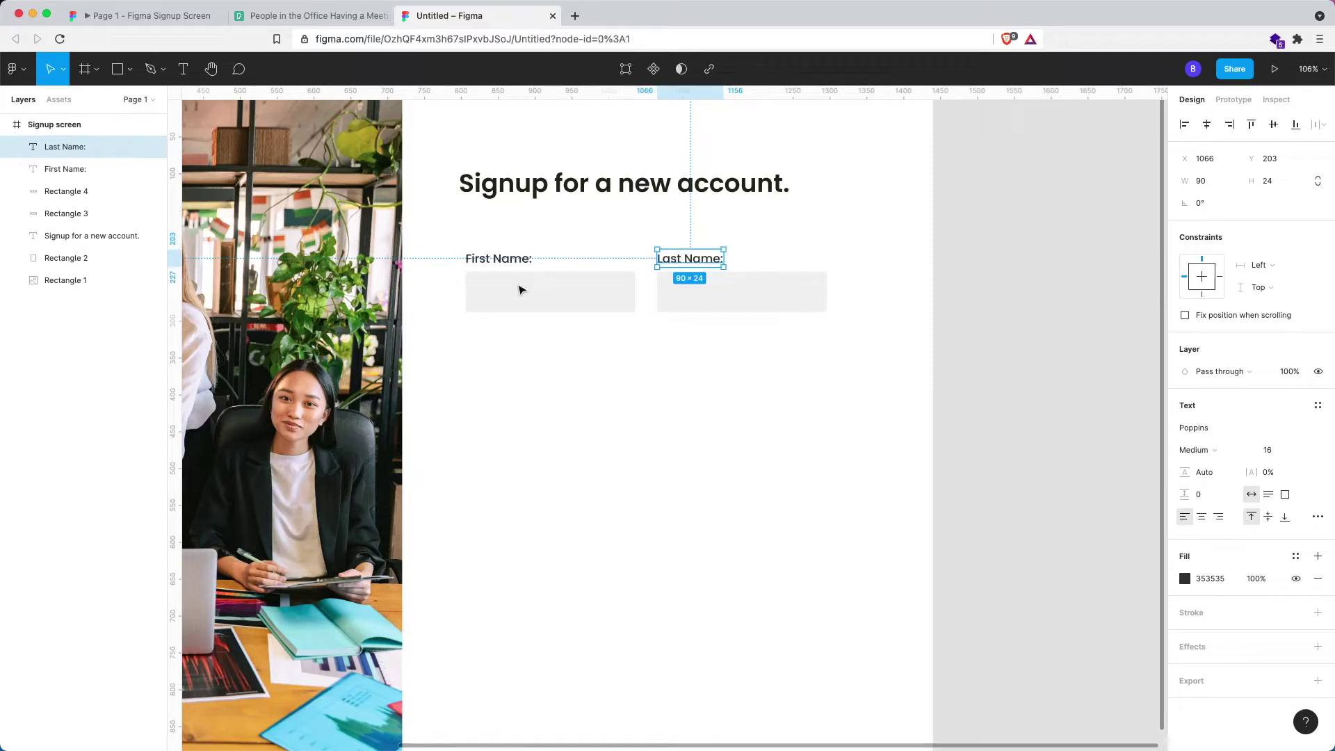
pyautogui.press('Escape')
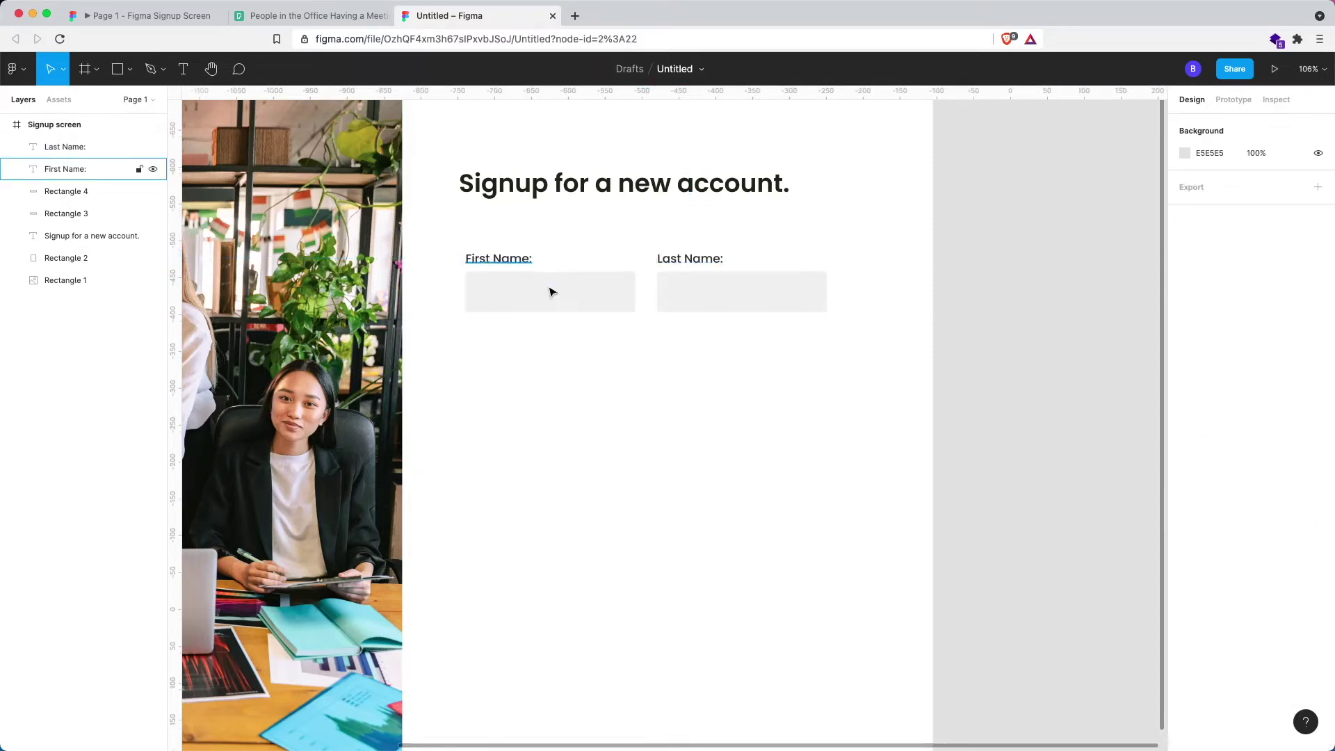
# Step: Duplicate the "First Name:" label and its field directly below the originals, keeping X 806
pyautogui.click(550, 291)
pyautogui.keyDown('shift'); pyautogui.click(550, 292); pyautogui.keyUp('shift')
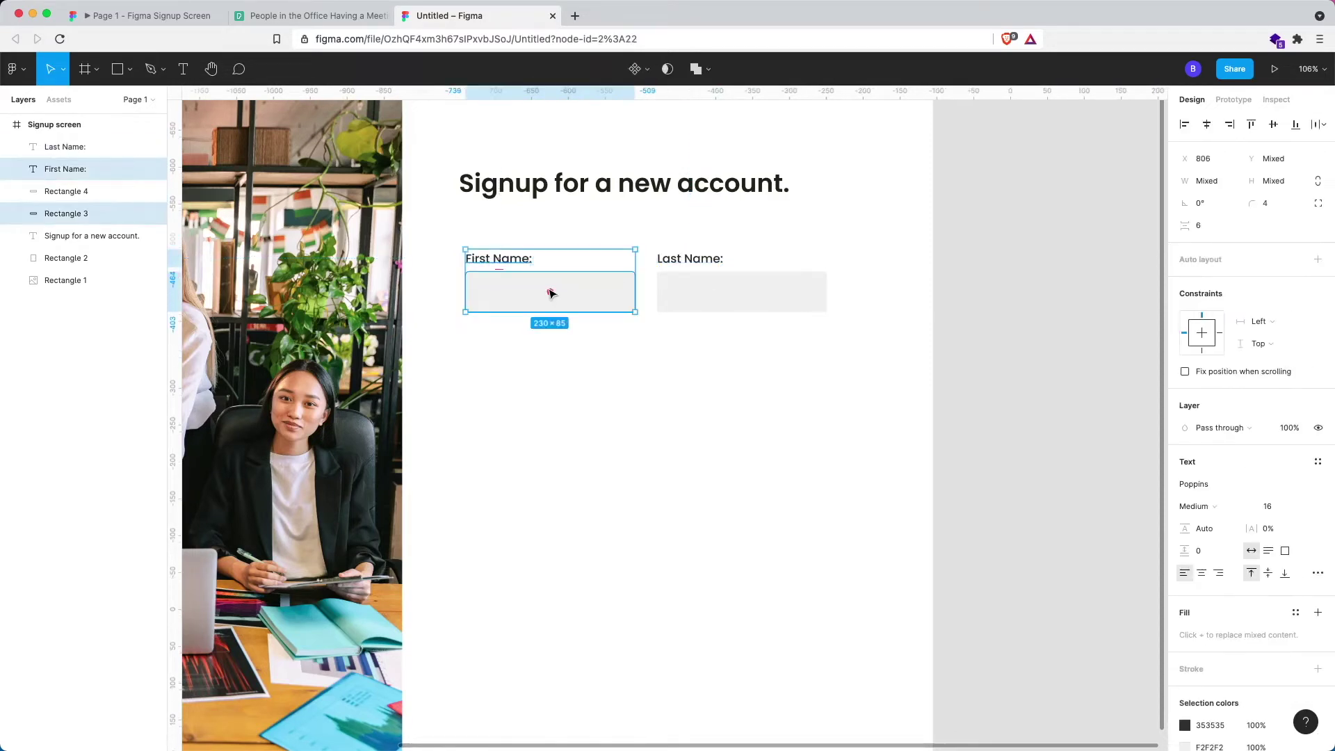
pyautogui.keyDown('alt'); pyautogui.moveTo(587, 306); pyautogui.dragTo(574, 375); pyautogui.keyUp('alt')
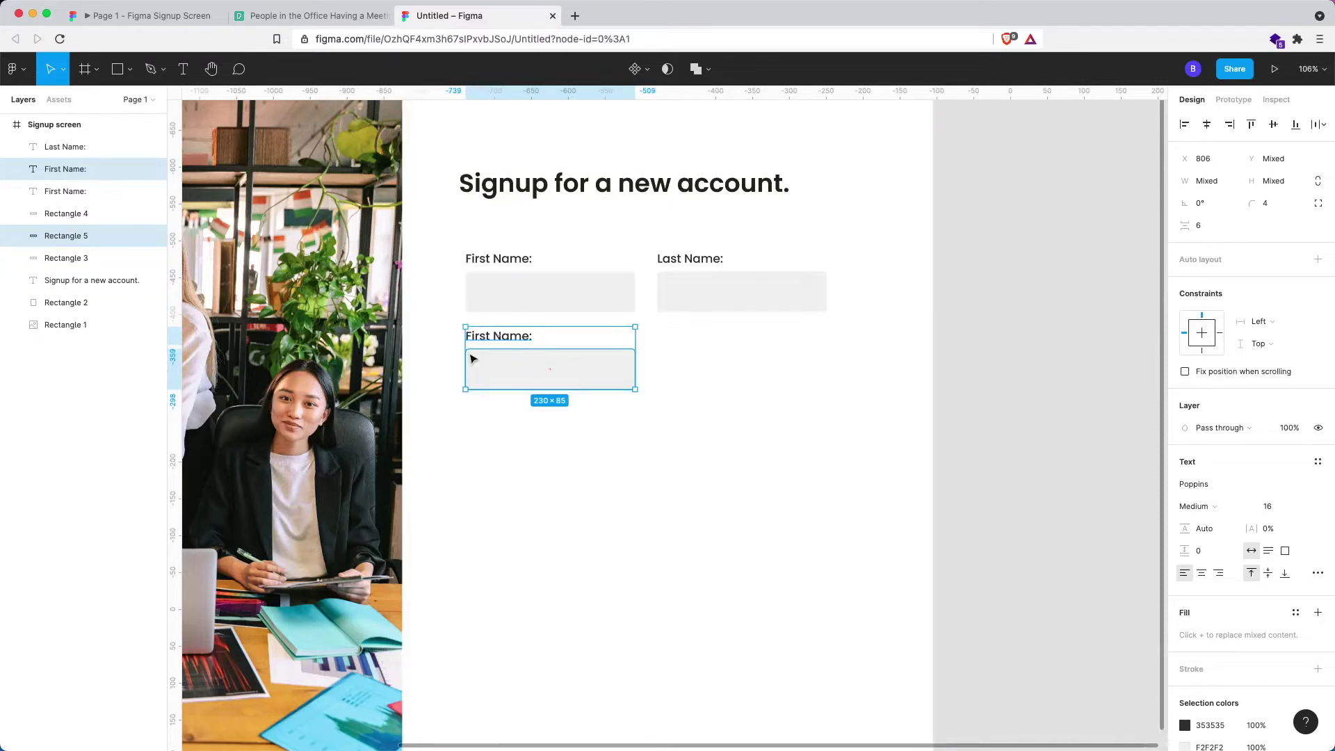
pyautogui.click(512, 342)
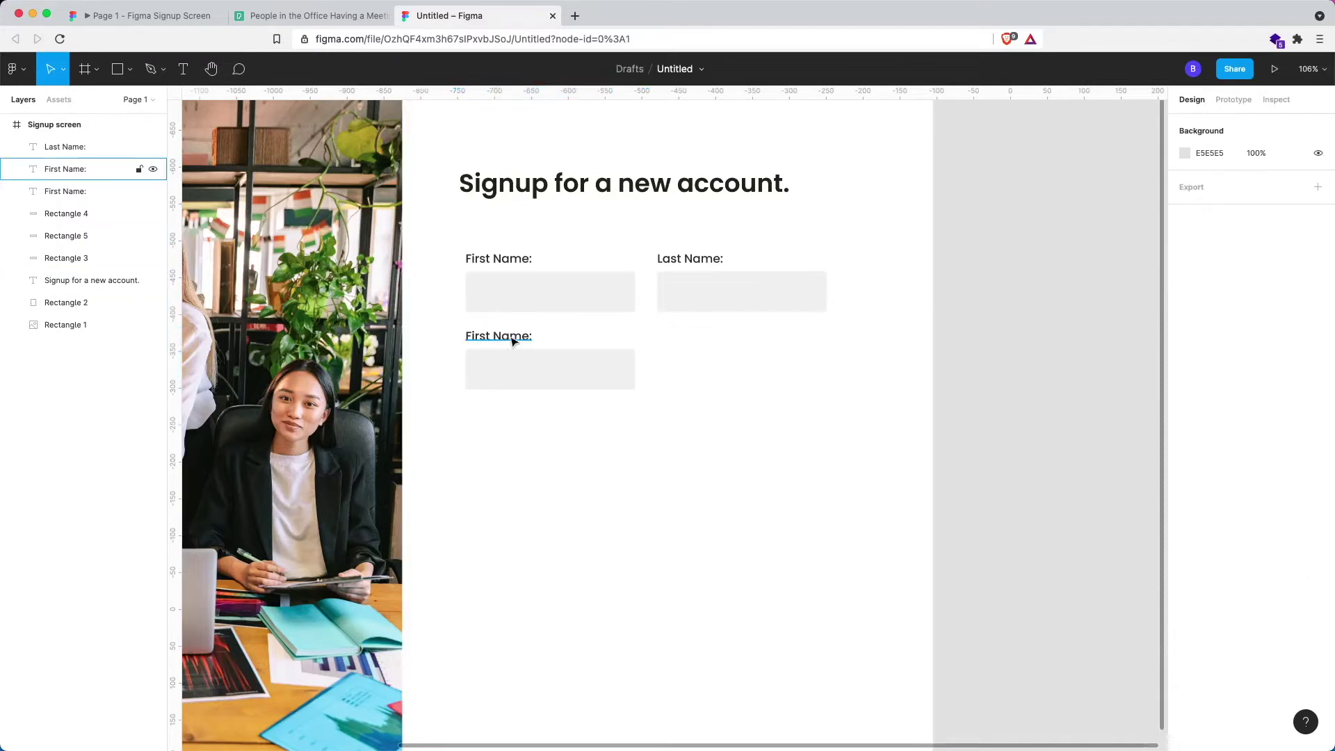
# Step: Nudge the labels down slightly, the "First Name:" and "Last Name:" ones to Y 204 and the lower copy to Y 309
pyautogui.click(507, 262)
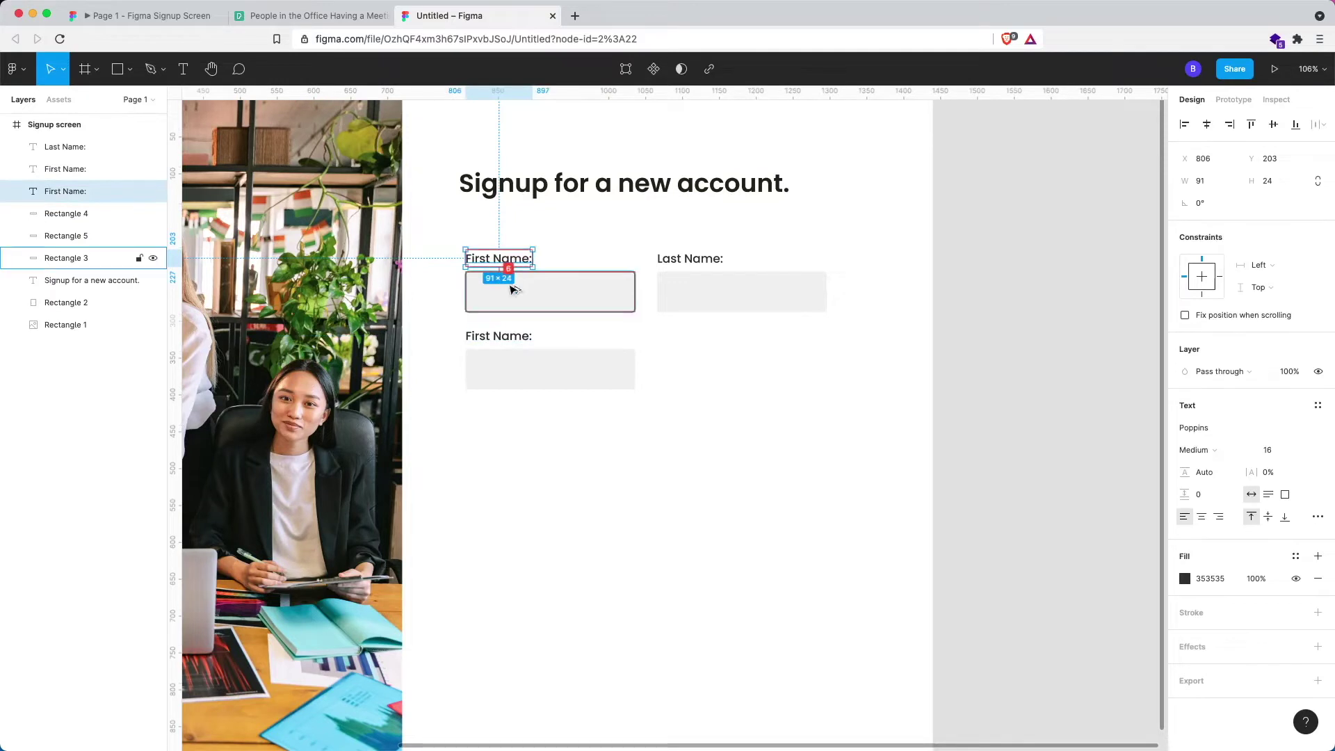
pyautogui.keyDown('shift'); pyautogui.click(696, 262); pyautogui.keyUp('shift')
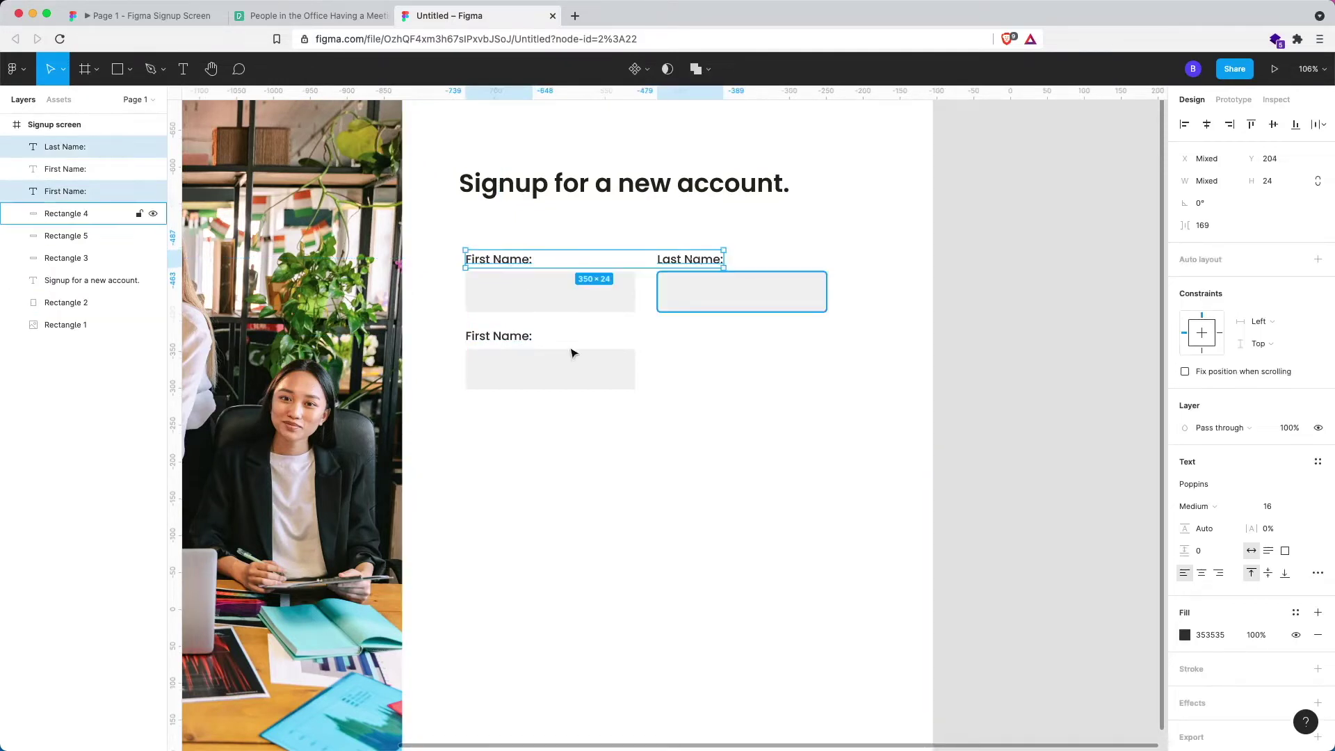
pyautogui.click(510, 338)
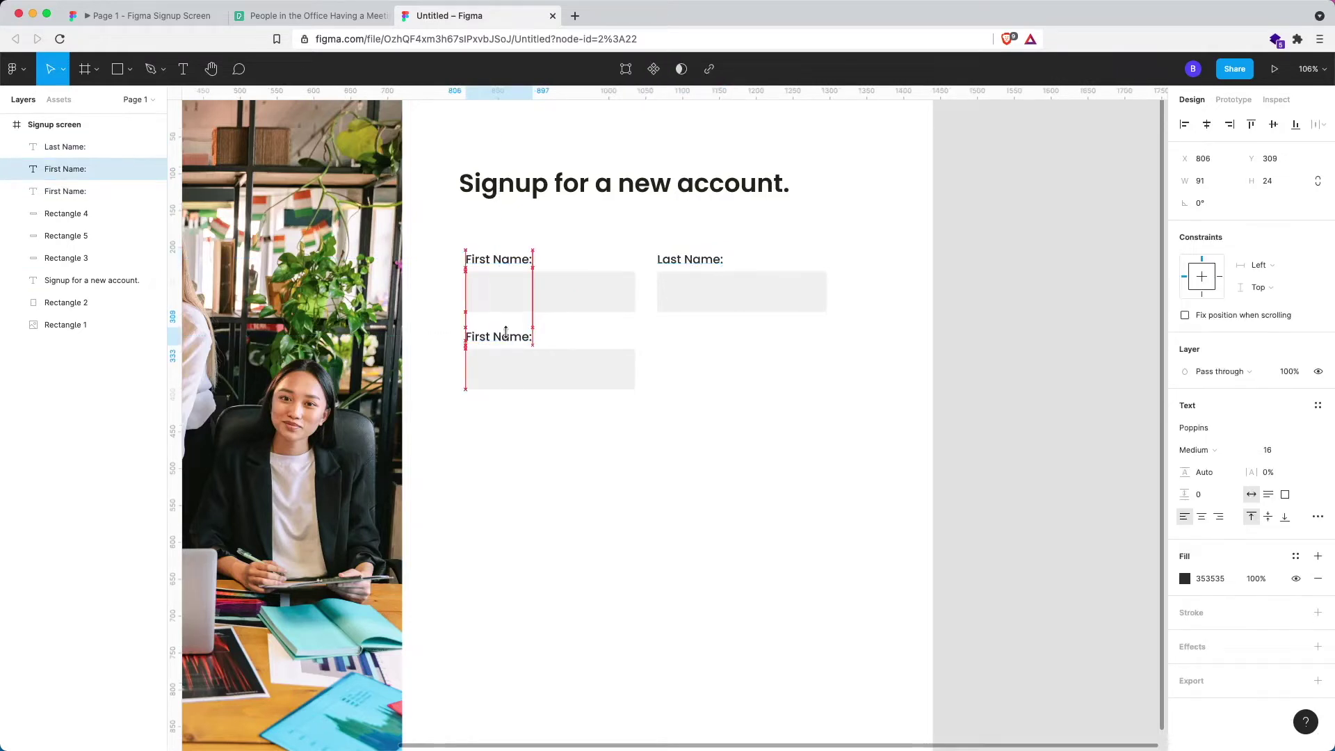
# Step: Widen the field in the second row to 495, extending it across to the right edge of the "Last Name:" field
pyautogui.click(518, 368)
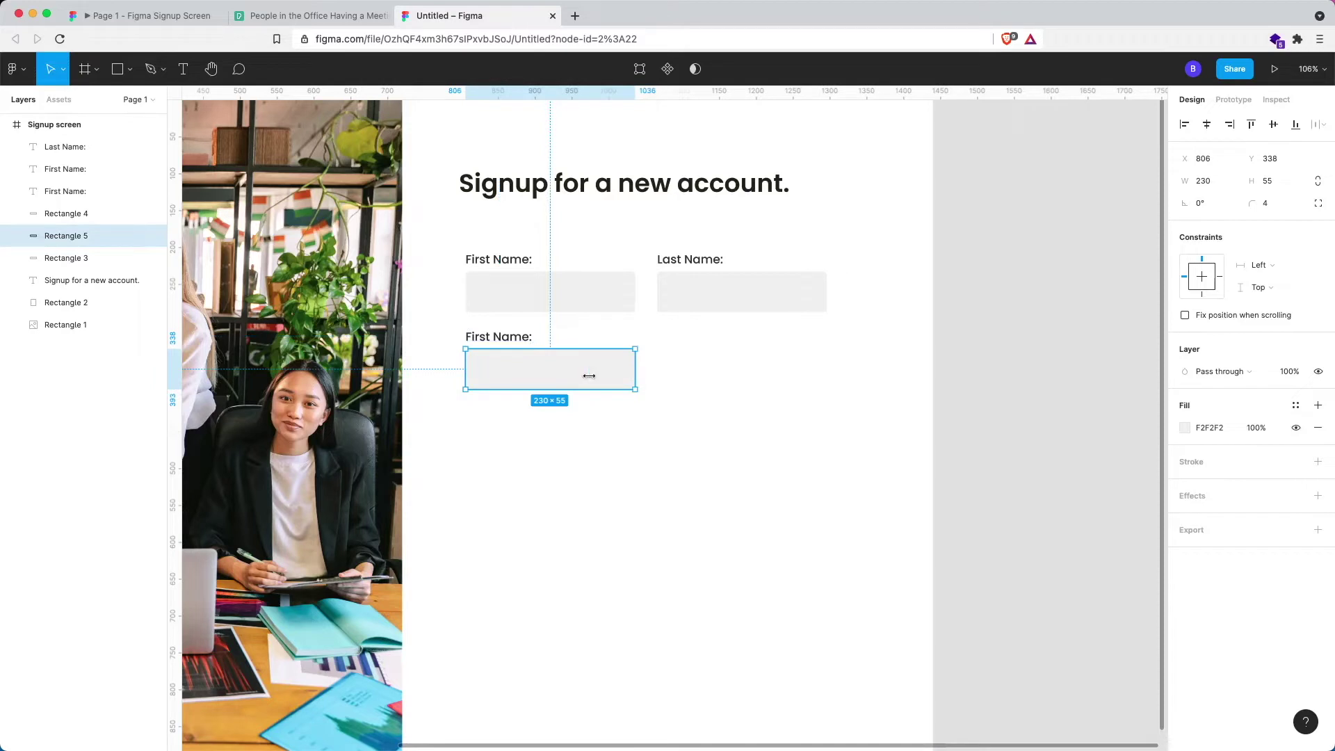
pyautogui.moveTo(635, 372); pyautogui.dragTo(832, 371)
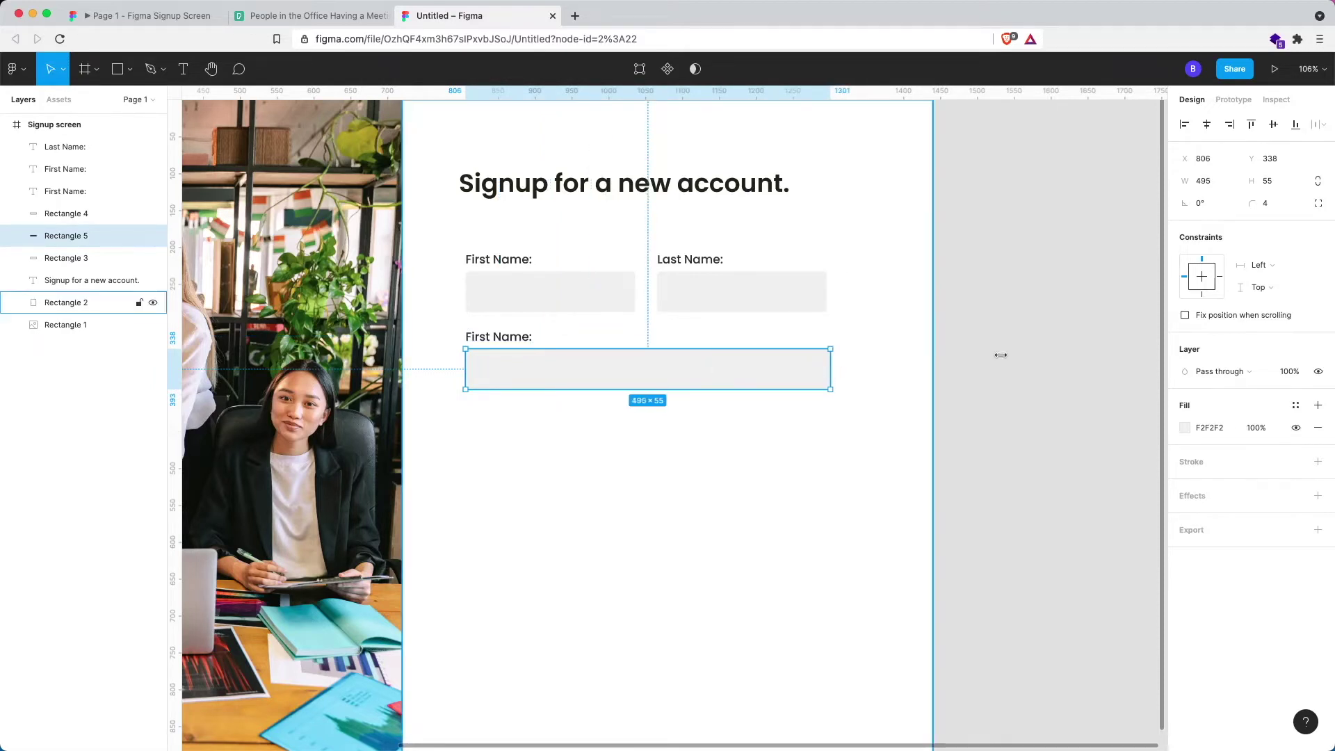
pyautogui.press('Escape')
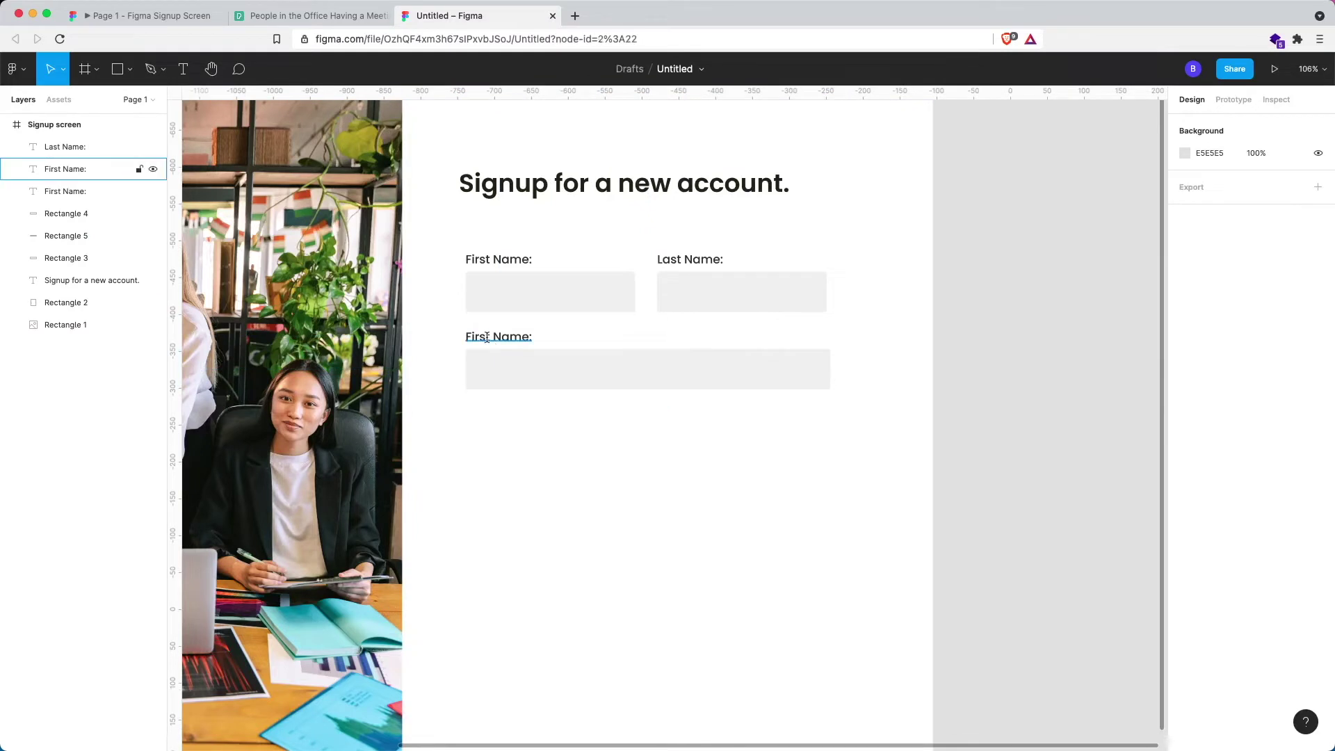
# Step: Change the label above the wide second-row field to "Email:"
pyautogui.click(487, 337)
pyautogui.click(487, 338)
pyautogui.hotkey('shift', 'Home')
pyautogui.press('super+a')
pyautogui.write('Email:')
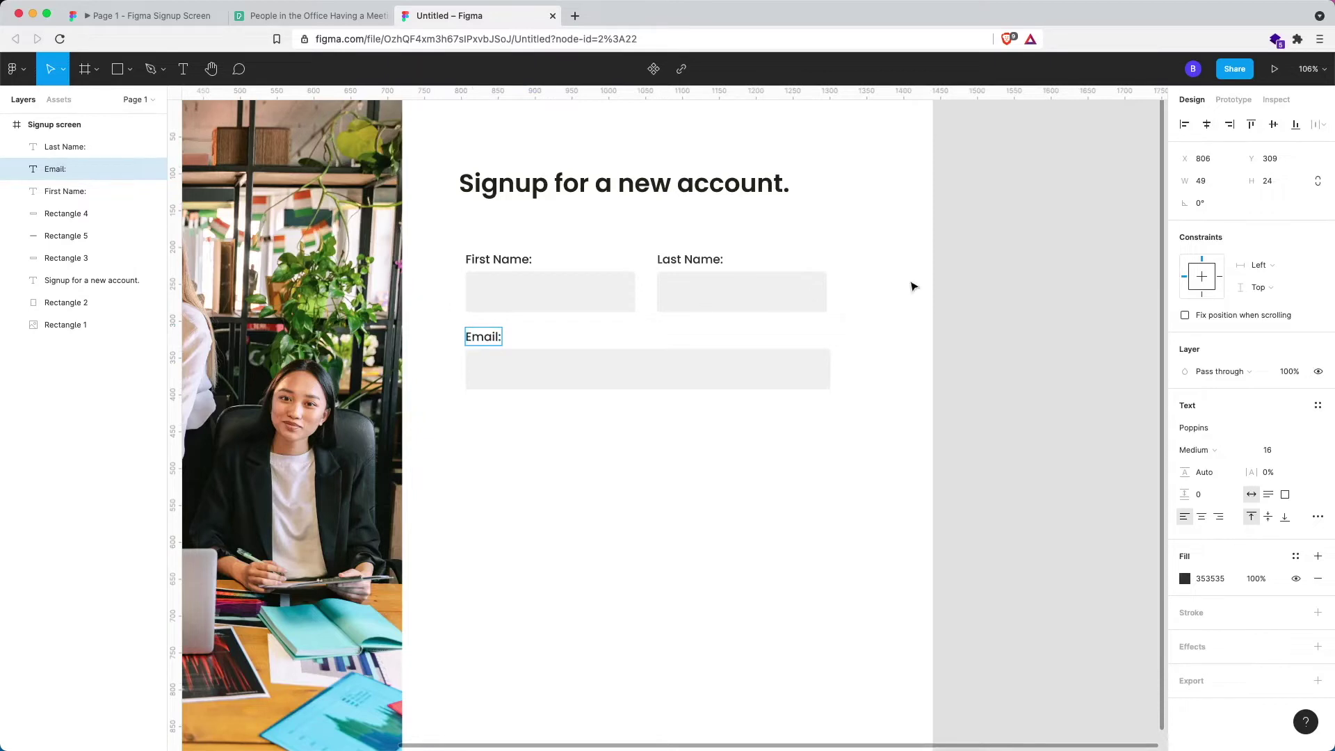
pyautogui.press('Escape')
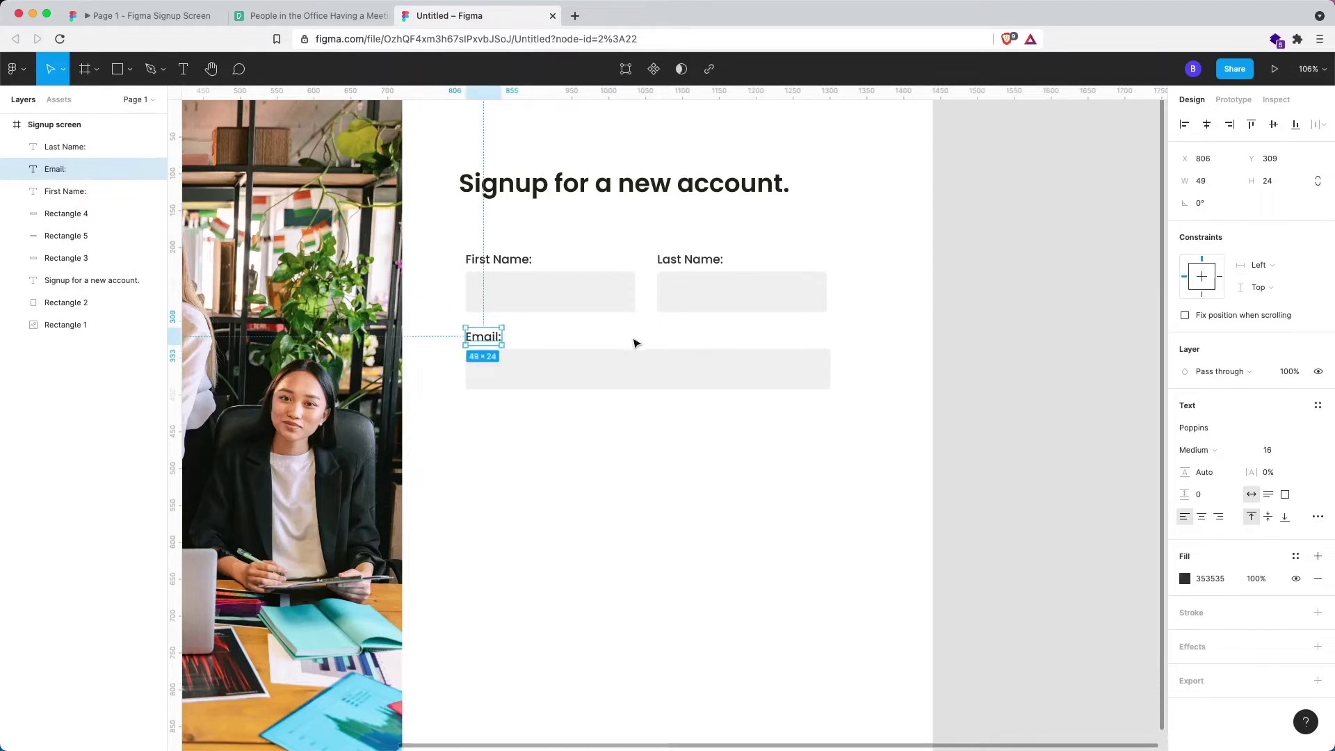
# Step: Duplicate the "Email:" label and its field three times downward at equal spacing, with the copied labels at Y 413, 517 and 621
pyautogui.keyDown('shift'); pyautogui.click(560, 372); pyautogui.keyUp('shift')
pyautogui.moveTo(559, 372); pyautogui.dragTo(560, 451)
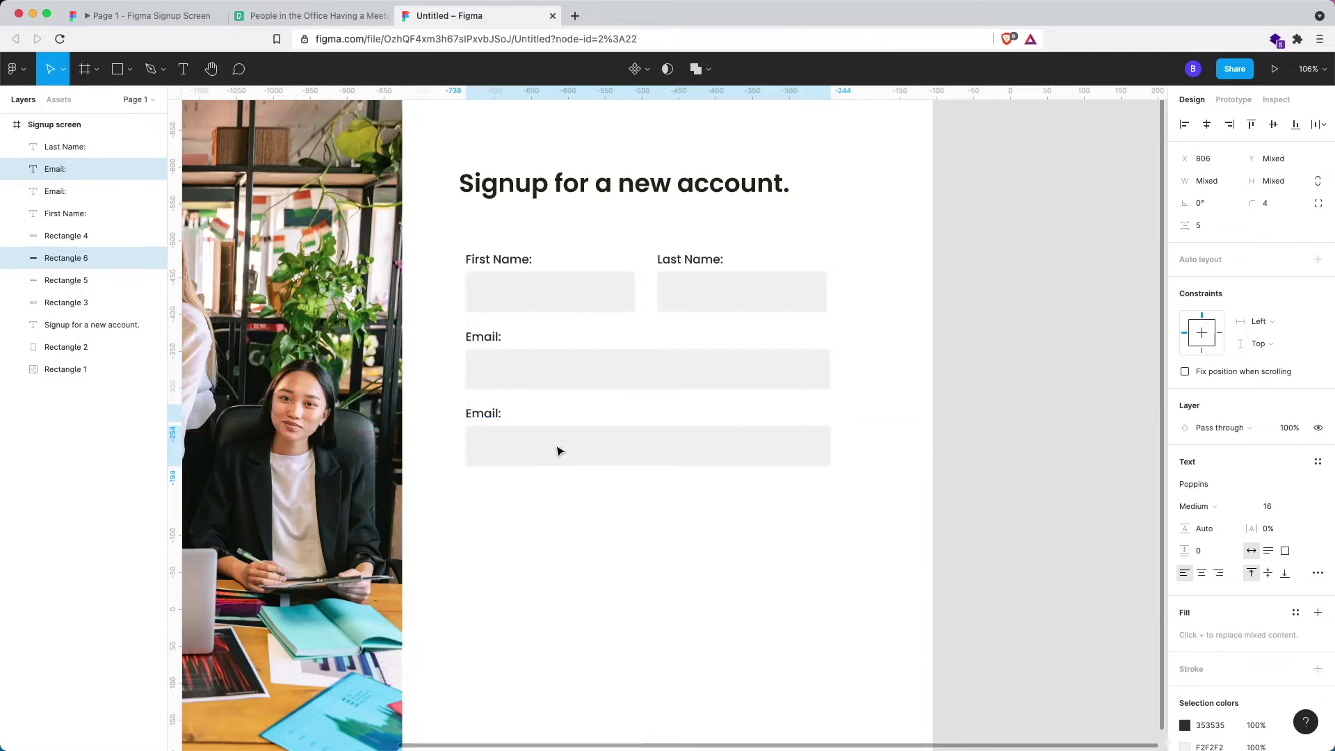
pyautogui.hotkey('ctrl', 'd')
pyautogui.scroll(-3, 580, 380)
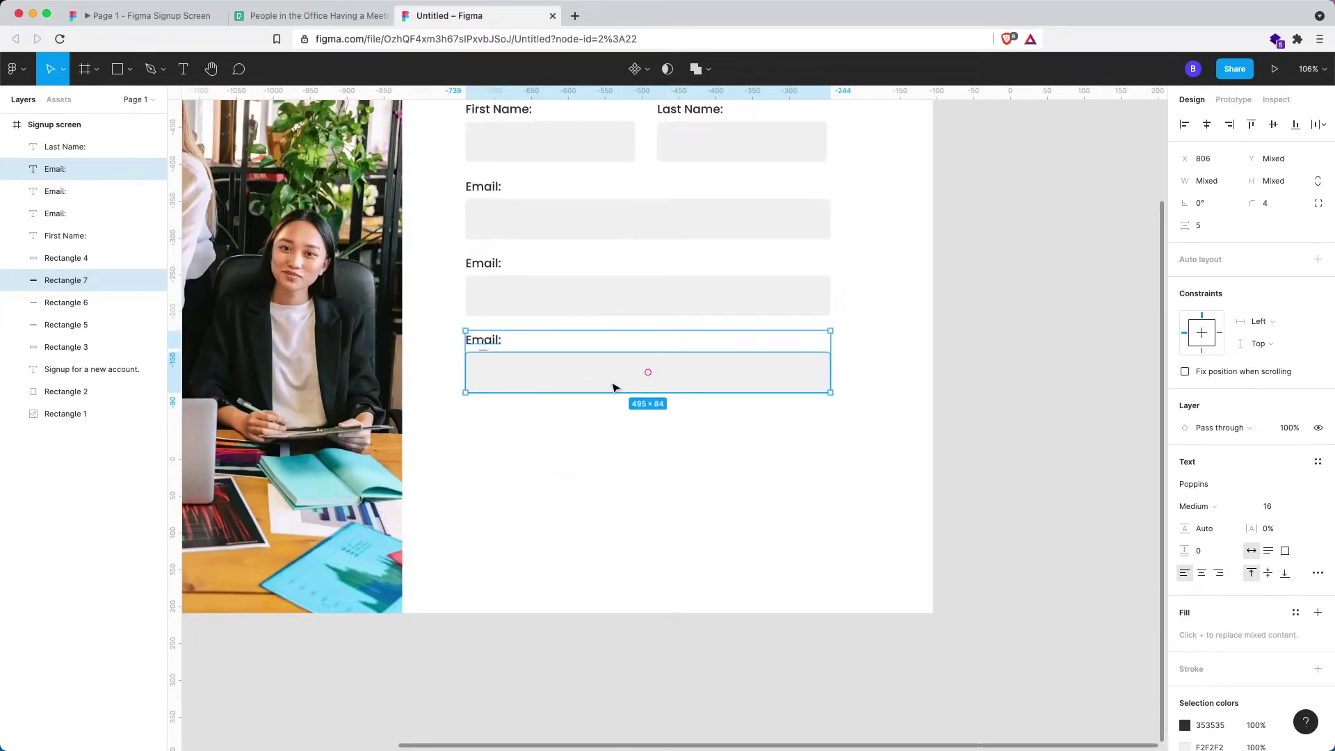
pyautogui.hotkey('ctrl', 'd')
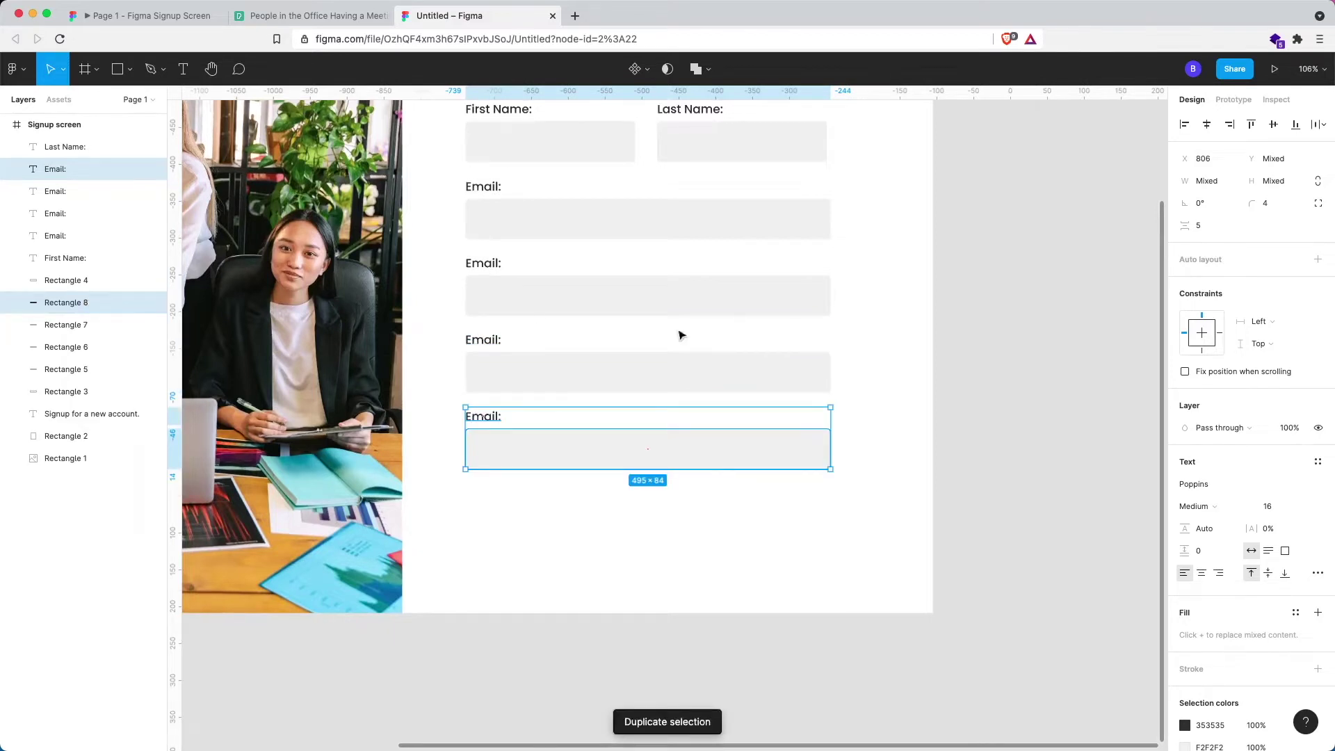
# Step: Change the first two copied "Email:" labels to "Password:" and "Confirm Password:"
pyautogui.press('Escape')
pyautogui.click(485, 267)
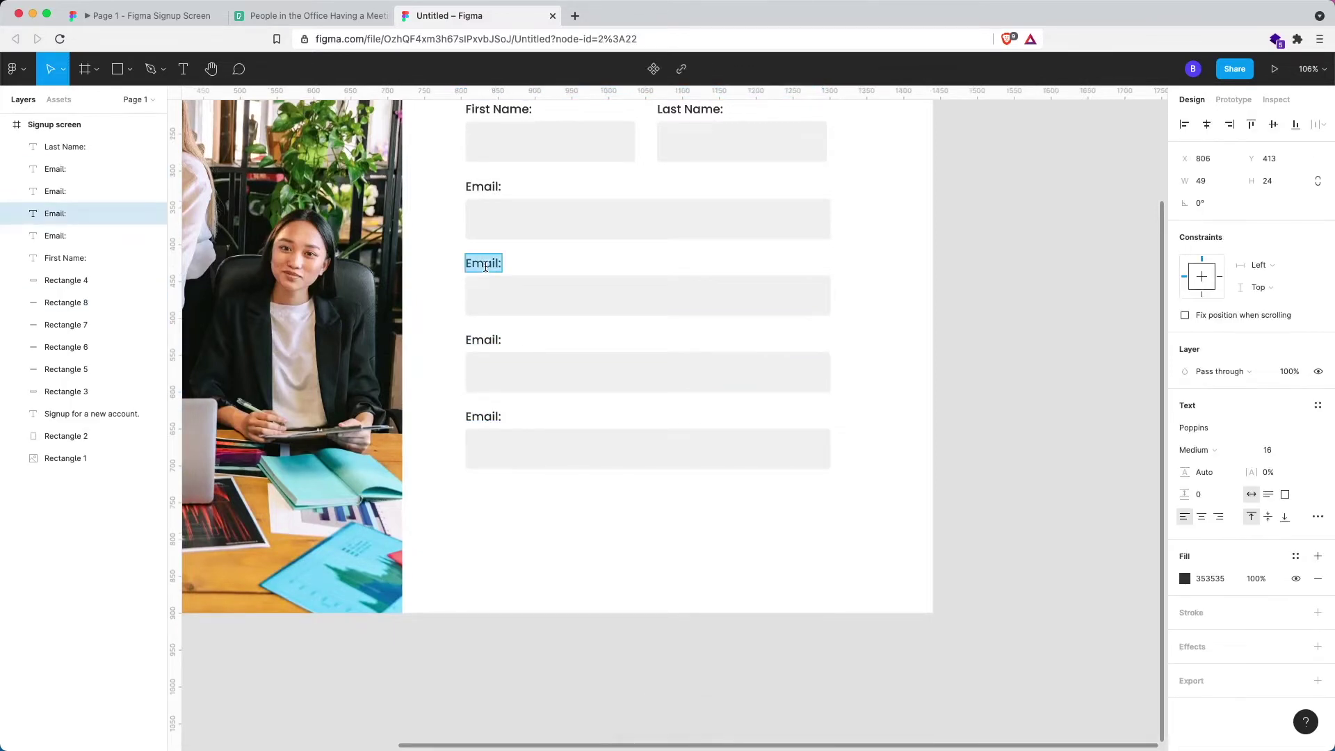
pyautogui.write('Password:')
pyautogui.doubleClick(487, 337)
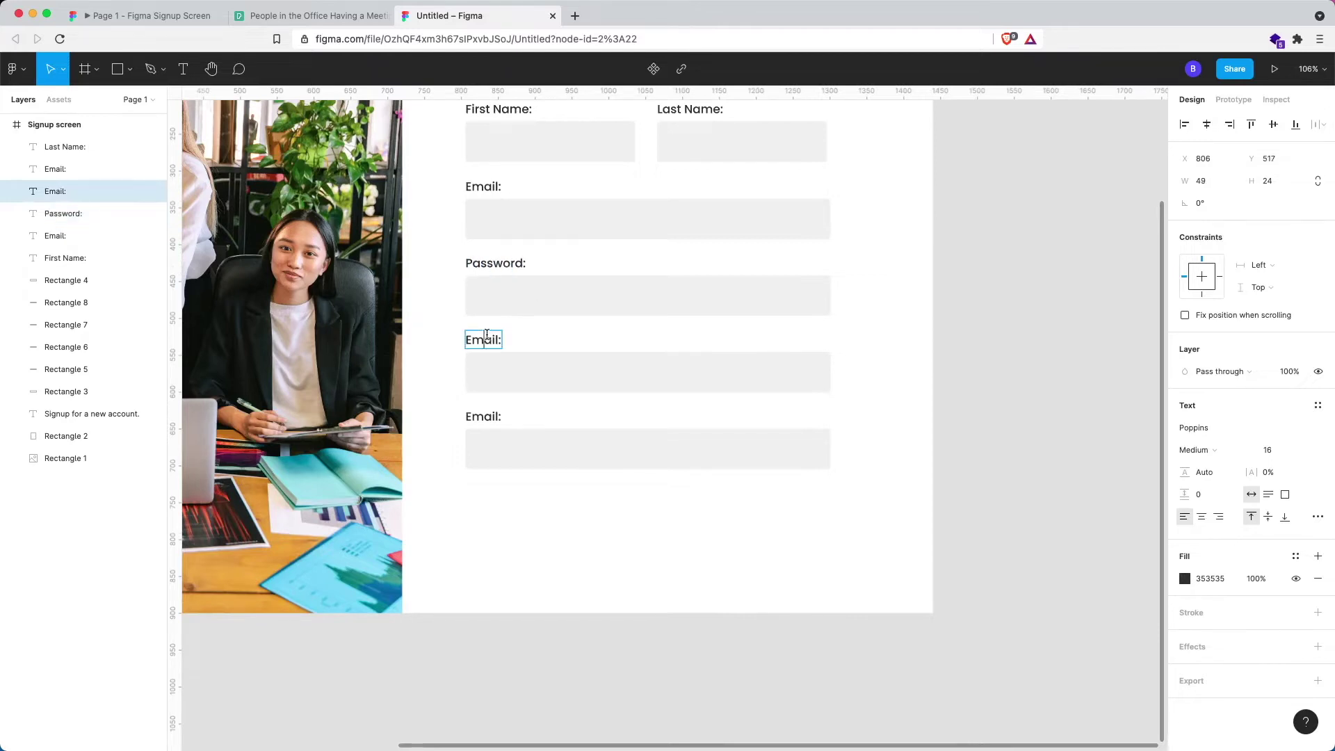
pyautogui.write('Confirm P:')
pyautogui.write('assword')
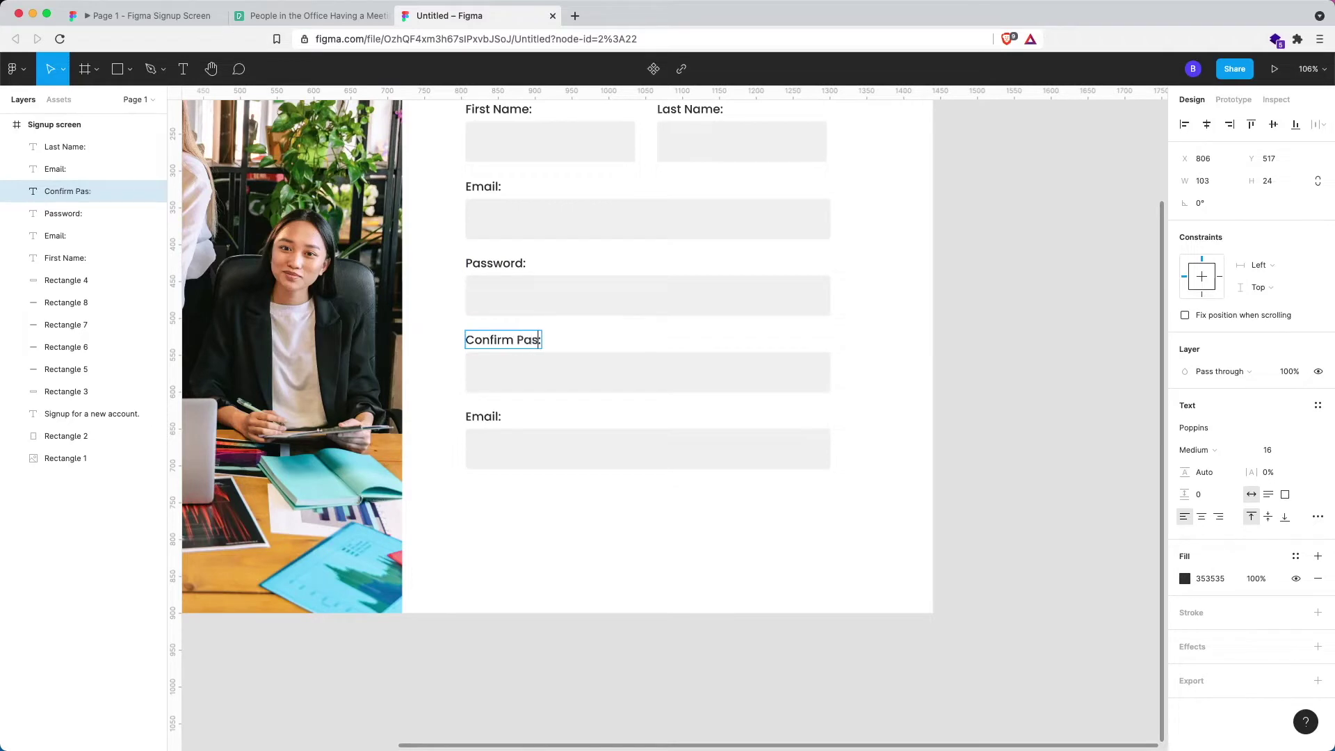
pyautogui.press('Escape')
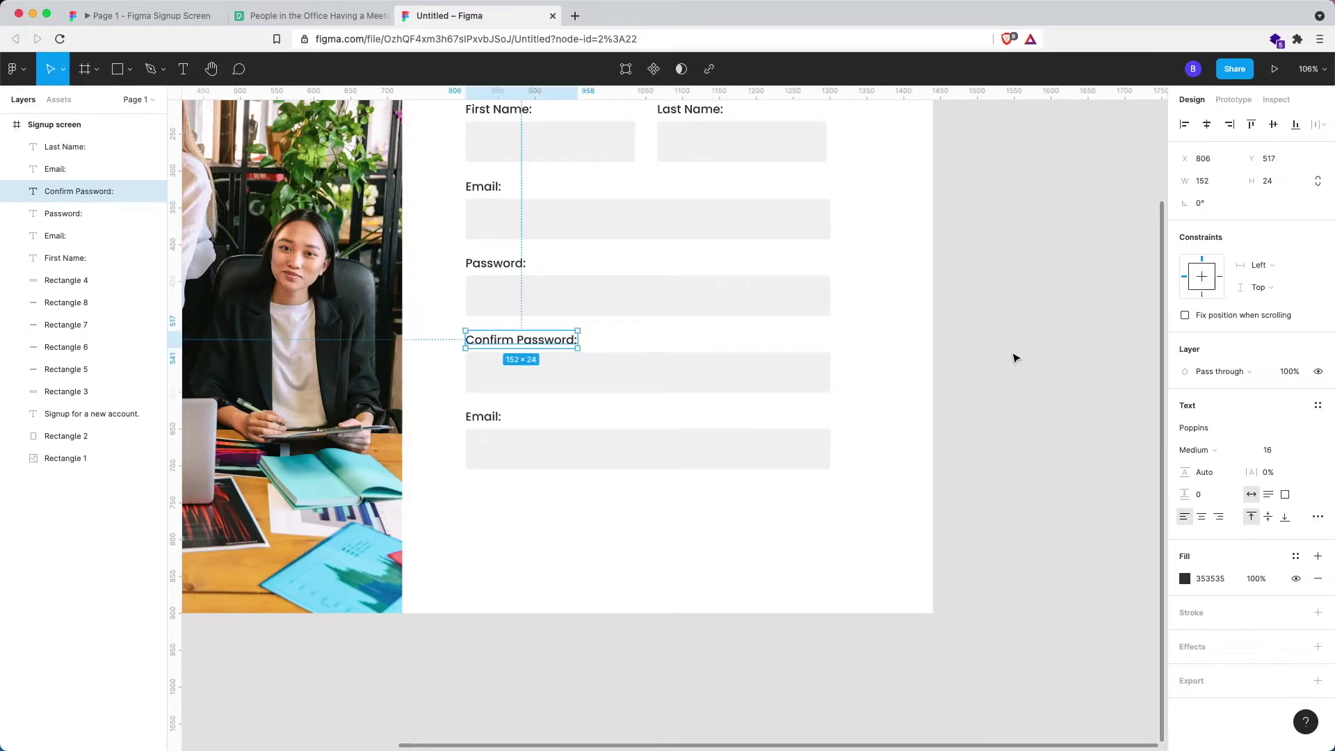
# Step: Delete the label above the lowest field and set that field's fill colour to FFA703
pyautogui.click(483, 419)
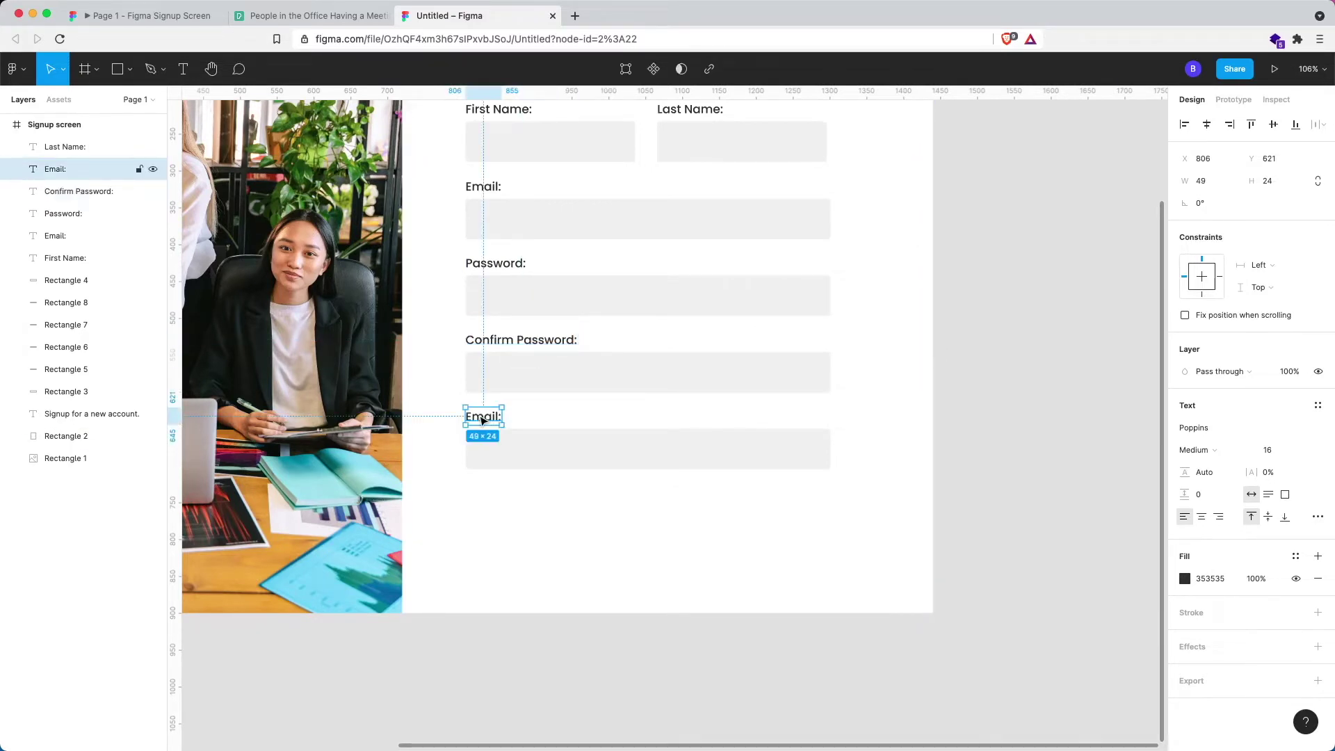
pyautogui.press('Delete')
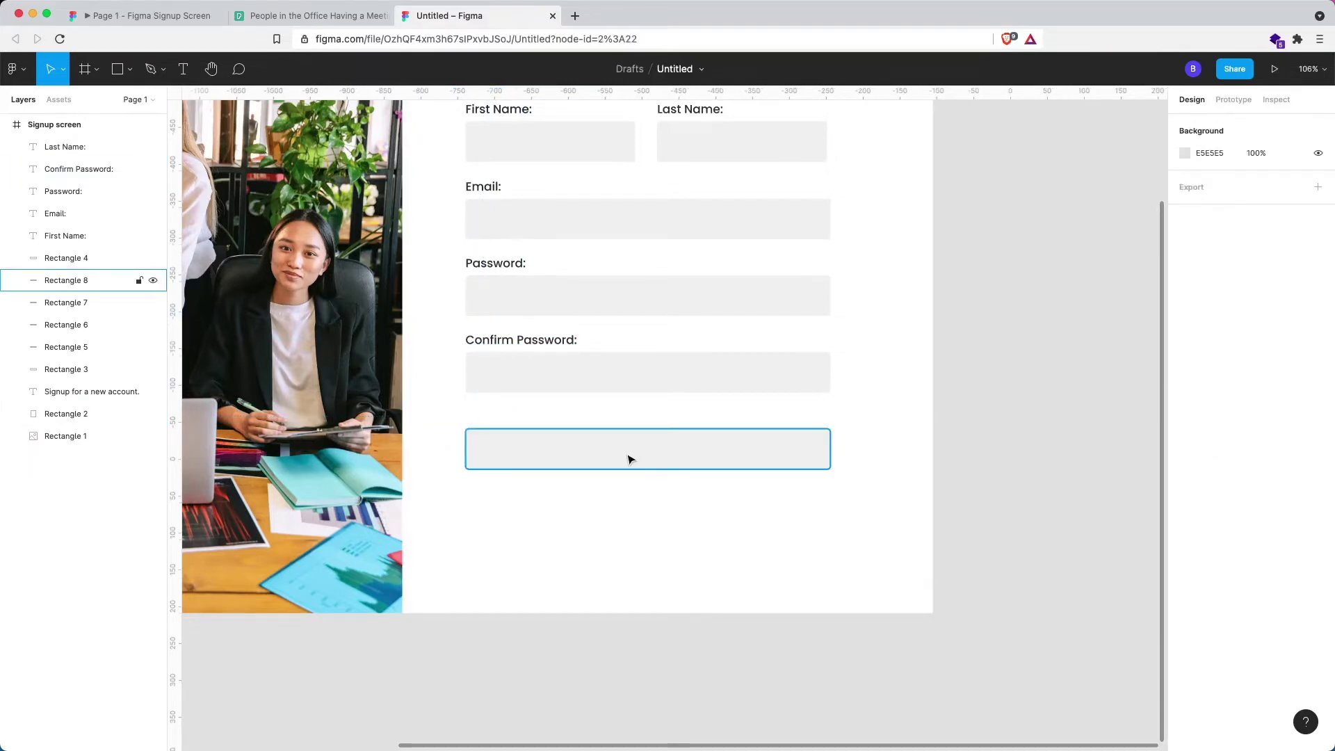
pyautogui.click(629, 459)
pyautogui.scroll(1, 626, 453)
pyautogui.scroll(1, 661, 441)
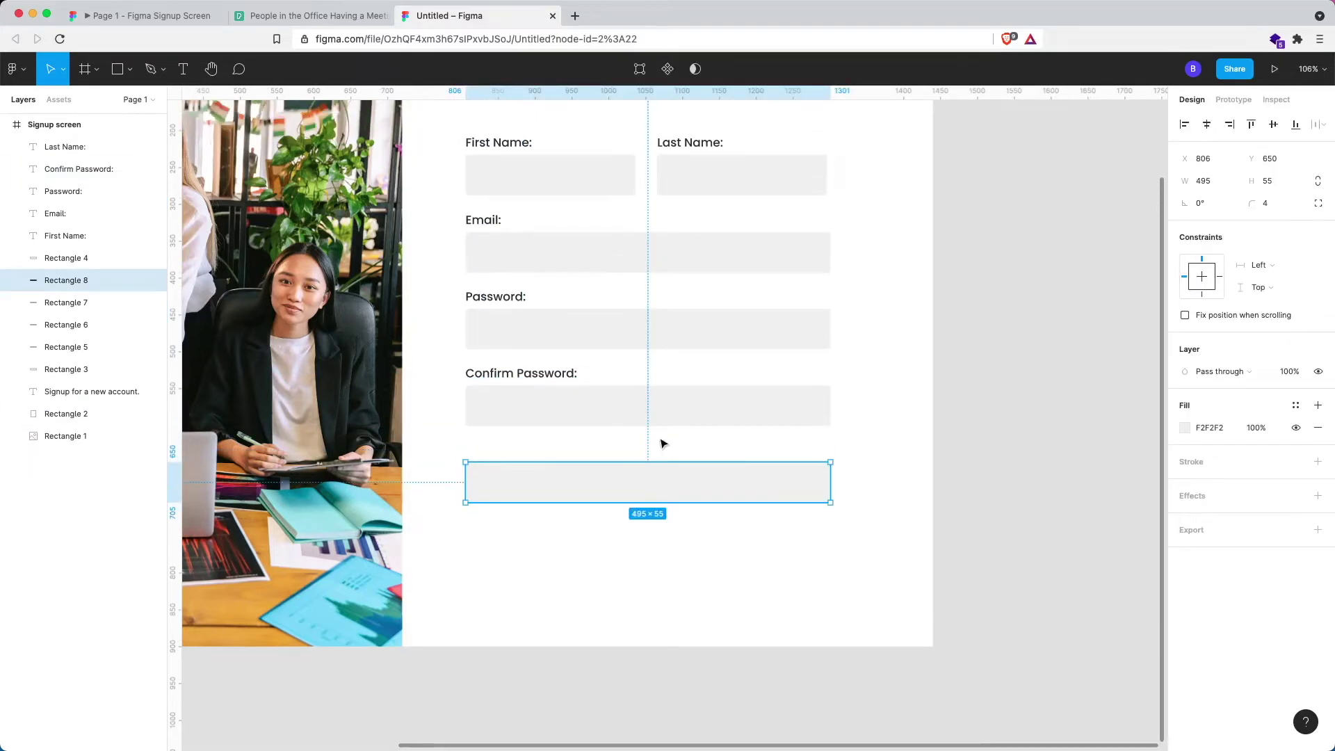
pyautogui.scroll(1, 657, 492)
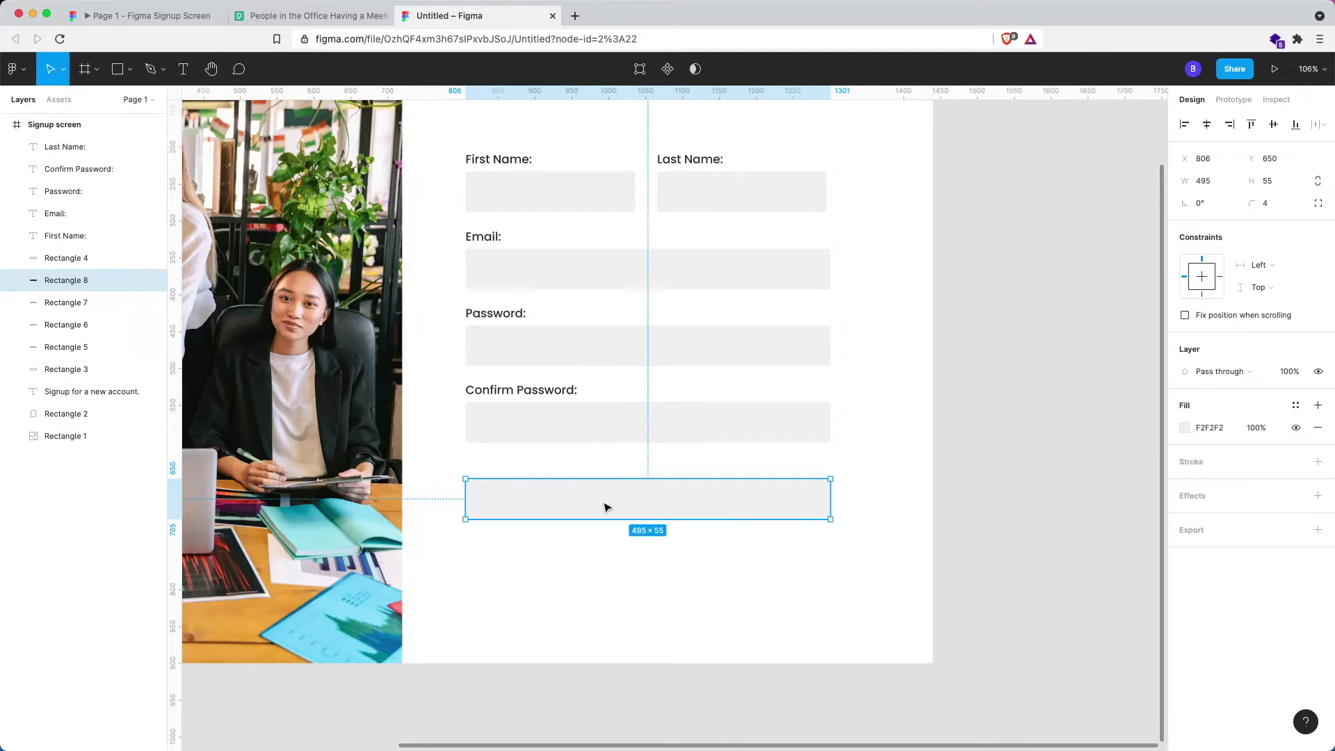
pyautogui.click(1221, 431)
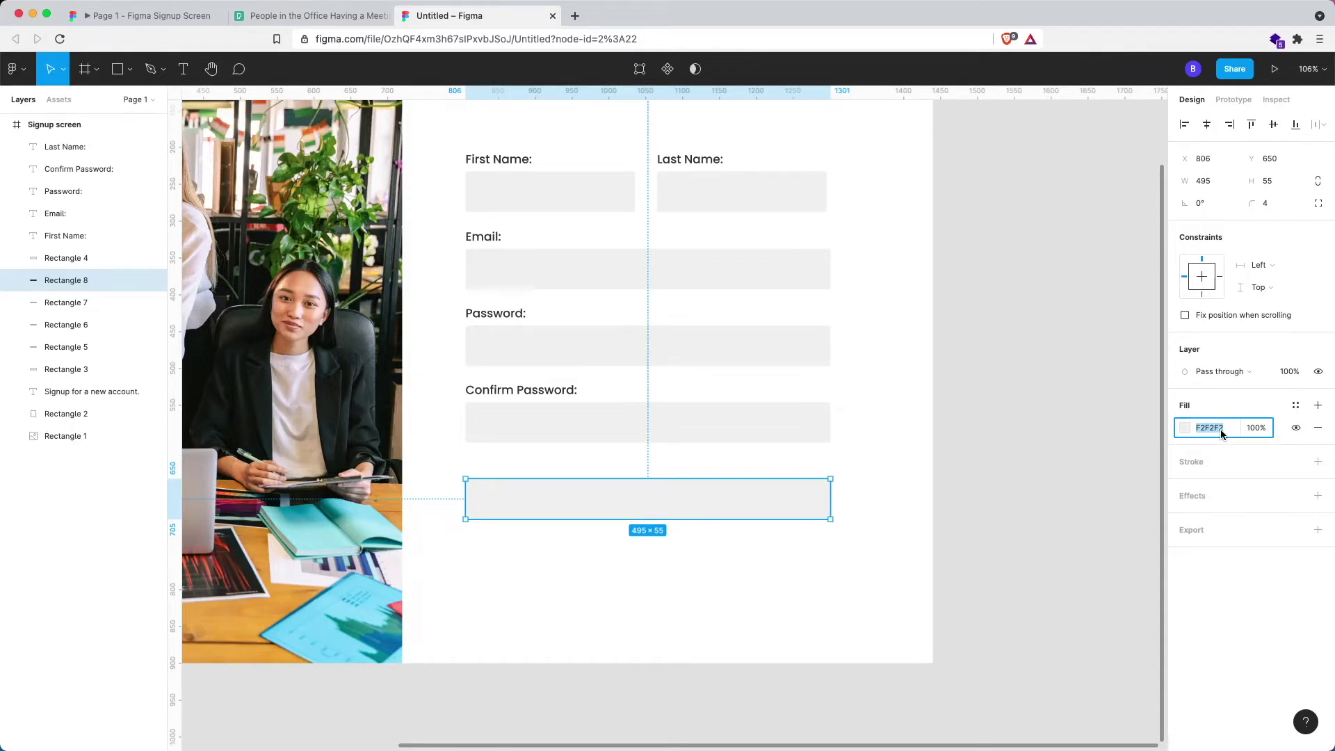
pyautogui.write('ffa703')
pyautogui.press('Return')
pyautogui.click(873, 584)
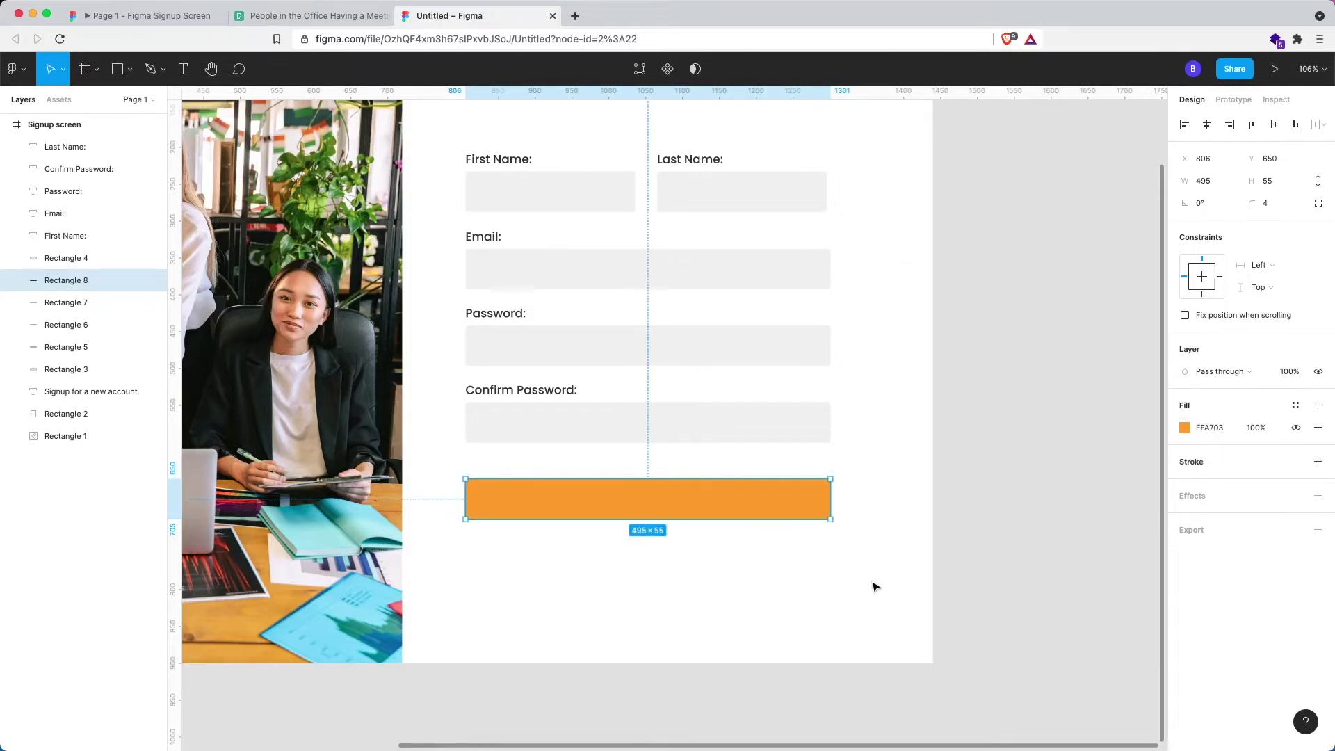
# Step: Move the orange rectangle up closer to the "Confirm Password:" field, to Y 631
pyautogui.click(692, 510)
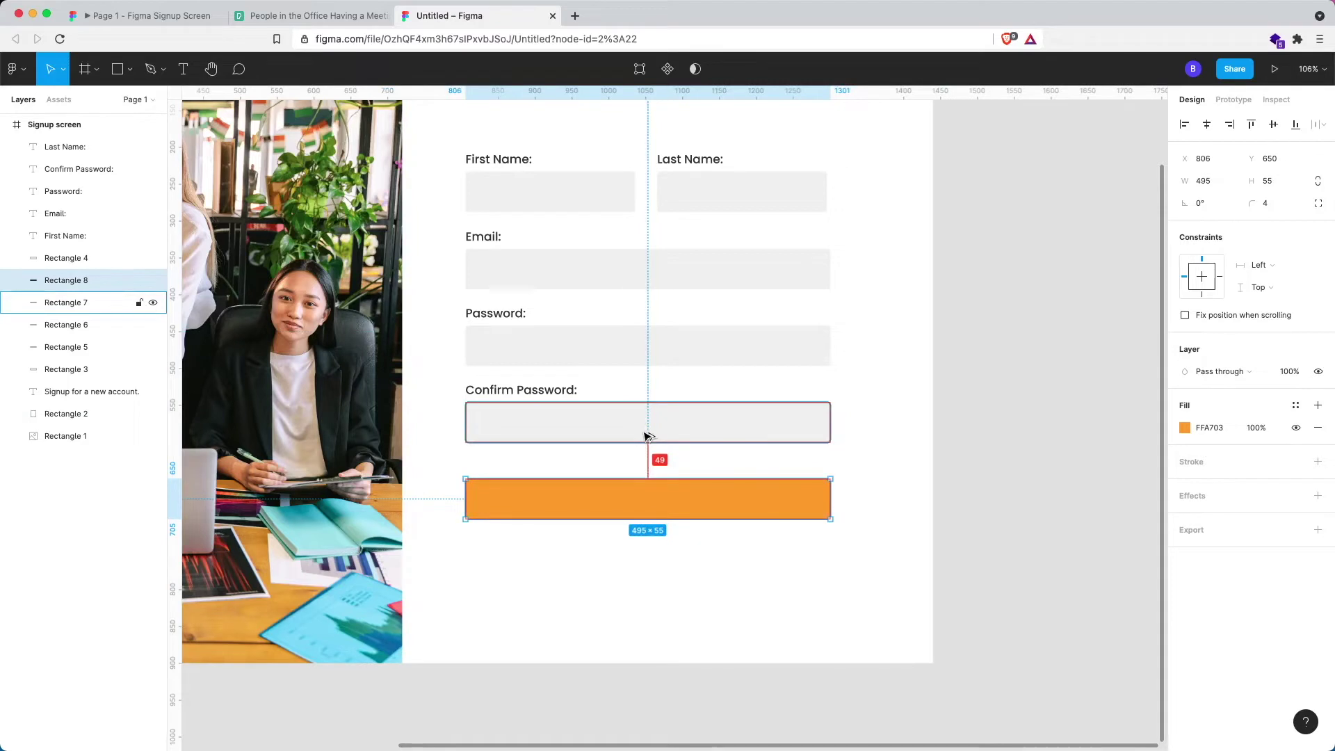
pyautogui.moveTo(646, 494); pyautogui.dragTo(647, 478)
pyautogui.press('Up')
pyautogui.press('Up')
pyautogui.press('Up')
pyautogui.press('Up')
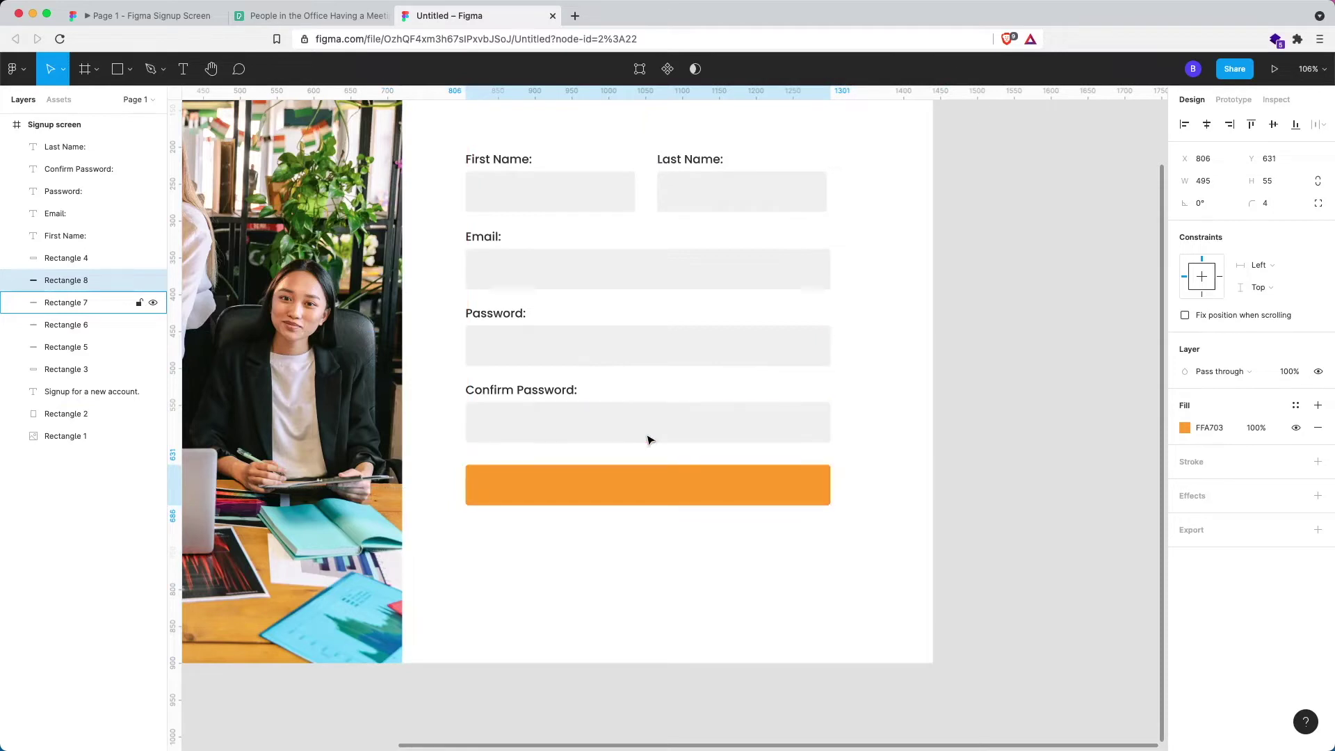
pyautogui.press('Escape')
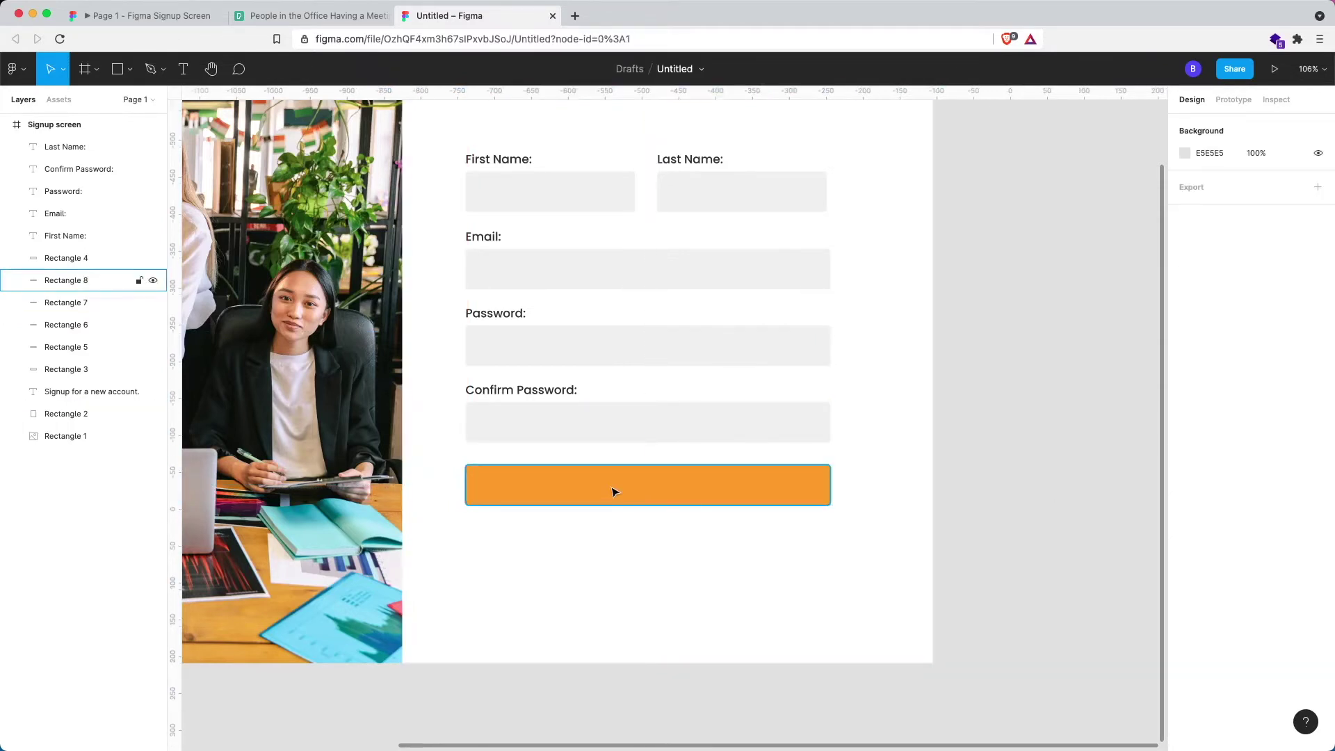
# Step: Add the text "Signup" on the orange rectangle
pyautogui.press('t')
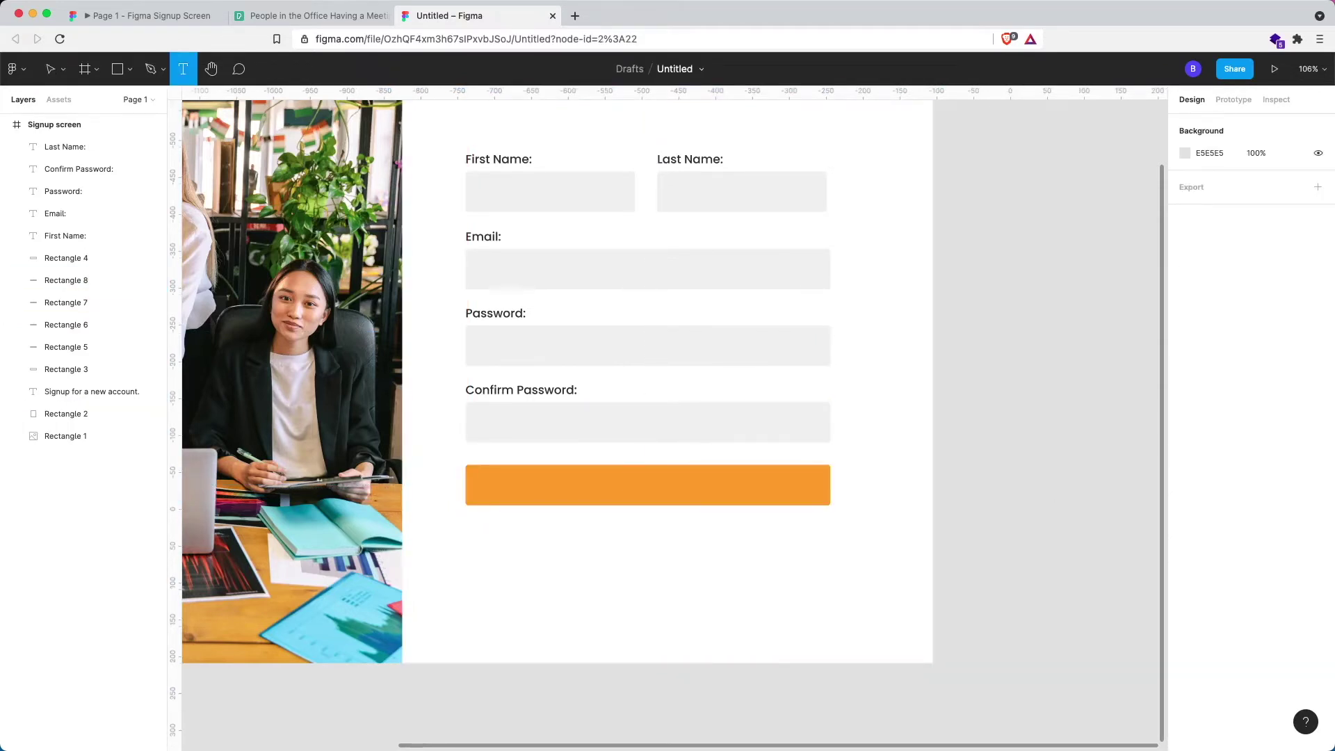
pyautogui.click(635, 487)
pyautogui.write('Signu')
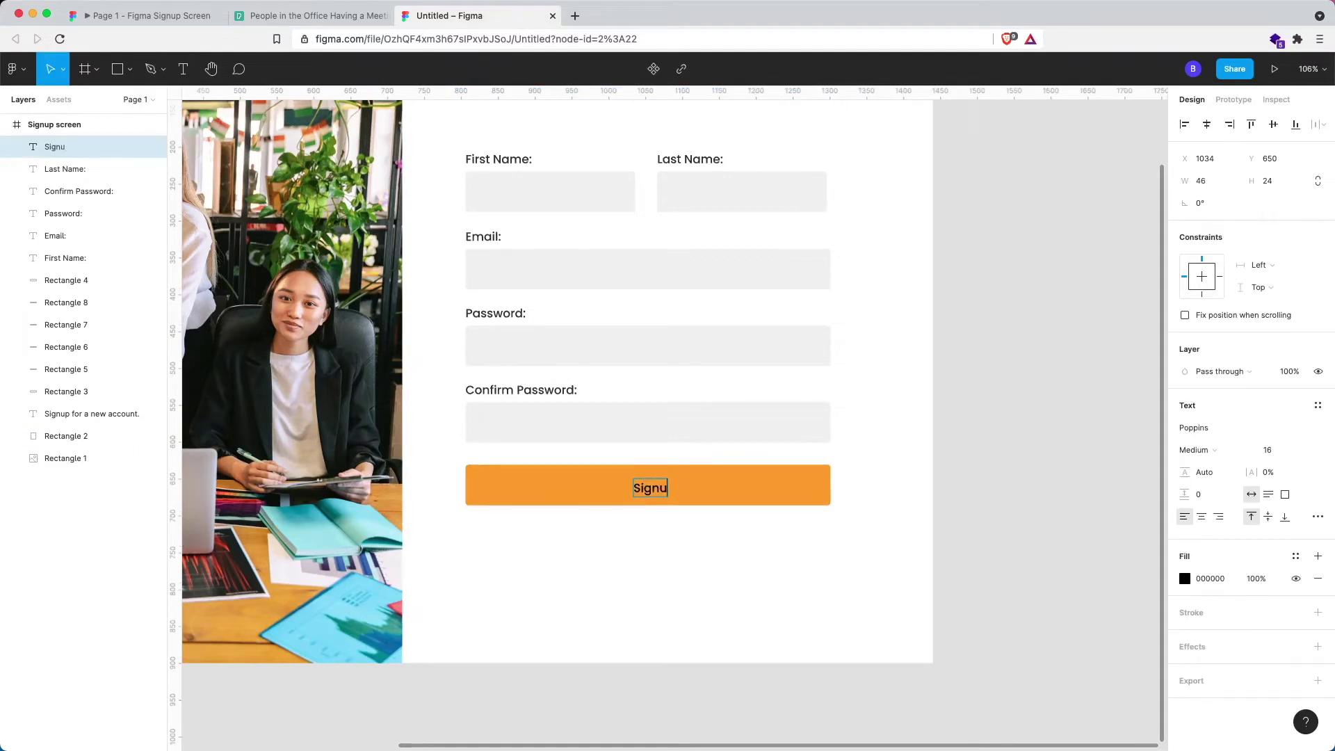
pyautogui.write('p')
# Step: Format the "Signup" text as size 18, SemiBold, with a white FFFFFF fill
pyautogui.press('super+a')
pyautogui.click(1277, 451)
pyautogui.write('1')
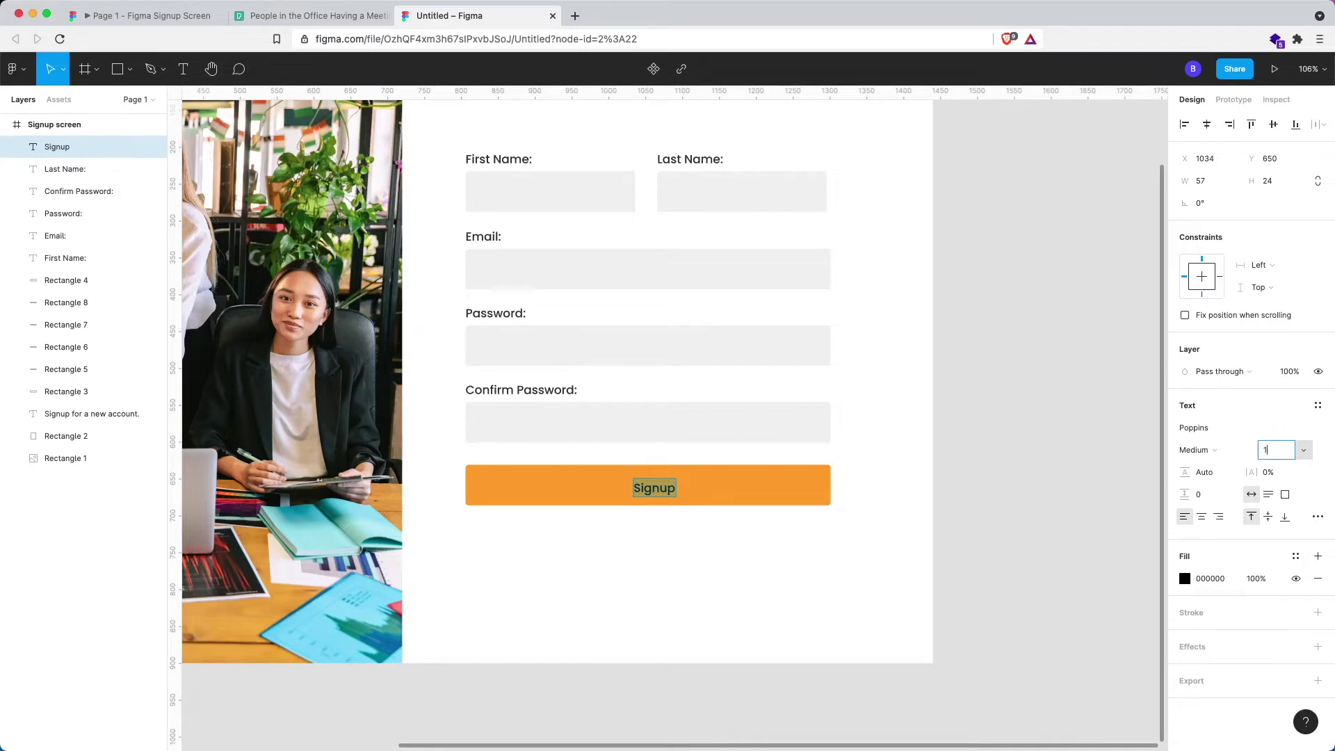
pyautogui.press('Return')
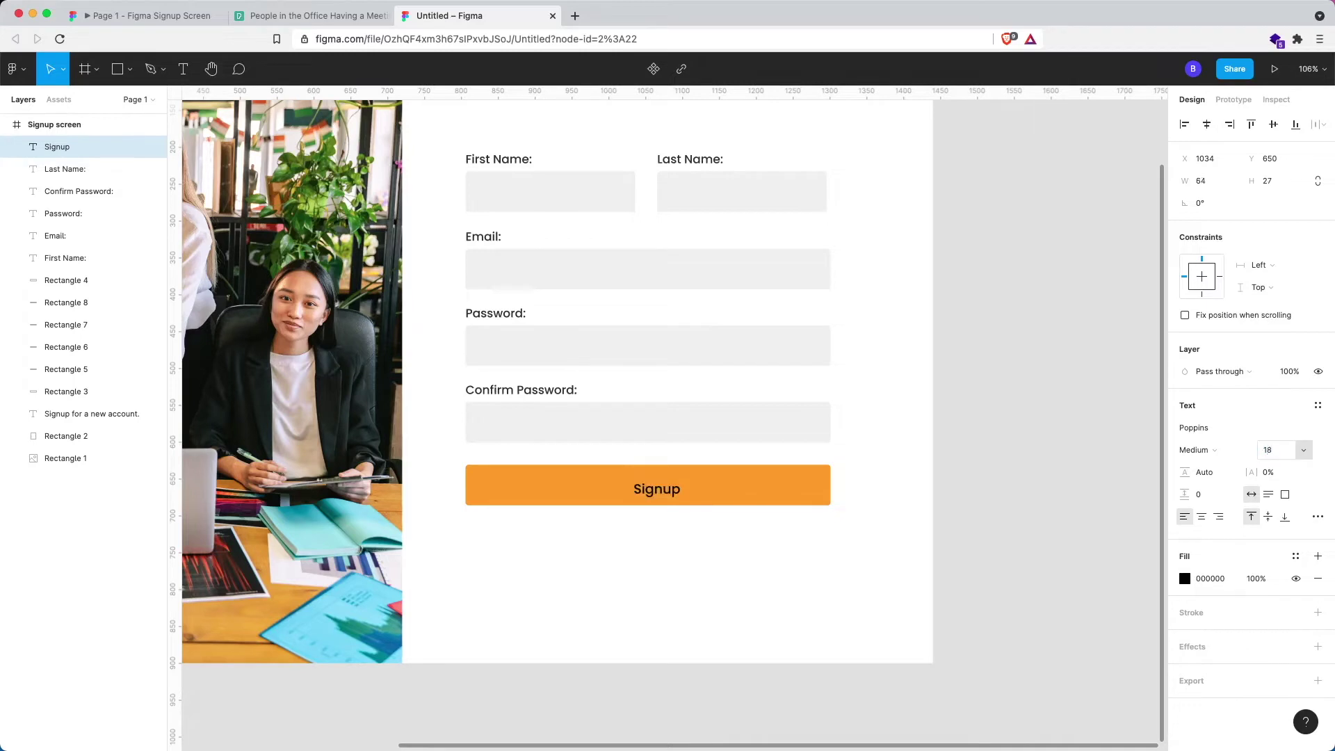
pyautogui.click(1208, 449)
pyautogui.click(1214, 466)
pyautogui.click(1210, 579)
pyautogui.write('ff')
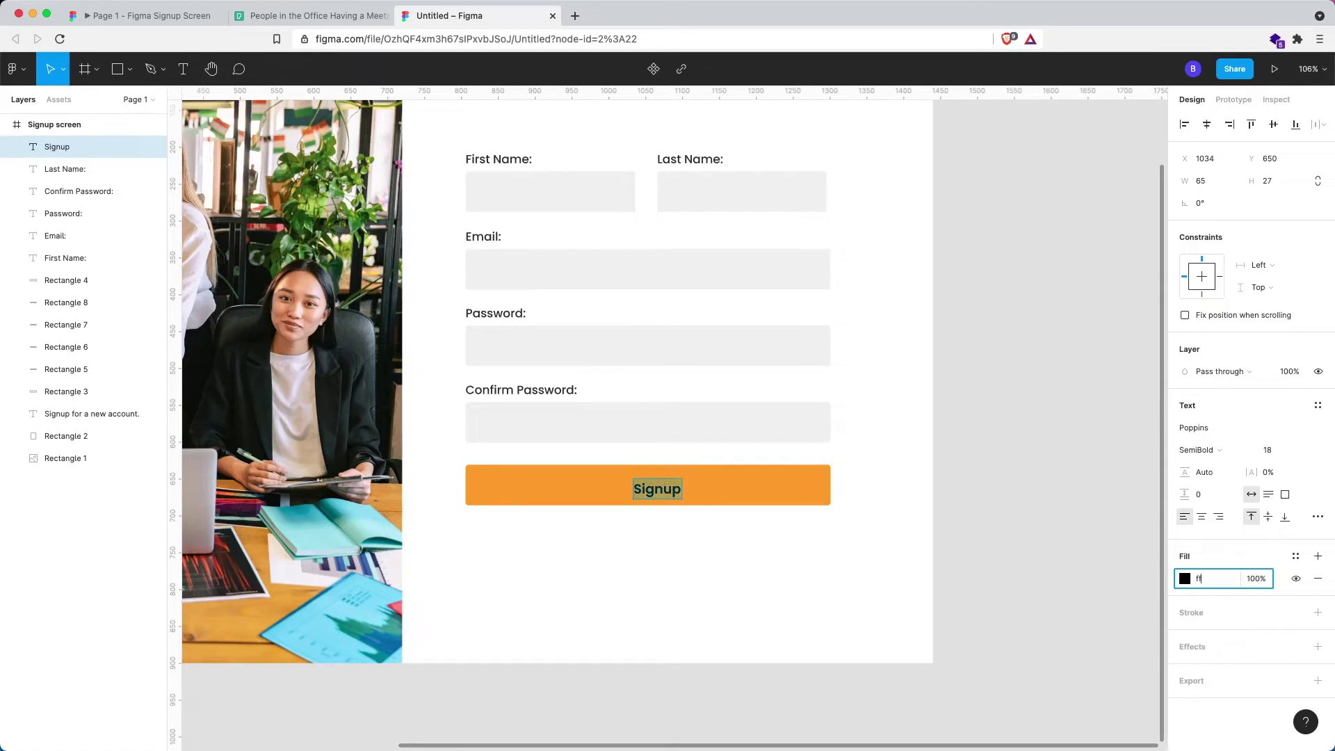
pyautogui.write('f')
pyautogui.press('Return')
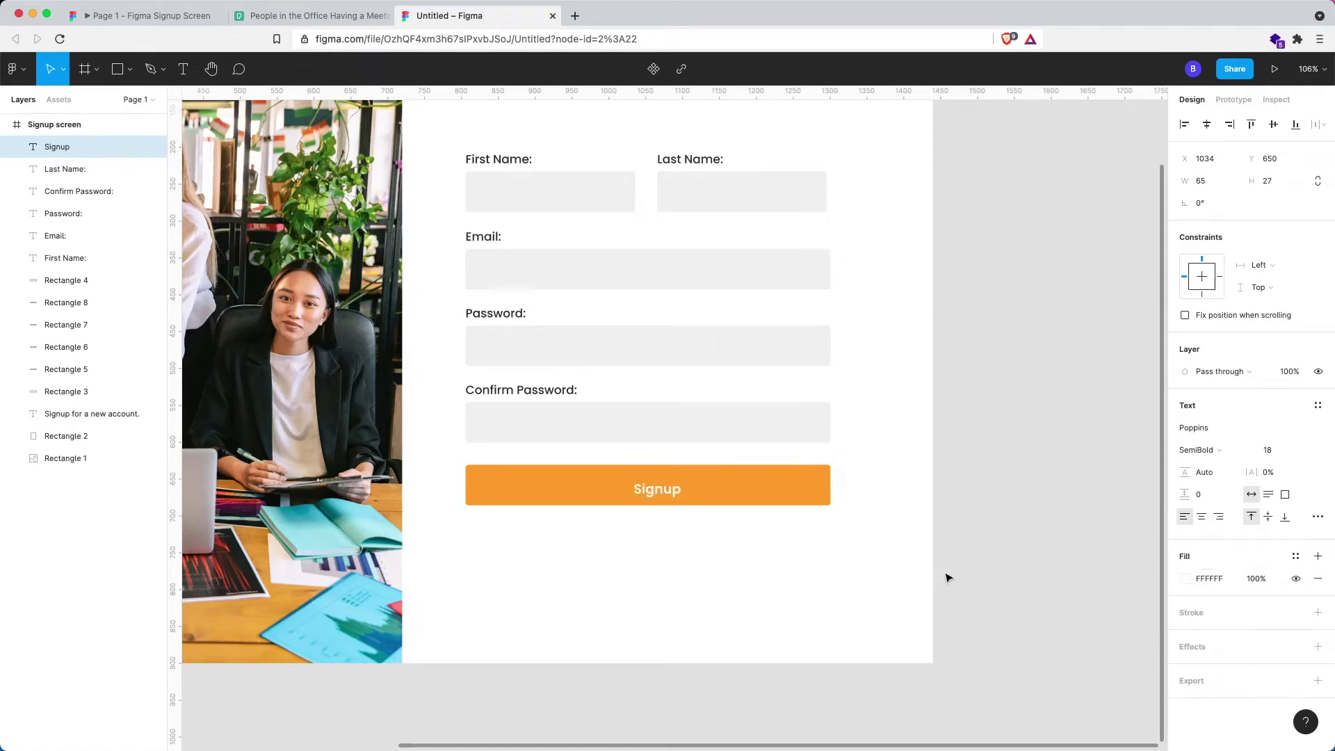
# Step: Centre the "Signup" text horizontally and vertically on the orange rectangle
pyautogui.keyDown('shift'); pyautogui.click(712, 492); pyautogui.keyUp('shift')
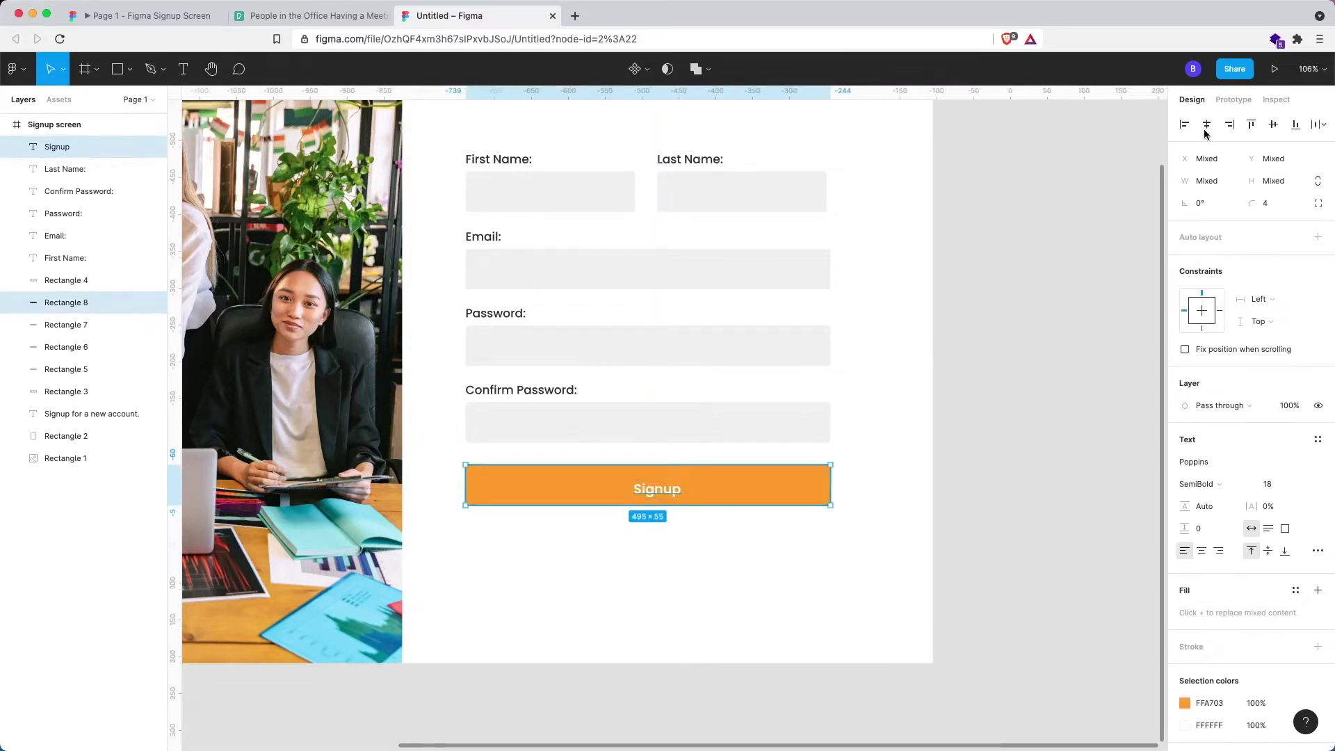
pyautogui.click(1206, 126)
pyautogui.click(1272, 125)
pyautogui.click(970, 351)
# Step: Add the text "Or Signup with" below the orange button and position it at X 999, Y 724
pyautogui.scroll(-3, 967, 350)
pyautogui.scroll(5, 966, 350)
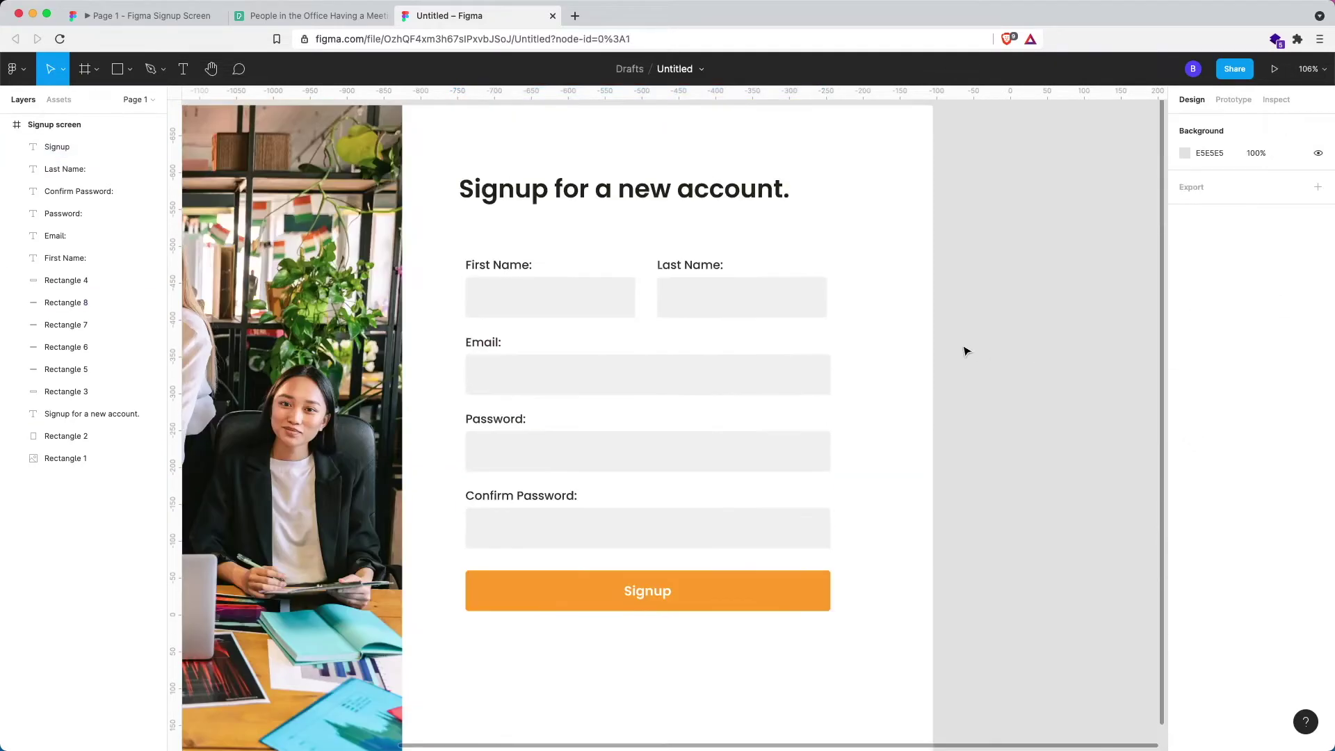
pyautogui.scroll(-1, 965, 350)
pyautogui.scroll(-5, 965, 349)
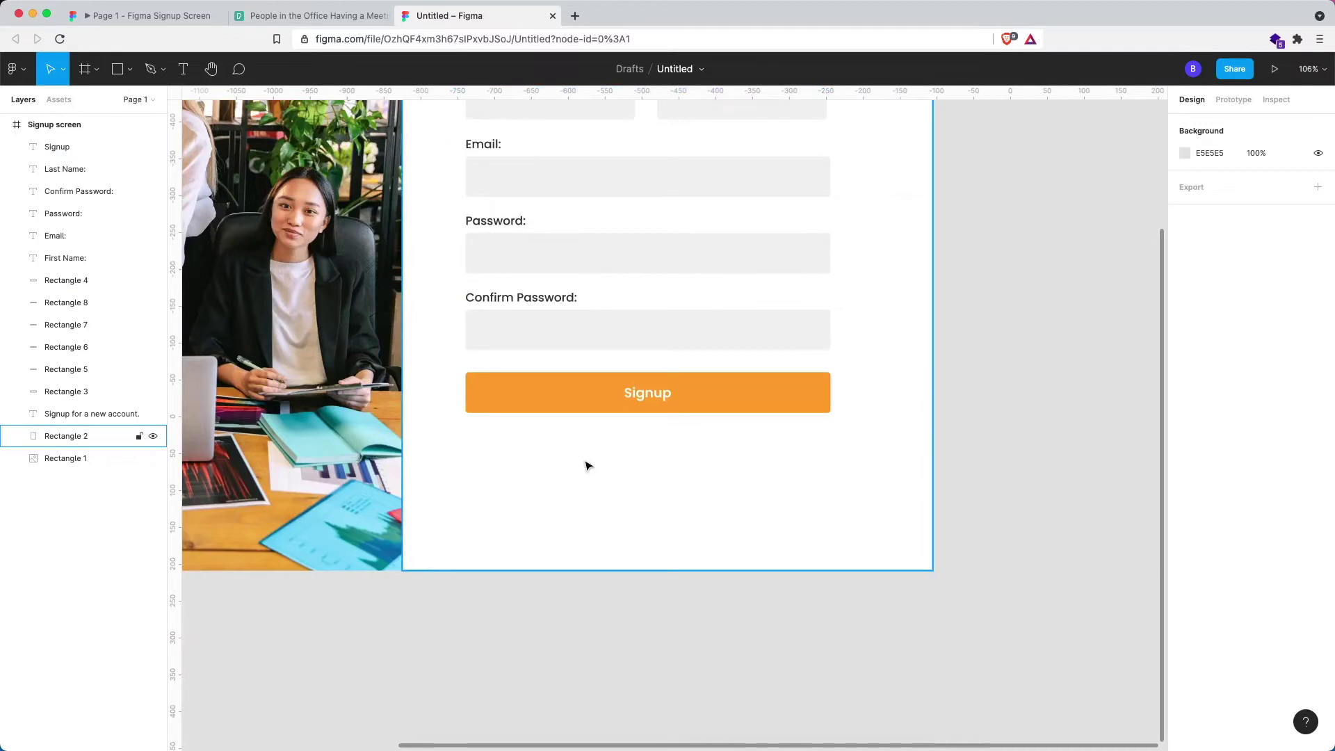
pyautogui.press('t')
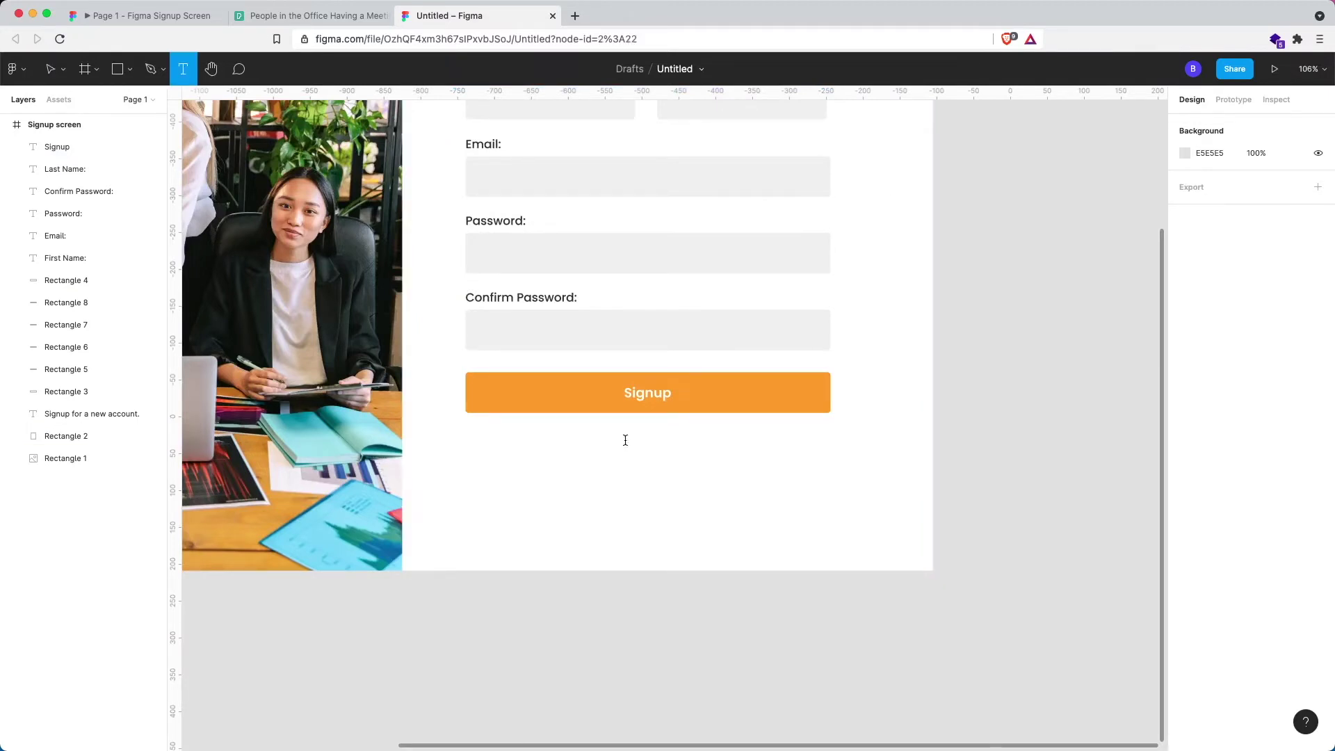
pyautogui.click(626, 448)
pyautogui.write('Or S')
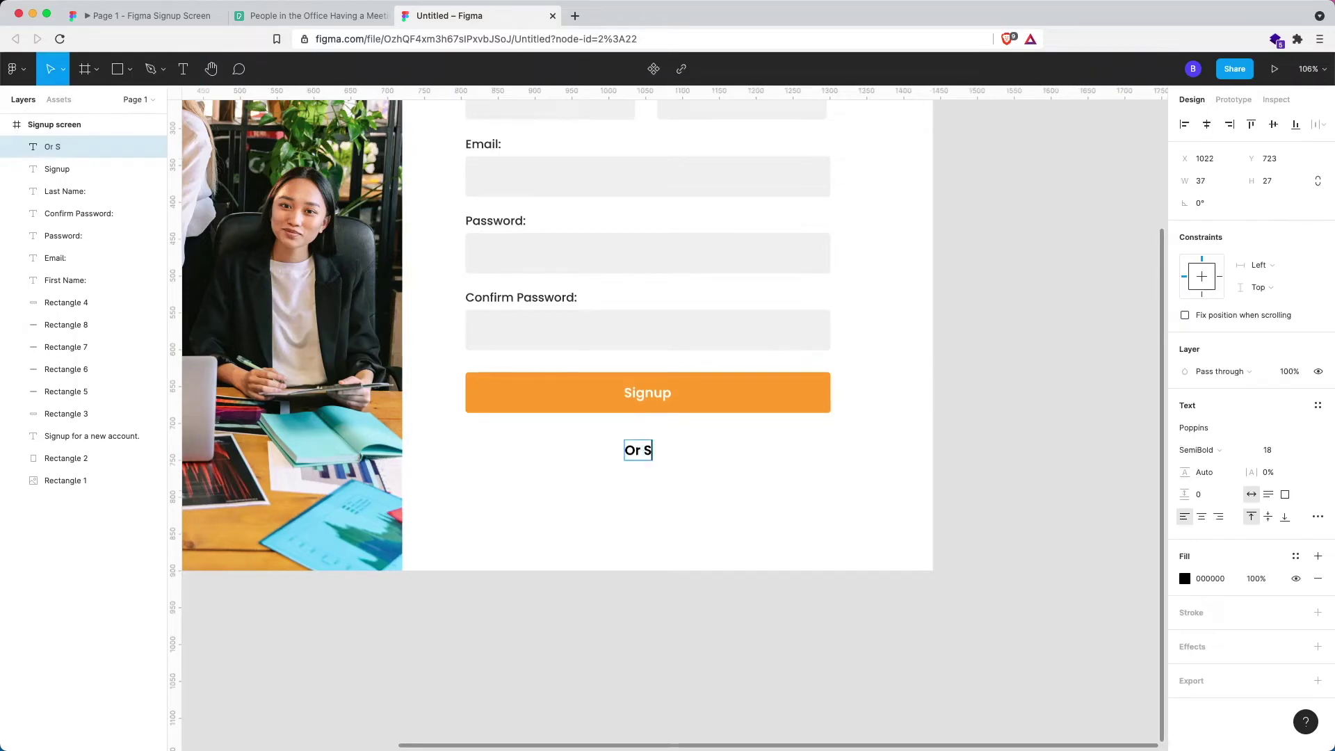
pyautogui.write('ignup with')
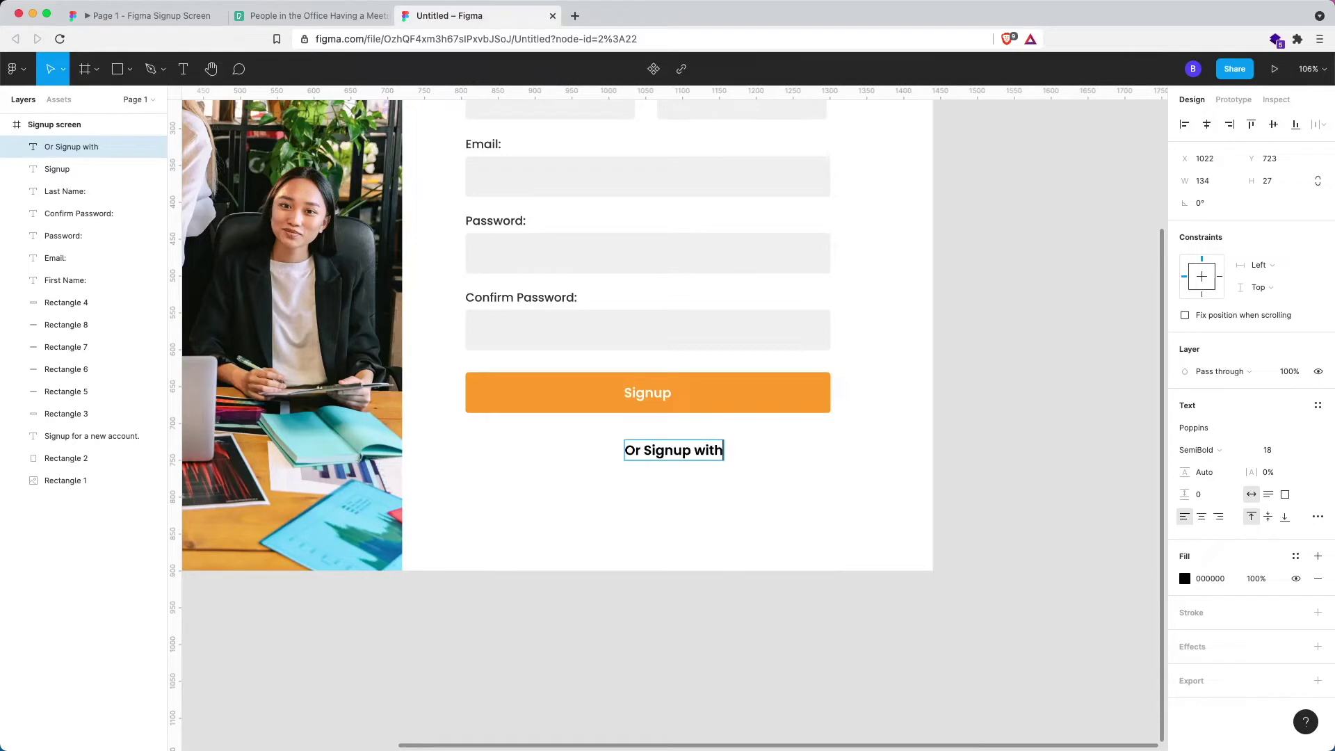
pyautogui.press('Escape')
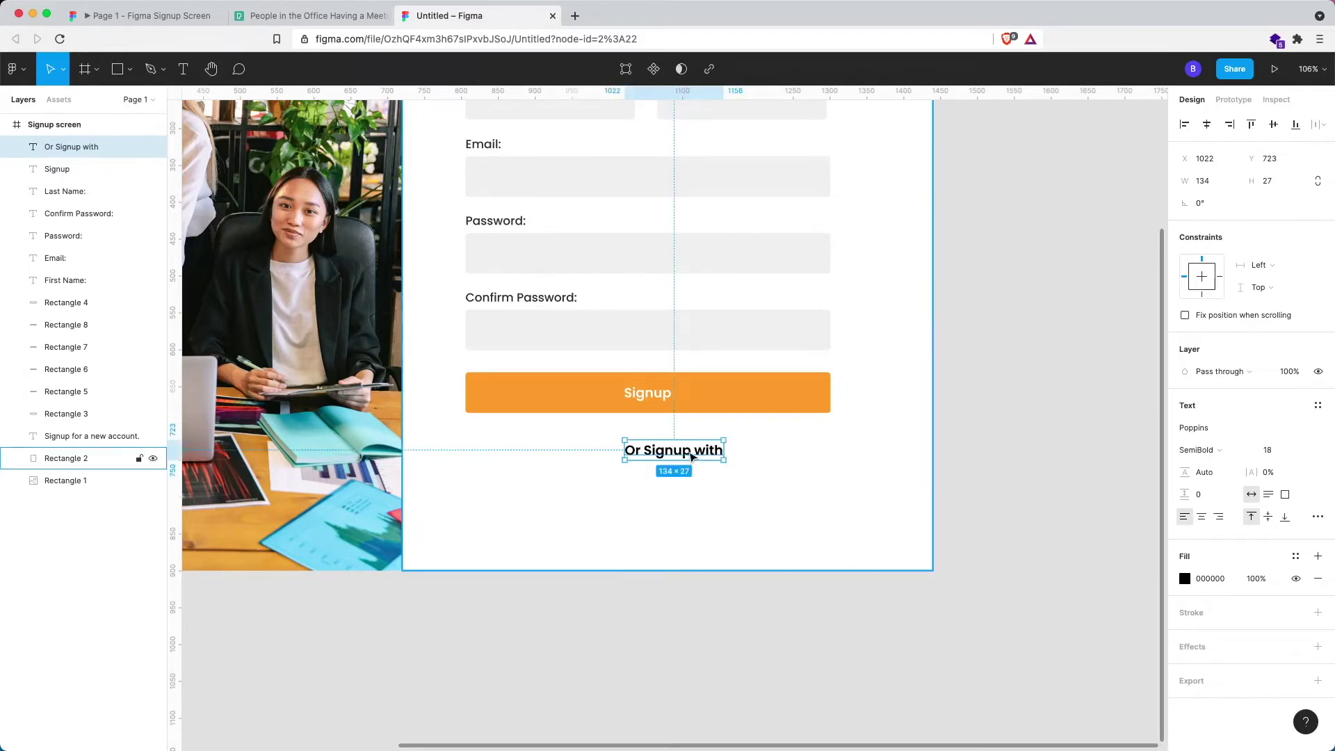
pyautogui.moveTo(681, 455); pyautogui.dragTo(665, 456)
pyautogui.scroll(2, 953, 541)
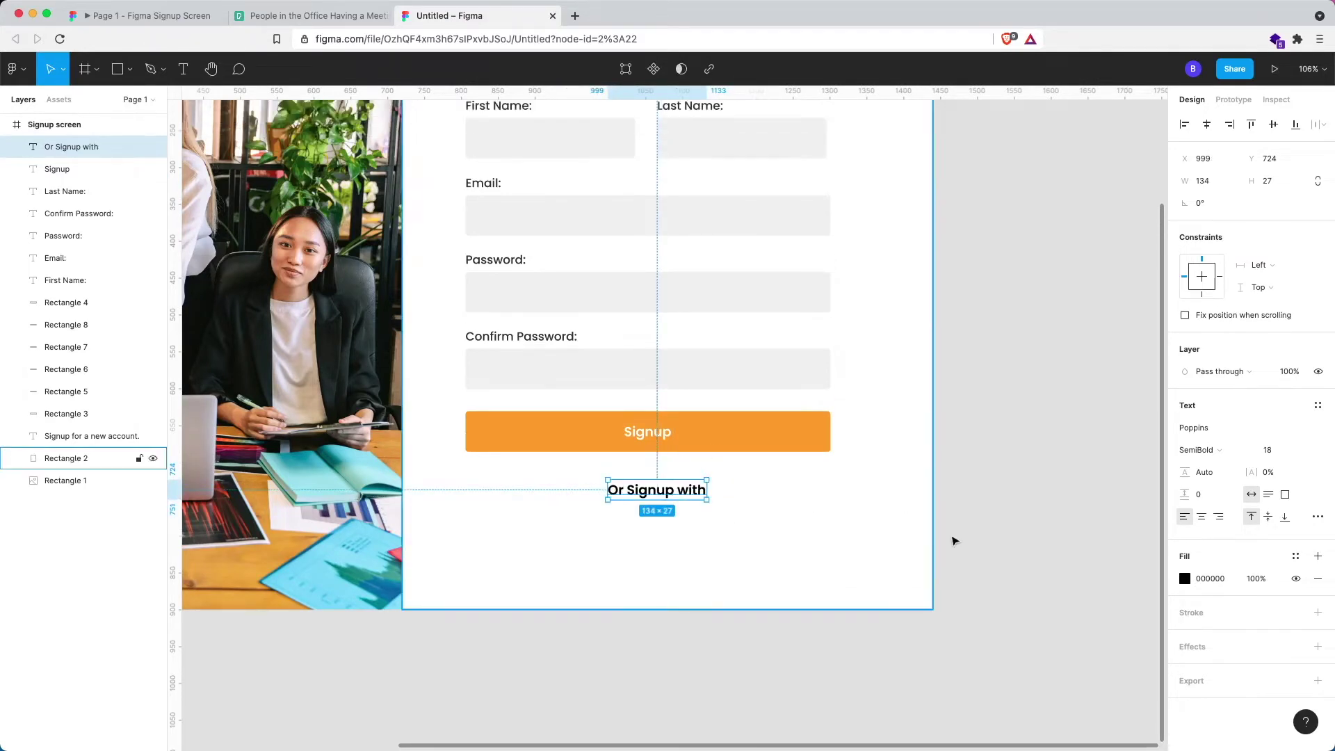
# Step: Set the fill of the "Or Signup with" text to 353535, matching the "Confirm Password:" label
pyautogui.click(536, 334)
pyautogui.click(1212, 581)
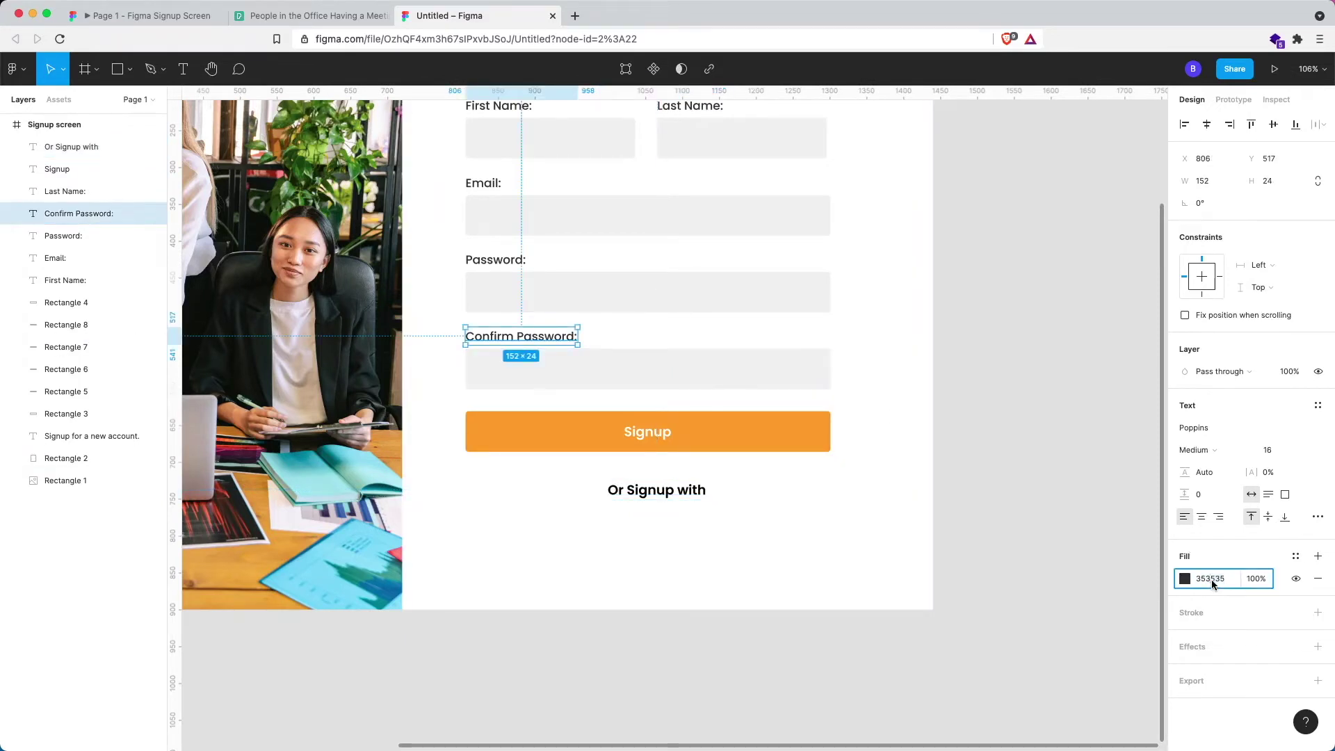
pyautogui.click(675, 493)
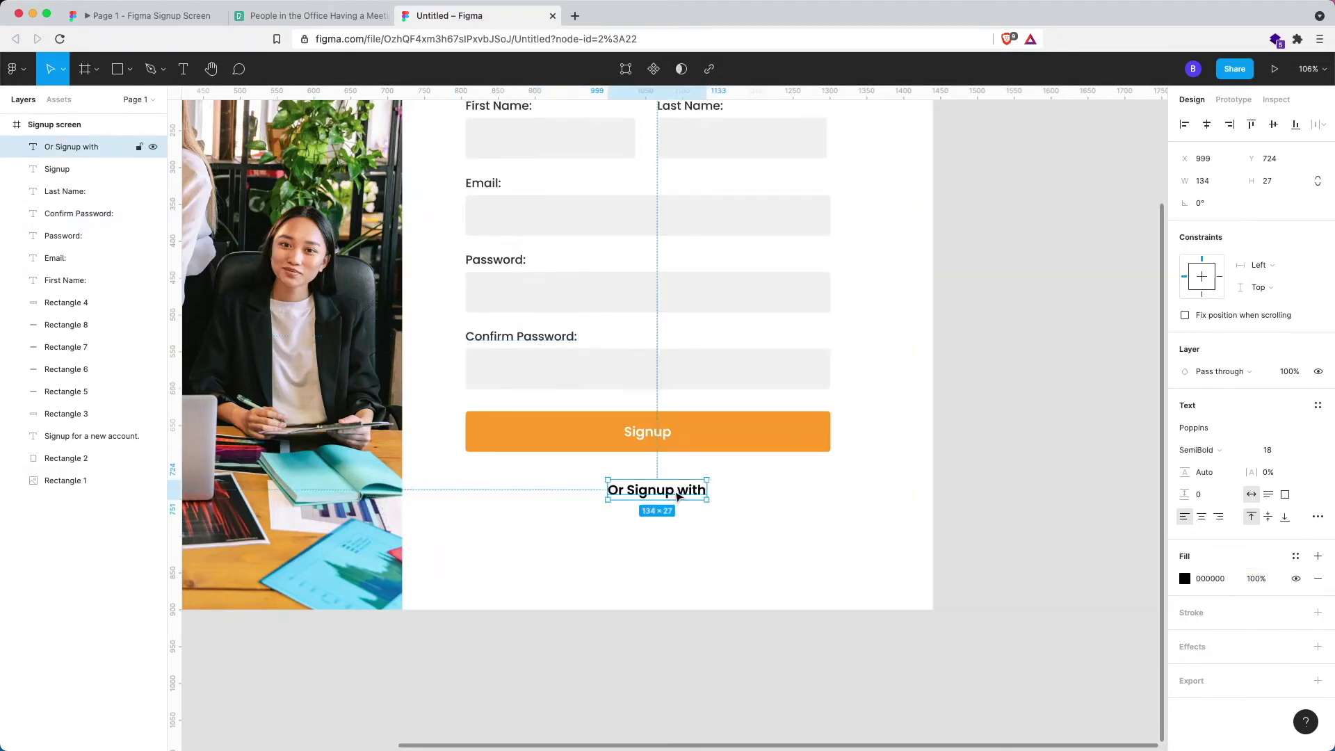
pyautogui.click(1210, 580)
pyautogui.write('353535')
pyautogui.press('Return')
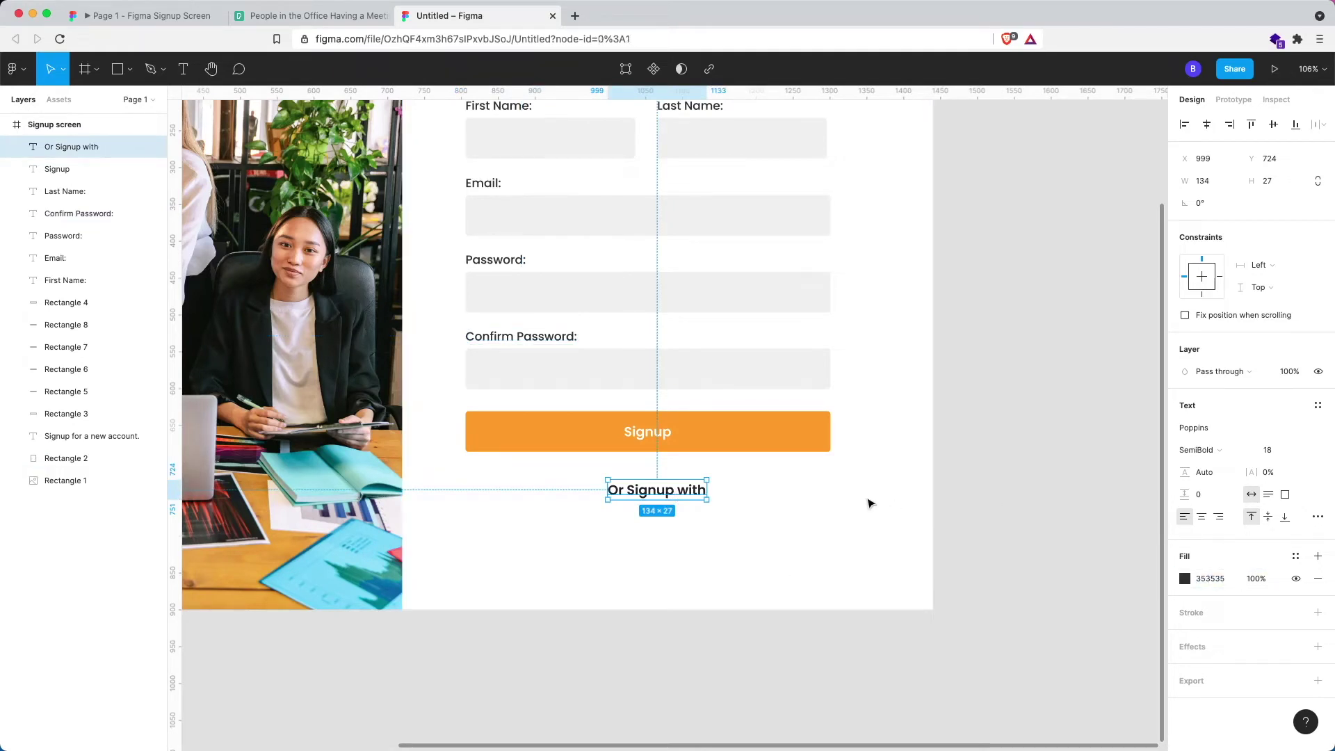
pyautogui.press('Escape')
# Step: Move the heading and all form elements together towards the white column's centre, excluding its background, with the heading at about X 828, Y 119
pyautogui.scroll(2, 870, 498)
pyautogui.scroll(-3, 873, 419)
pyautogui.scroll(-1, 540, 473)
pyautogui.scroll(3, 545, 483)
pyautogui.scroll(2, 546, 483)
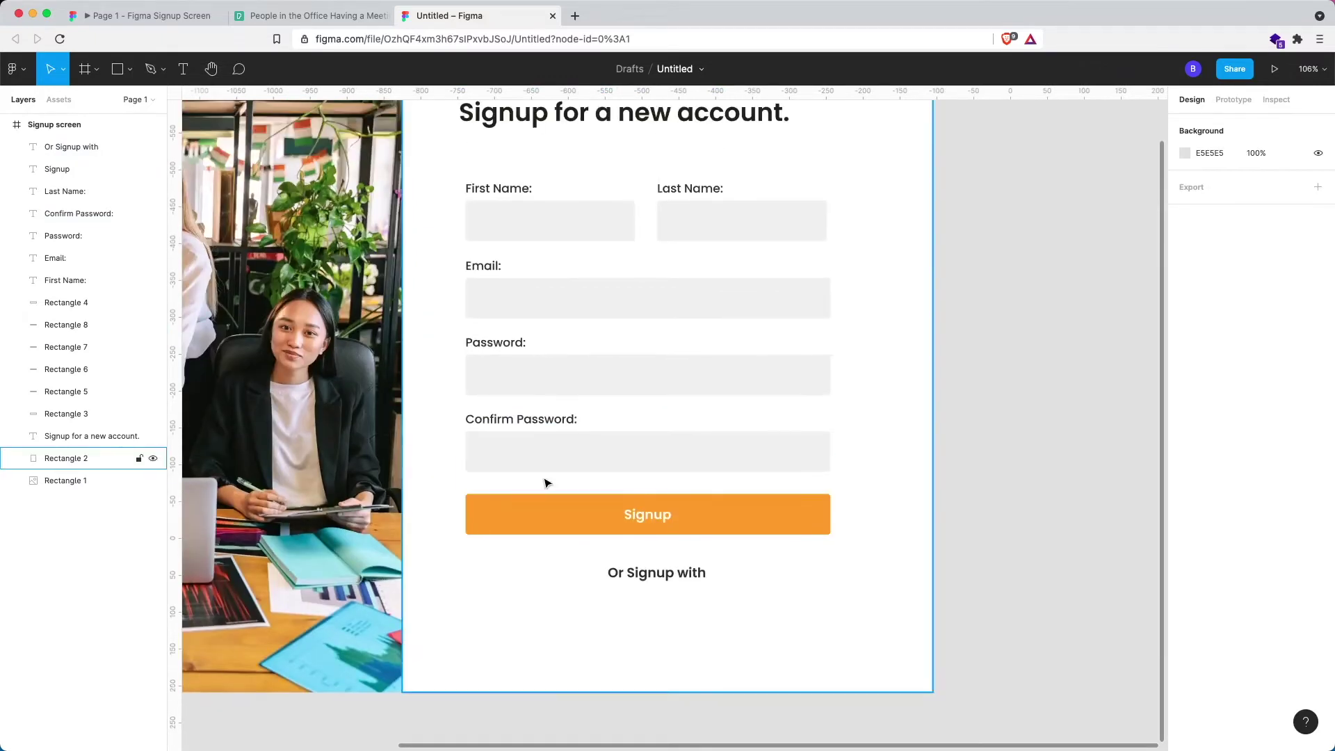
pyautogui.scroll(-2, 546, 482)
pyautogui.scroll(-2, 615, 301)
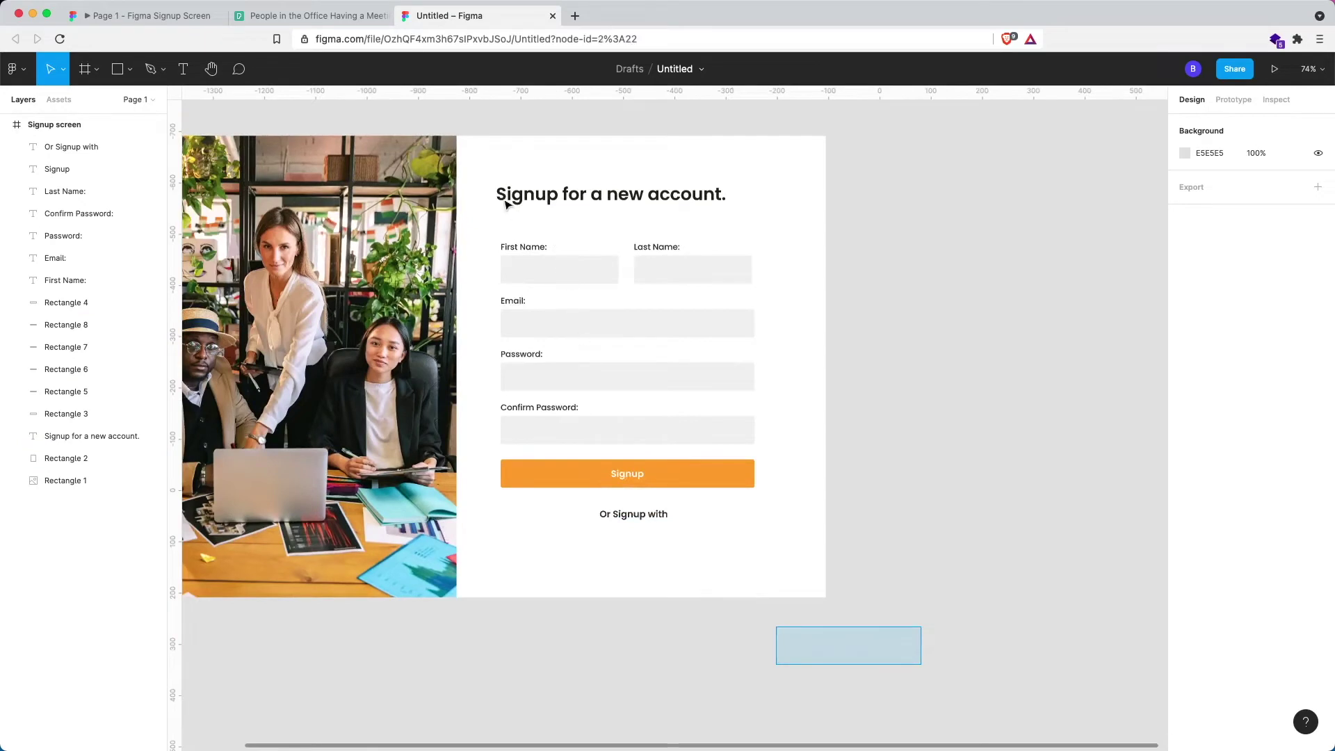
pyautogui.moveTo(503, 200); pyautogui.dragTo(485, 169)
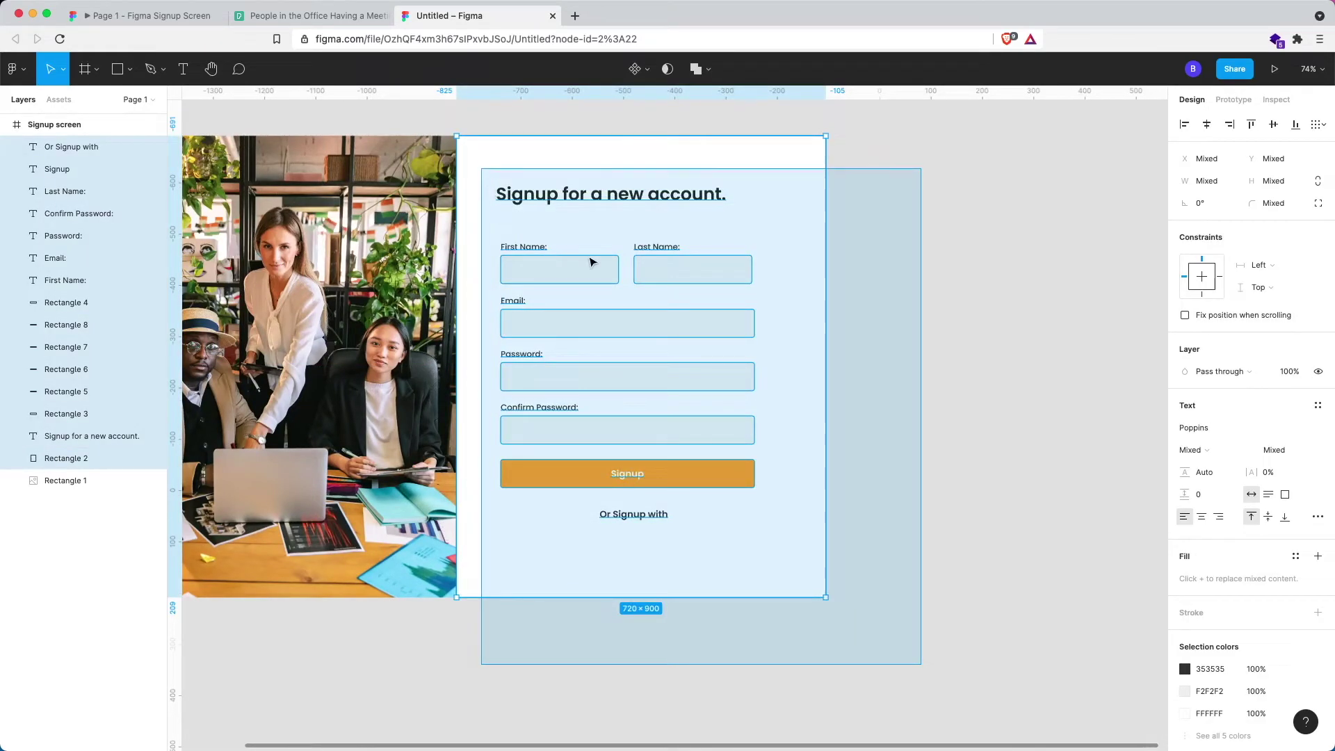
pyautogui.keyDown('shift'); pyautogui.click(791, 210); pyautogui.keyUp('shift')
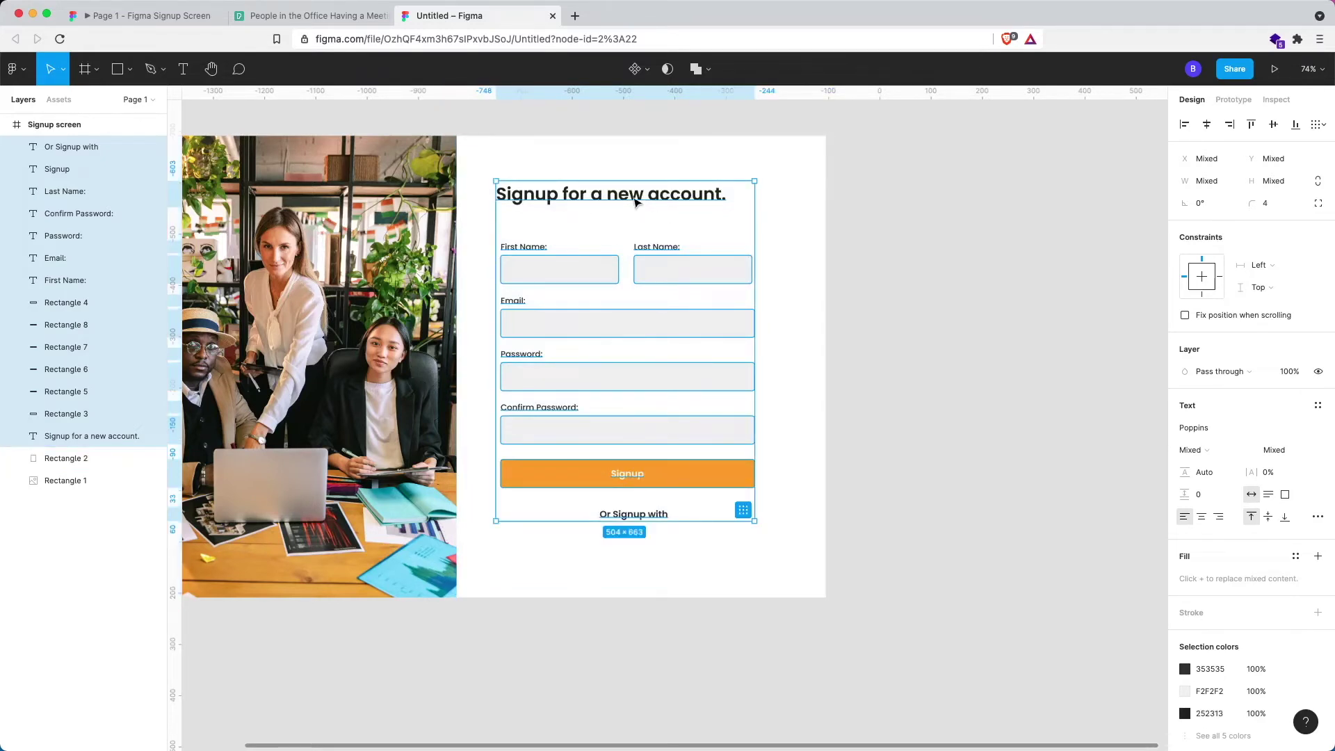
pyautogui.moveTo(645, 202); pyautogui.dragTo(644, 219)
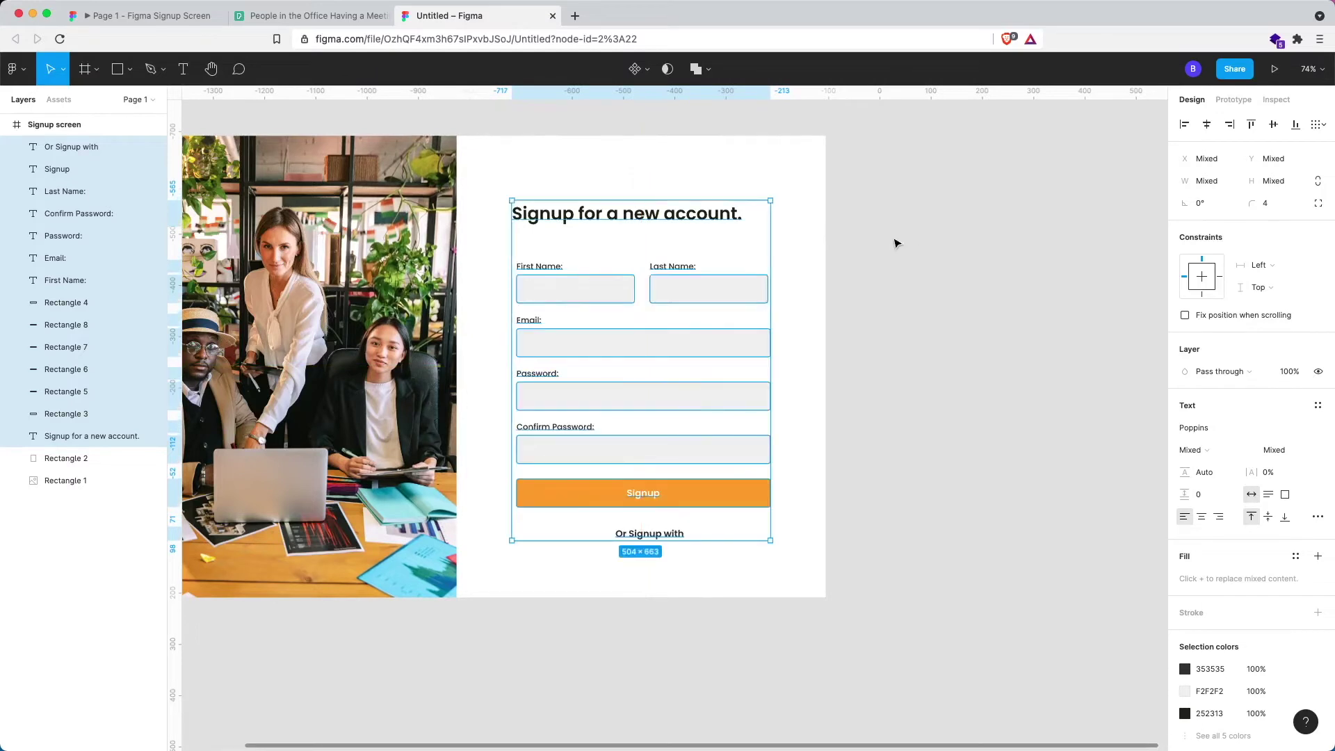
pyautogui.moveTo(694, 289); pyautogui.dragTo(694, 286)
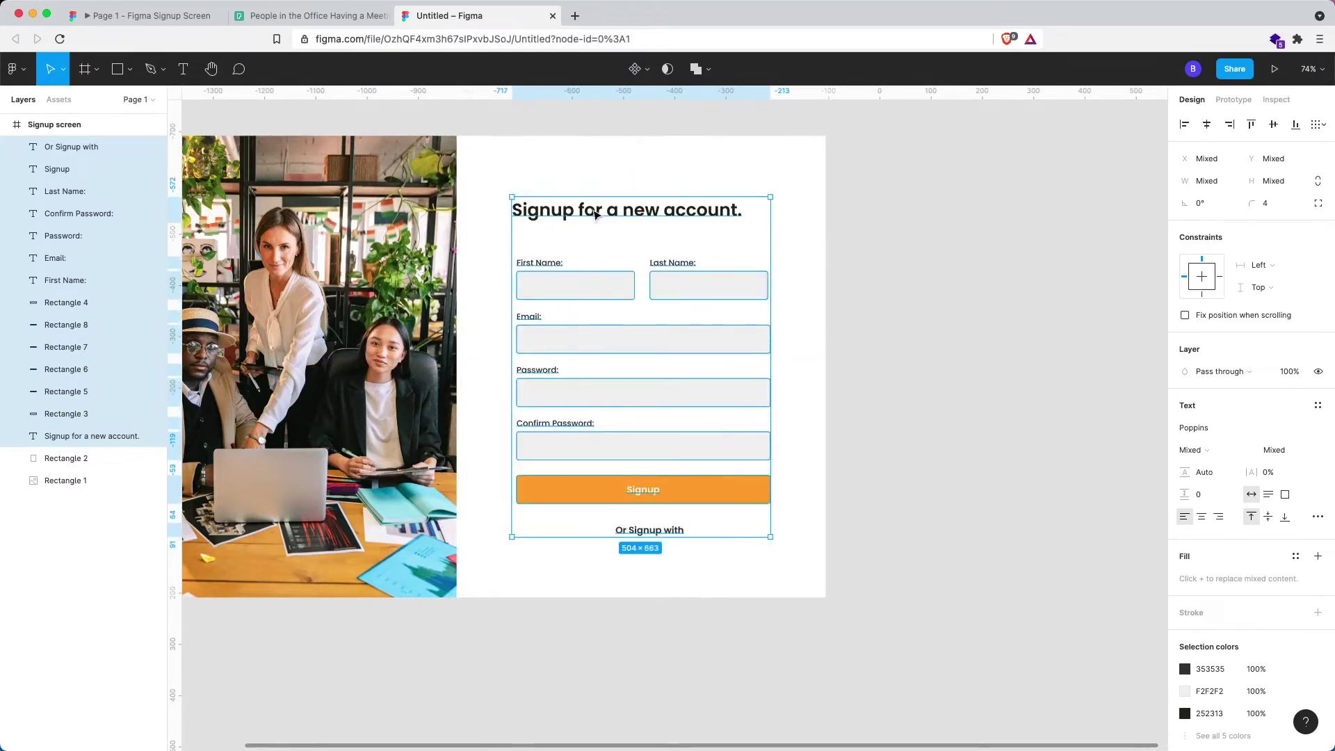
pyautogui.press('Escape')
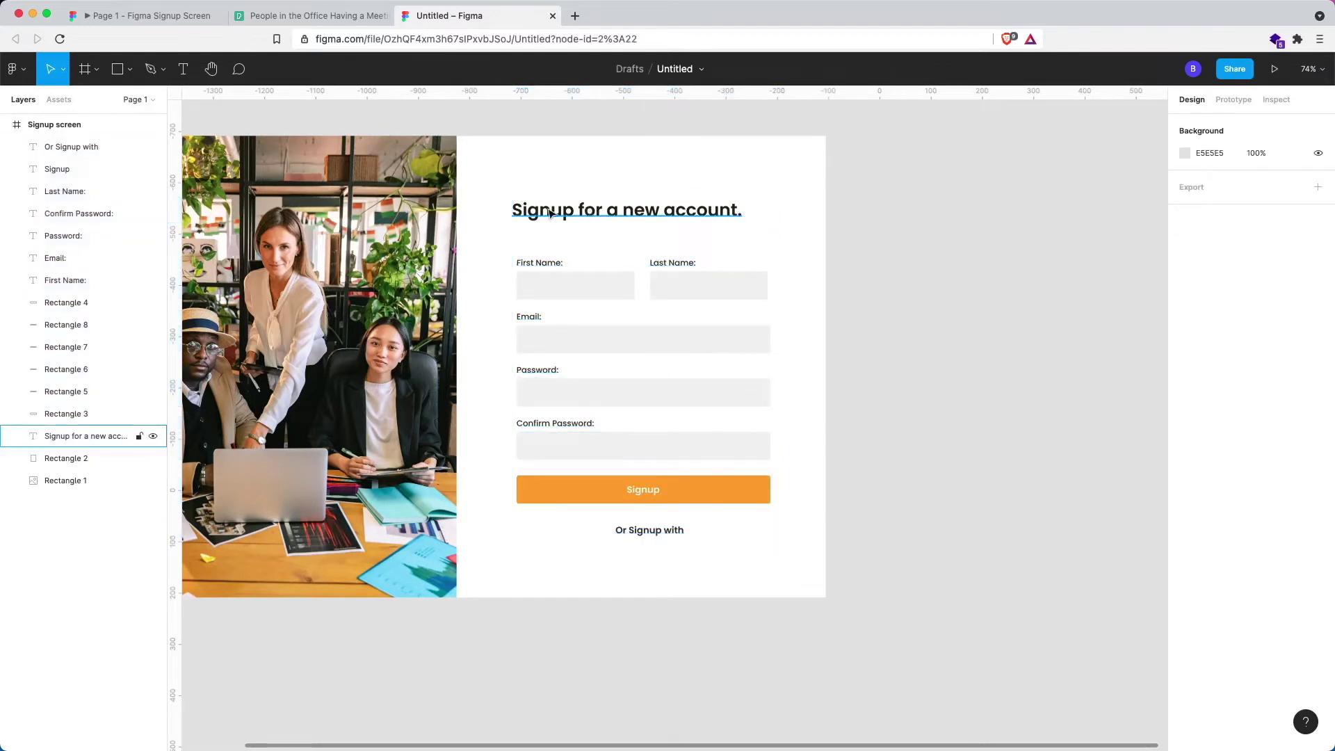
# Step: Align the heading "Signup for a new account." with the left edge of the form fields at X 837
pyautogui.click(547, 213)
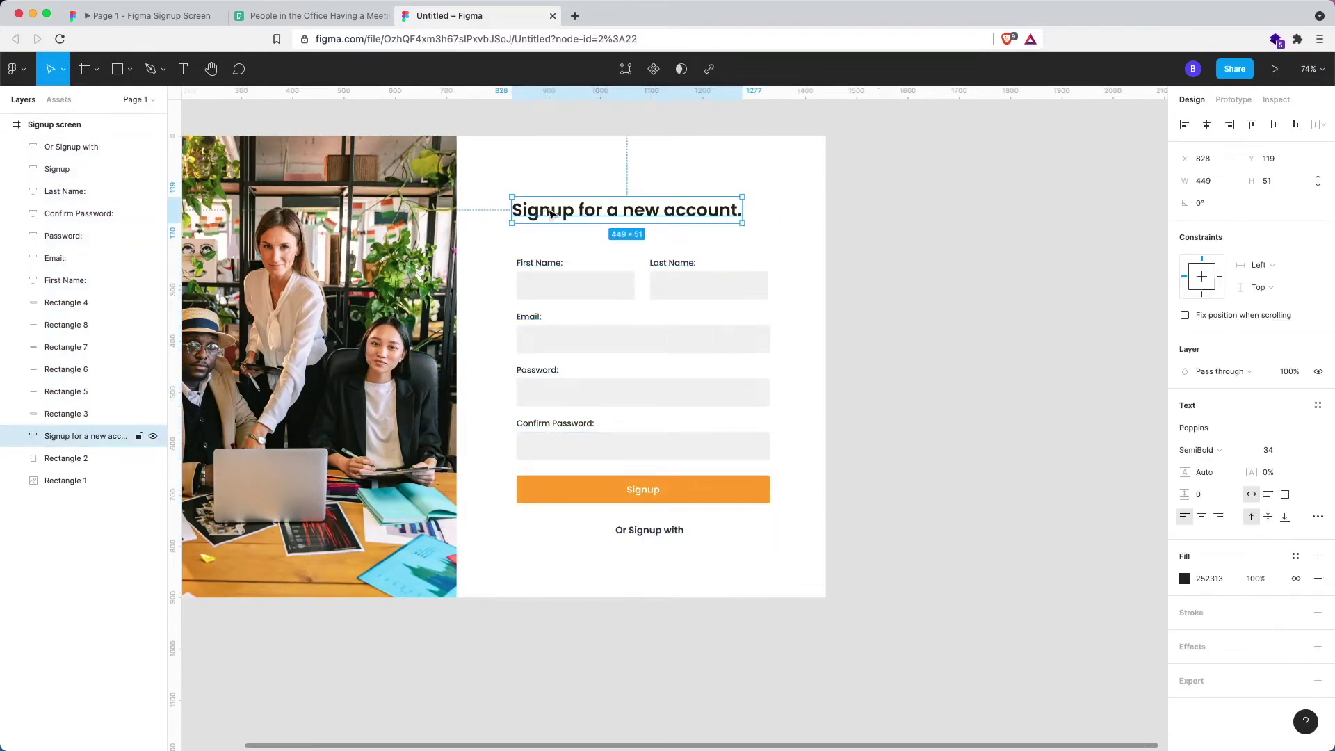
pyautogui.moveTo(546, 215); pyautogui.dragTo(553, 217)
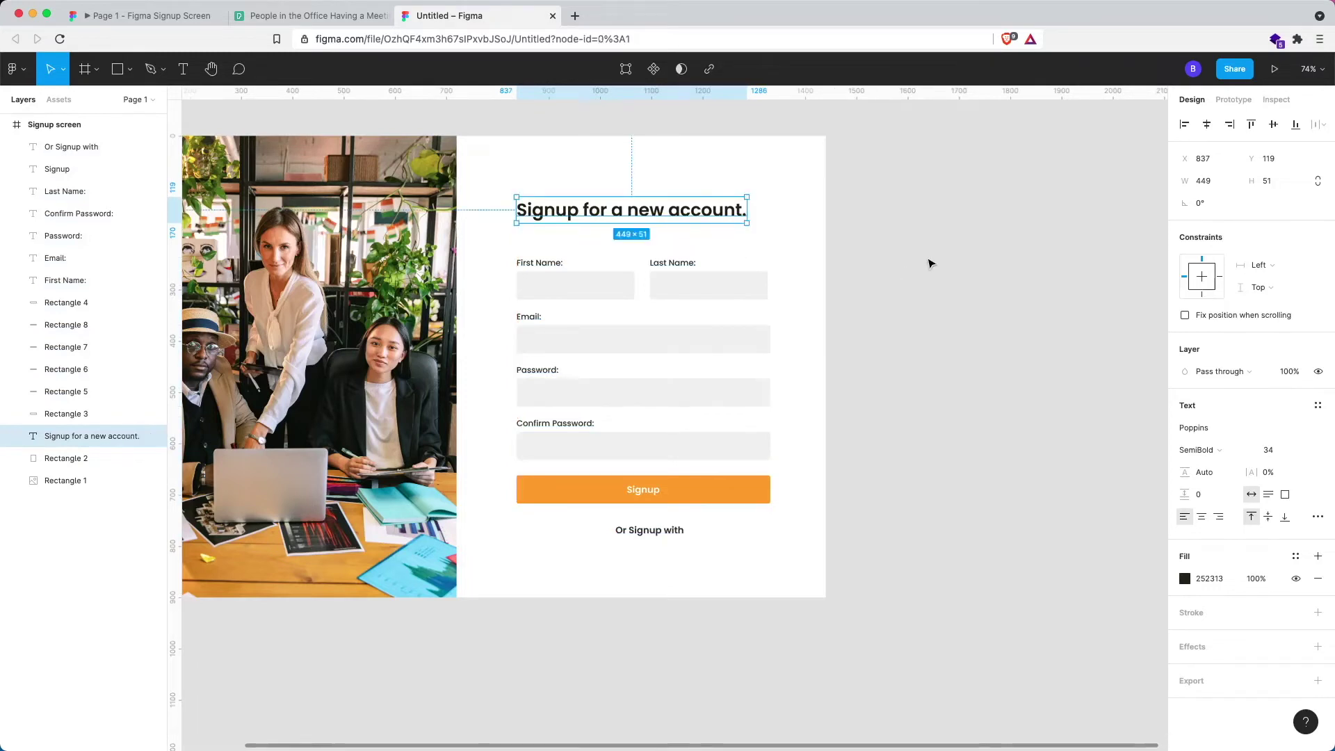
pyautogui.click(931, 263)
# Step: Move the heading "Signup for a new account." down closer to the form, to Y 154
pyautogui.scroll(-1, 831, 268)
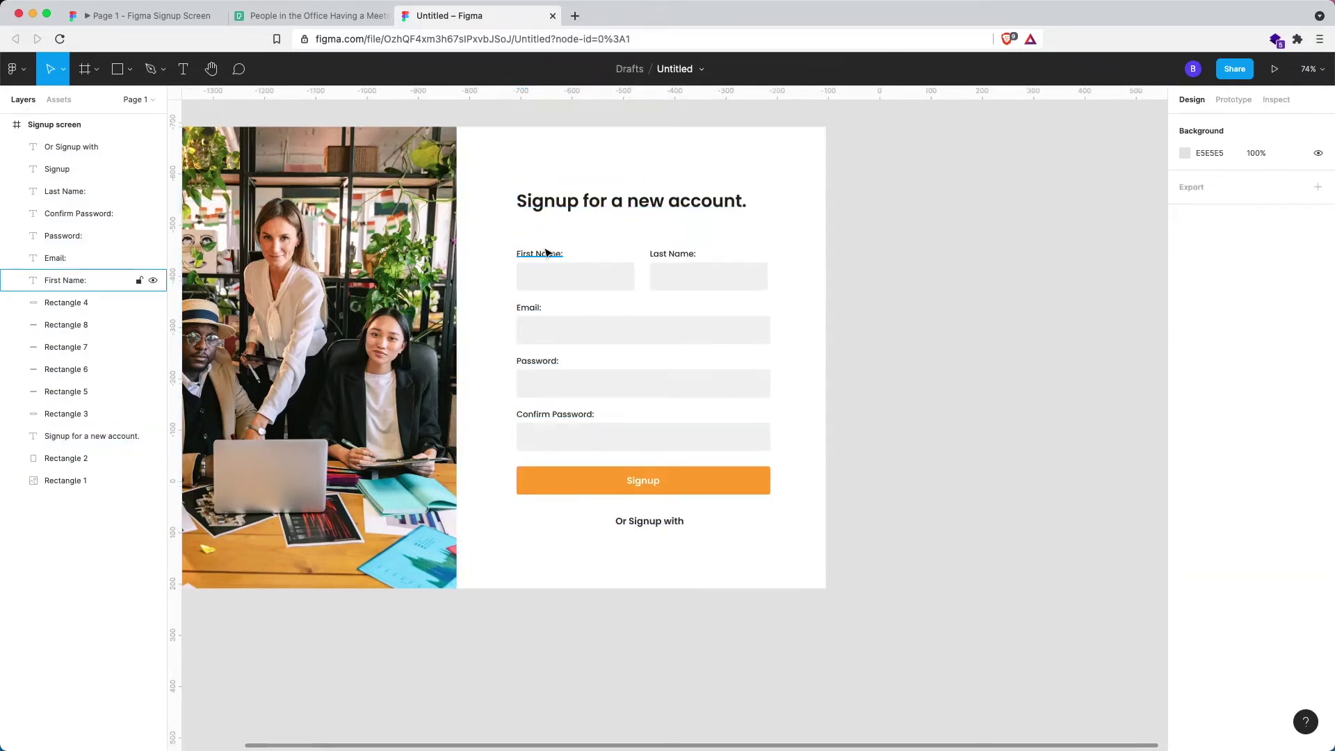
pyautogui.click(553, 208)
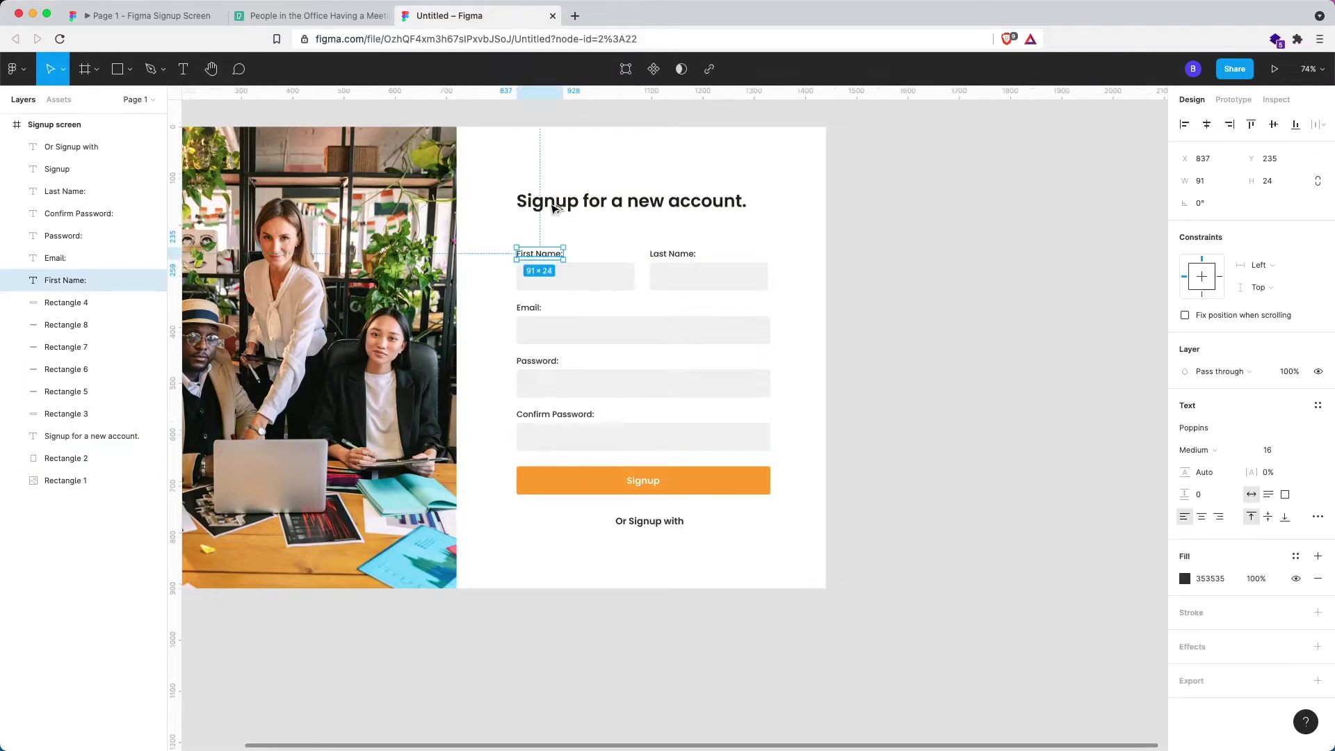
pyautogui.click(552, 208)
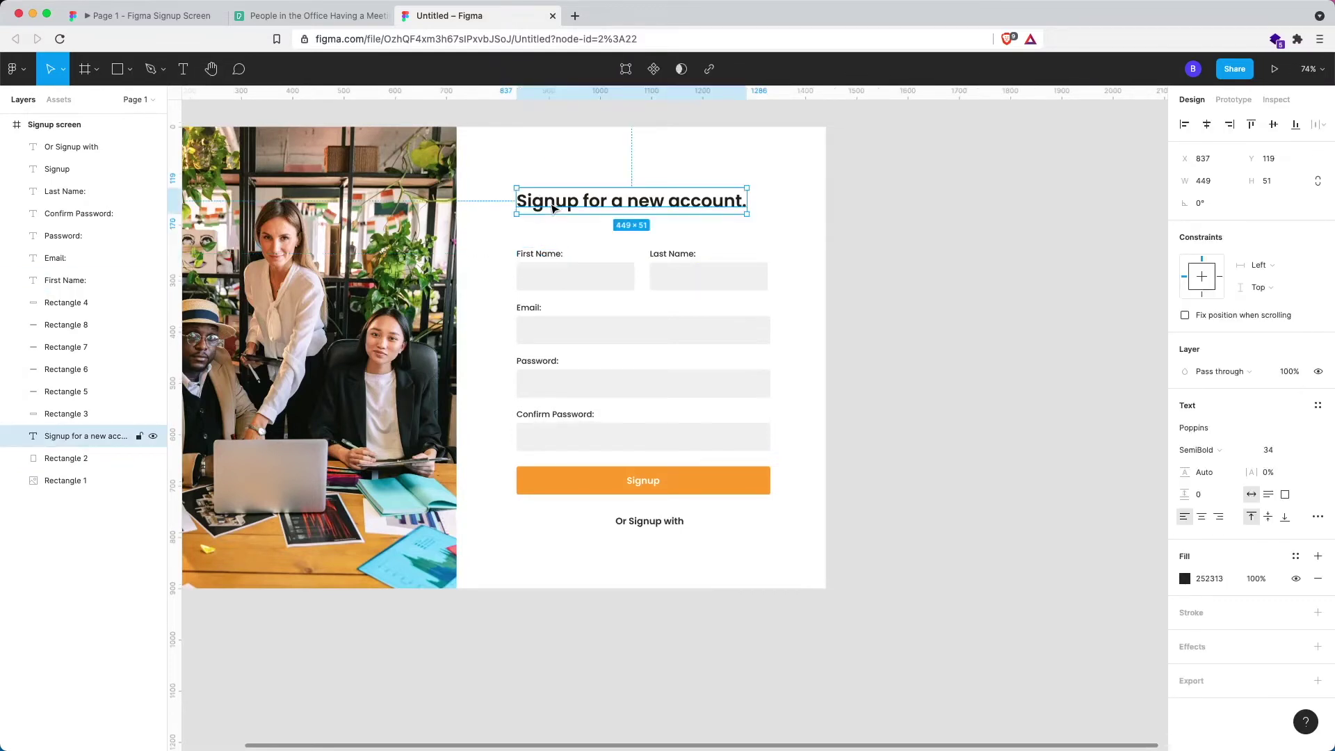
pyautogui.moveTo(549, 206); pyautogui.dragTo(547, 242)
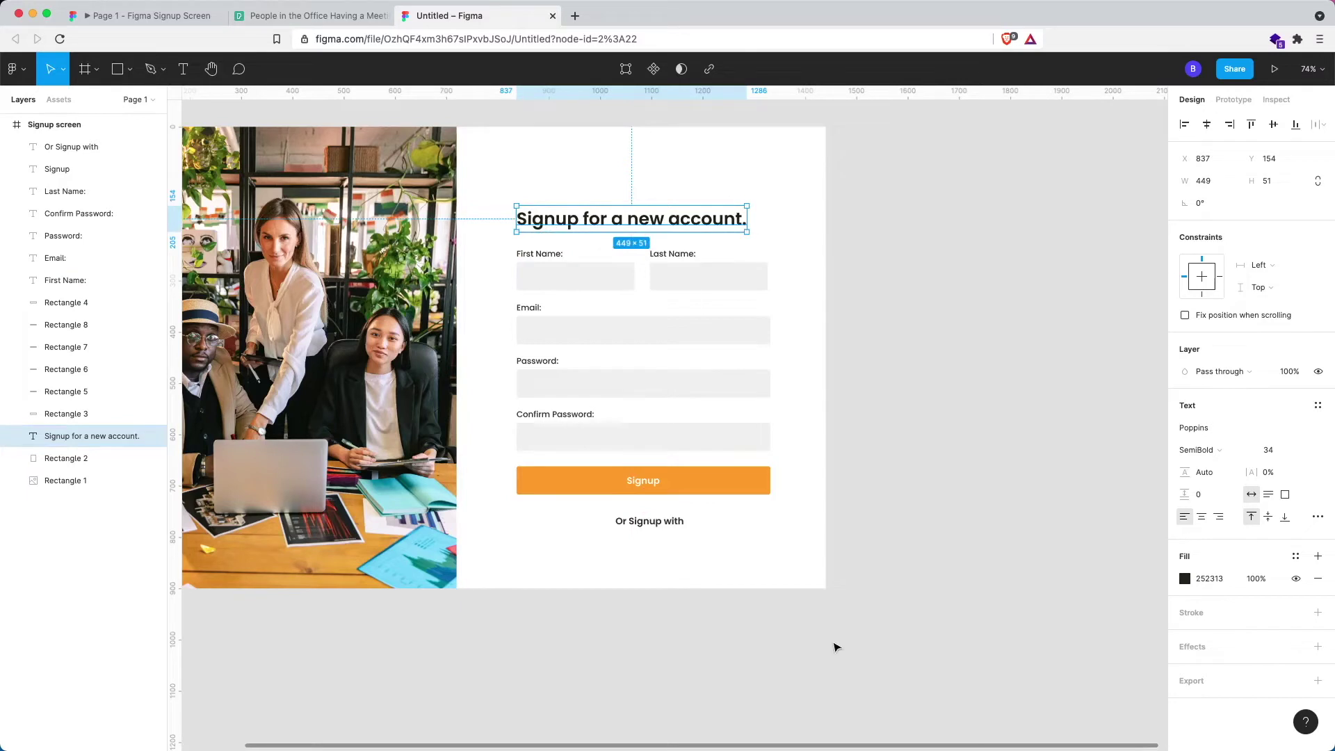
# Step: Move the heading and all form elements up together, excluding the white background, so "Or Signup with" sits at X 1026, Y 687
pyautogui.moveTo(841, 641); pyautogui.dragTo(506, 211)
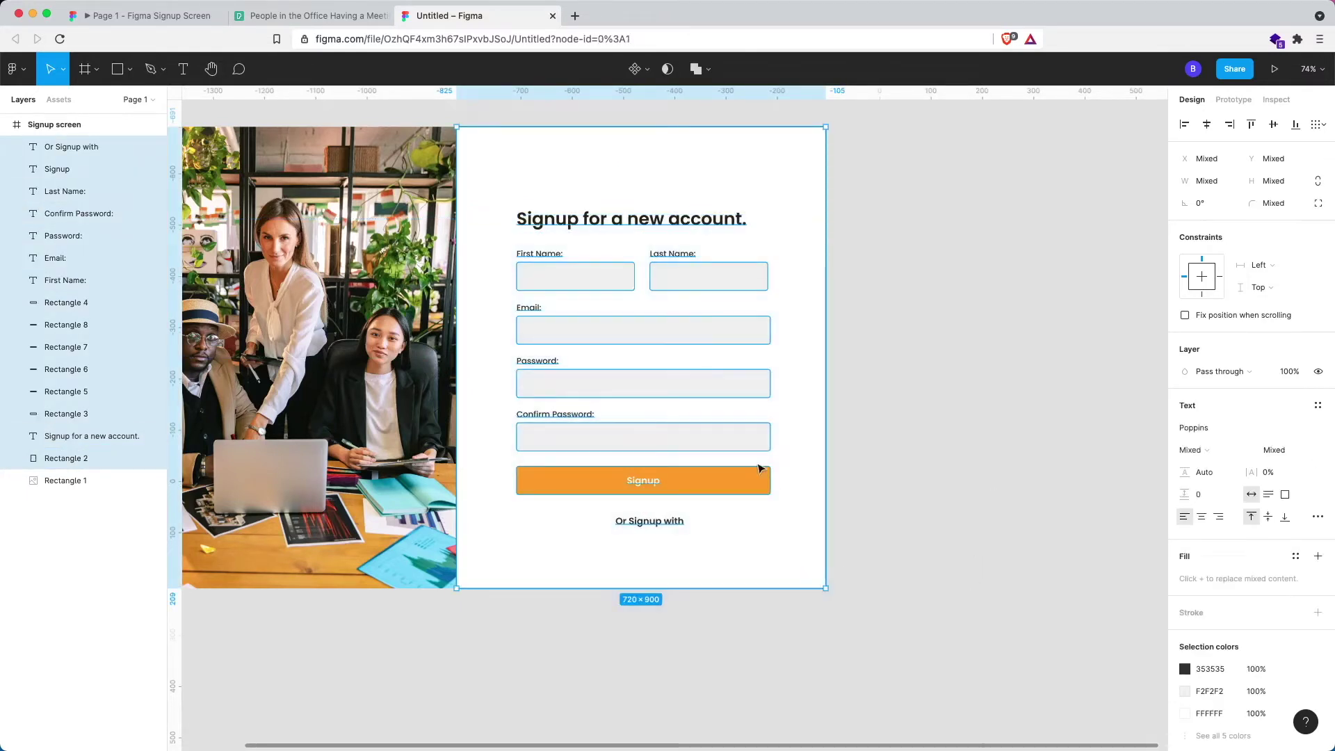
pyautogui.moveTo(535, 200); pyautogui.dragTo(928, 638)
pyautogui.keyDown('shift'); pyautogui.click(595, 224); pyautogui.keyUp('shift')
pyautogui.moveTo(594, 224); pyautogui.dragTo(593, 189)
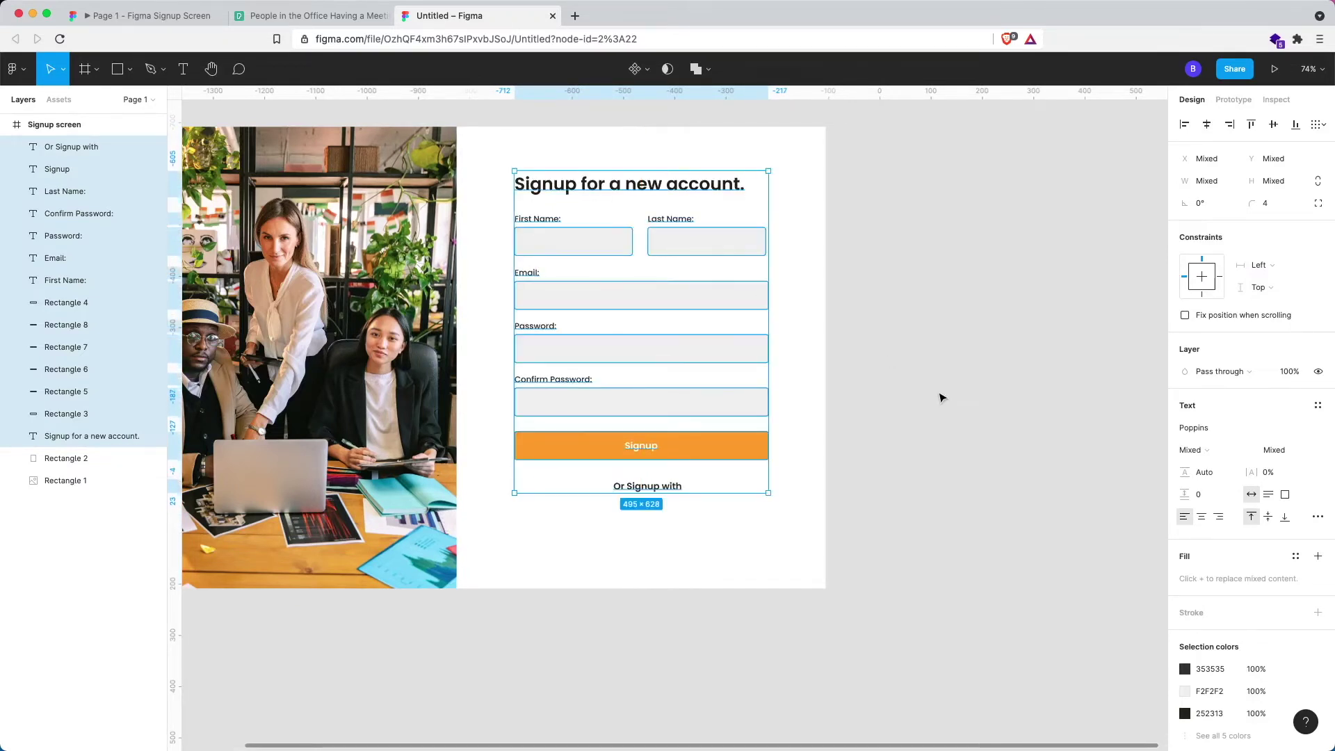
pyautogui.click(909, 601)
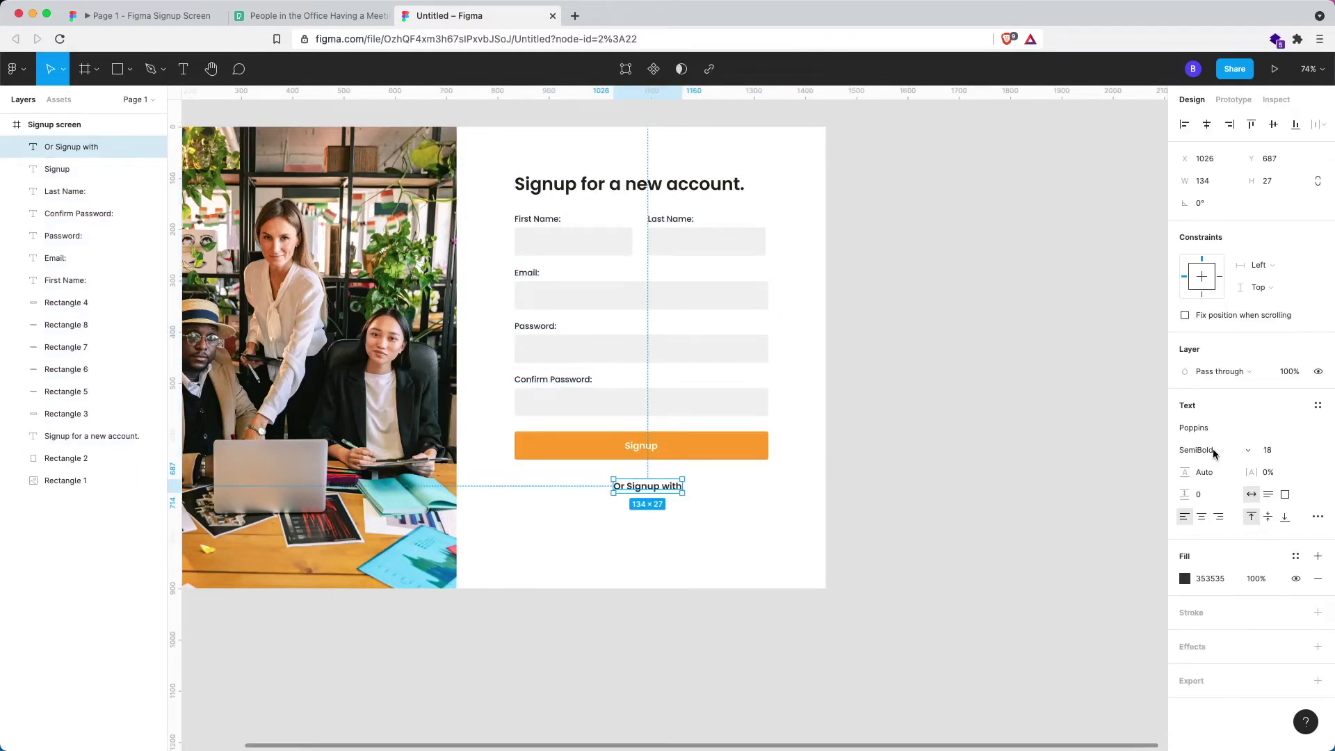
# Step: Give the "Or Signup with" text a lighter font weight than SemiBold
pyautogui.click(1213, 451)
pyautogui.click(1210, 432)
pyautogui.click(914, 492)
# Step: Draw a rectangle below "Or Signup with" at about X 843, Y 741 and size it to 230 × 55
pyautogui.scroll(-2, 914, 492)
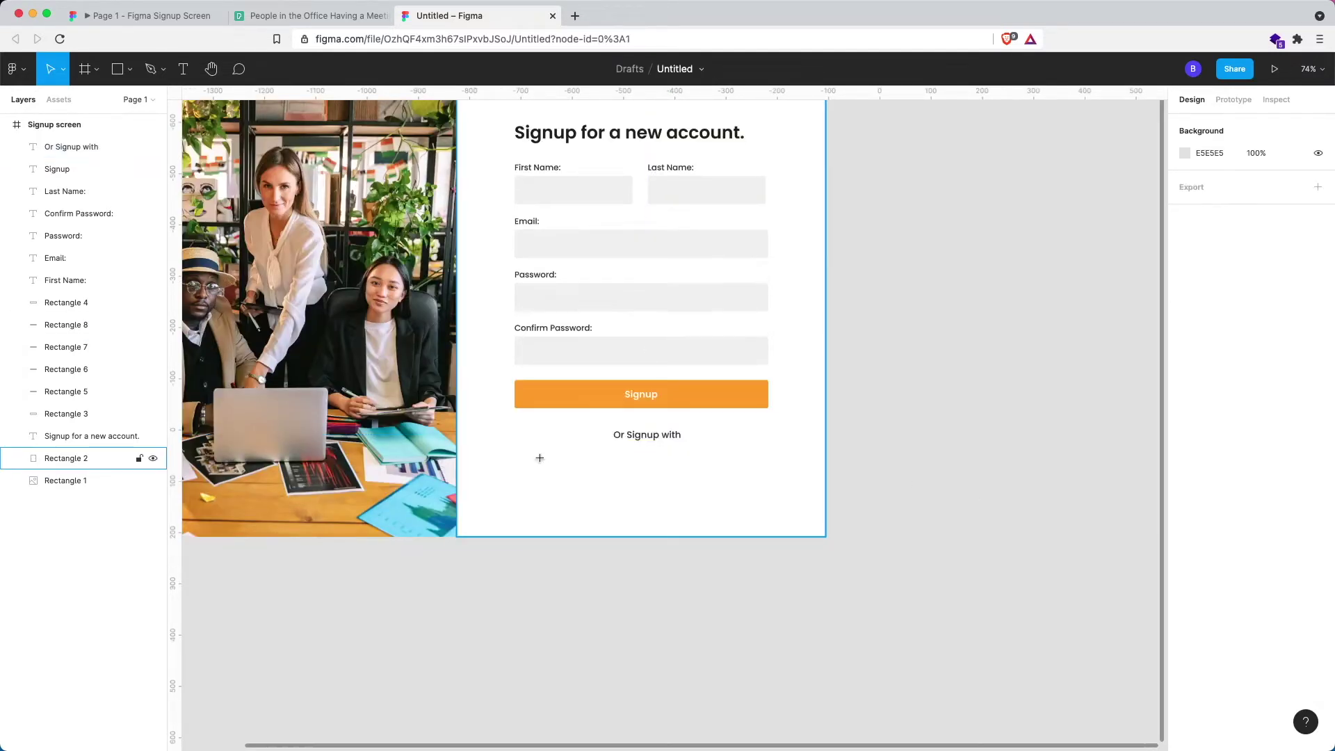
pyautogui.press('r')
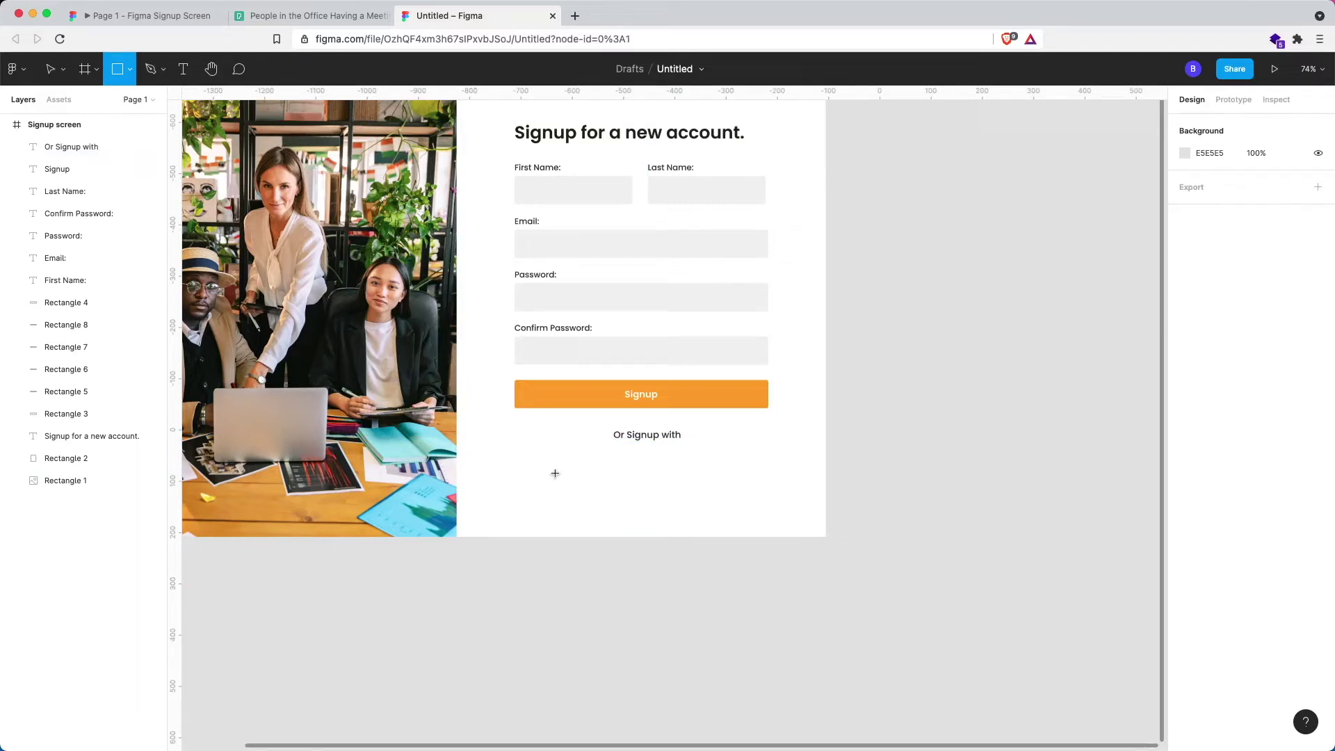
pyautogui.moveTo(519, 455); pyautogui.dragTo(633, 489)
pyautogui.click(1207, 183)
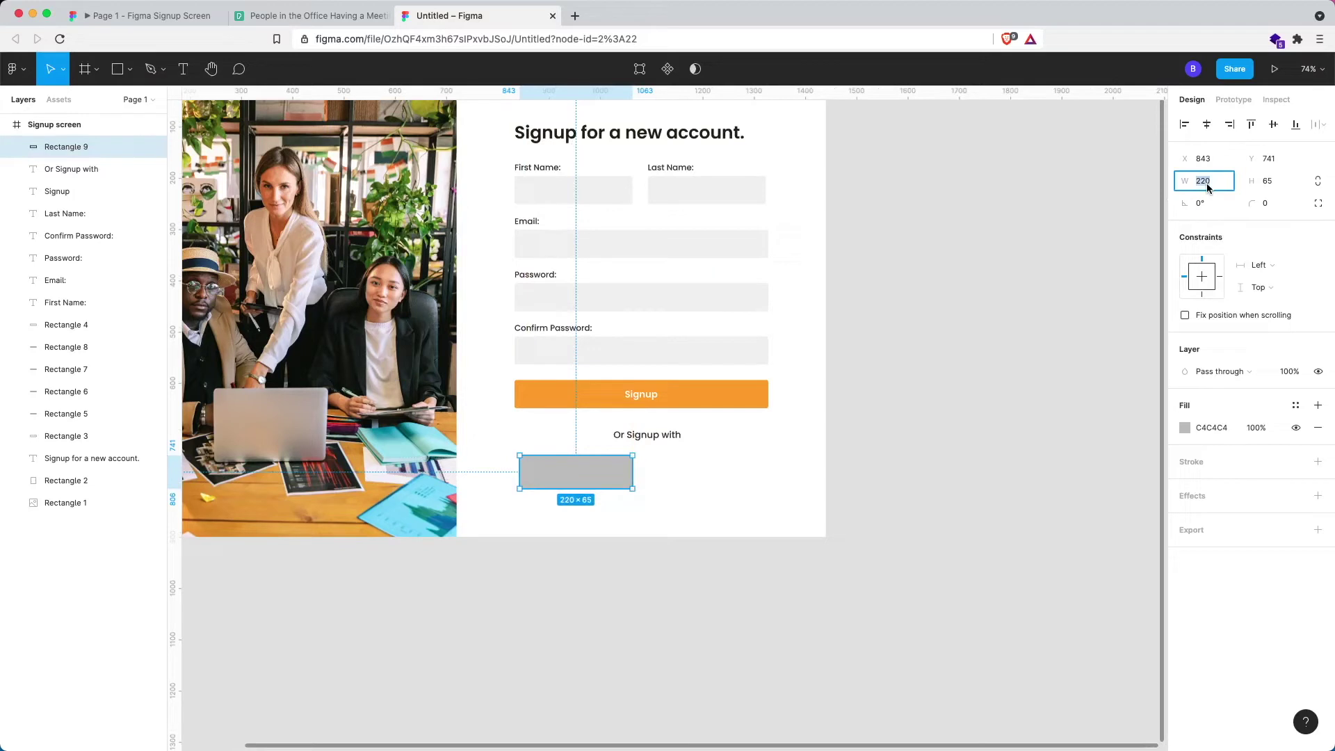
pyautogui.write('230')
pyautogui.press('Return')
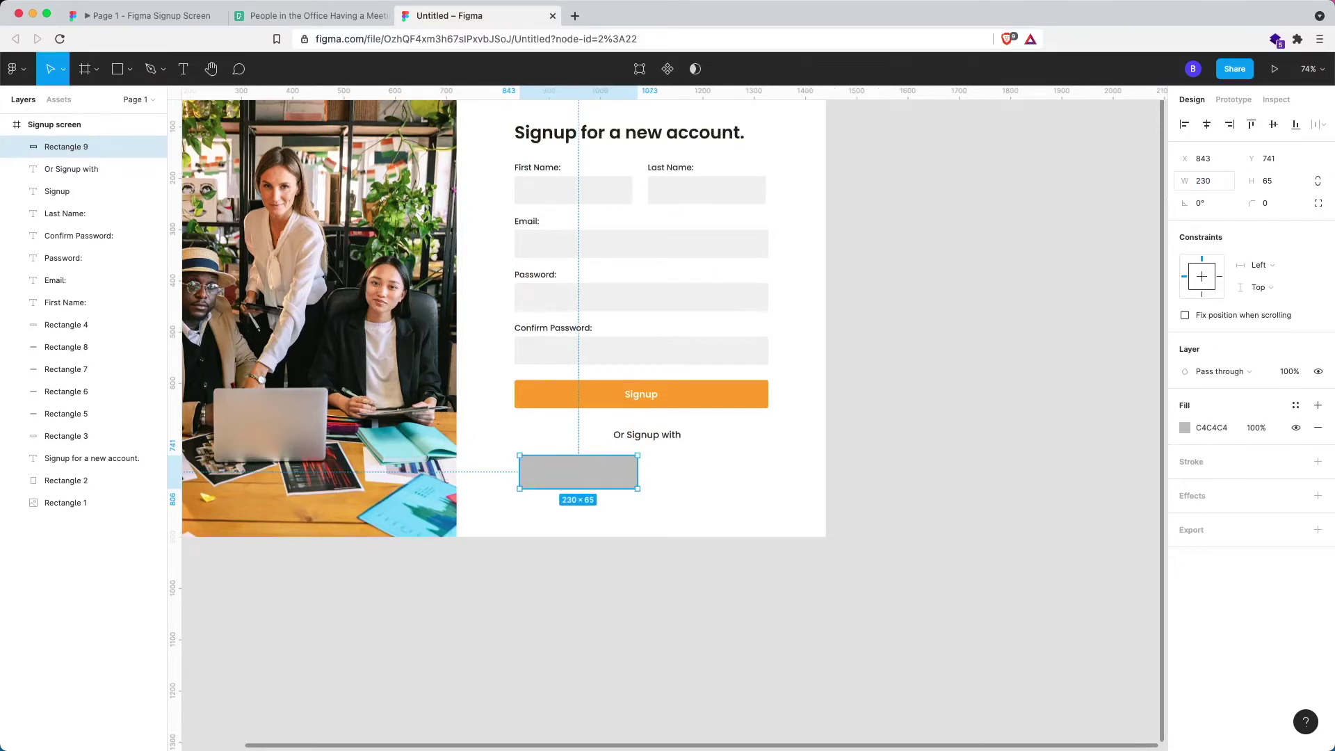
pyautogui.click(1280, 184)
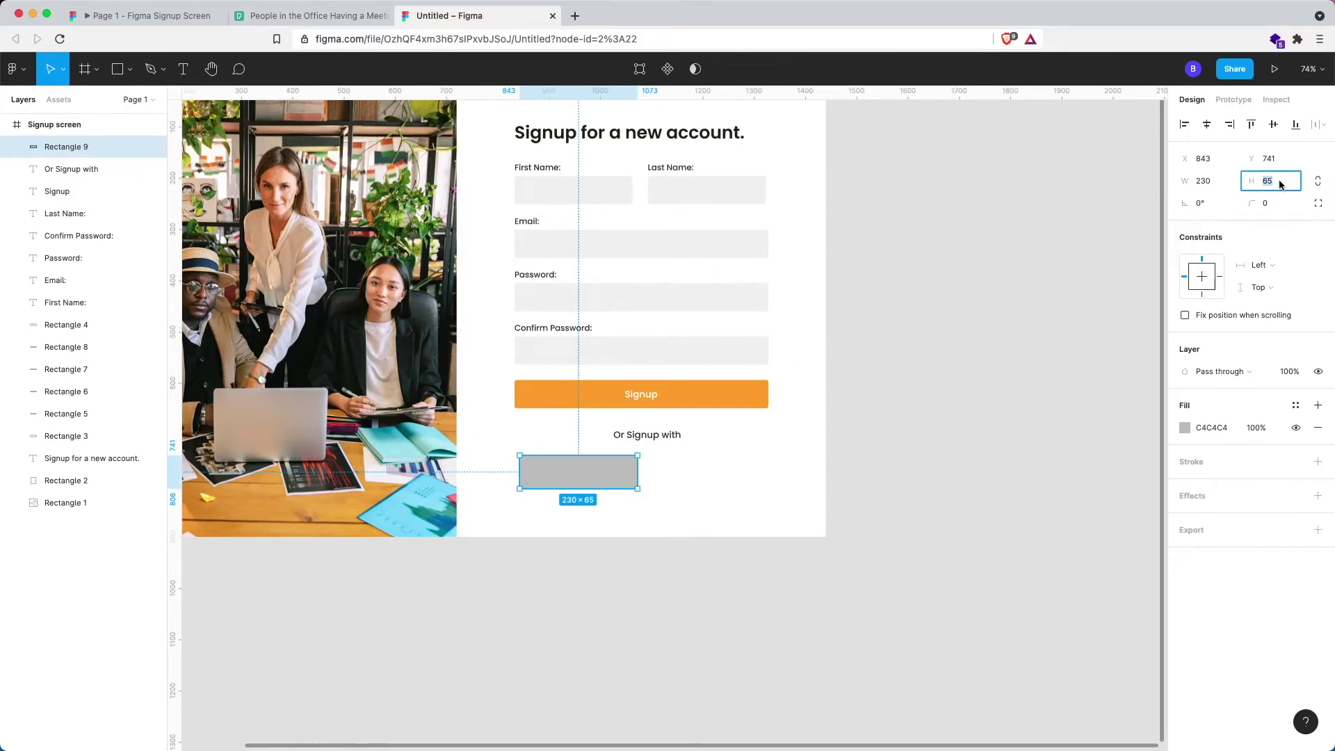
pyautogui.write('55')
pyautogui.press('Return')
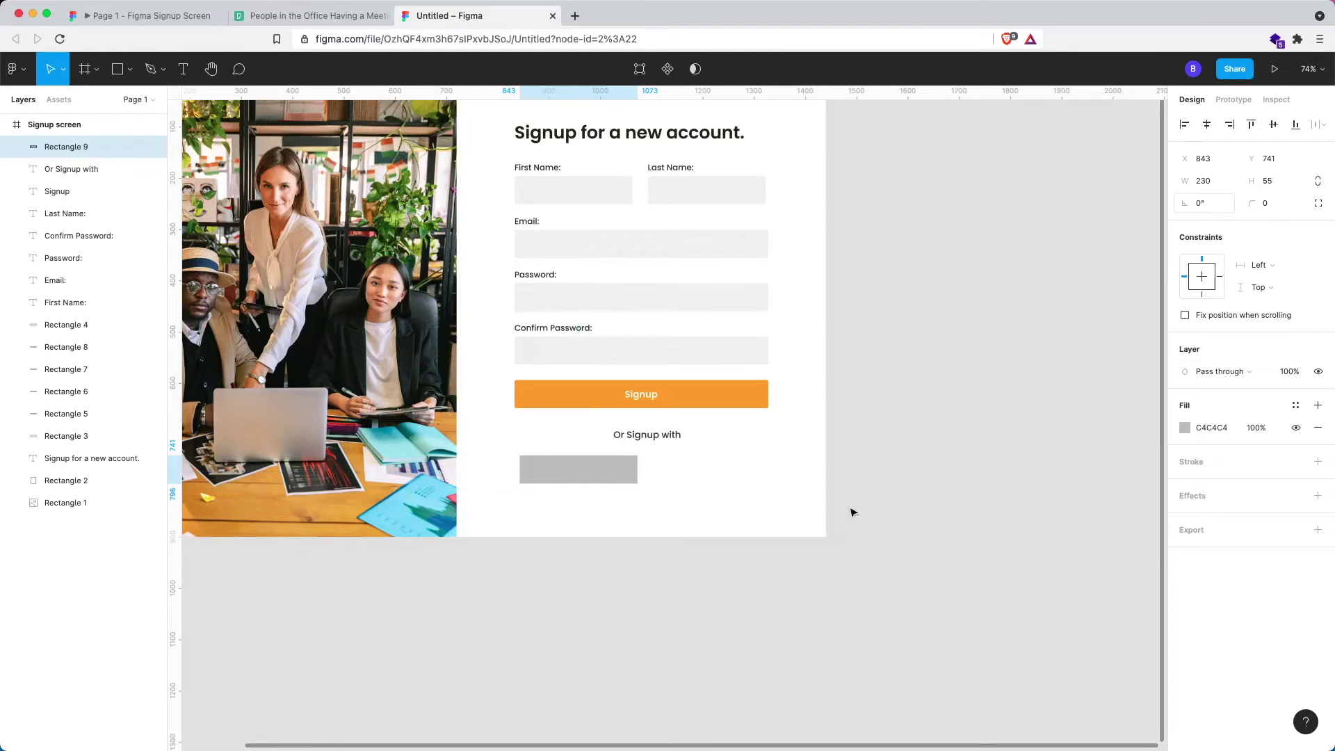
# Step: Set the new rectangle's corner radius to 4 and duplicate it beside the original at X 1098, Y 741
pyautogui.click(1277, 204)
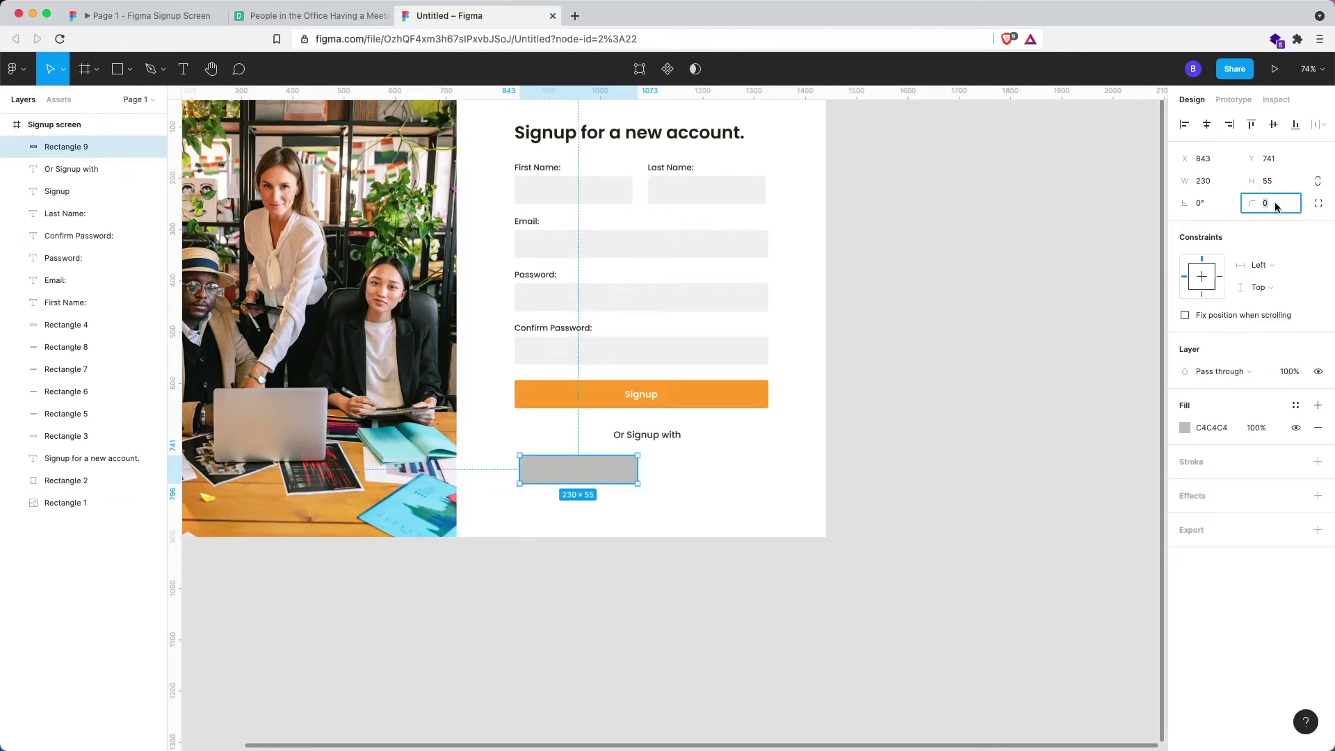
pyautogui.press('Return')
pyautogui.moveTo(582, 471); pyautogui.dragTo(717, 477)
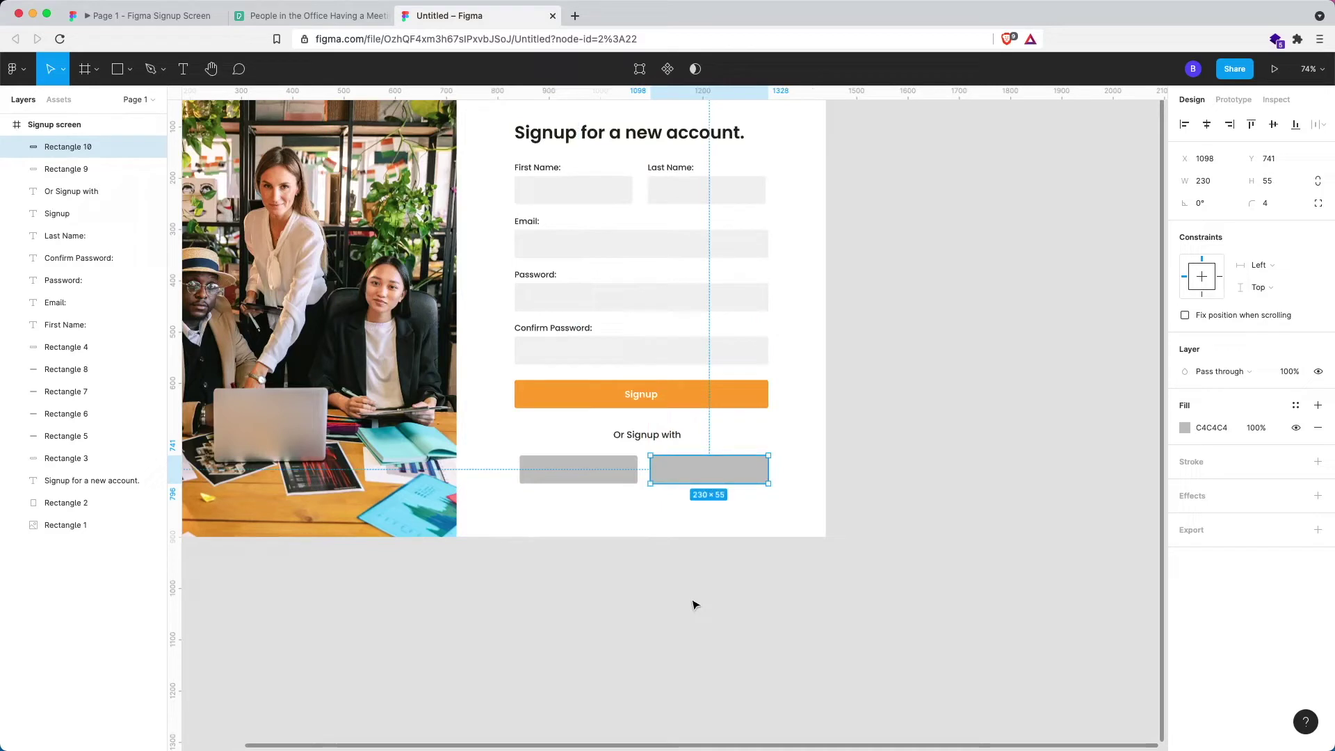
pyautogui.click(687, 515)
# Step: Set the fill of both rectangles below "Or Signup with" to FFFFFF
pyautogui.scroll(3, 640, 485)
pyautogui.click(545, 456)
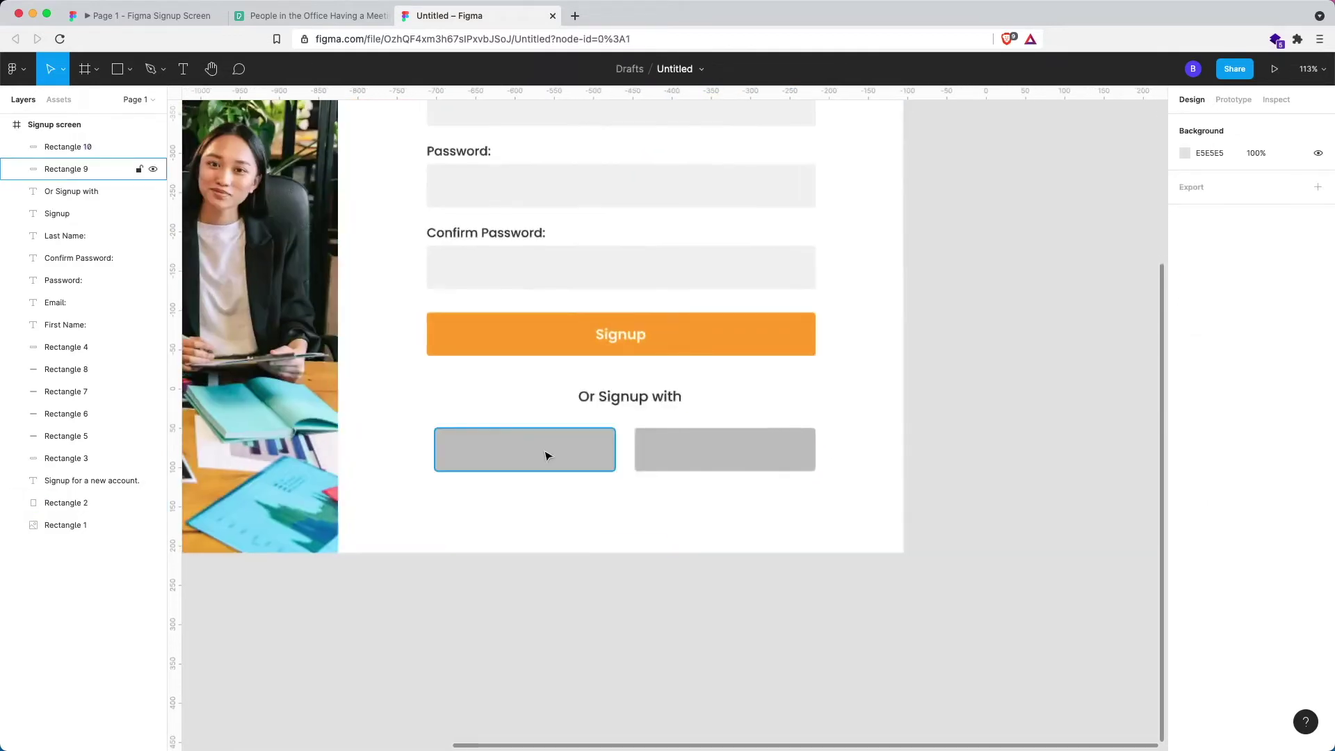
pyautogui.keyDown('shift'); pyautogui.click(734, 461); pyautogui.keyUp('shift')
pyautogui.click(1202, 481)
pyautogui.write('ffffff')
pyautogui.press('Return')
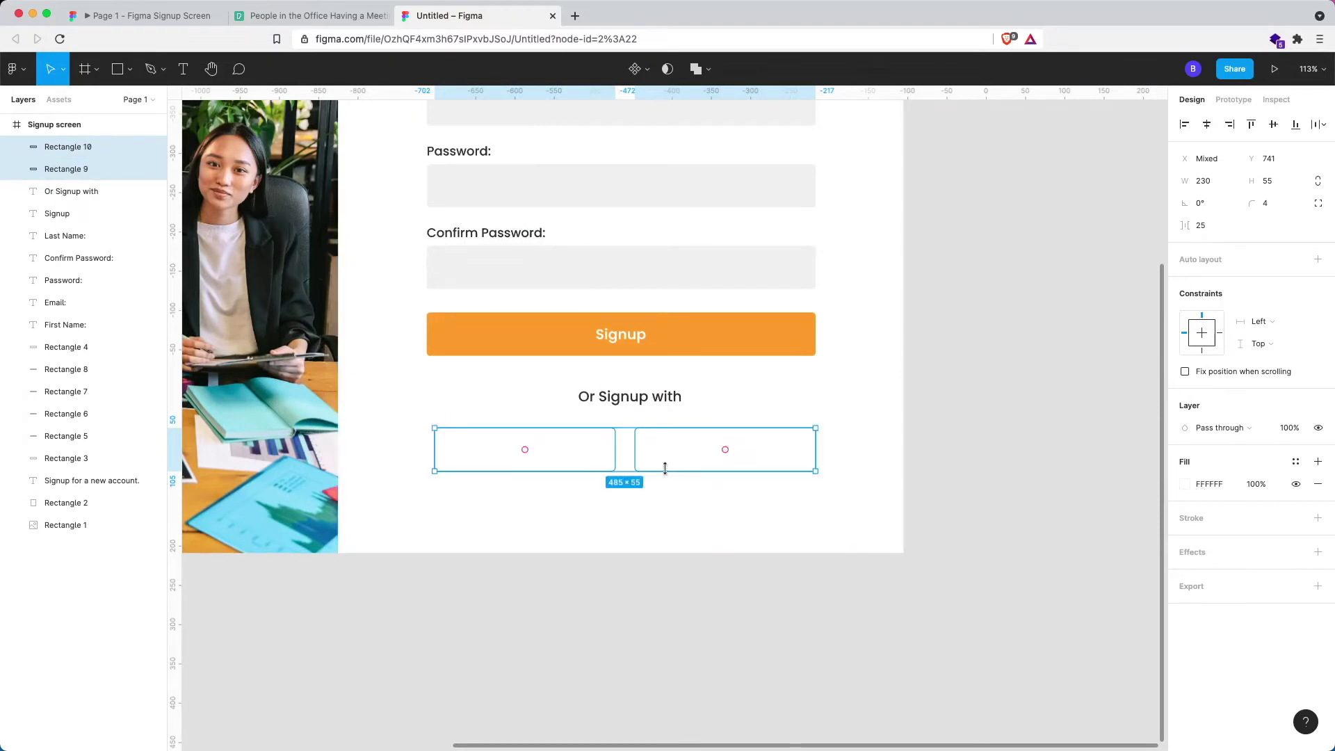
# Step: Add a drop shadow to both white rectangles with Y 1, blur 10 and spread 3
pyautogui.click(1207, 553)
pyautogui.click(1185, 574)
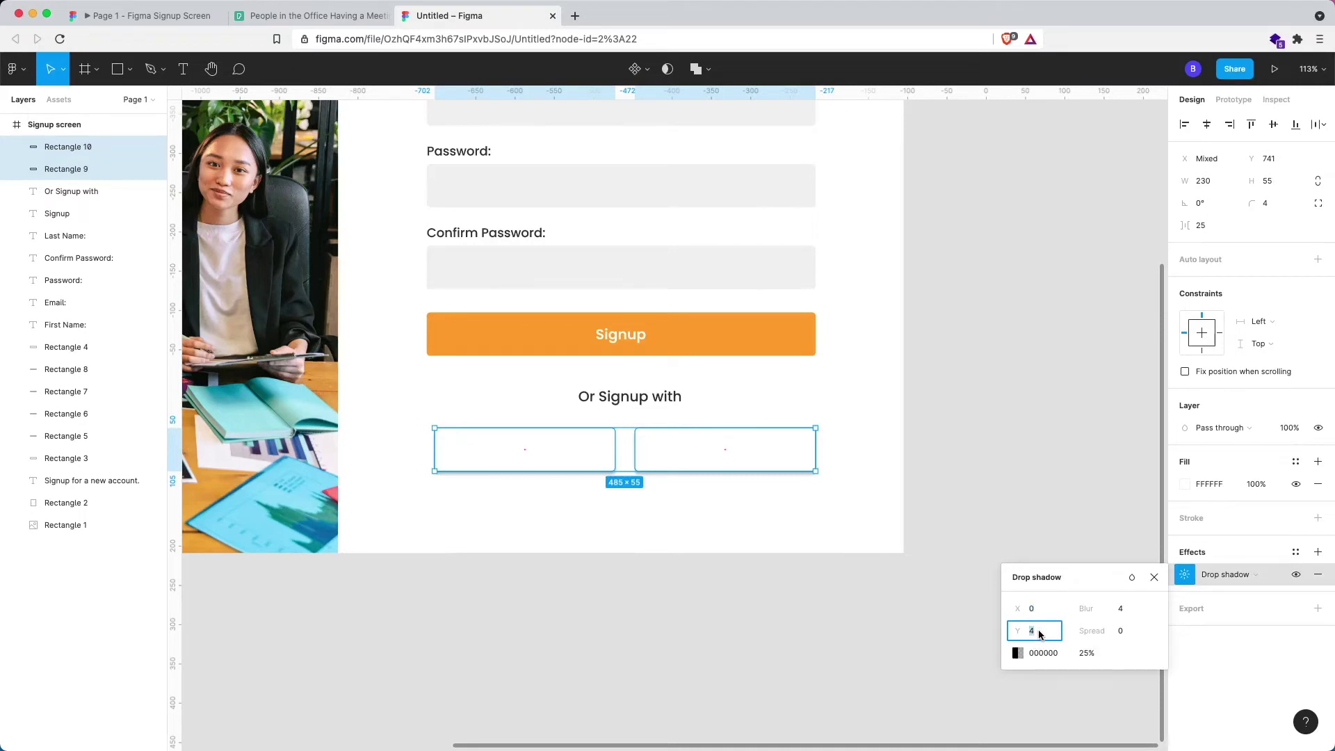
pyautogui.write('1')
pyautogui.click(1129, 613)
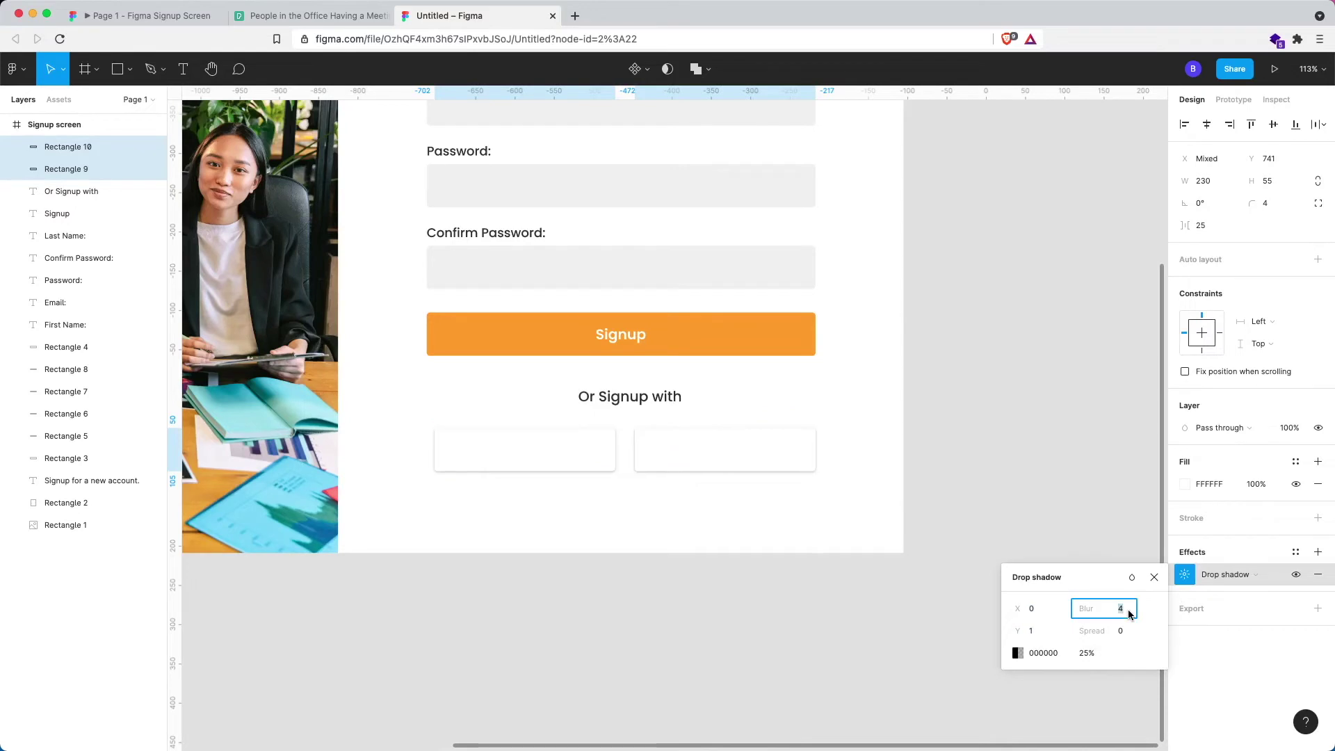
pyautogui.write('10')
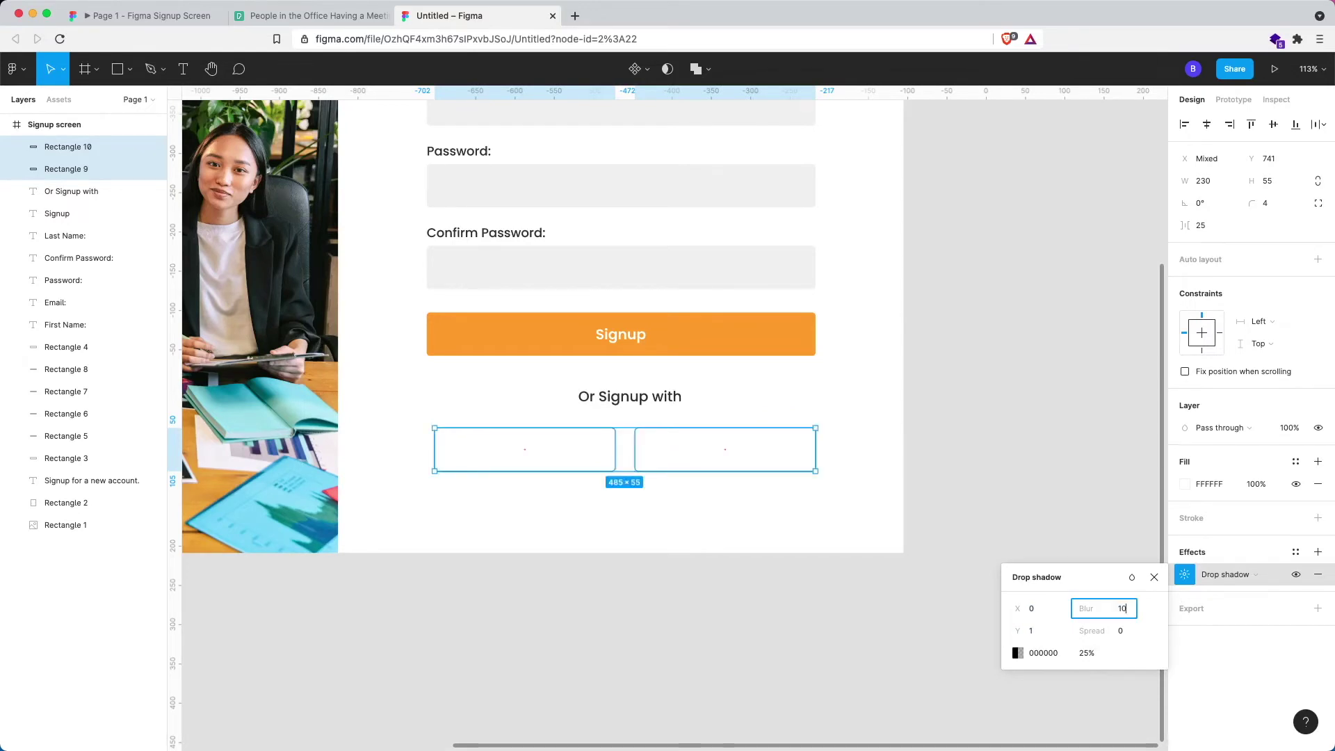
pyautogui.click(1121, 631)
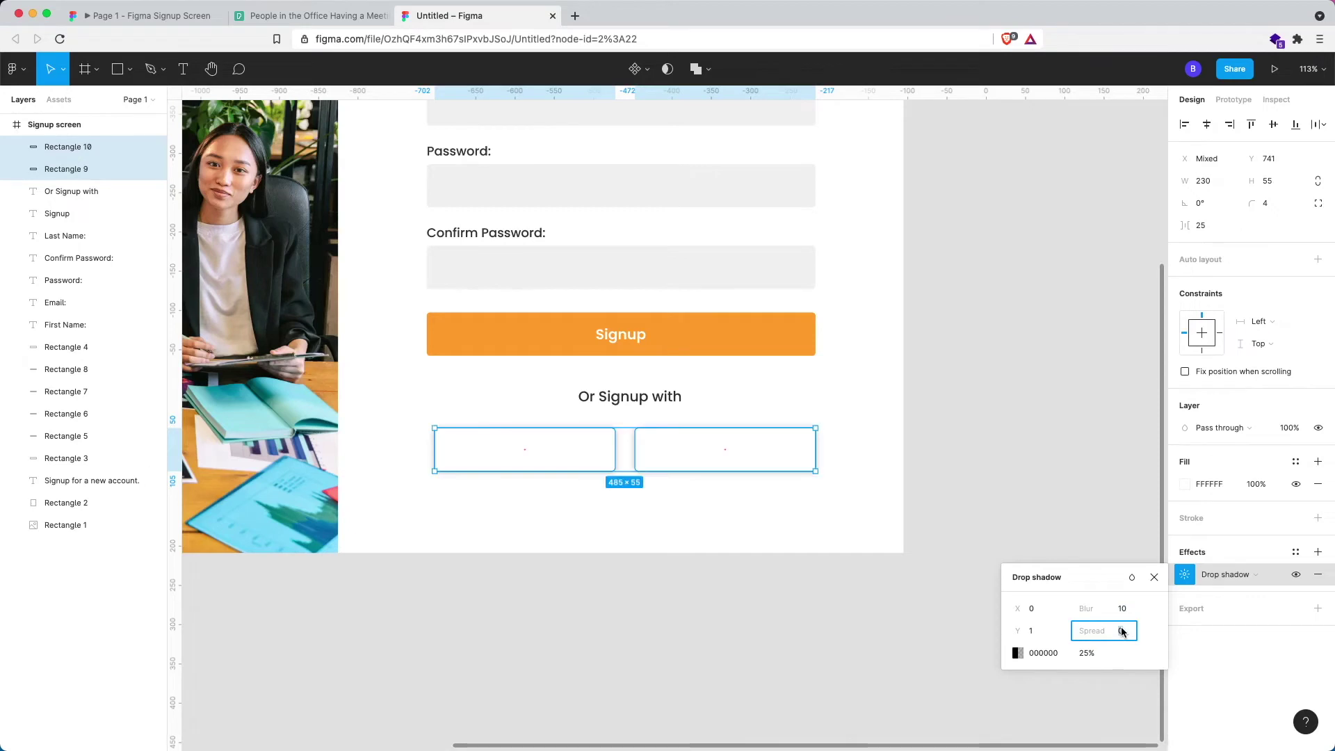
pyautogui.write('3')
# Step: Set the drop shadow's colour to 8C8C8C at 10% opacity and deselect the rectangles
pyautogui.click(1034, 652)
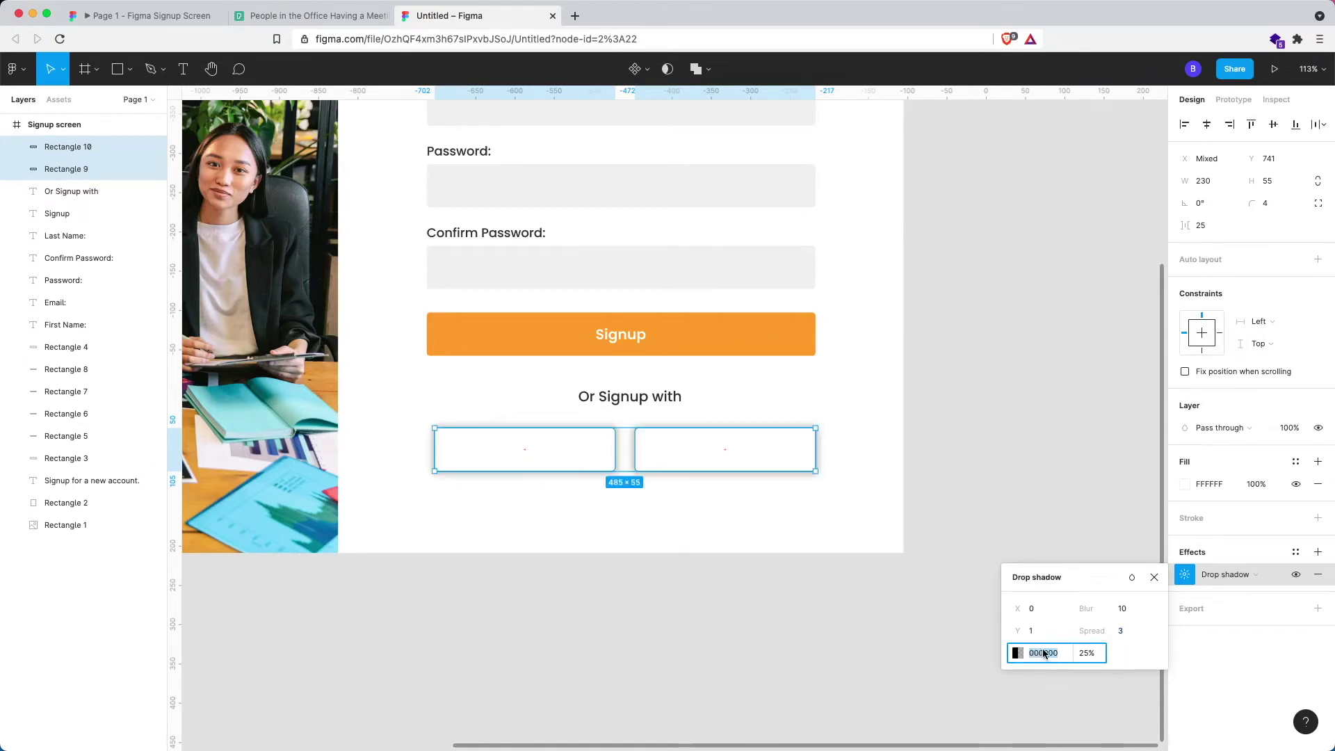
pyautogui.write('8c8c8c')
pyautogui.click(1085, 655)
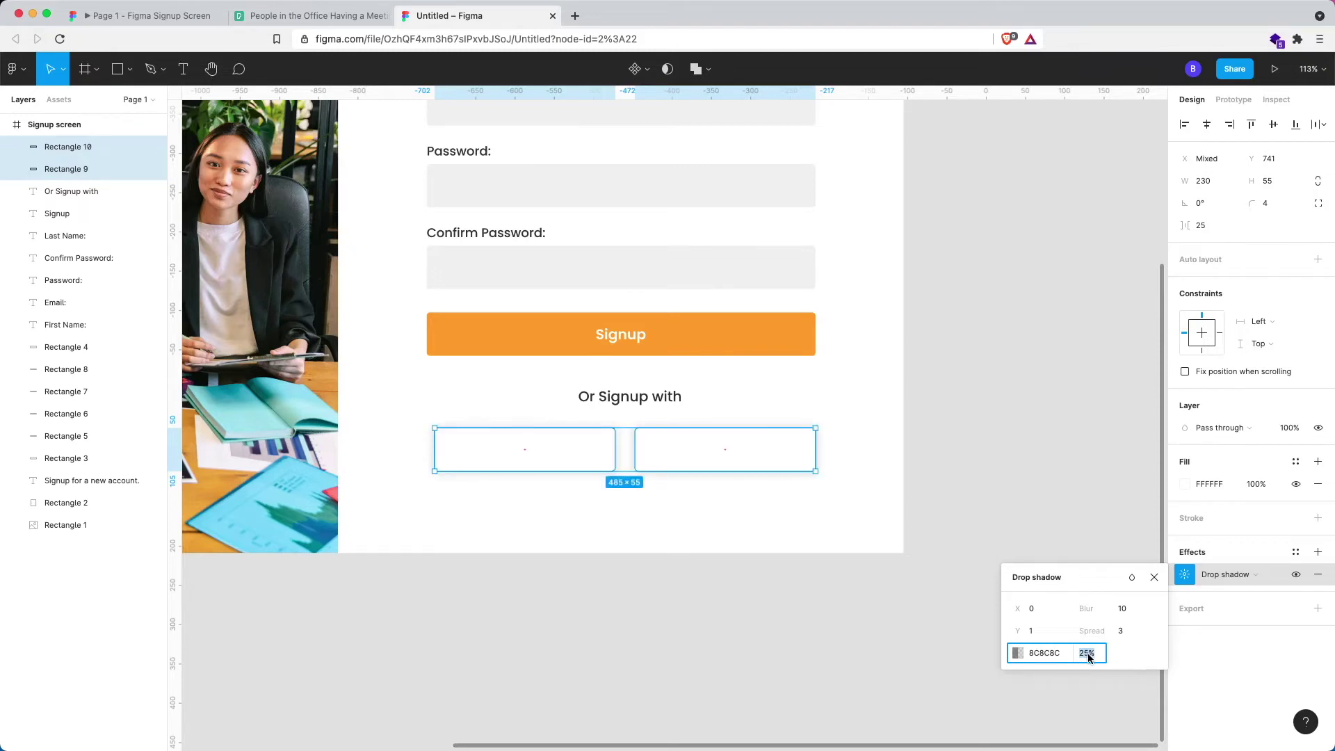
pyautogui.write('10')
pyautogui.press('Return')
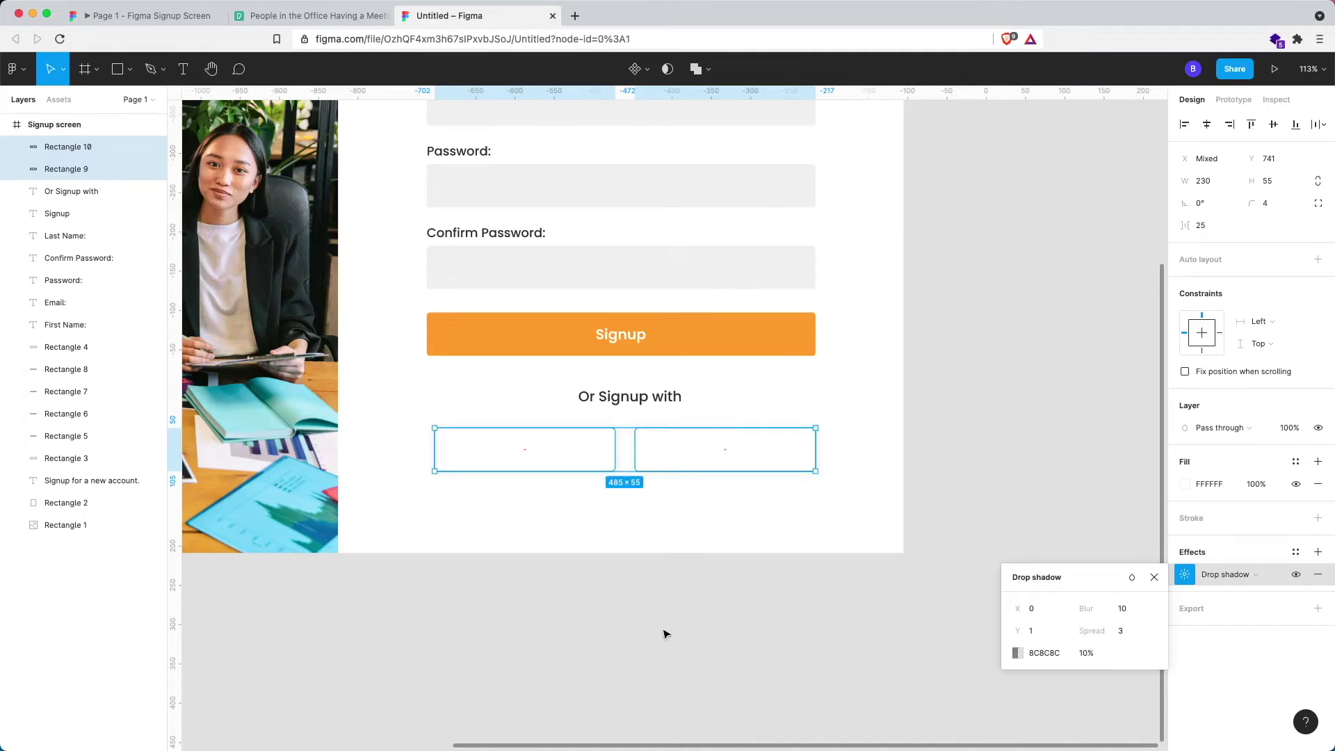
pyautogui.click(664, 630)
pyautogui.scroll(-3, 977, 306)
pyautogui.rightClick(975, 305)
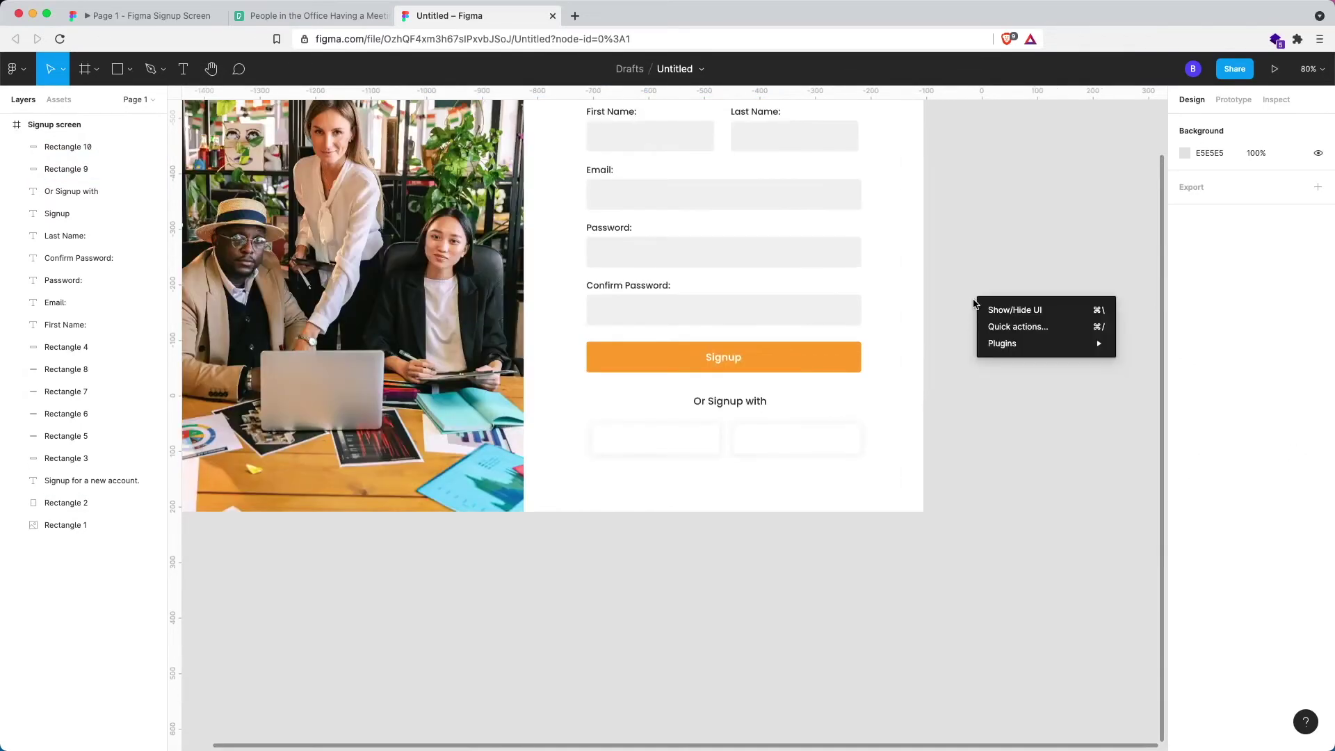
pyautogui.moveTo(1025, 347)
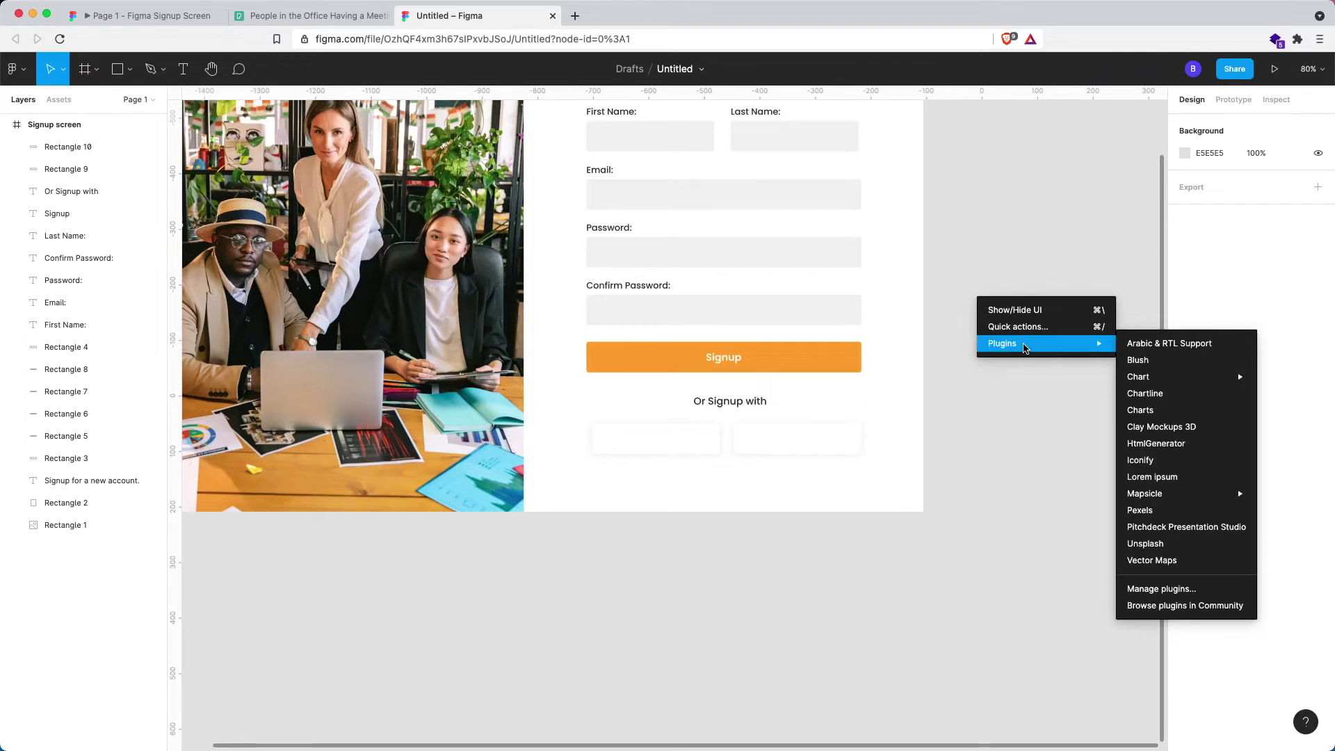
pyautogui.click(1005, 398)
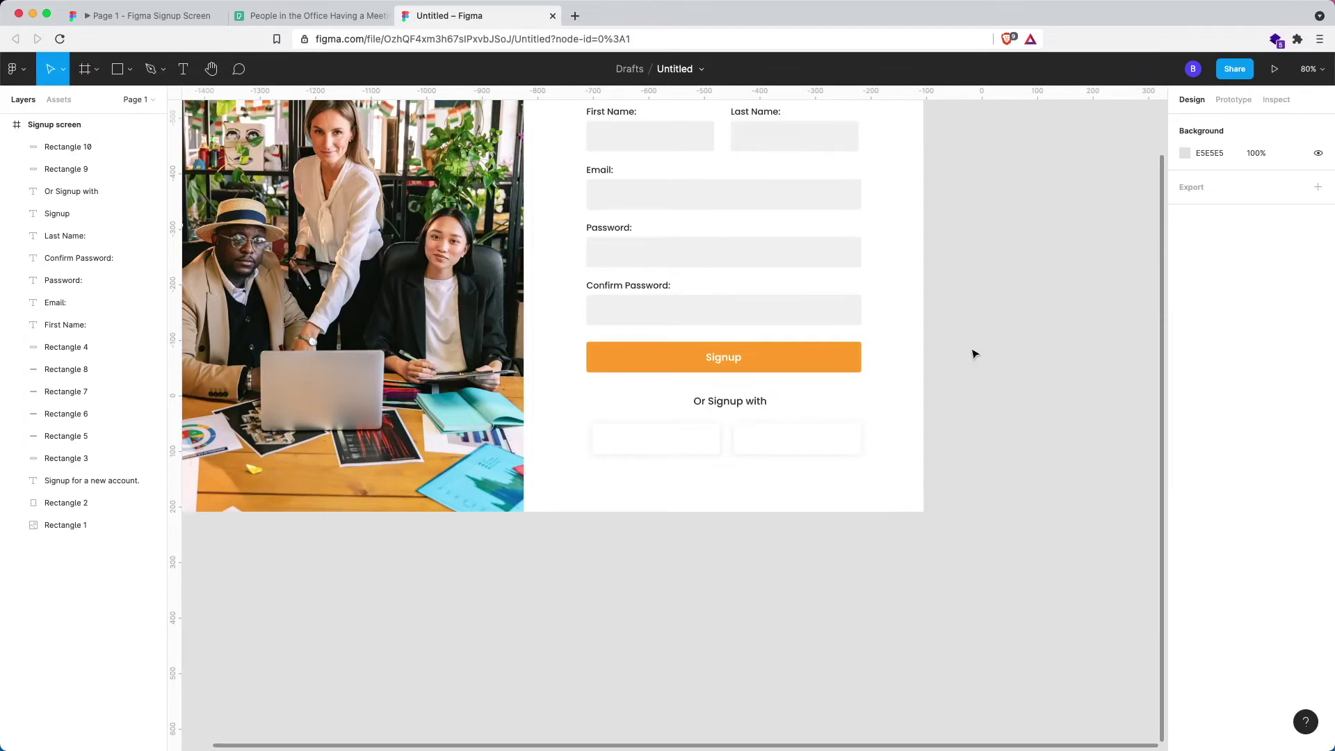
# Step: Run the Iconify plugin and search its icons for "facebook"
pyautogui.rightClick(987, 243)
pyautogui.moveTo(1015, 281)
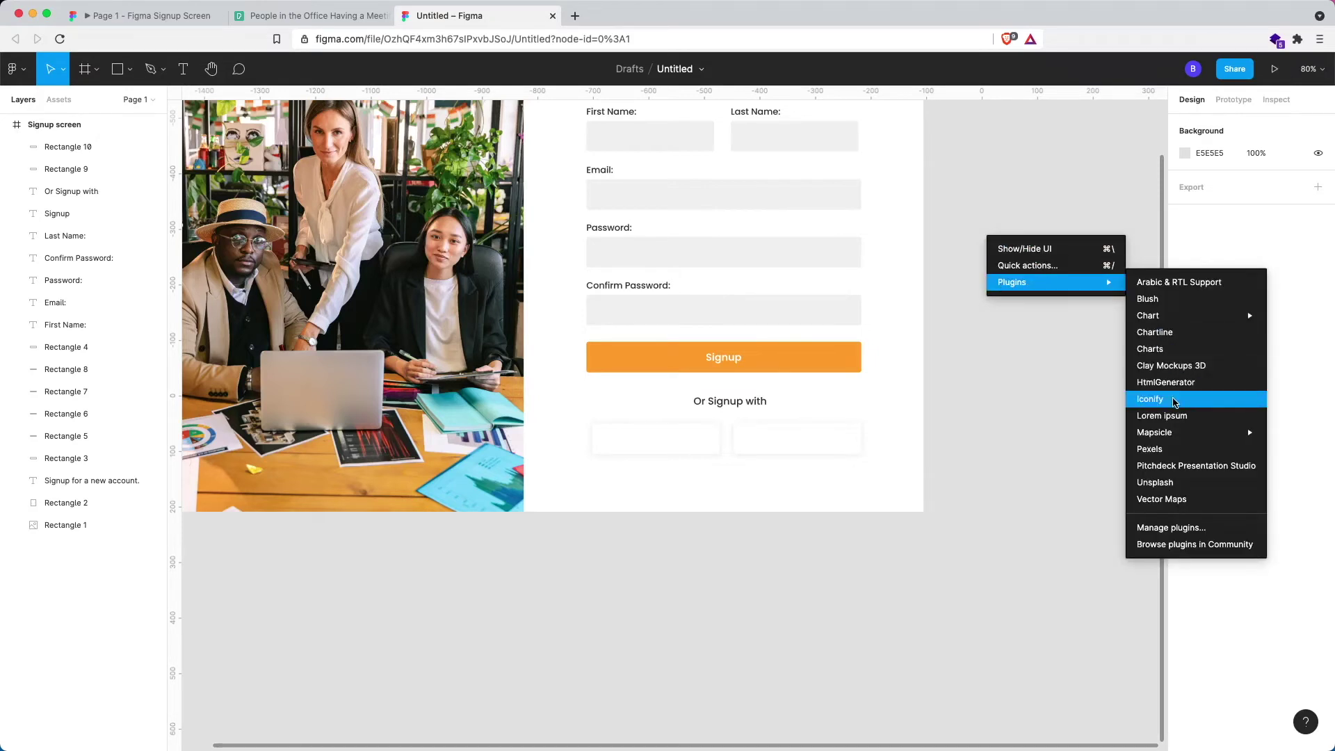
pyautogui.click(1173, 401)
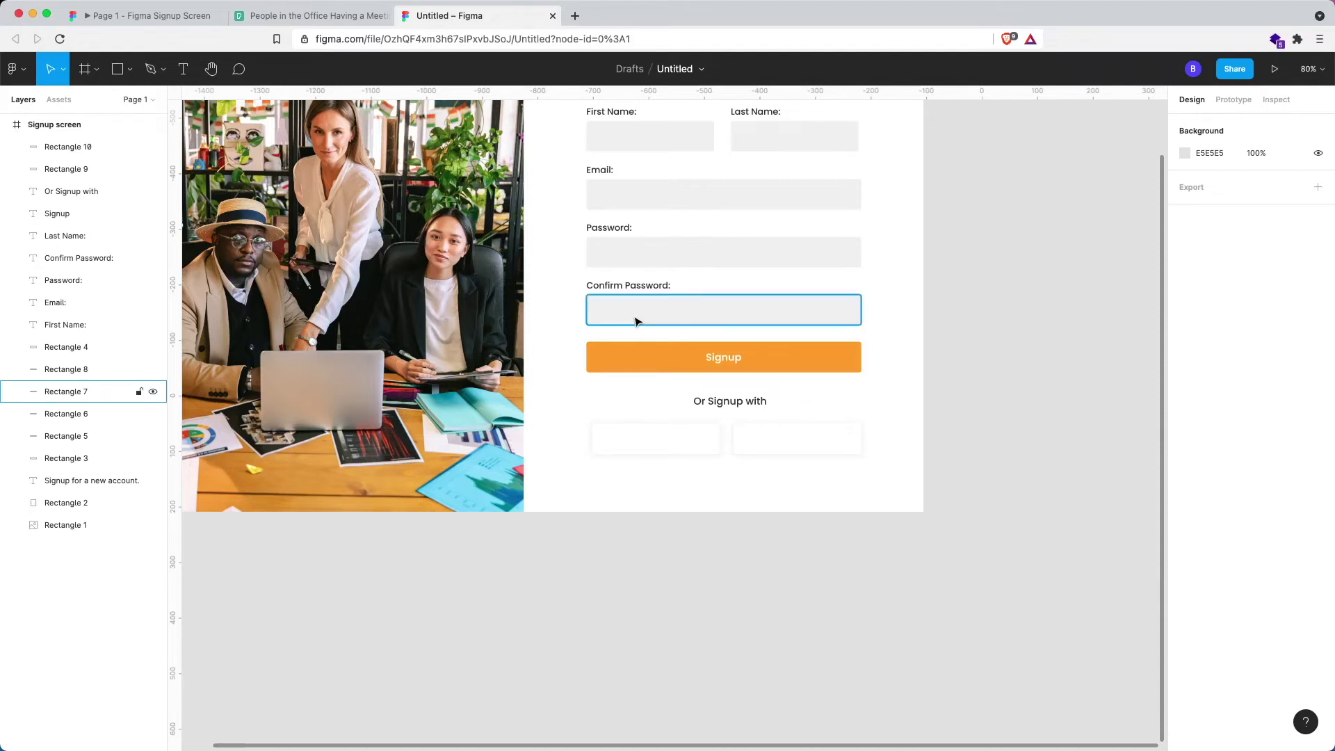
pyautogui.scroll(1, 613, 322)
pyautogui.hscroll(-1, 613, 322)
pyautogui.scroll(1, 613, 322)
pyautogui.hscroll(-1, 613, 322)
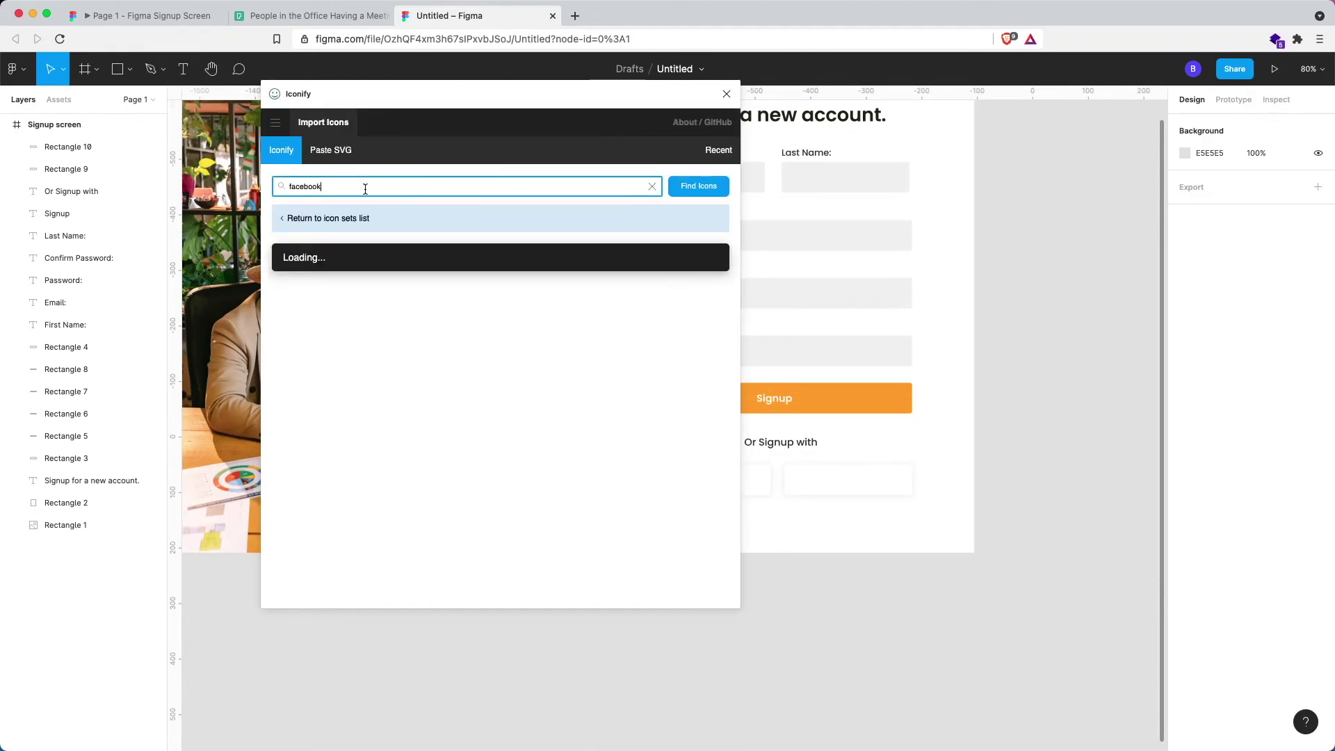
pyautogui.scroll(-1, 667, 486)
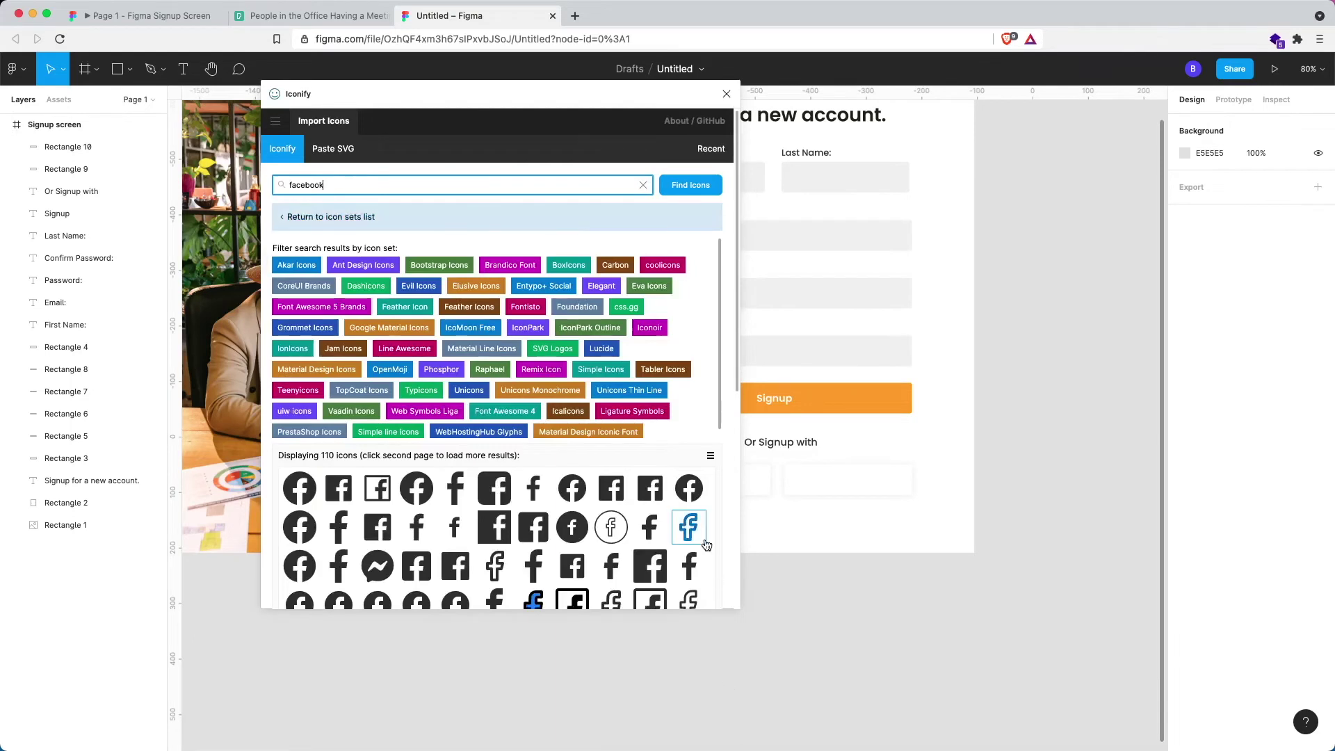
# Step: Import the round black ci:facebook icon and the blue square logos:facebook icon onto the canvas beside the signup frame
pyautogui.moveTo(688, 469); pyautogui.dragTo(887, 475)
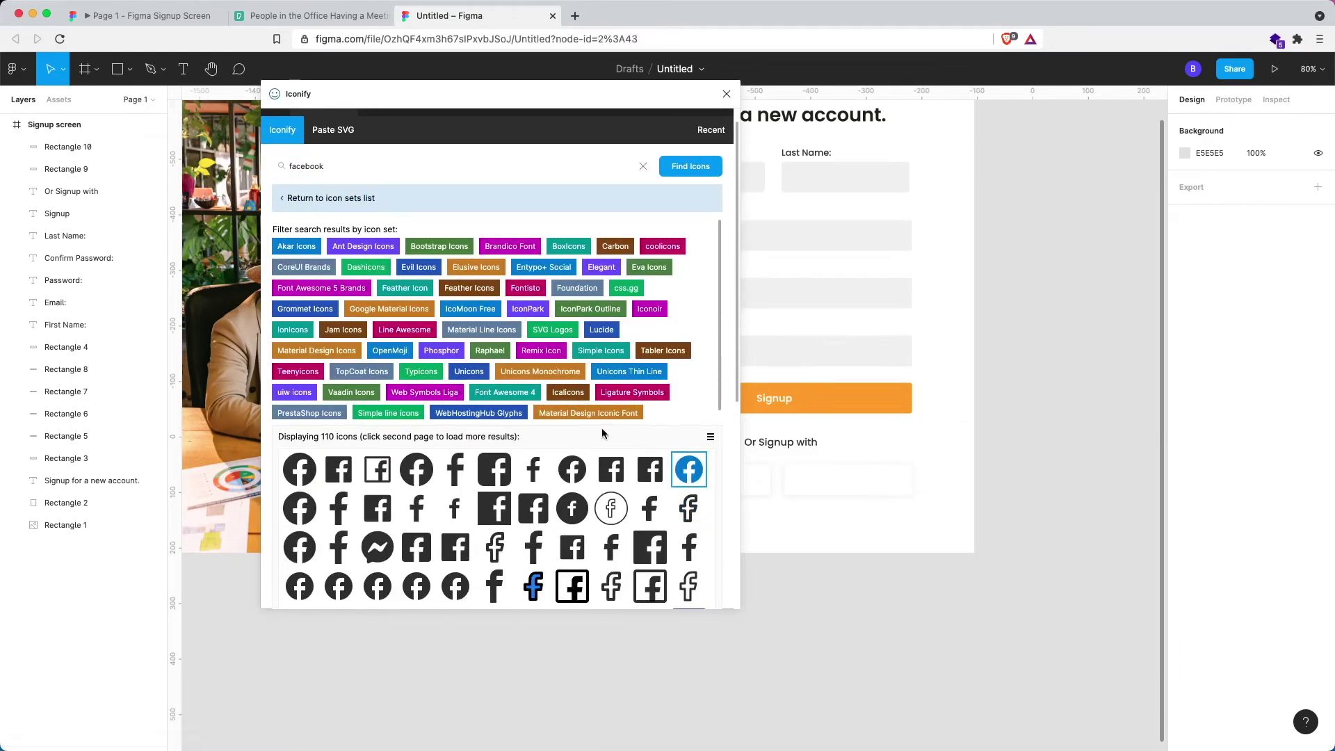
pyautogui.scroll(-5, 700, 326)
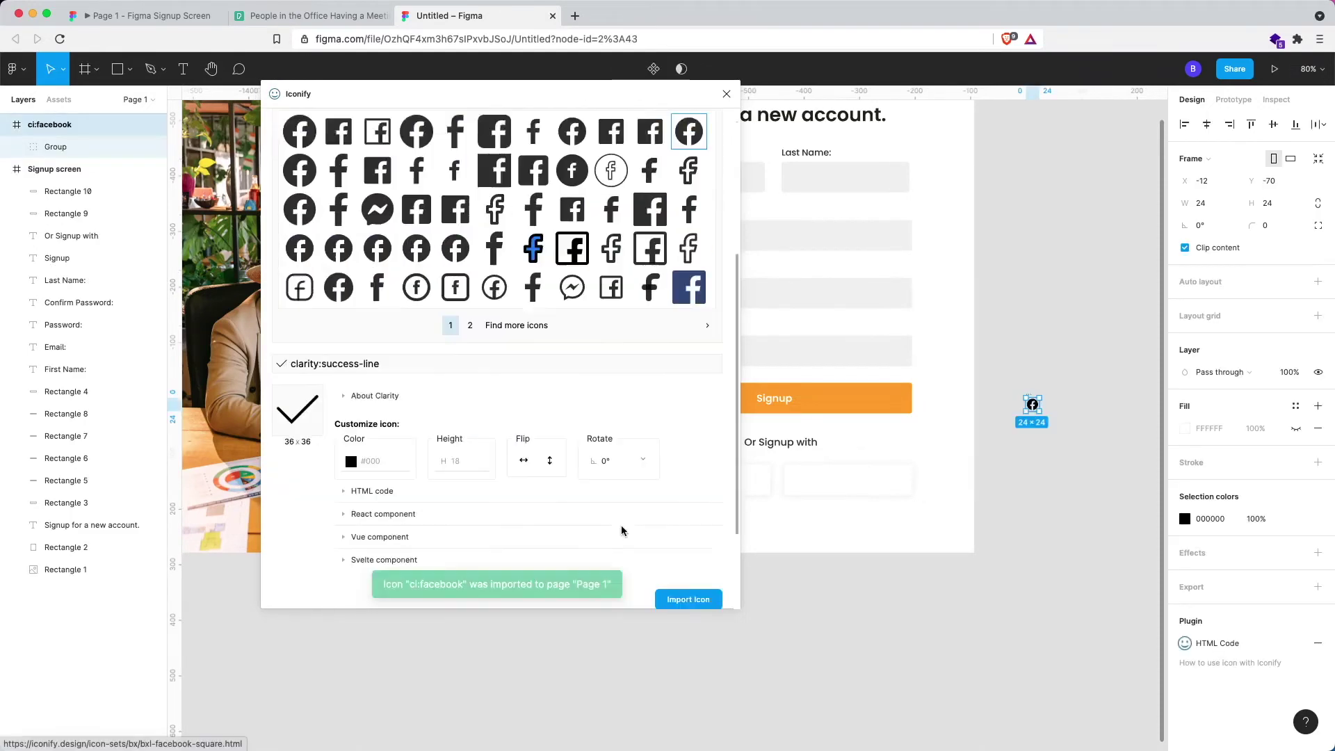
pyautogui.moveTo(689, 265); pyautogui.dragTo(1061, 308)
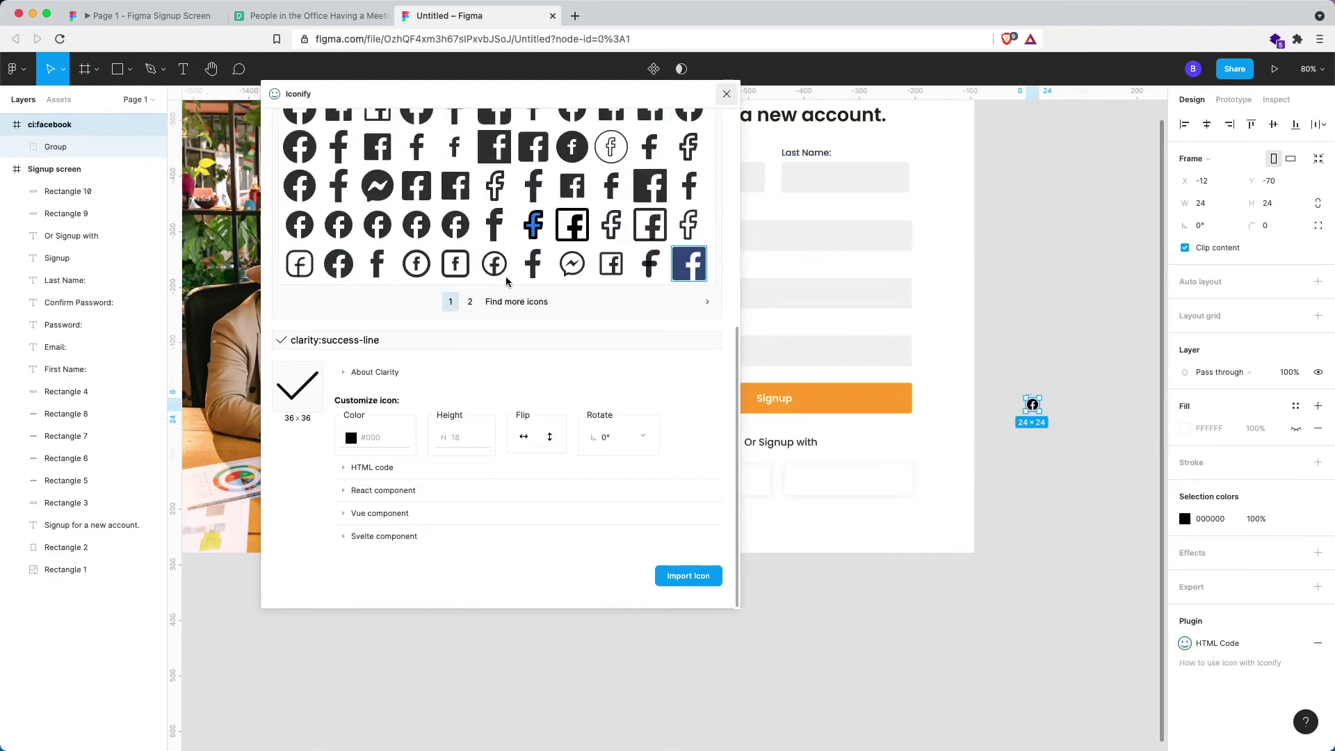
# Step: Search Iconify for "google", import the multicoloured grommet-icons:google icon beside the signup frame and close the plugin
pyautogui.doubleClick(349, 187)
pyautogui.write('googl')
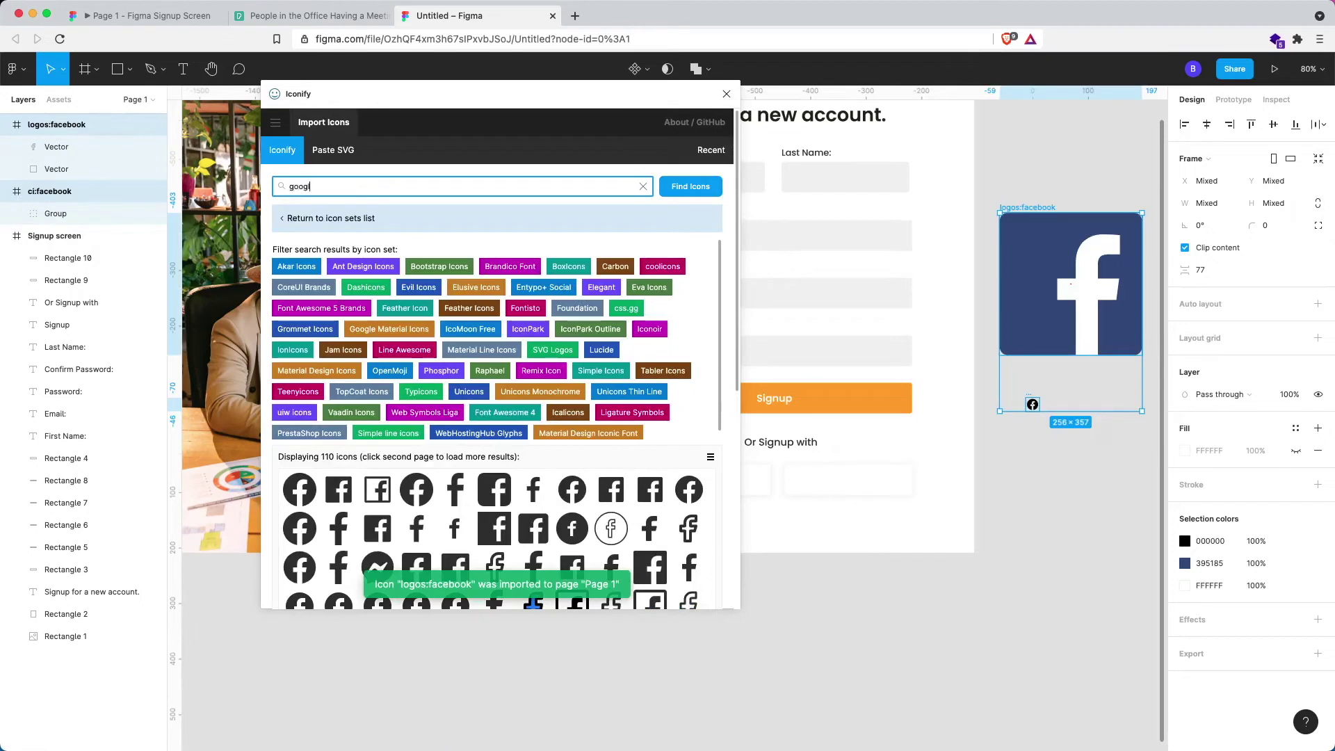
pyautogui.write('e')
pyautogui.press('Return')
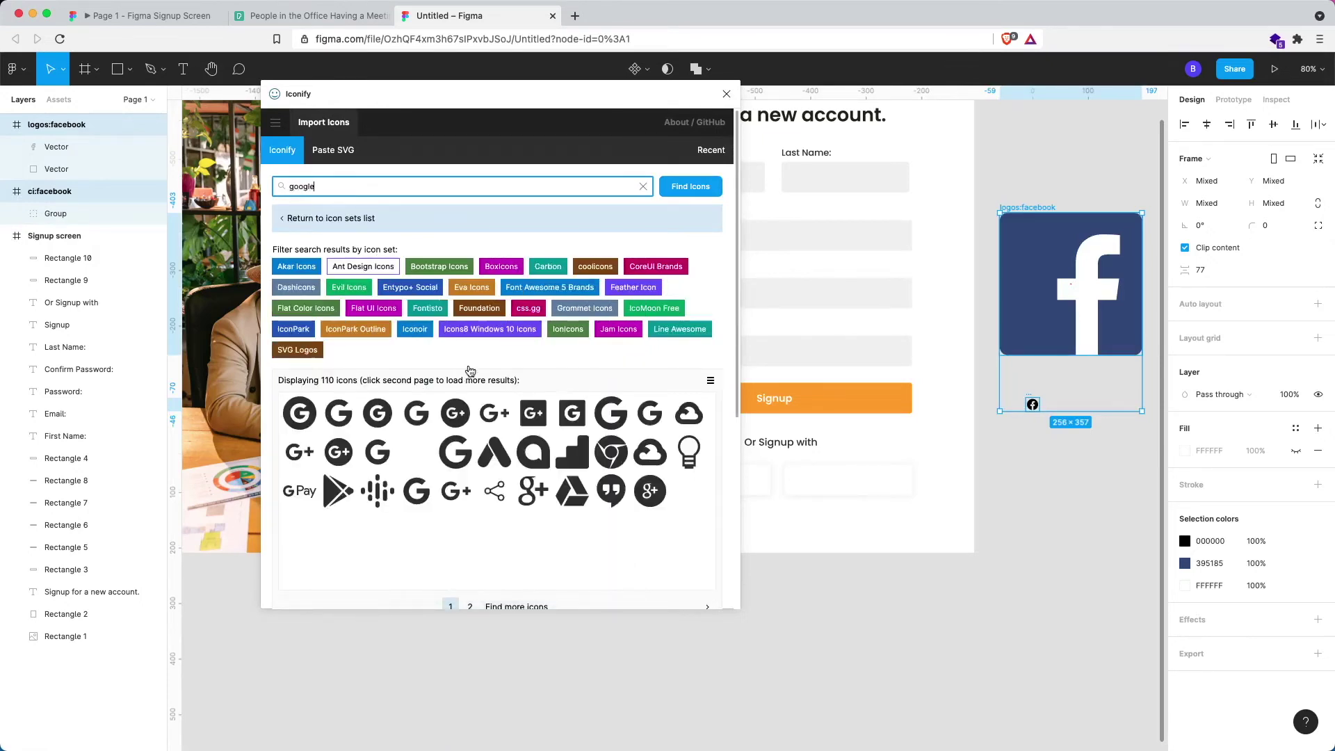
pyautogui.scroll(-3, 468, 372)
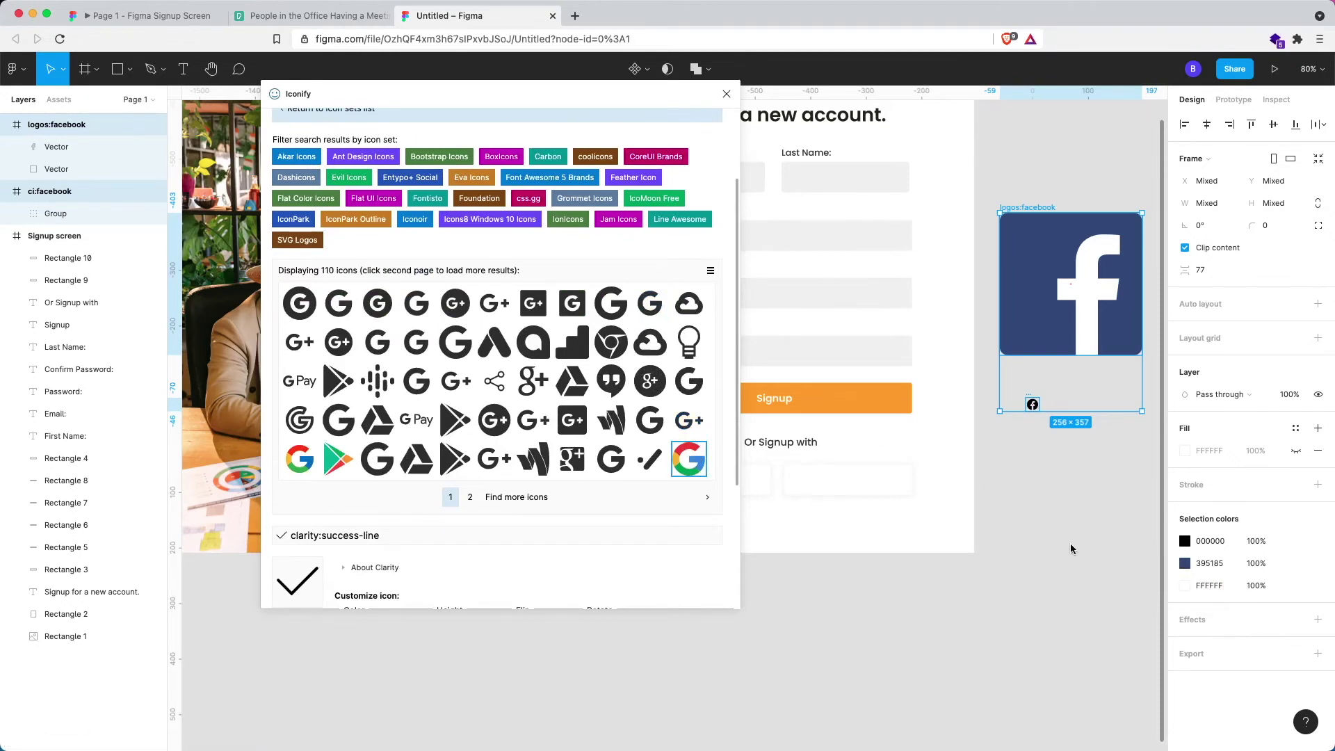
pyautogui.moveTo(1062, 546); pyautogui.dragTo(1067, 545)
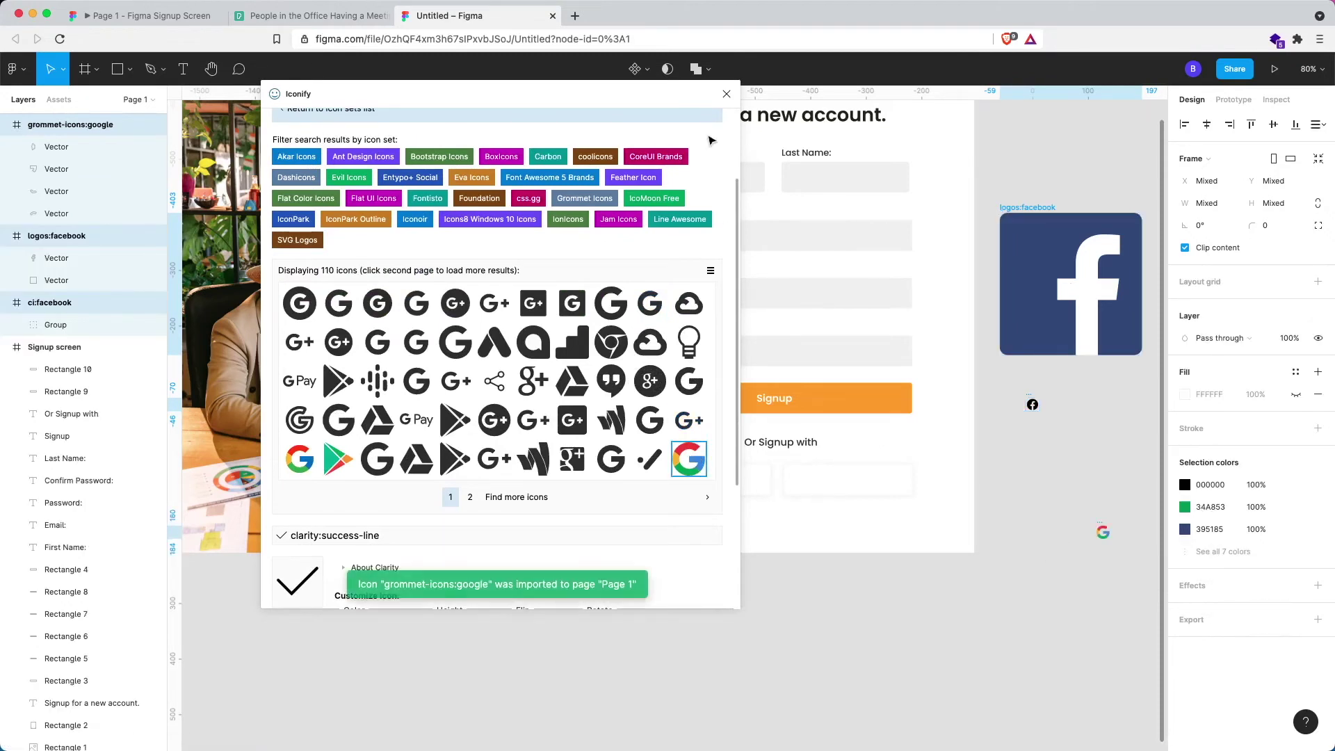
pyautogui.click(725, 95)
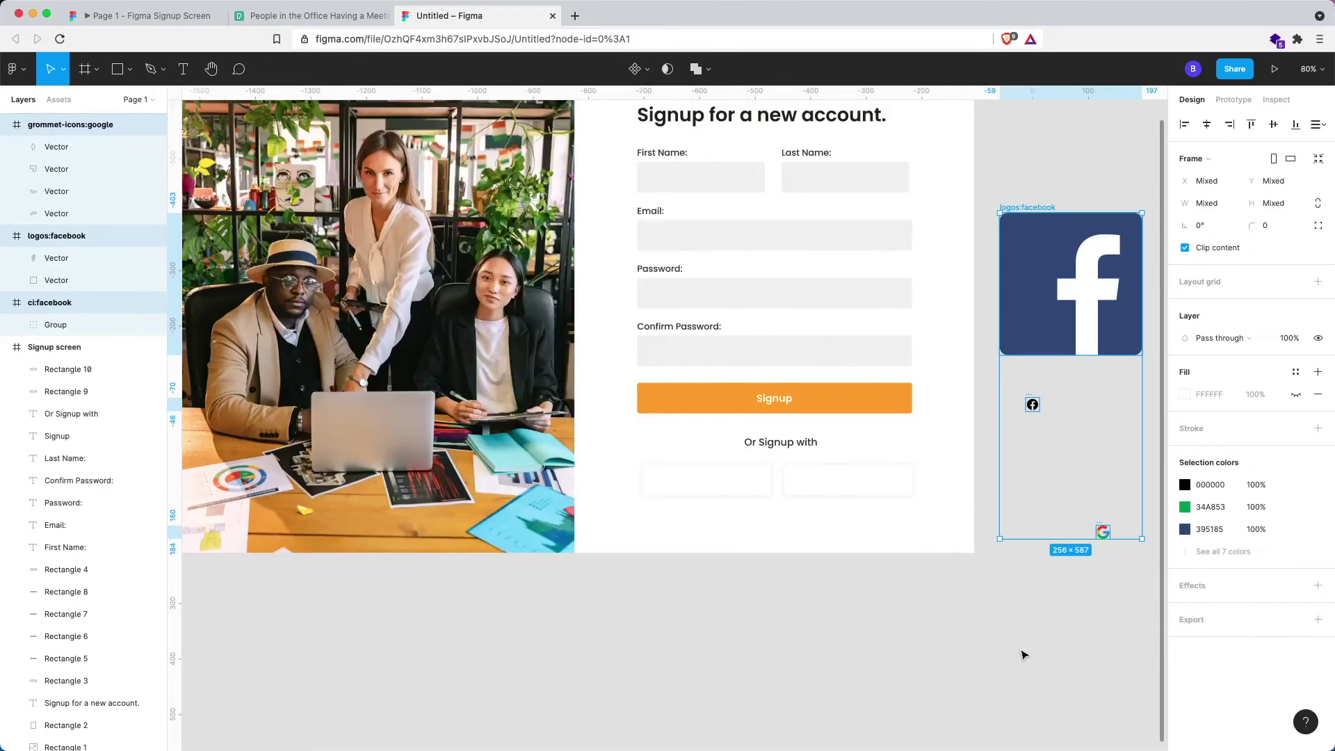
pyautogui.click(1078, 587)
# Step: Move the Google icon unrotated into the first white rectangle below "Or Signup with", at X 879, Y 757
pyautogui.scroll(5, 1122, 542)
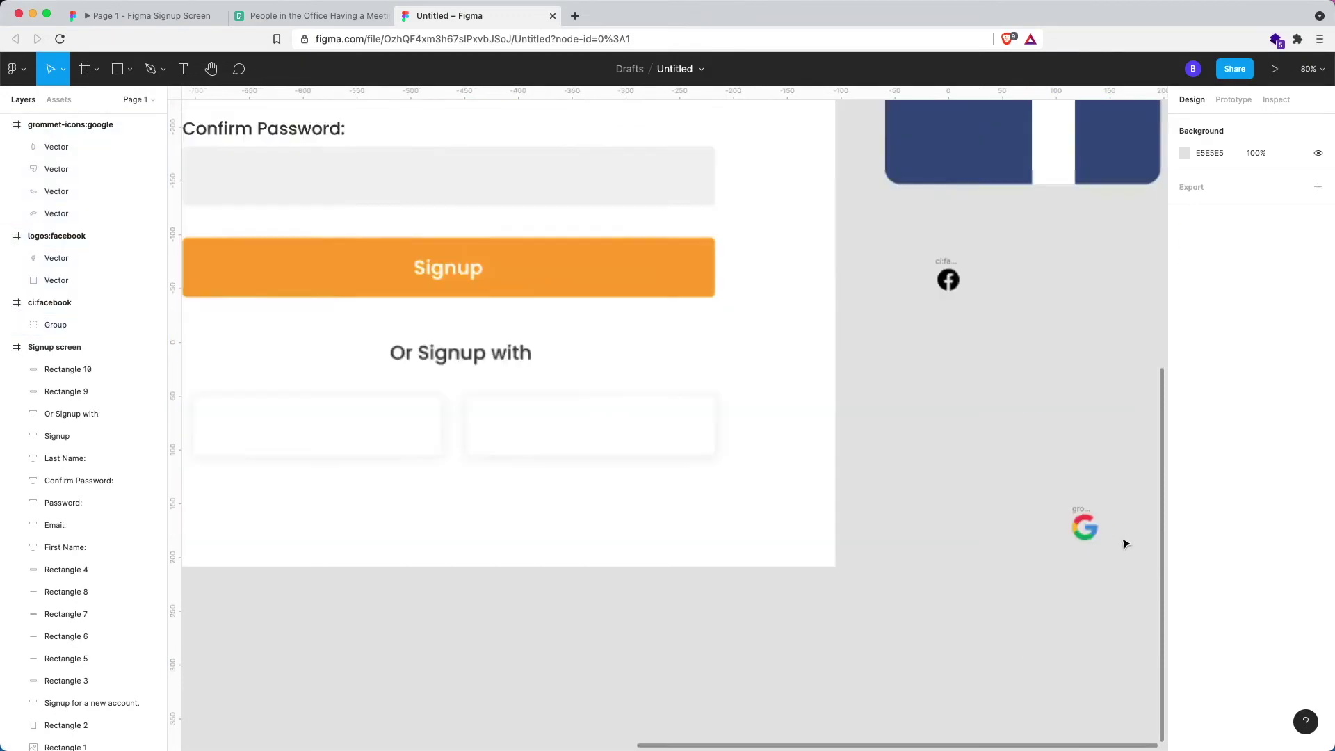
pyautogui.scroll(1, 1126, 543)
pyautogui.click(1077, 511)
pyautogui.hscroll(-3, 1078, 511)
pyautogui.scroll(1, 1077, 511)
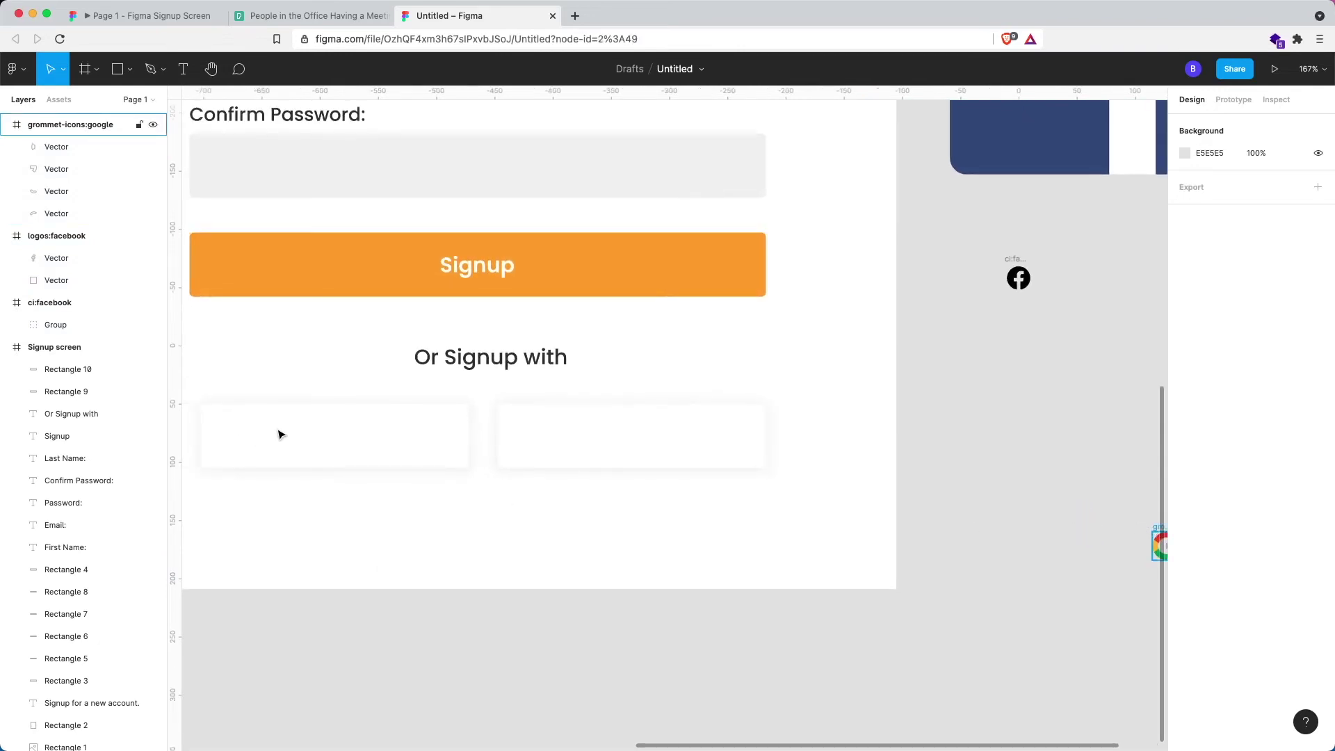
pyautogui.moveTo(283, 435); pyautogui.dragTo(269, 432)
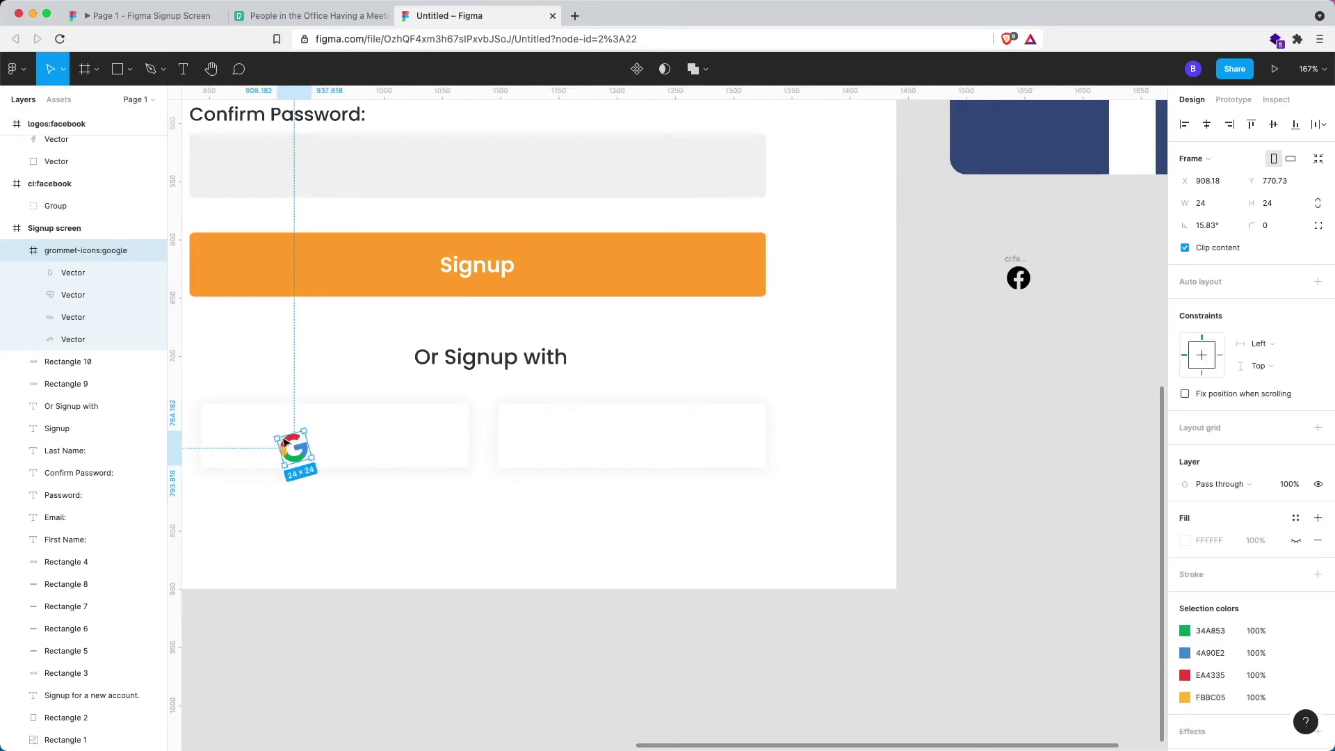
pyautogui.press('super+z')
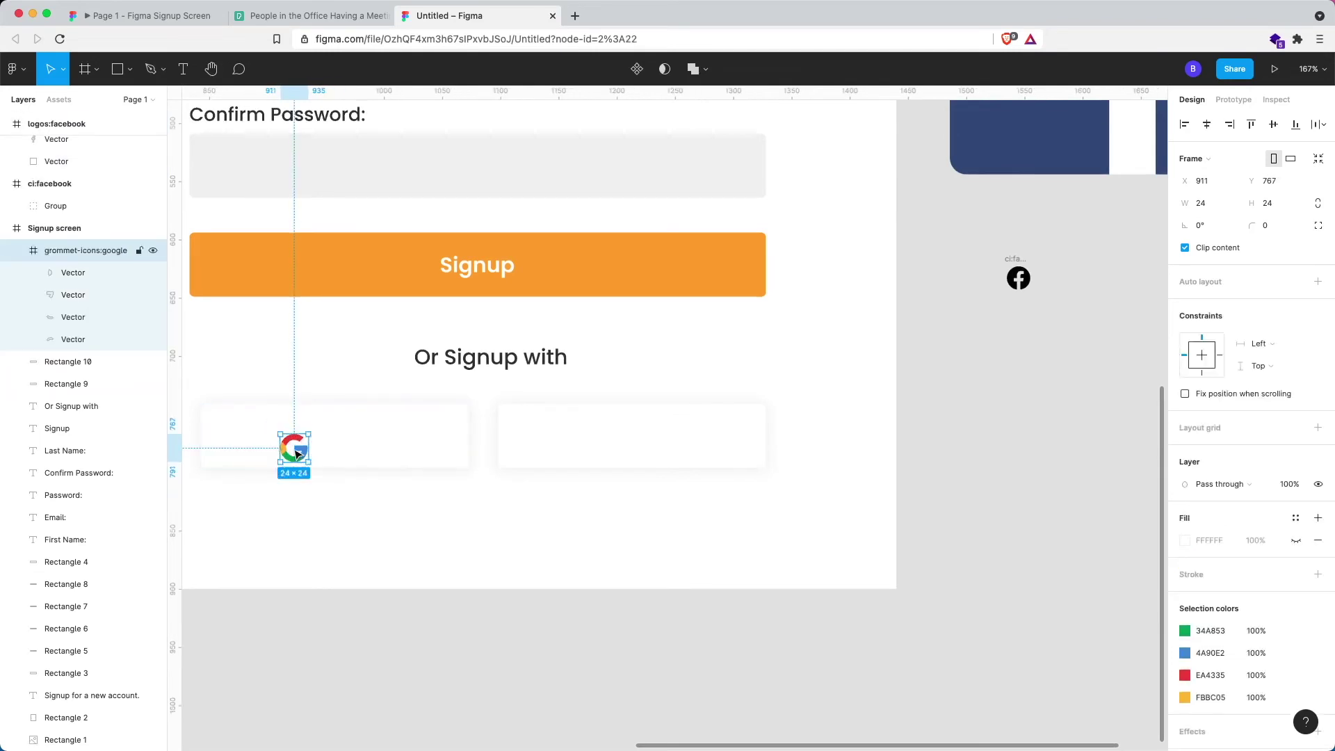
pyautogui.hscroll(-3, 297, 456)
pyautogui.moveTo(384, 461); pyautogui.dragTo(355, 449)
pyautogui.moveTo(352, 450); pyautogui.dragTo(350, 450)
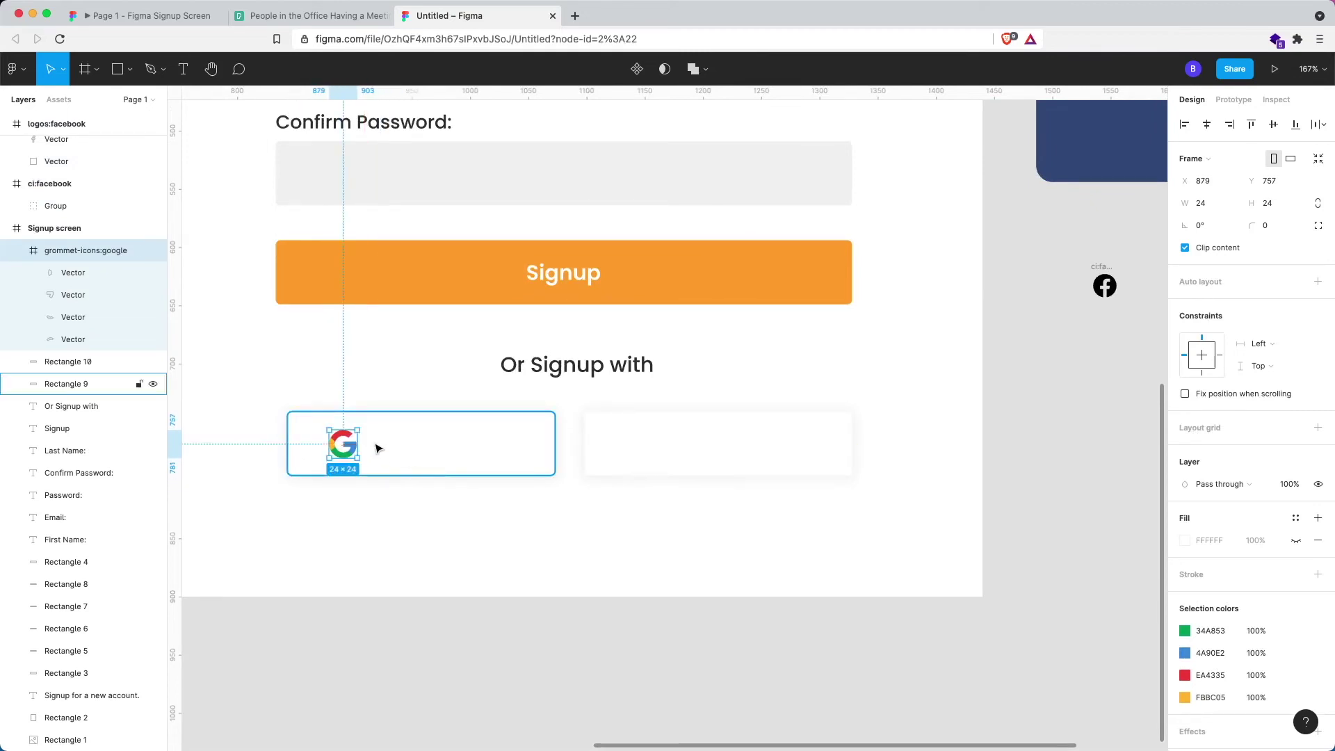
# Step: Add the text "Google" beside the Google icon and set its font weight to SemiBold
pyautogui.press('t')
pyautogui.click(374, 442)
pyautogui.write('Googl')
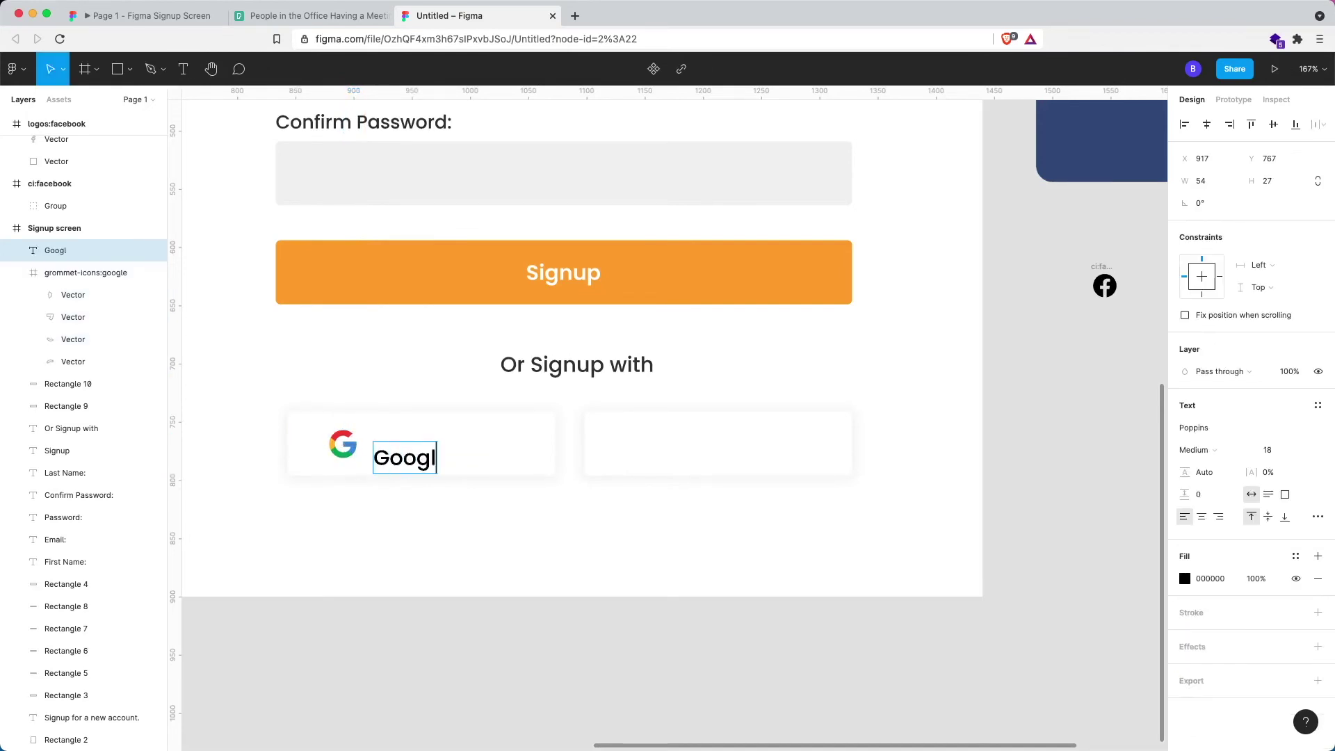
pyautogui.write('e')
pyautogui.press('super+a')
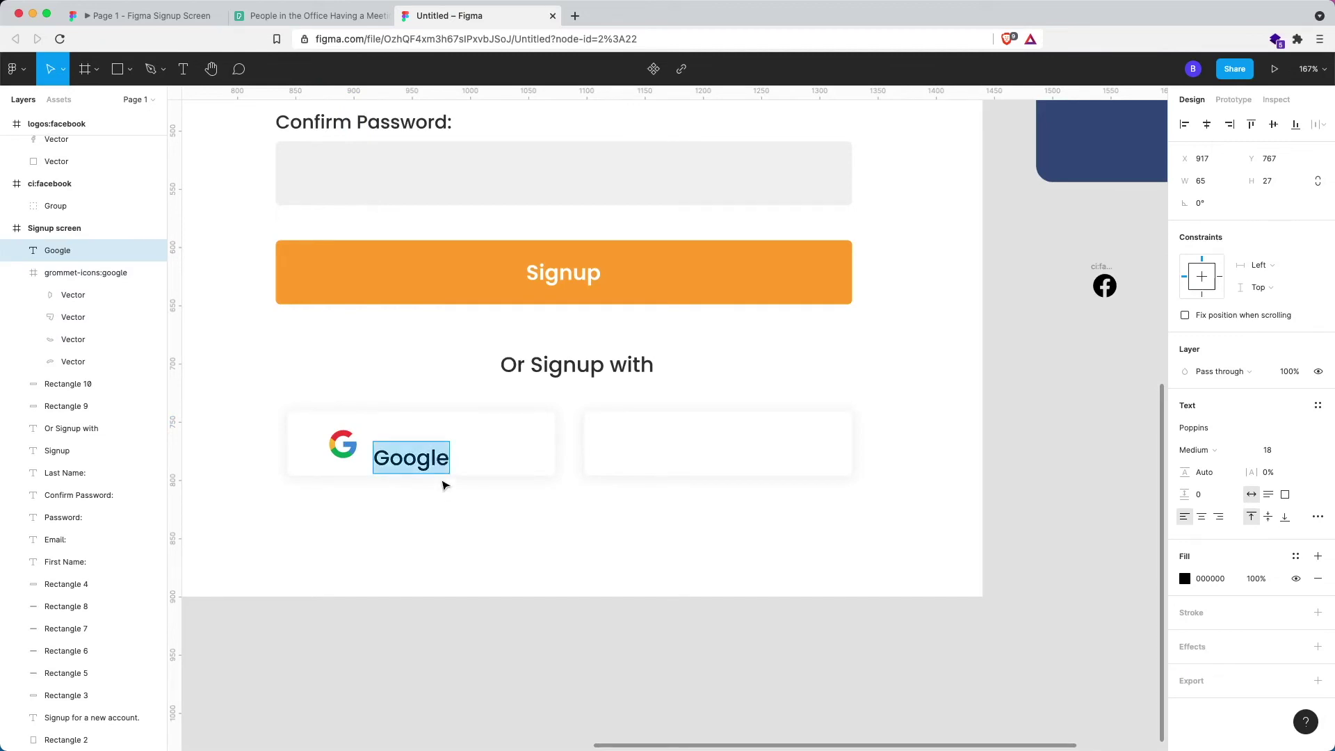
pyautogui.click(1222, 453)
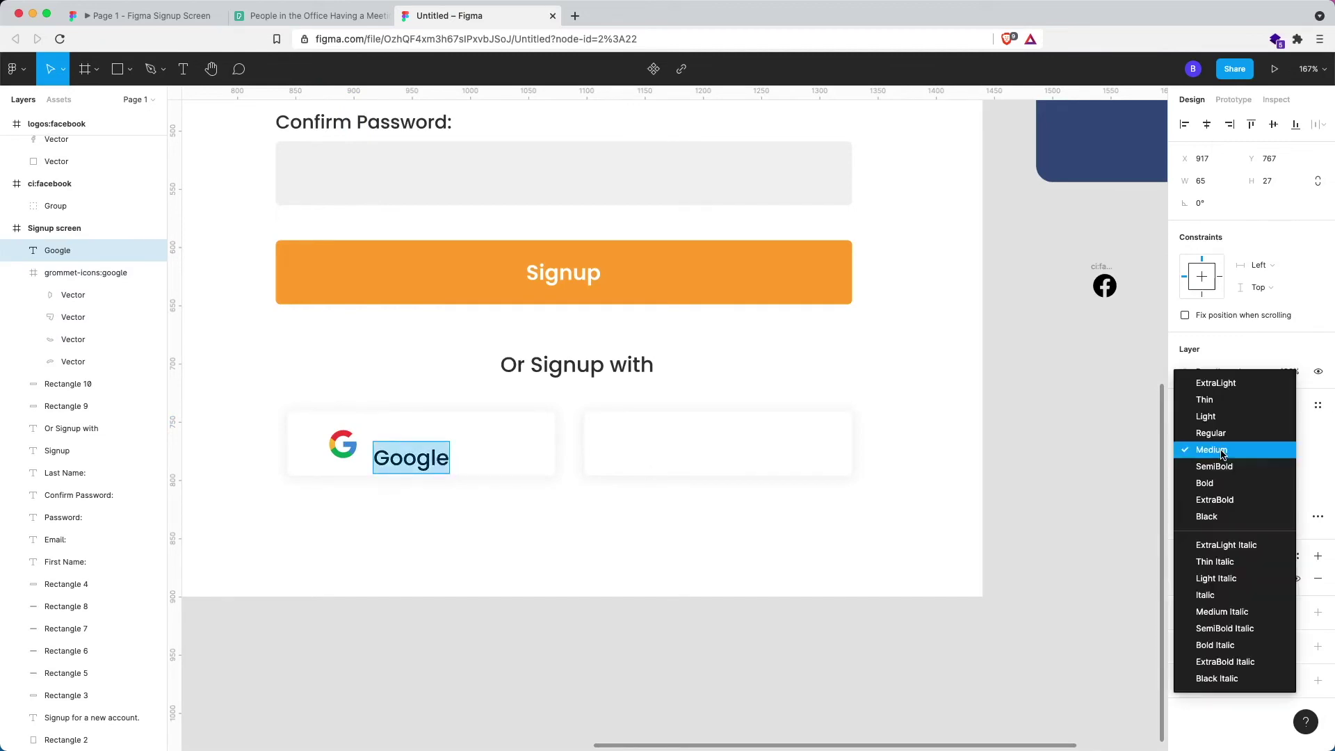
pyautogui.click(1222, 466)
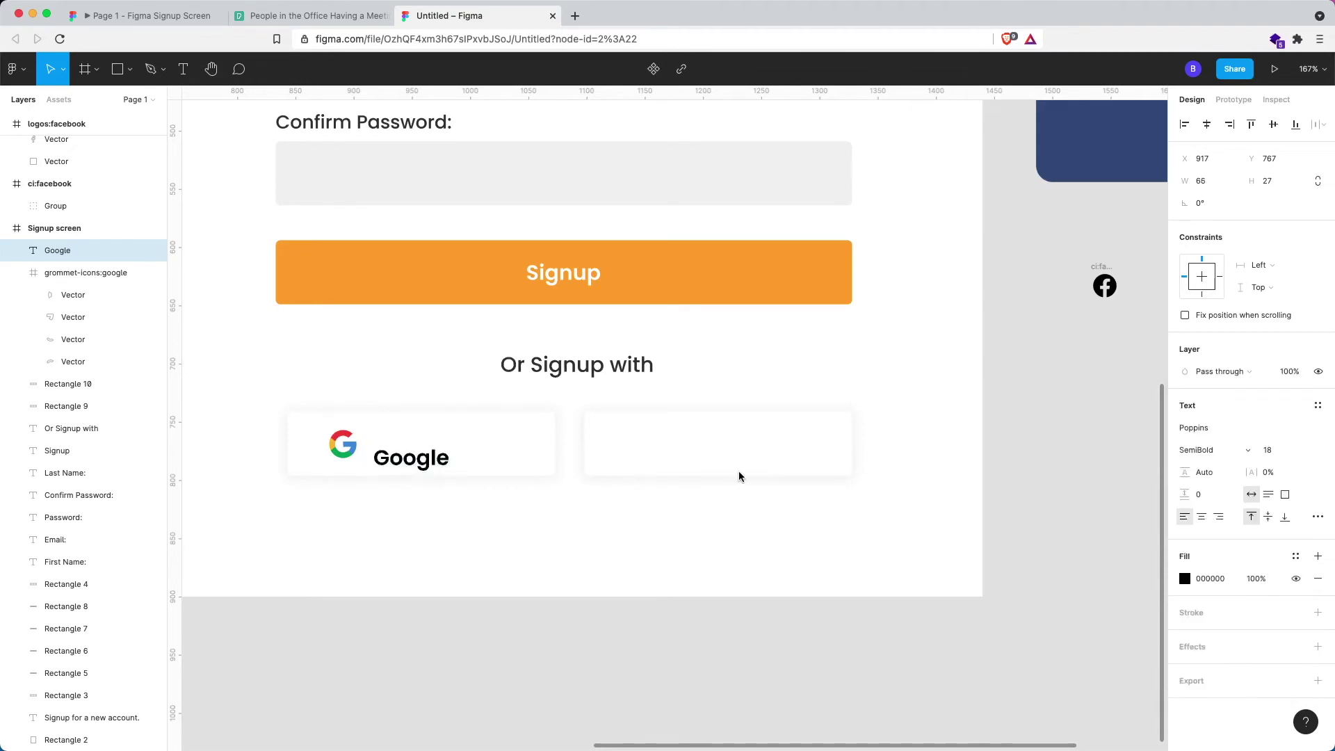
pyautogui.press('Escape')
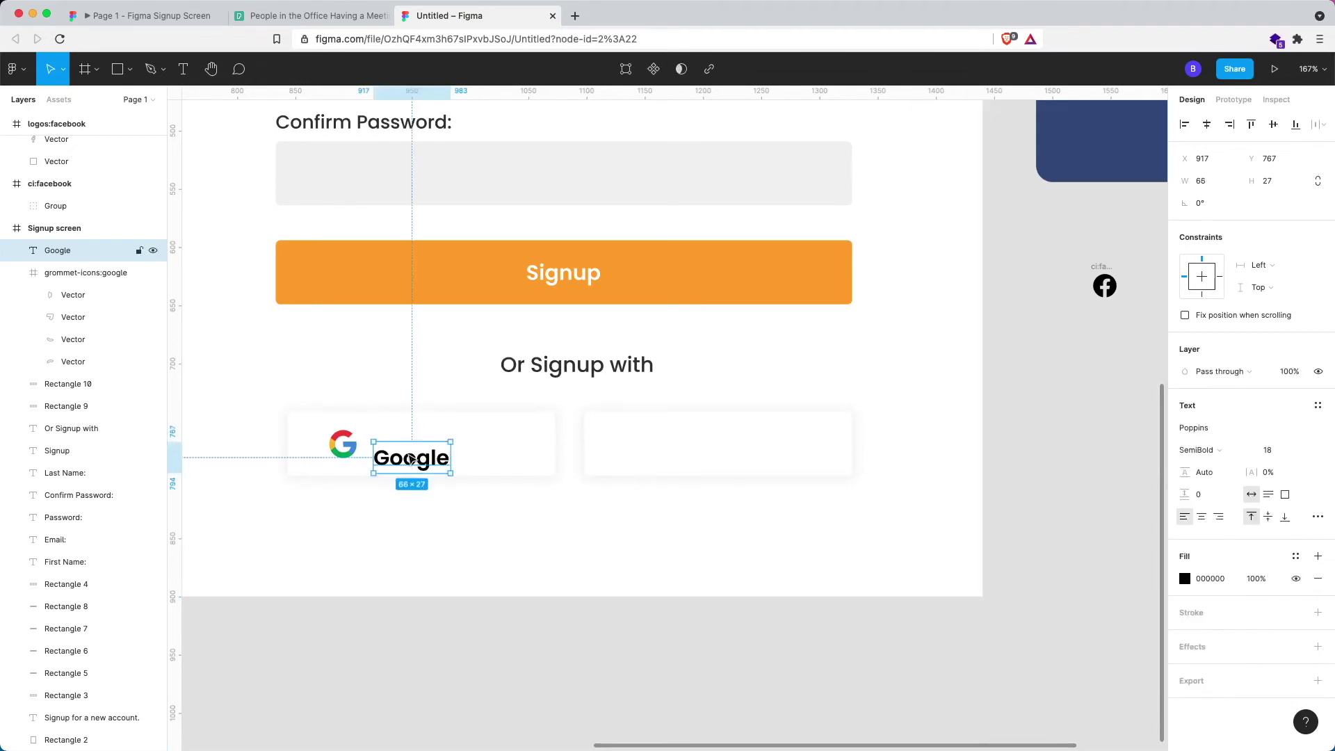
# Step: Give the "Google" text the 353535 fill of "Or Signup with" and move it level with the Google icon
pyautogui.click(579, 359)
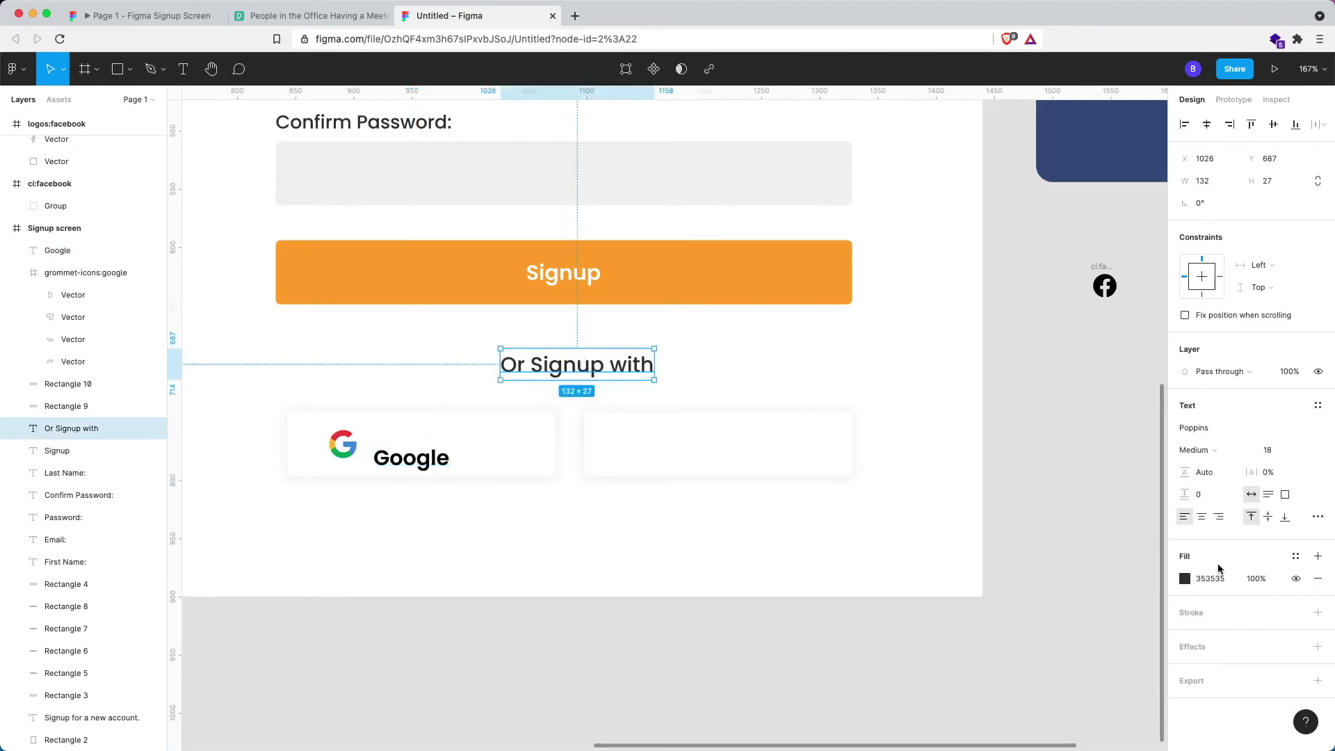
pyautogui.hotkey('shift', 'Tab')
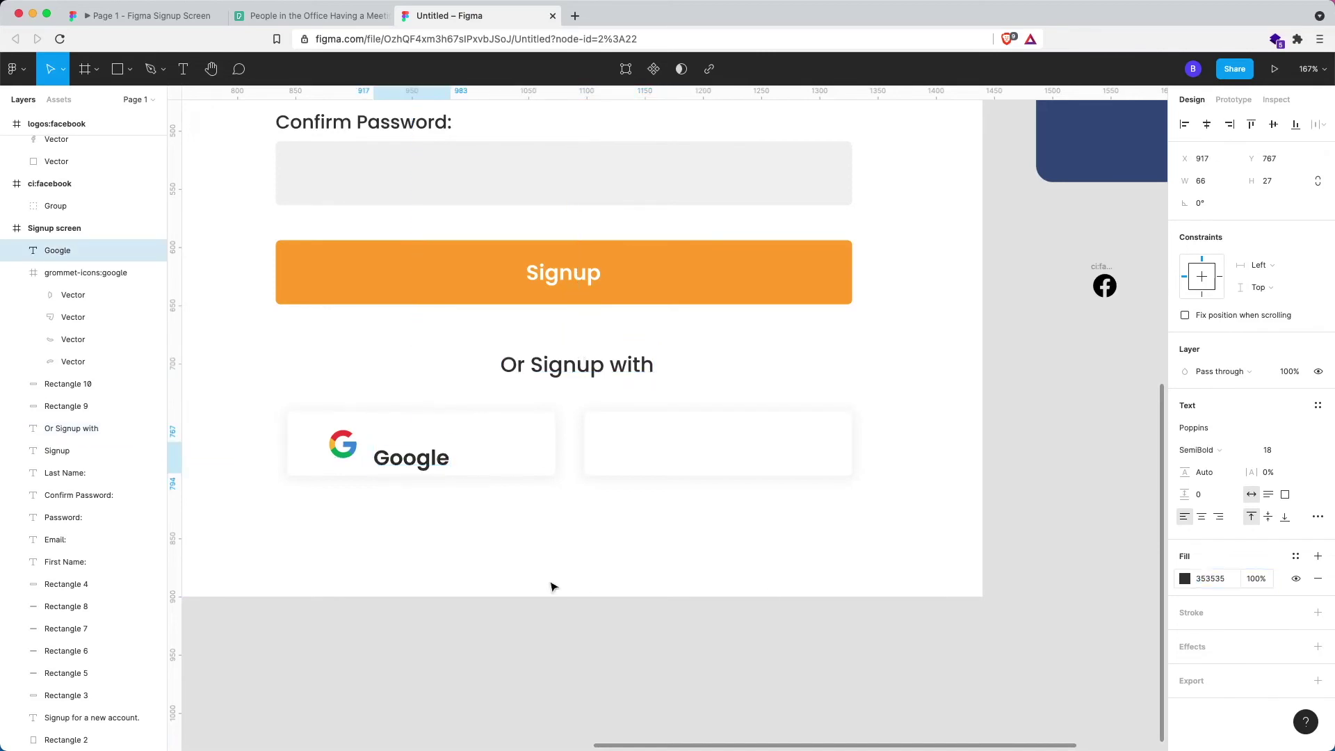
pyautogui.moveTo(403, 456); pyautogui.dragTo(405, 439)
pyautogui.press('Left')
pyautogui.click(355, 446)
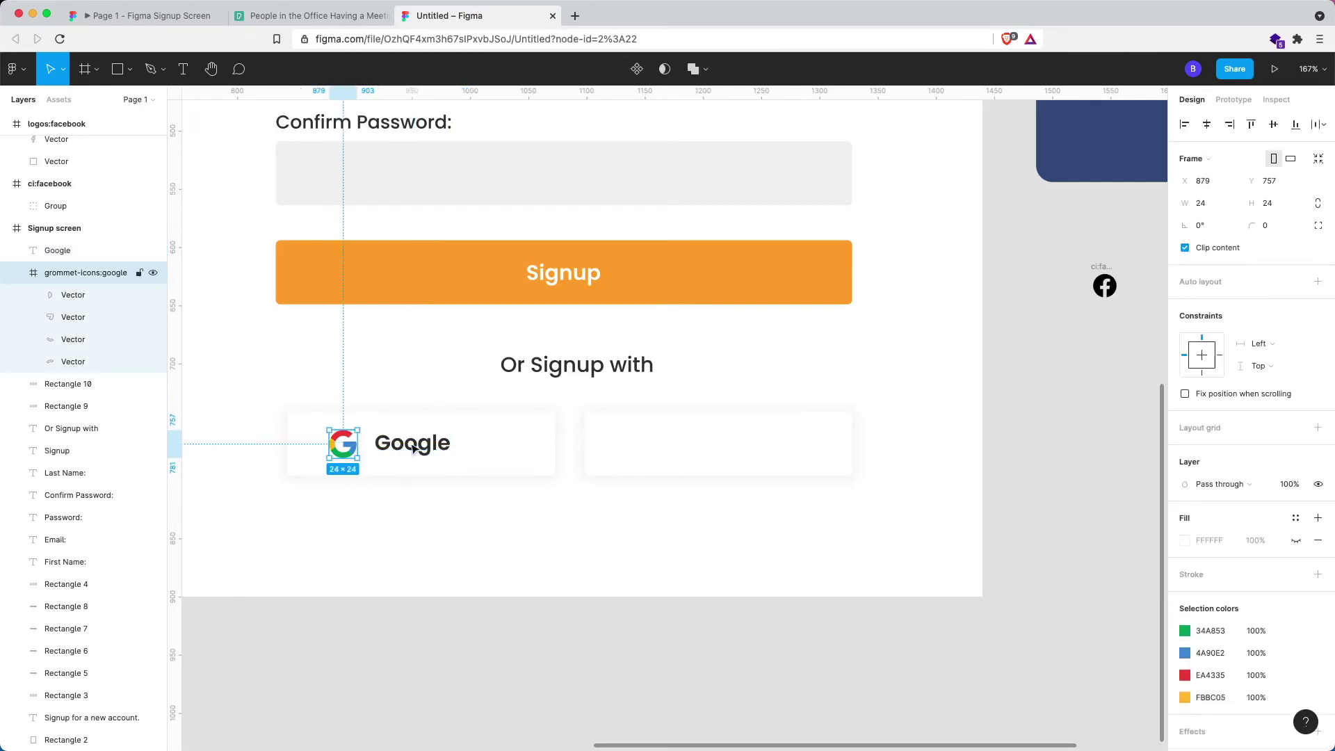
# Step: Align and group the Google icon and its text, then centre the group horizontally and vertically in the first white rectangle
pyautogui.keyDown('shift'); pyautogui.click(413, 448); pyautogui.keyUp('shift')
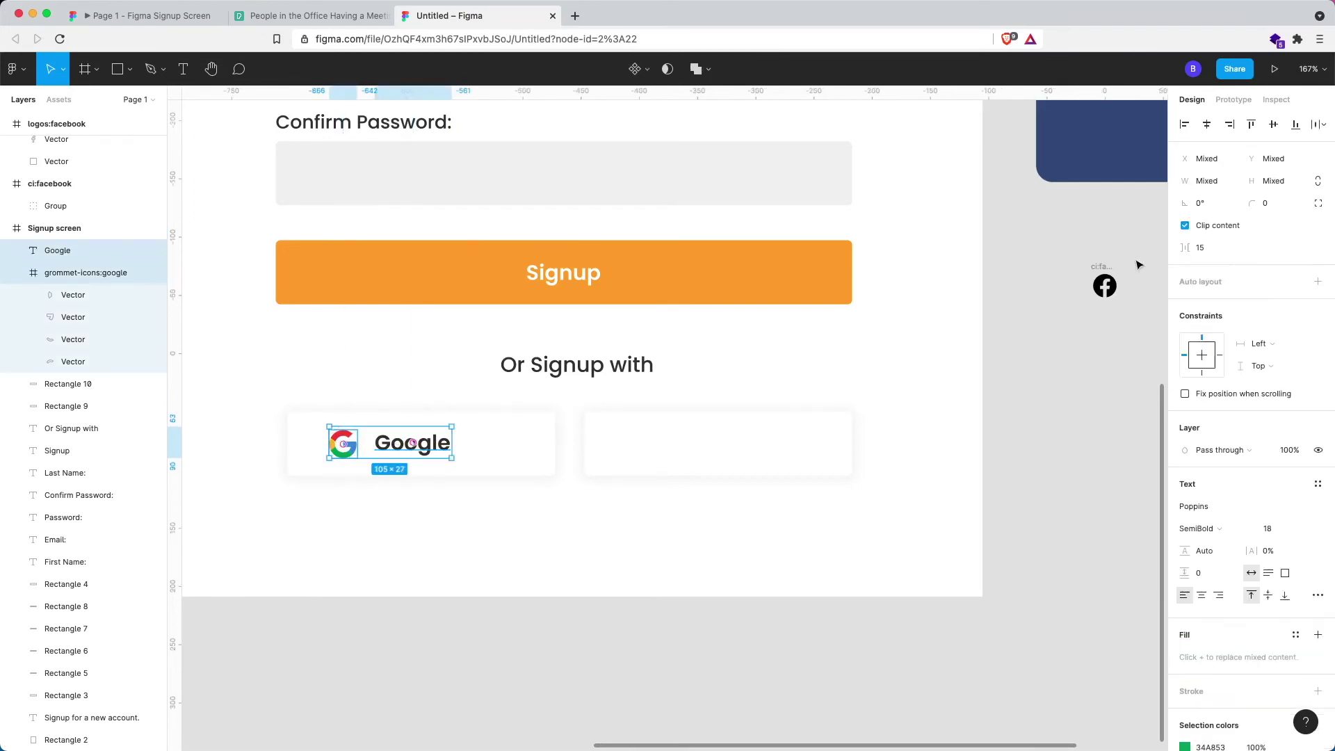
pyautogui.click(1272, 124)
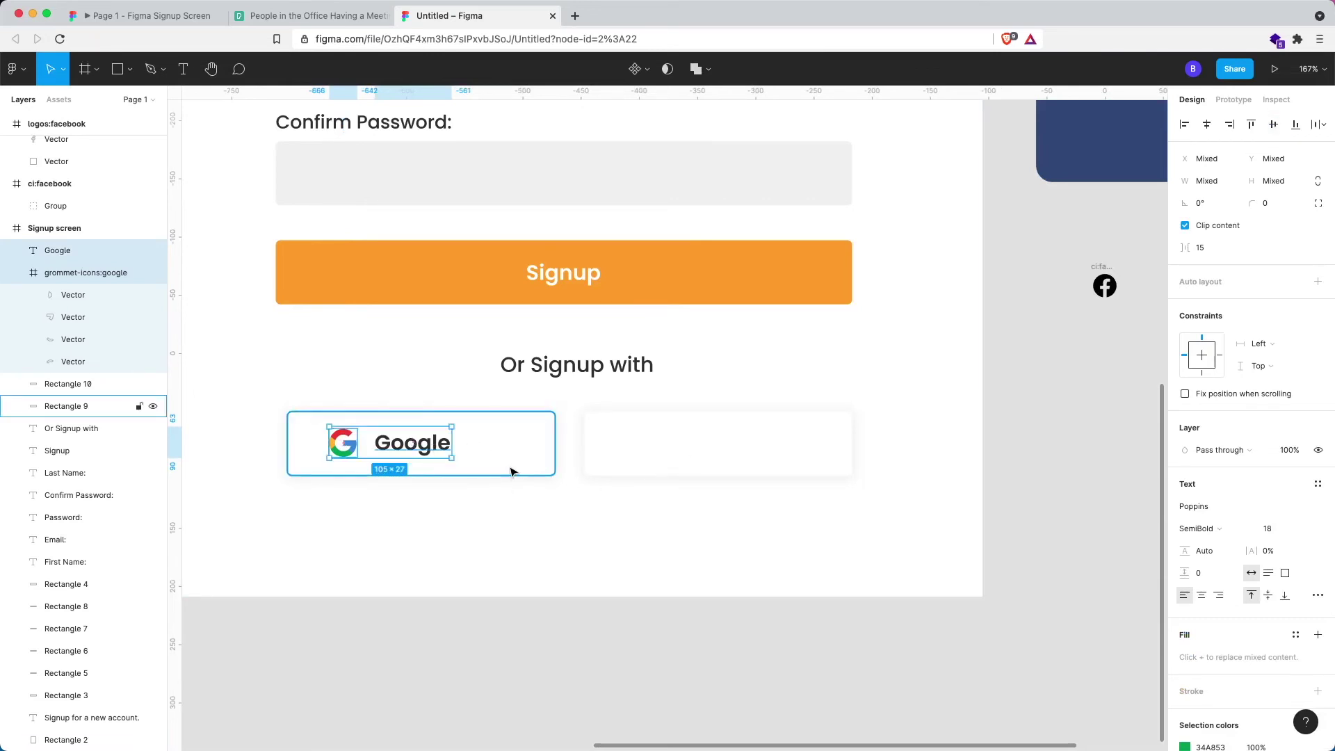
pyautogui.press('super+g')
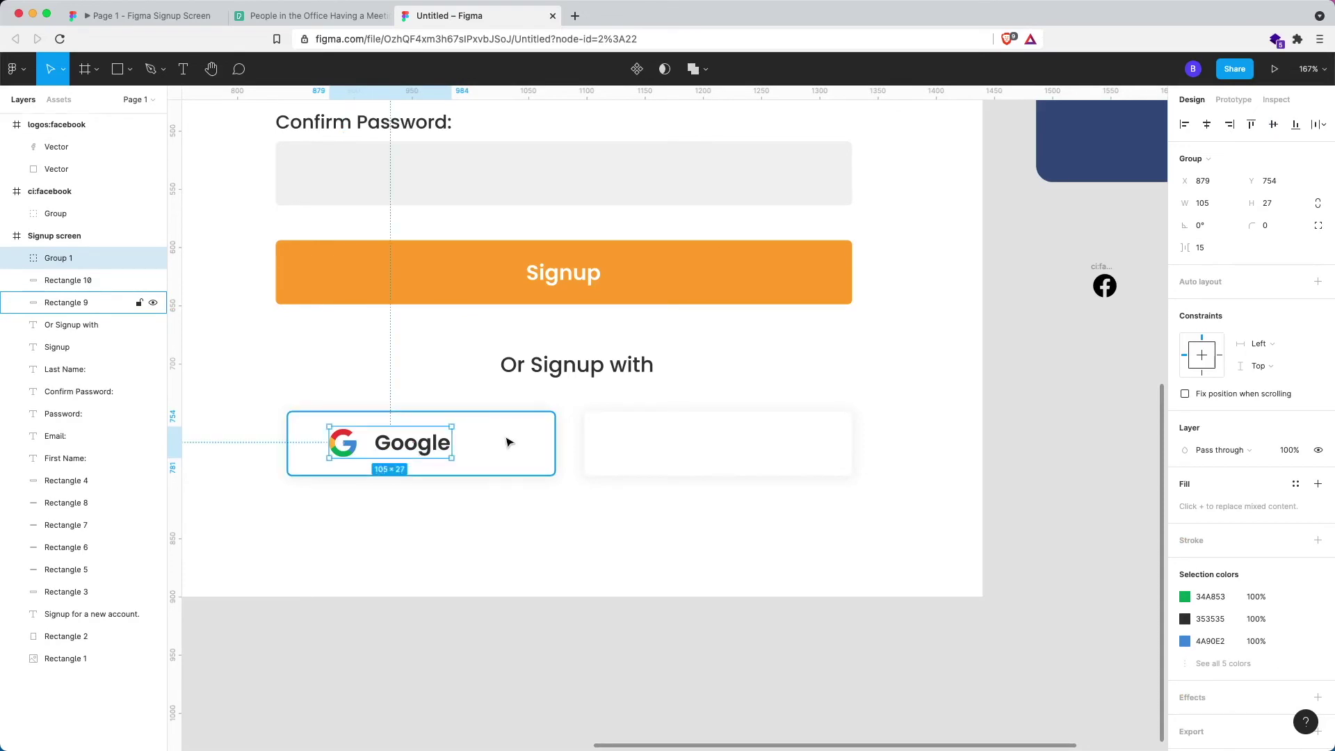
pyautogui.keyDown('shift'); pyautogui.click(511, 442); pyautogui.keyUp('shift')
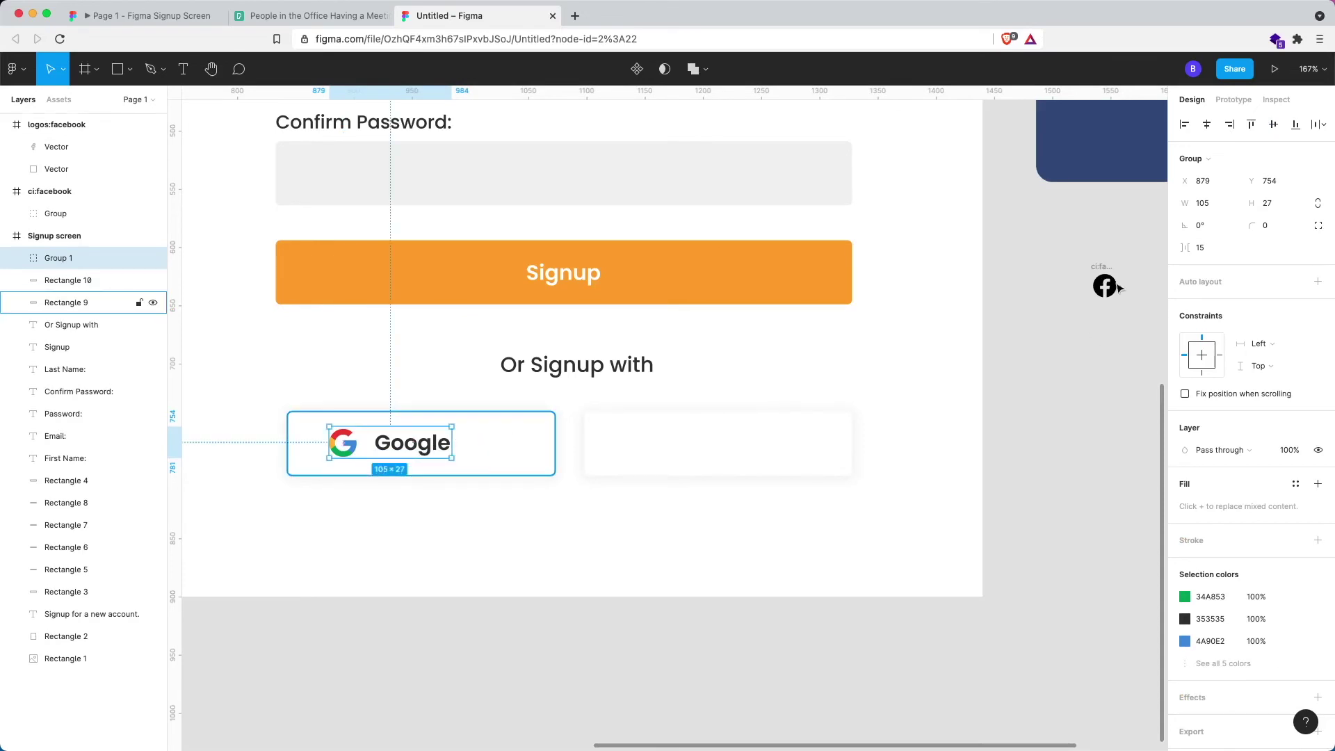
pyautogui.click(1273, 124)
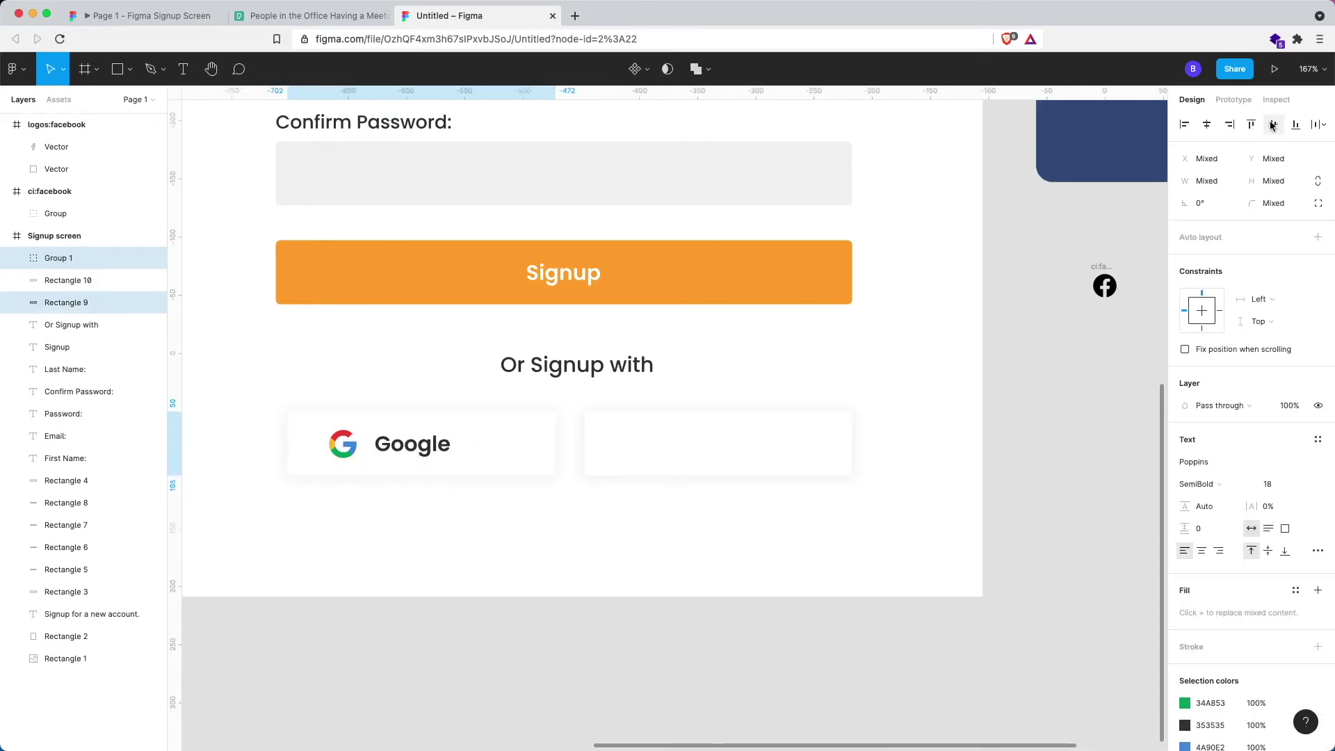
pyautogui.click(1206, 124)
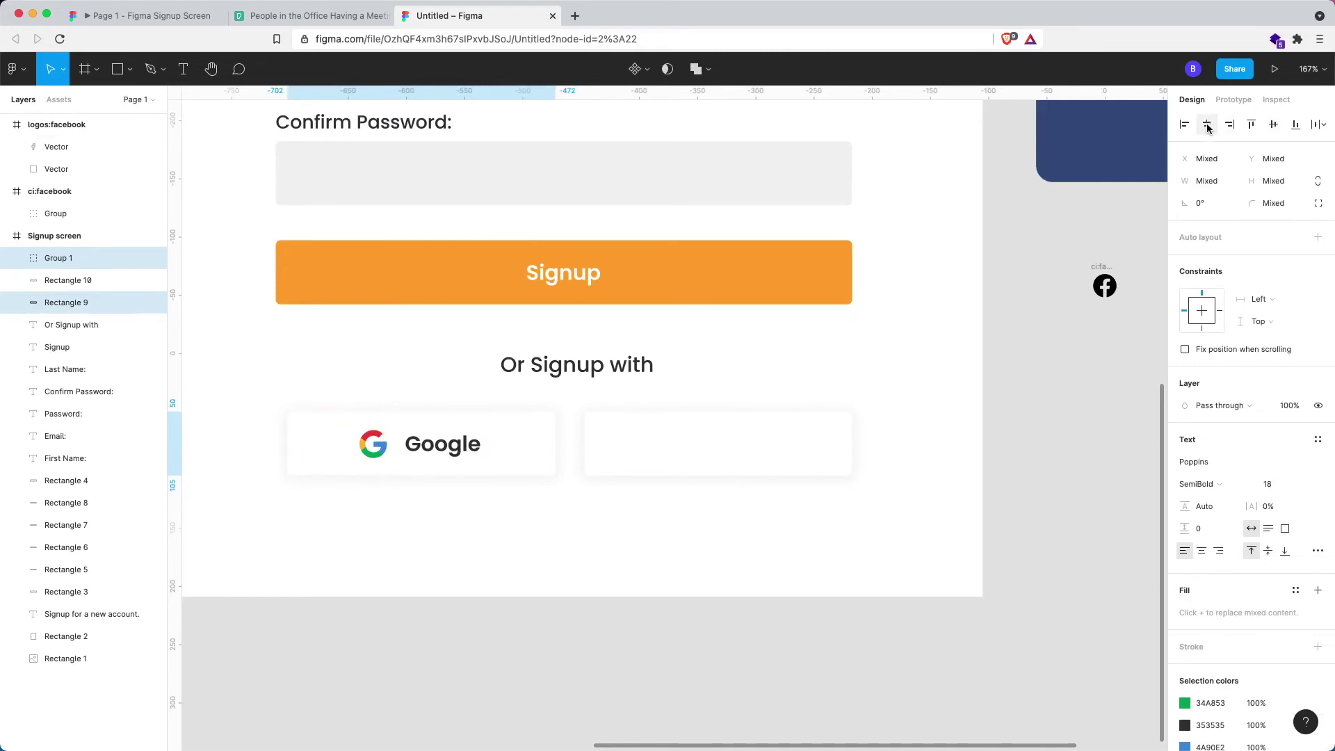
# Step: Move the small black Facebook icon into the second white rectangle, at X 1122, Y 758
pyautogui.hscroll(5, 688, 604)
pyautogui.hscroll(-1, 887, 563)
pyautogui.click(912, 473)
pyautogui.hscroll(-2, 913, 473)
pyautogui.scroll(2, 913, 473)
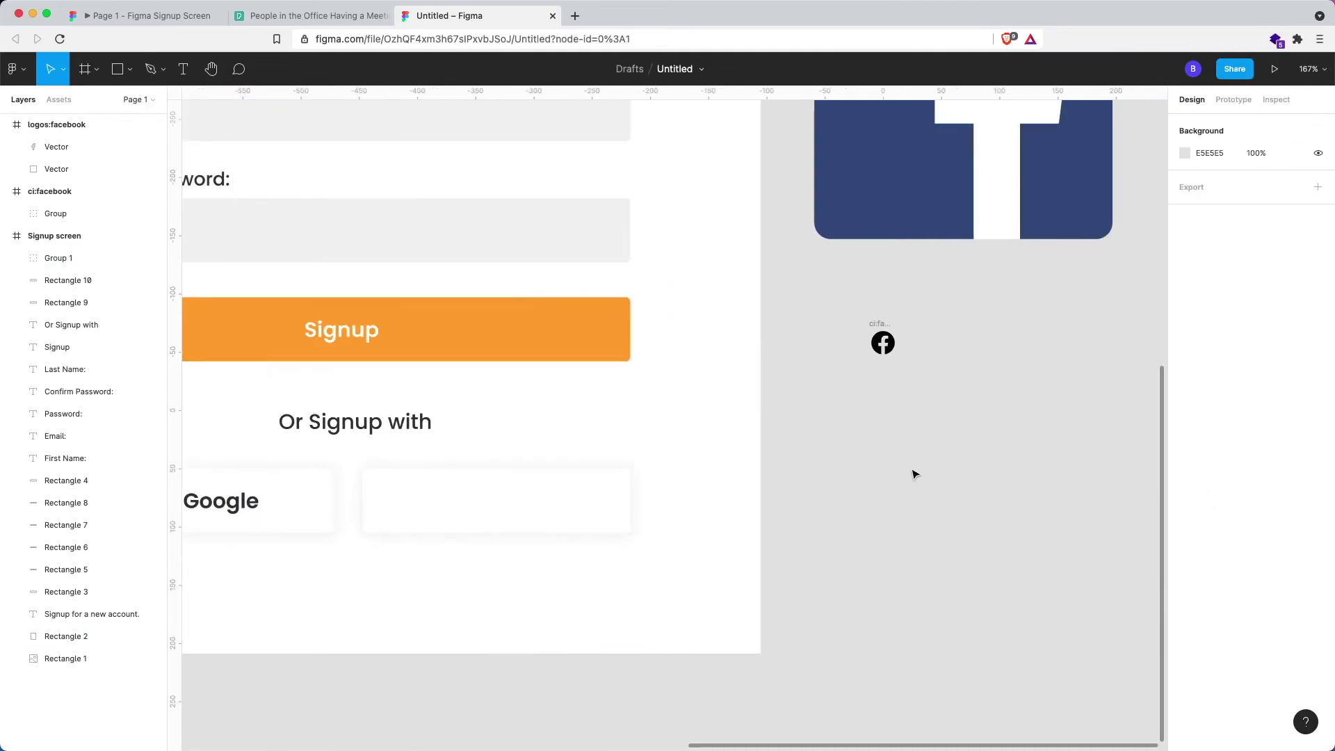
pyautogui.click(880, 324)
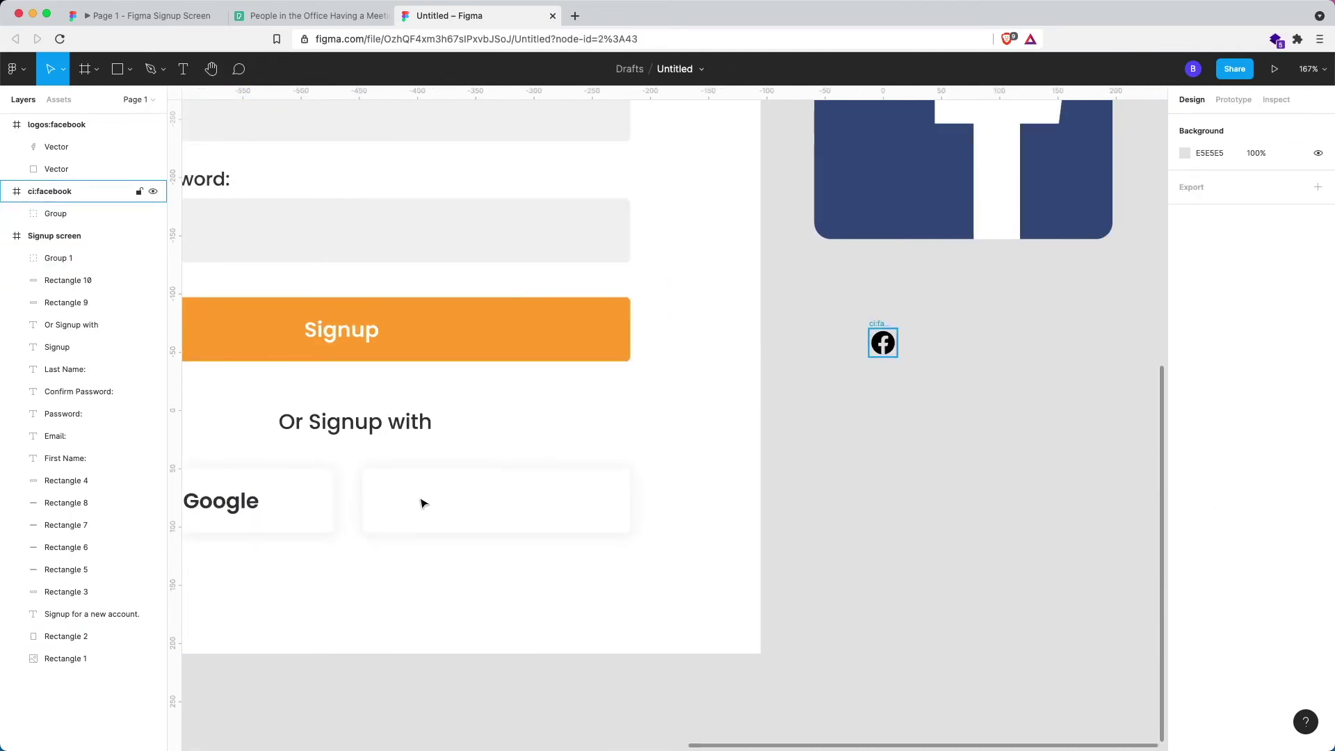
pyautogui.moveTo(423, 503); pyautogui.dragTo(401, 483)
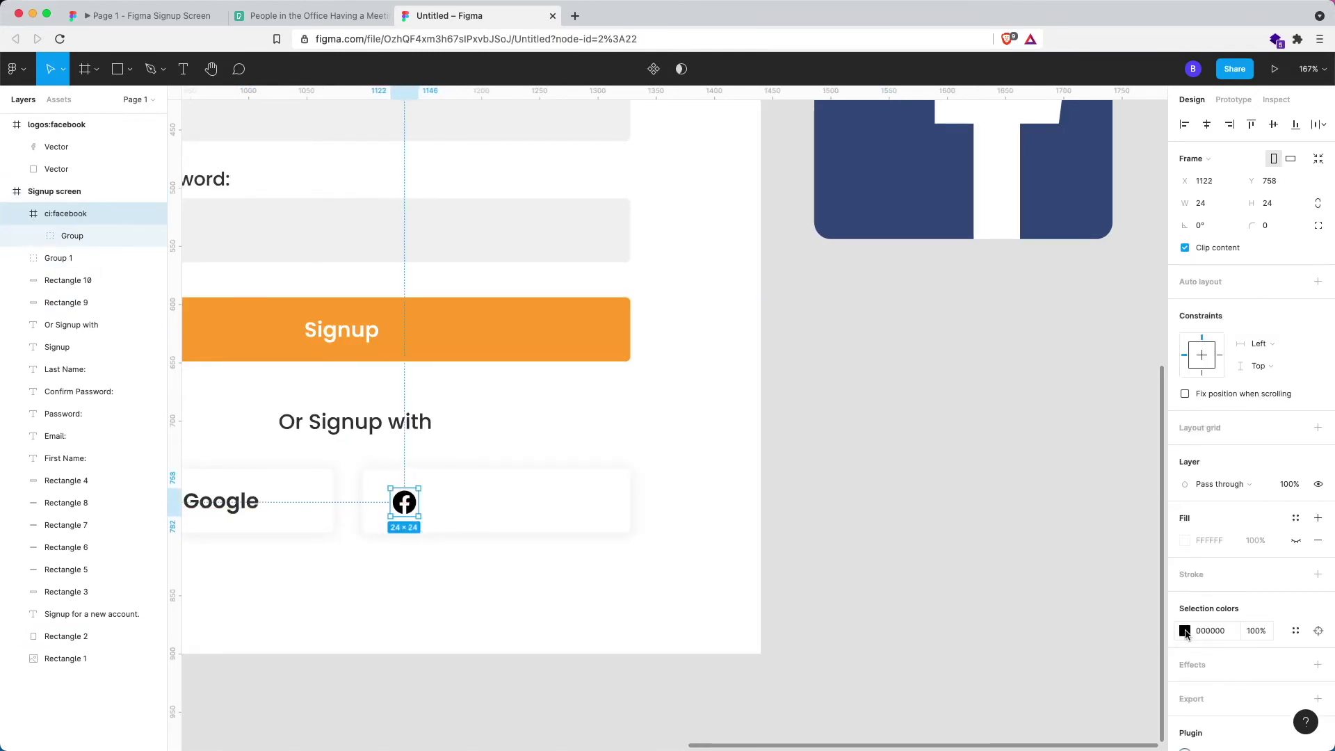
# Step: Recolour the small Facebook icon to 395185, sampled from the large blue Facebook logo
pyautogui.click(1185, 630)
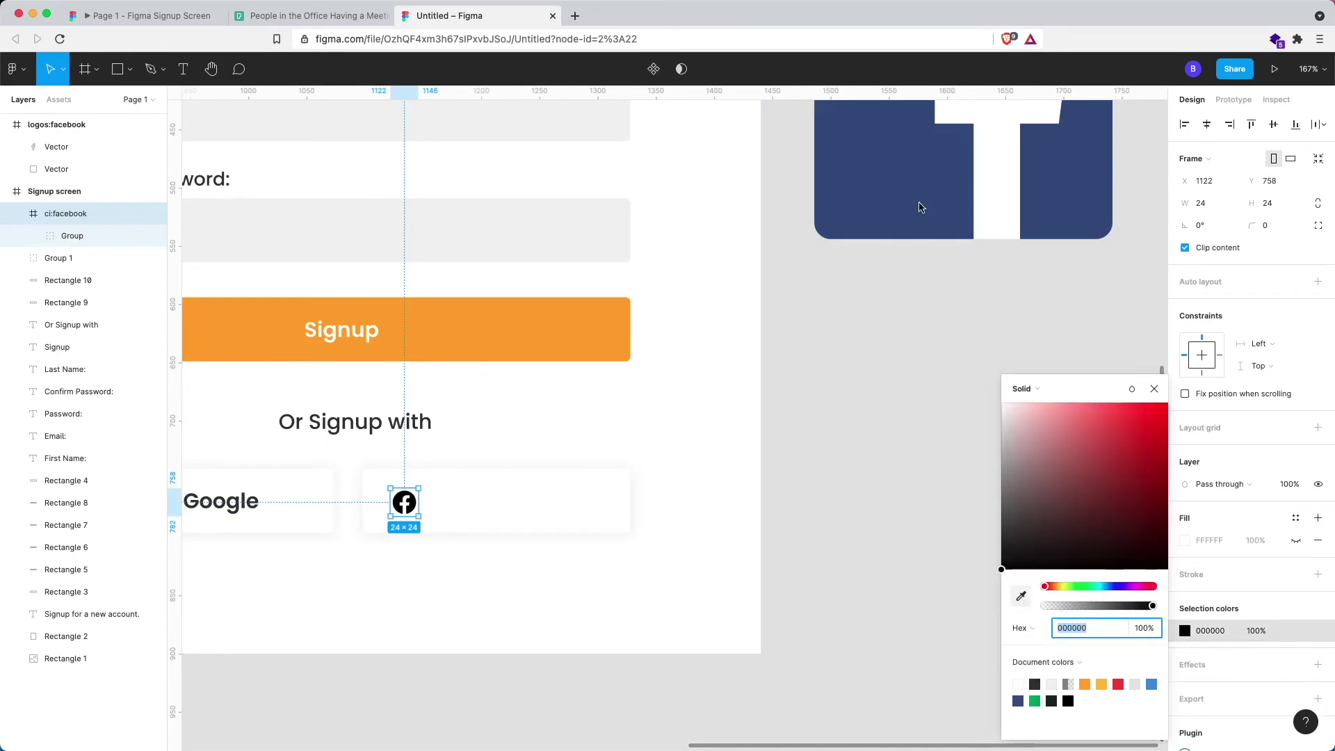
pyautogui.press('i')
pyautogui.click(921, 197)
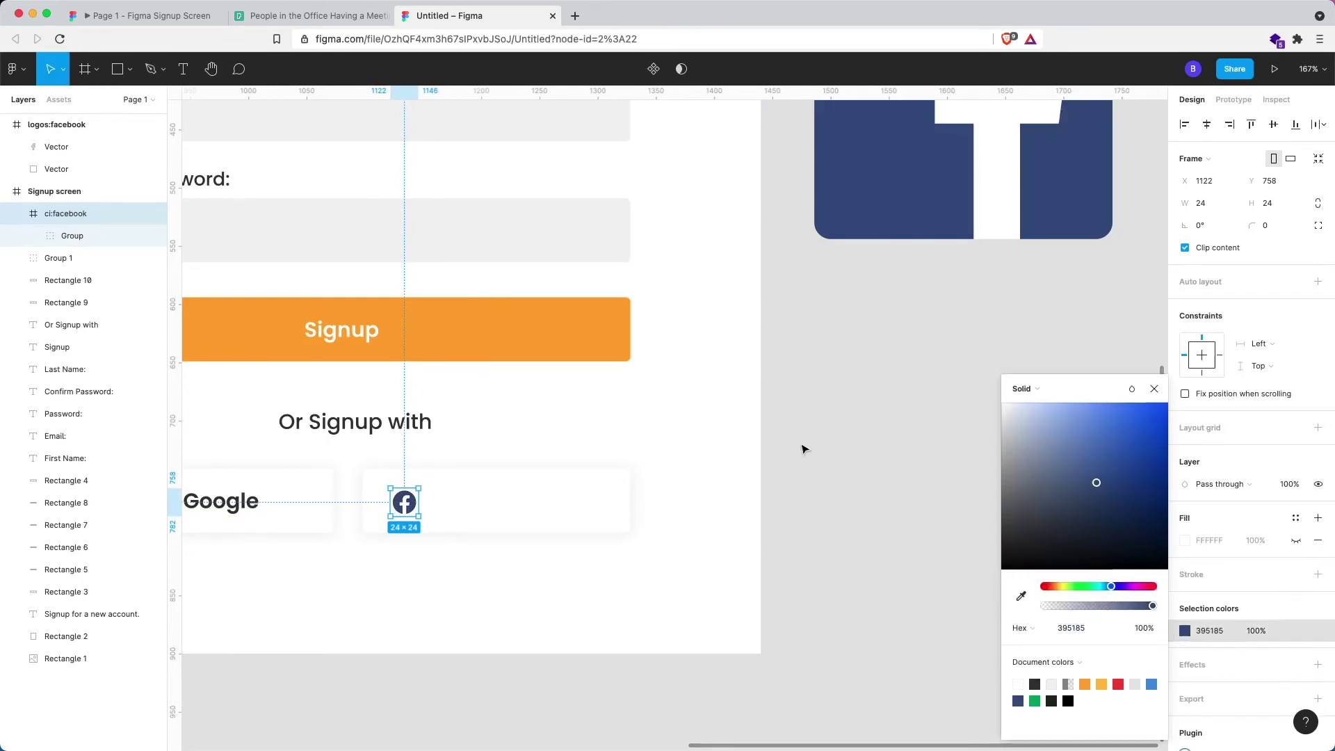
pyautogui.click(931, 248)
# Step: Delete the large blue Facebook logo beside the signup frame
pyautogui.scroll(3, 926, 246)
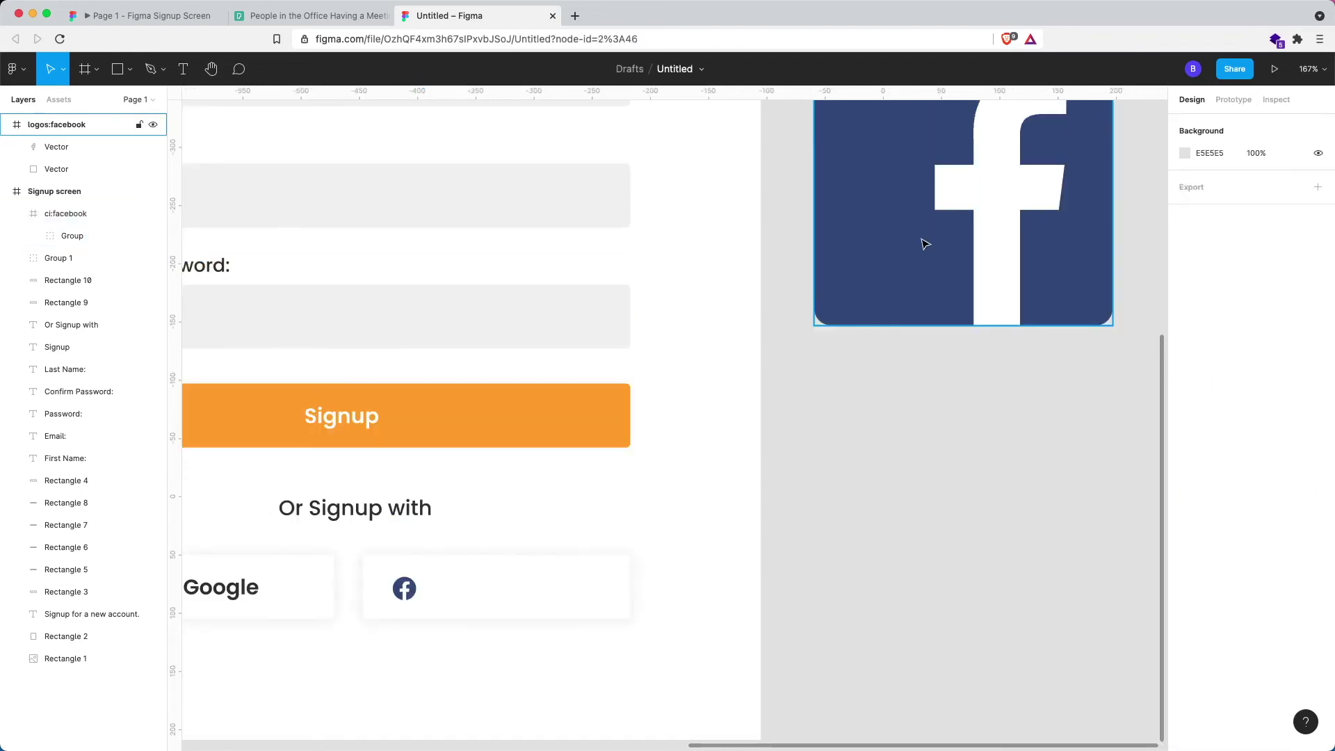
pyautogui.click(925, 244)
pyautogui.press('Delete')
# Step: Enlarge the Facebook icon in the second white rectangle to 28 × 28 about its centre
pyautogui.scroll(3, 885, 444)
pyautogui.scroll(-4, 885, 445)
pyautogui.hscroll(-3, 885, 445)
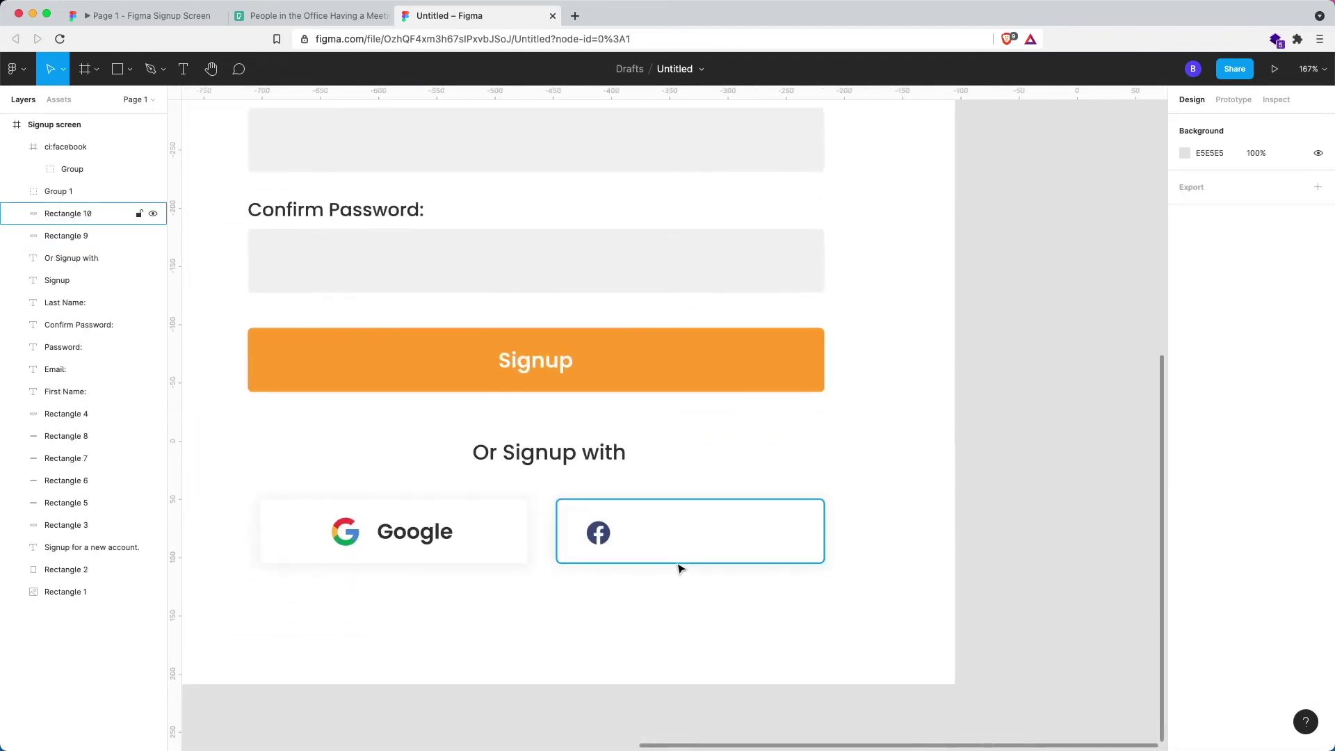
pyautogui.scroll(5, 638, 546)
pyautogui.click(579, 525)
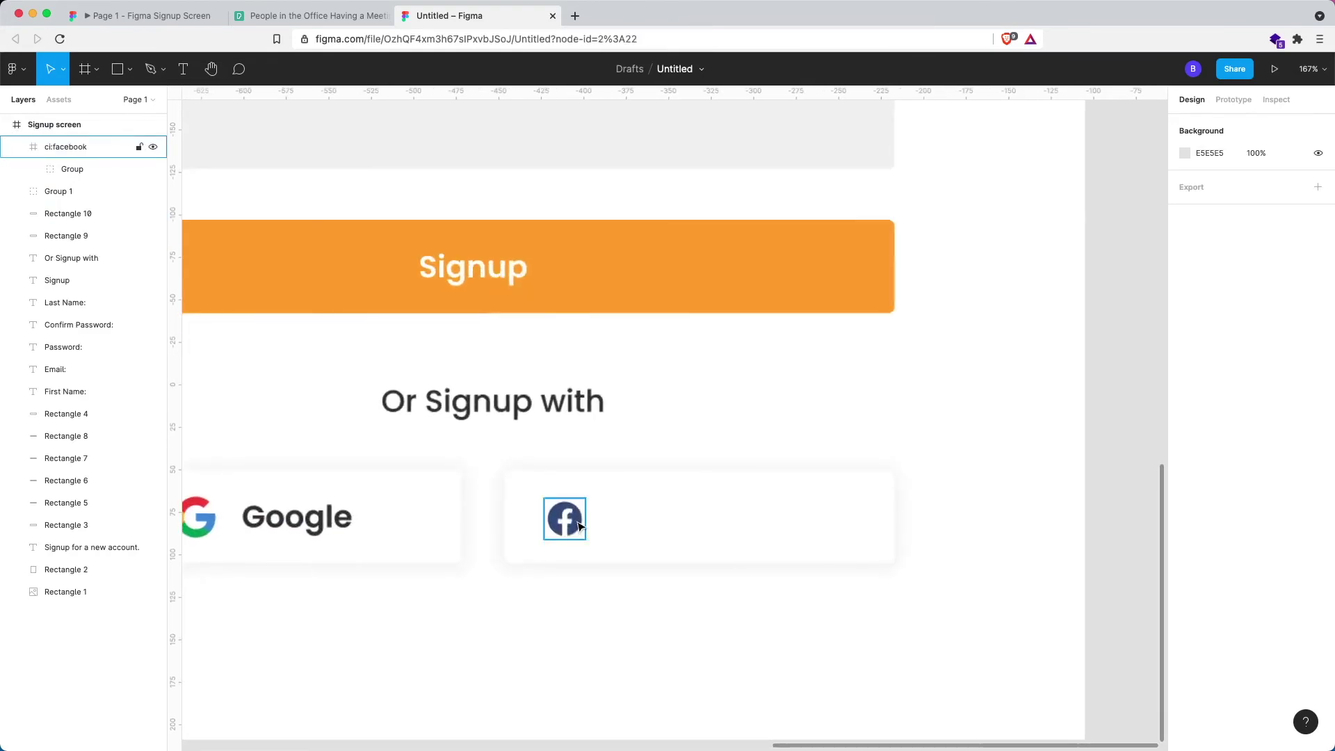
pyautogui.click(579, 525)
pyautogui.scroll(5, 586, 536)
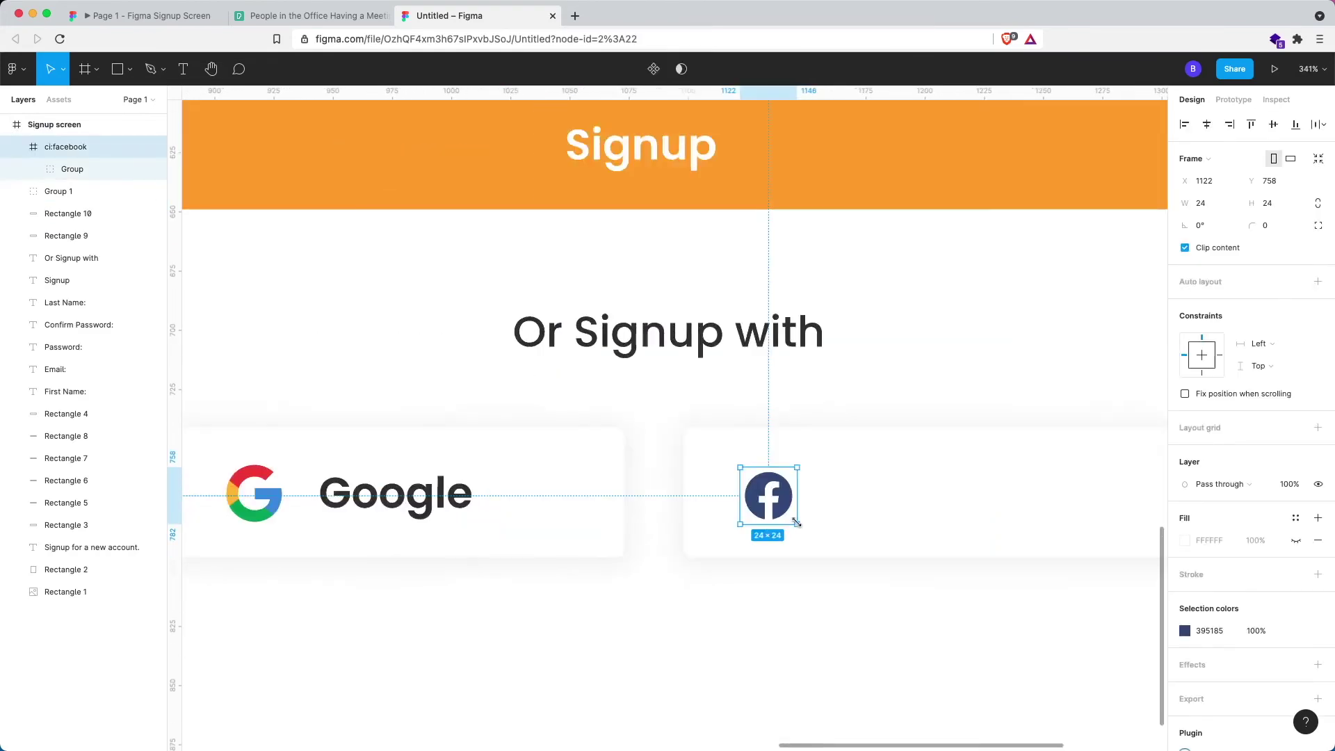
pyautogui.moveTo(796, 522); pyautogui.dragTo(802, 531)
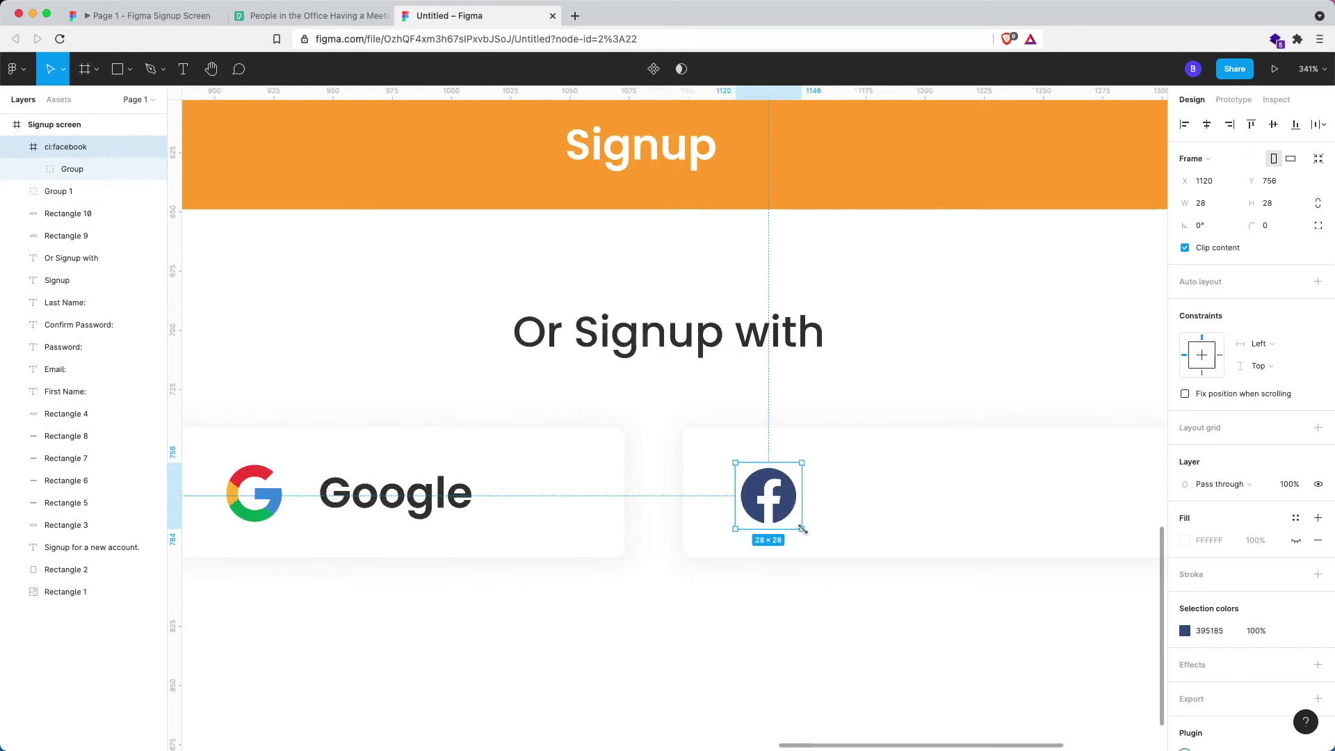
# Step: Add the text "Facebook" beside the Facebook icon in the second white rectangle
pyautogui.hscroll(5, 774, 513)
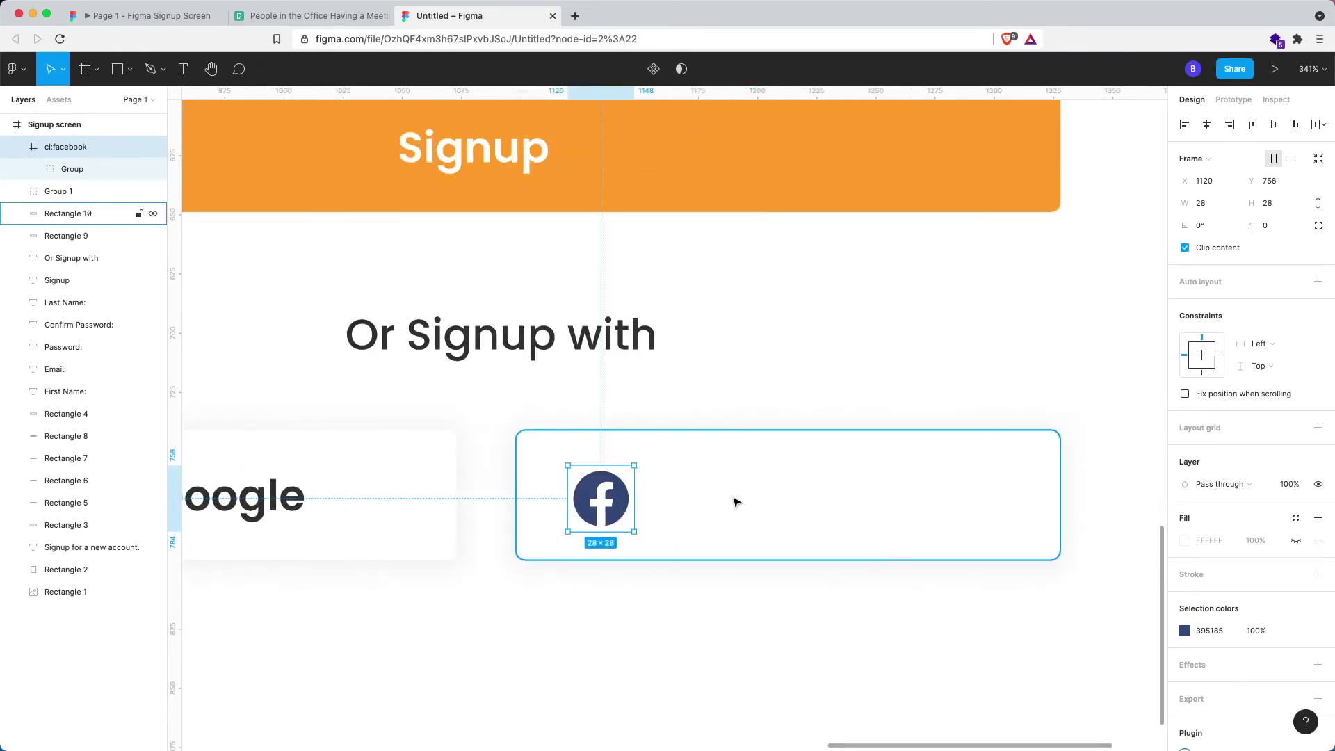
pyautogui.press('t')
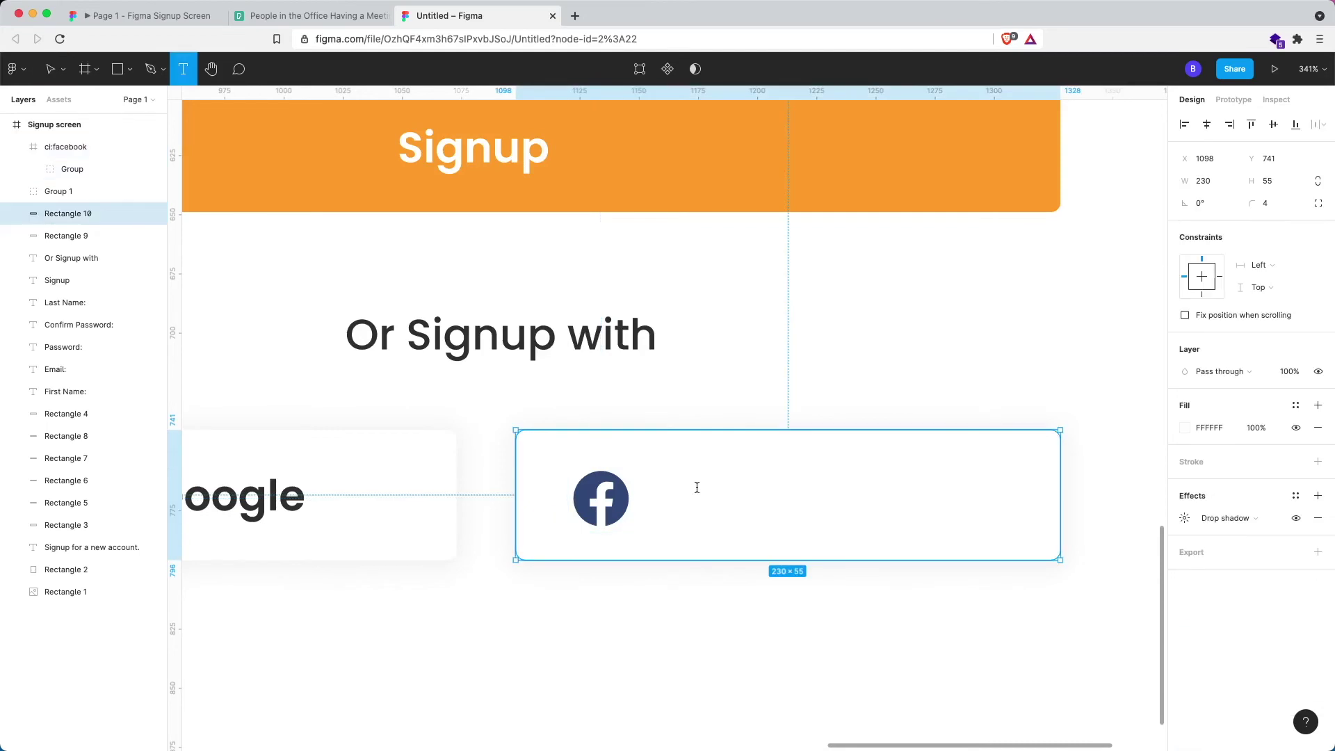
pyautogui.click(696, 490)
pyautogui.write('Facebook')
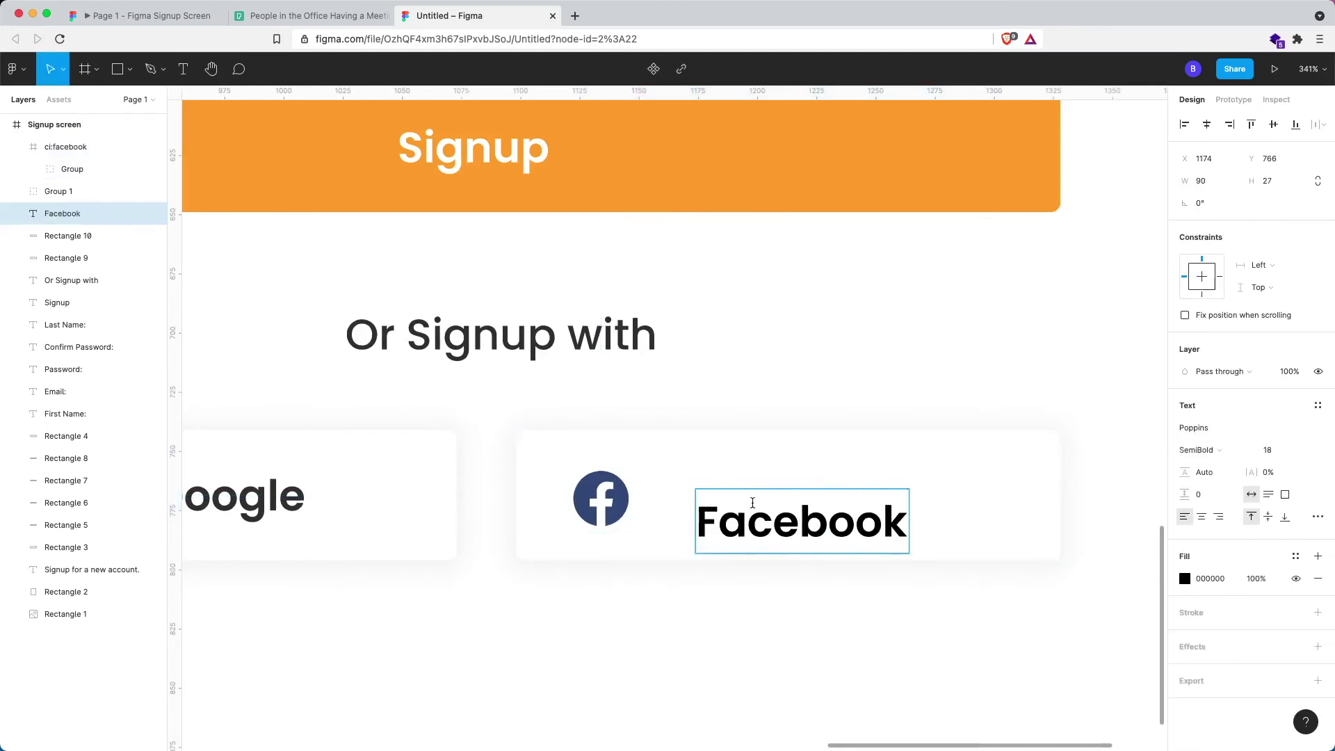
# Step: Give the "Facebook" text the 353535 fill of "Or Signup with"
pyautogui.click(594, 336)
pyautogui.tripleClick(594, 336)
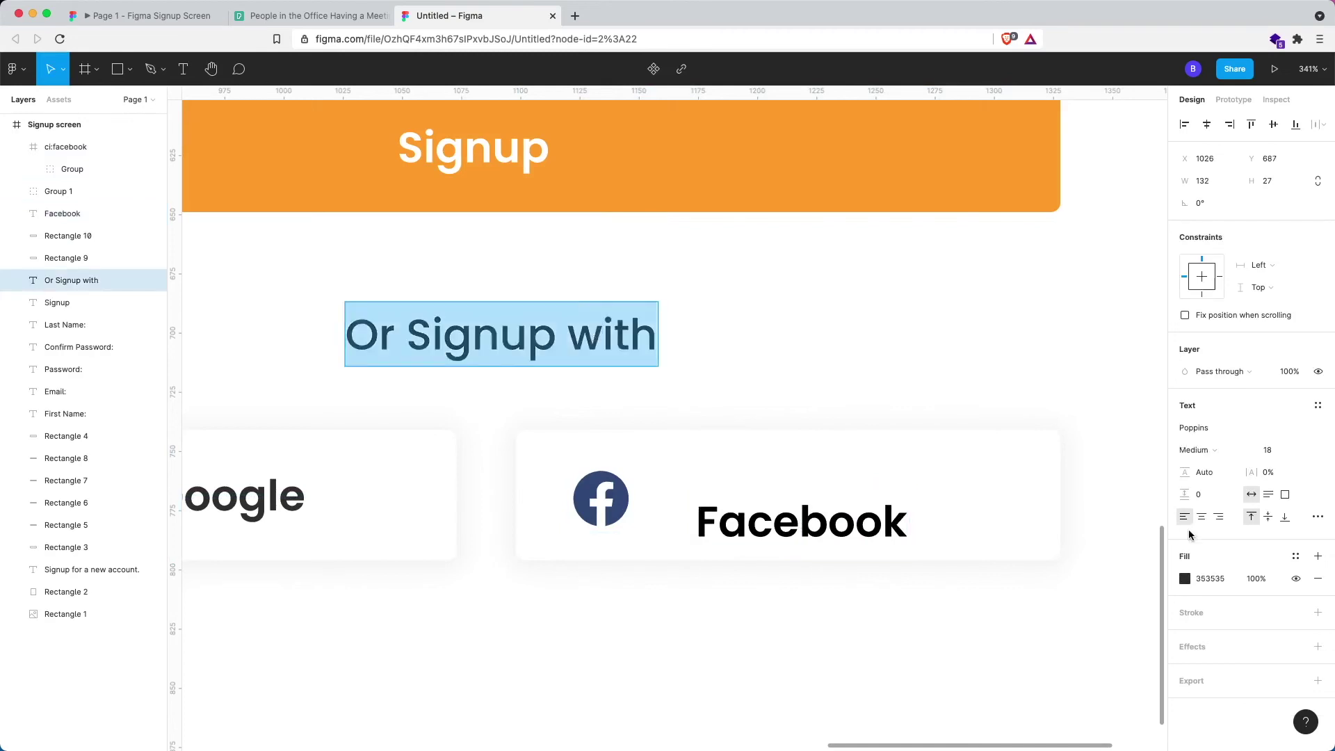
pyautogui.click(1216, 574)
pyautogui.hotkey('ctrl', 'c')
pyautogui.doubleClick(822, 532)
pyautogui.click(1211, 584)
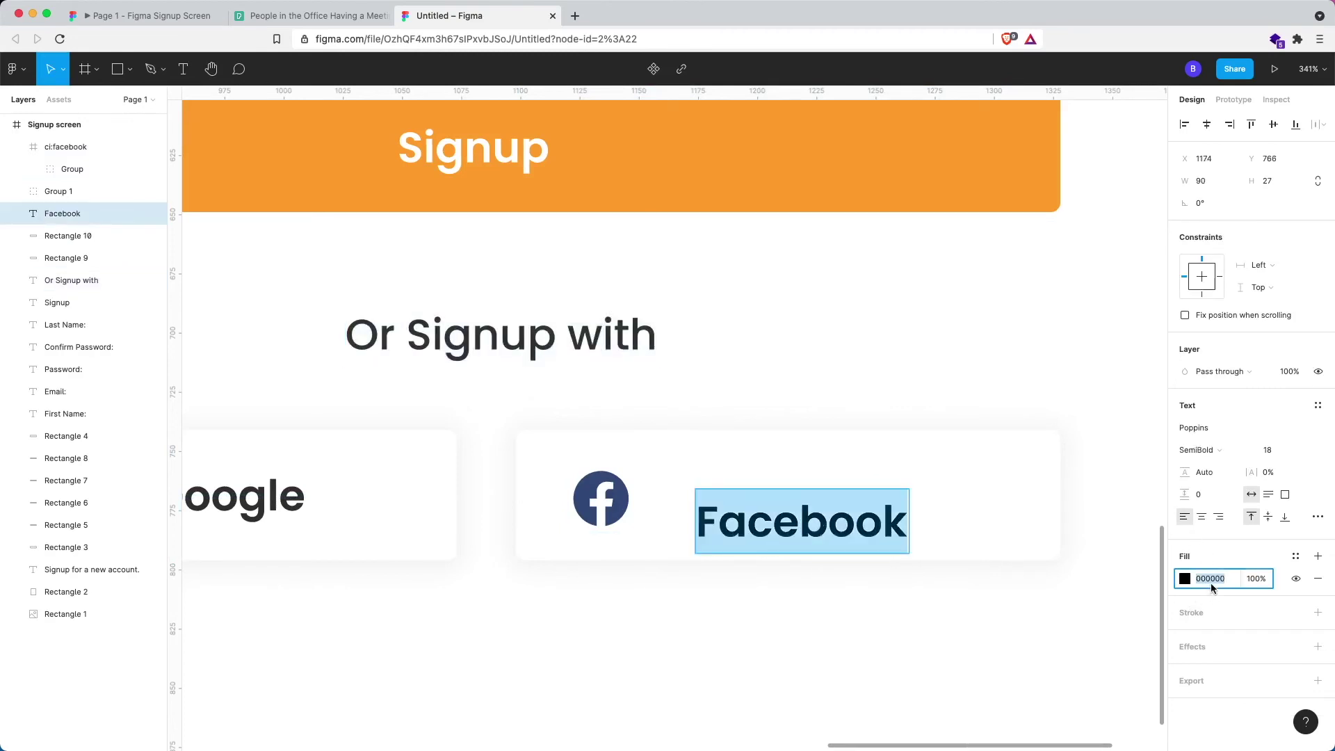
pyautogui.hotkey('ctrl', 'v')
pyautogui.press('Return')
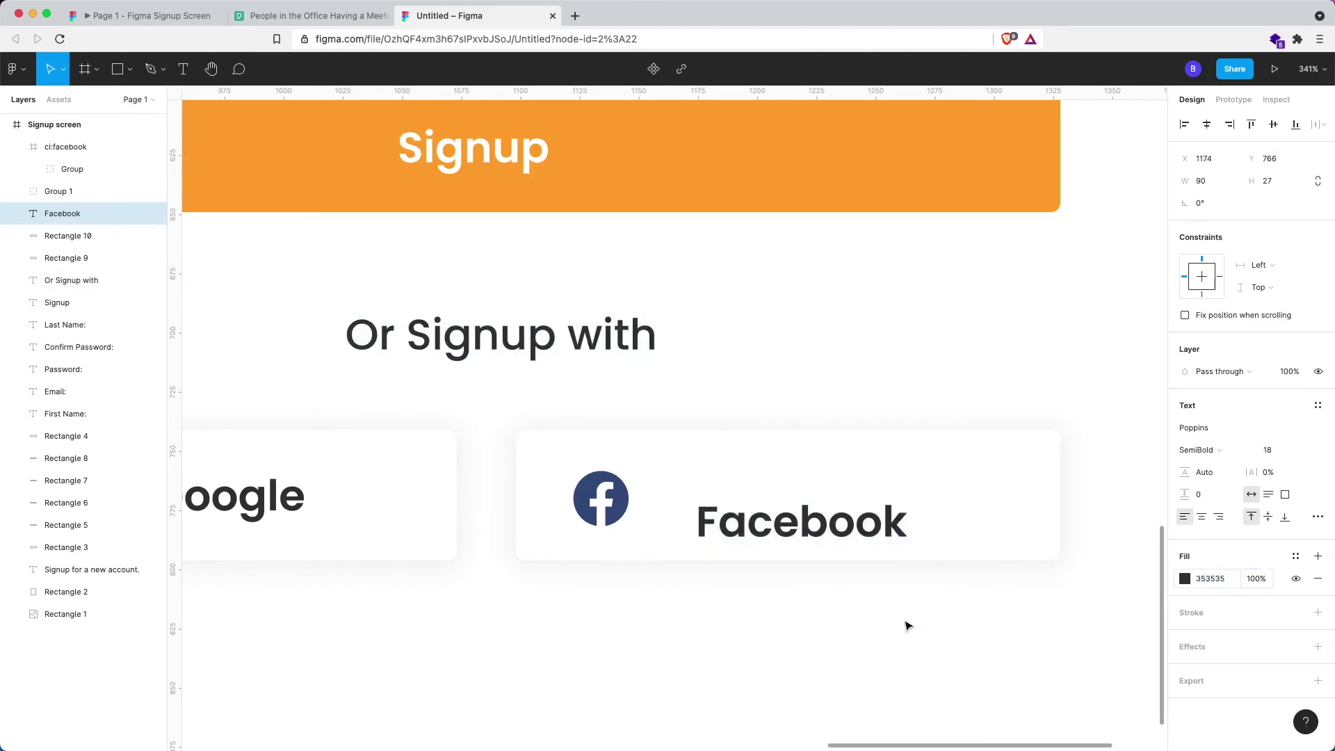
# Step: Move the "Facebook" text level with its icon and 15 px away from it, at X 1163, Y 756
pyautogui.click(808, 530)
pyautogui.moveTo(785, 521); pyautogui.dragTo(757, 506)
pyautogui.press('Right')
pyautogui.press('Right')
pyautogui.press('Right')
pyautogui.press('Right')
pyautogui.press('Right')
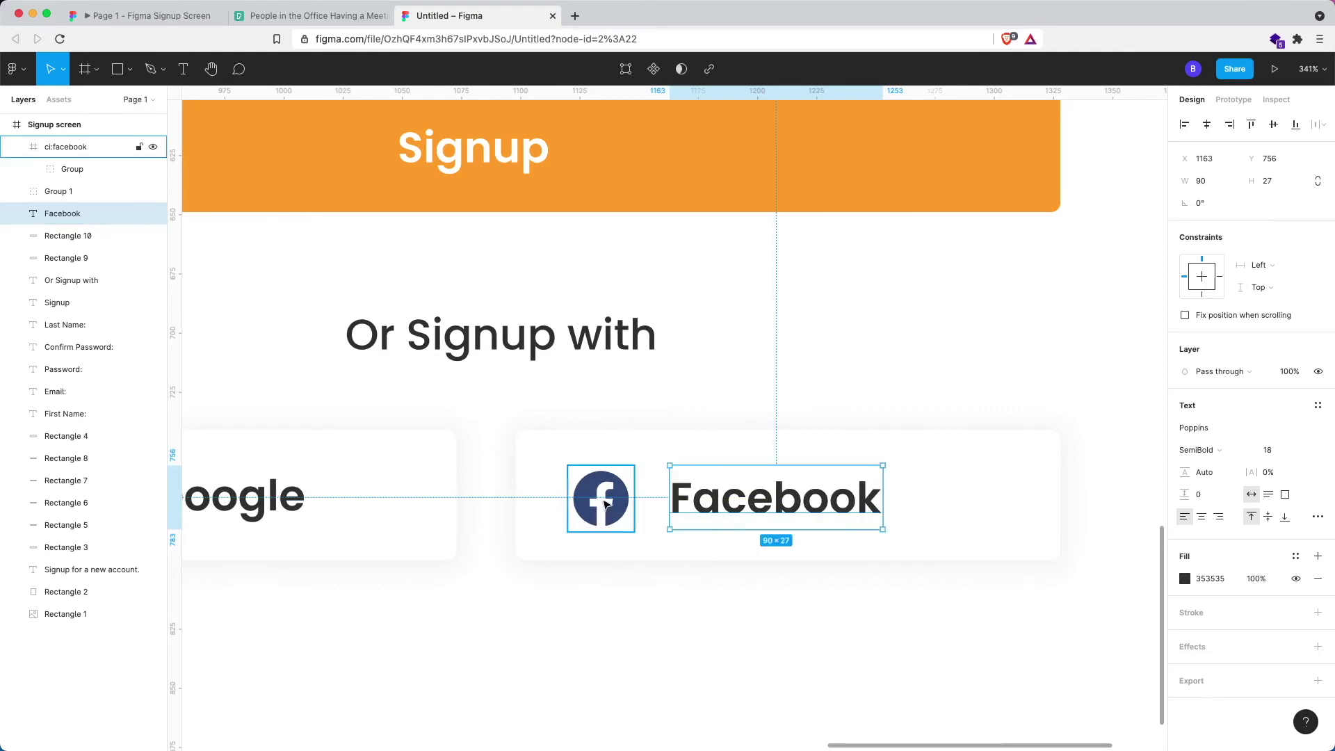
# Step: Group the Facebook icon with its text and centre the group horizontally and vertically in the second white rectangle
pyautogui.keyDown('shift'); pyautogui.click(606, 503); pyautogui.keyUp('shift')
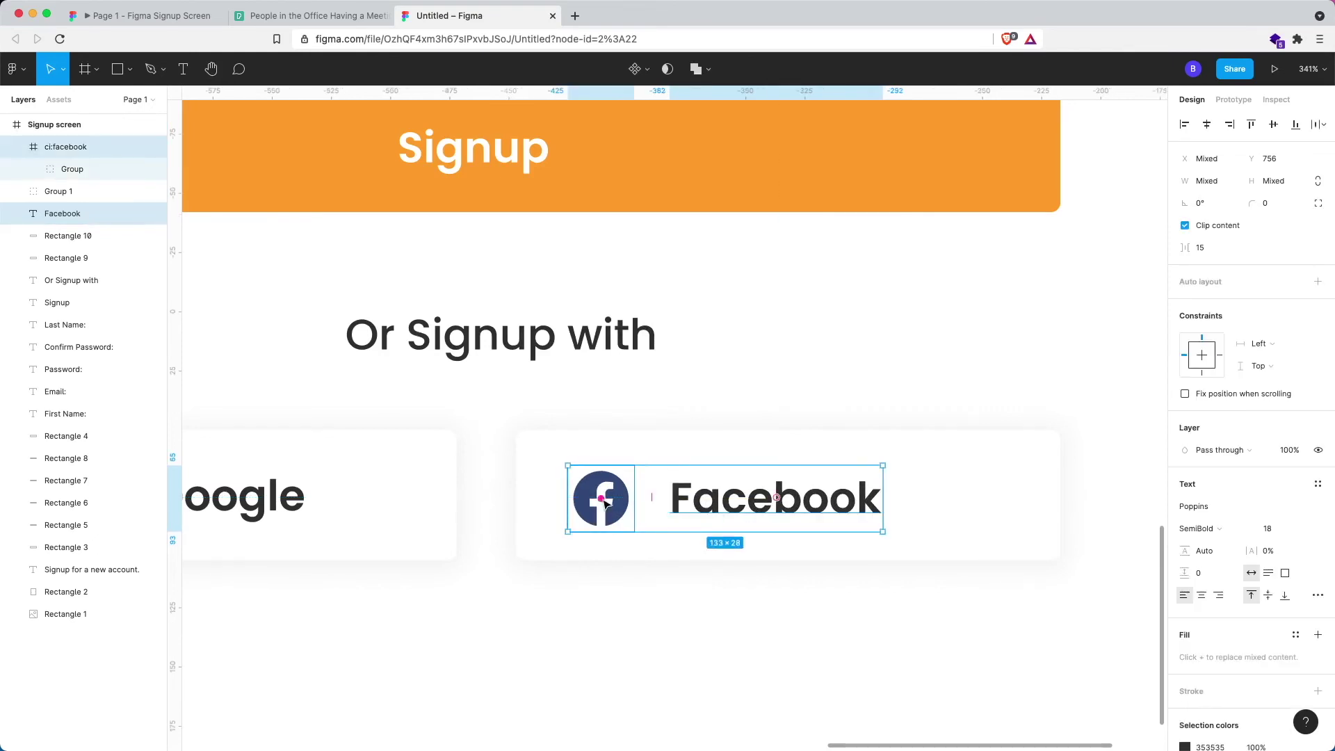
pyautogui.press('super+g')
pyautogui.keyDown('shift'); pyautogui.click(1056, 475); pyautogui.keyUp('shift')
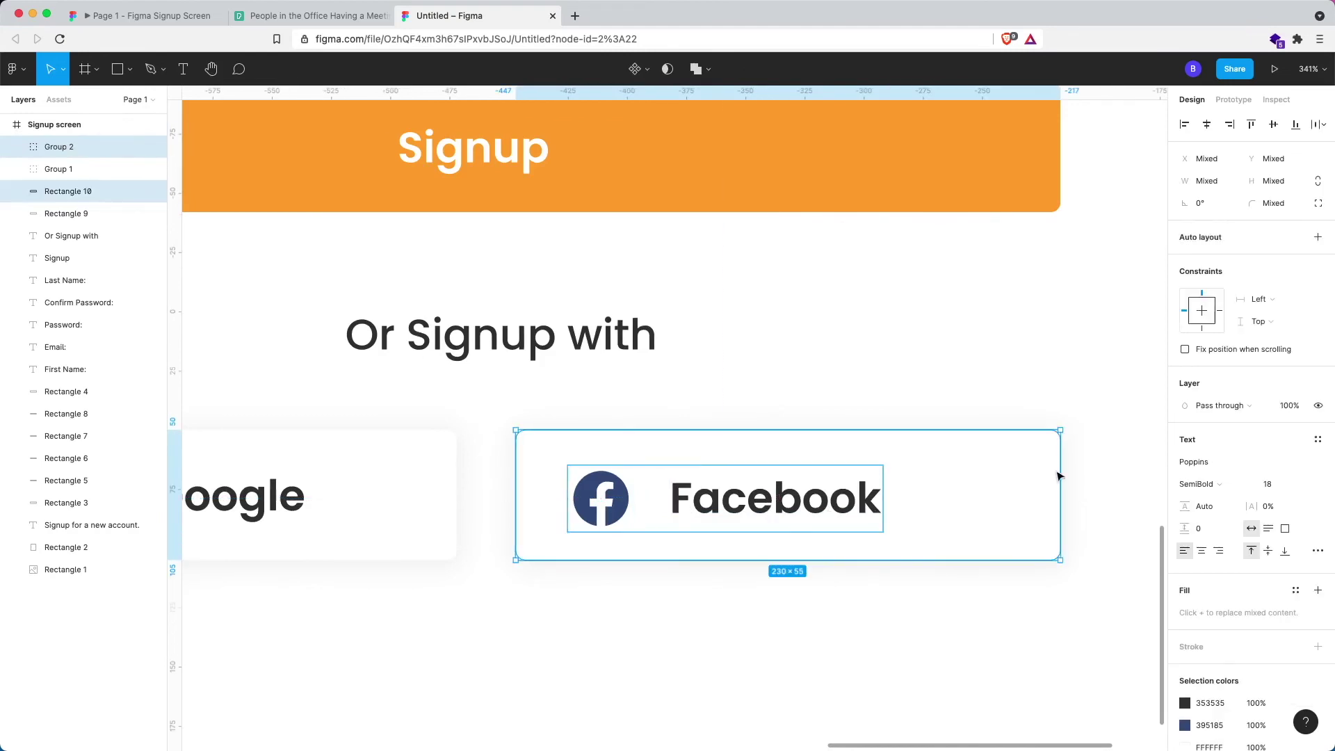
pyautogui.click(1273, 124)
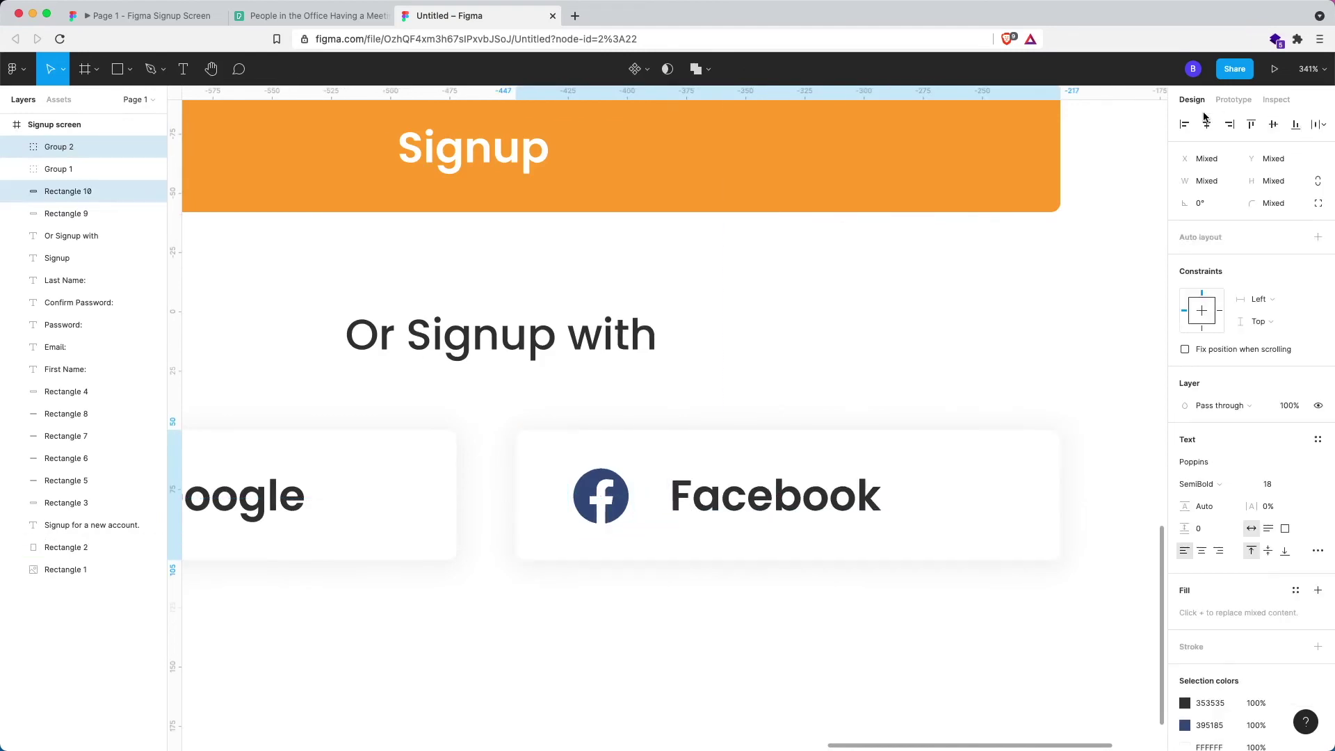
pyautogui.click(1206, 124)
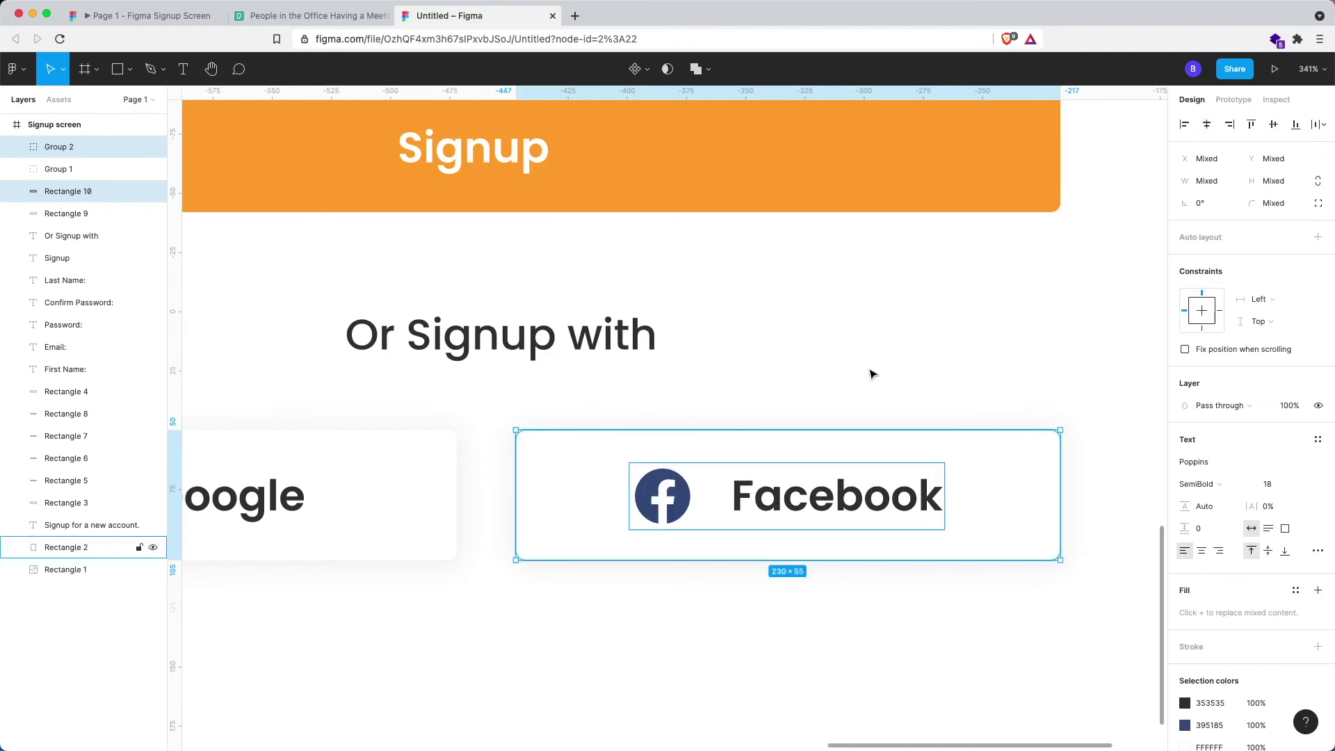
# Step: Add the text "Already have an account? Signin" below the Google and Facebook buttons and set its font size to 16
pyautogui.scroll(-5, 873, 376)
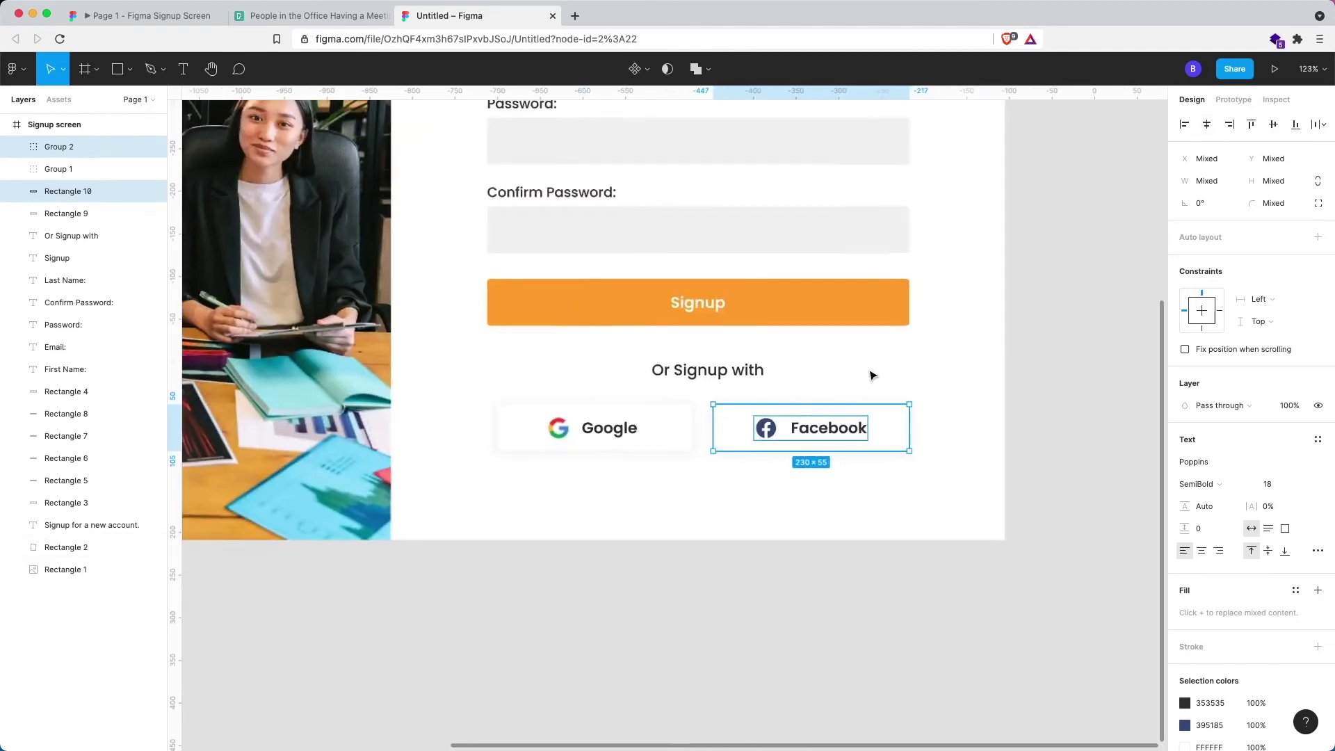
pyautogui.click(704, 581)
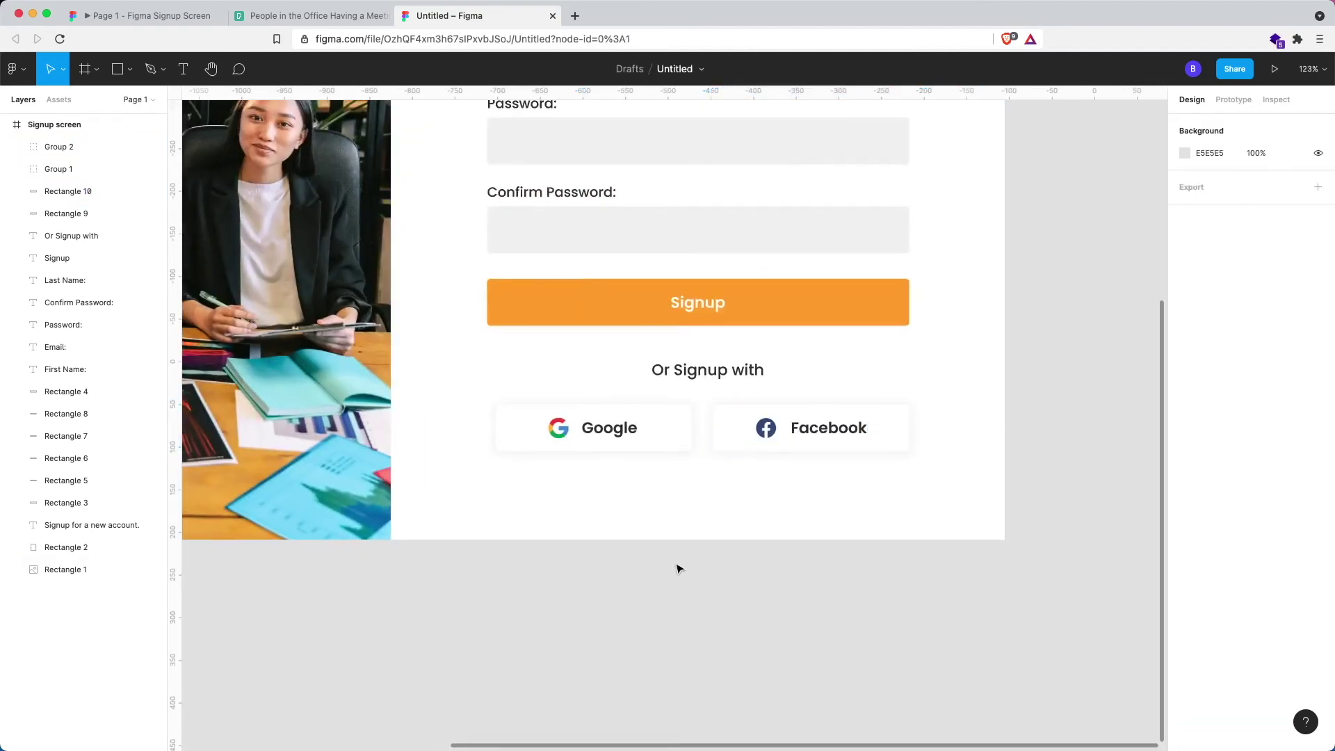
pyautogui.press('t')
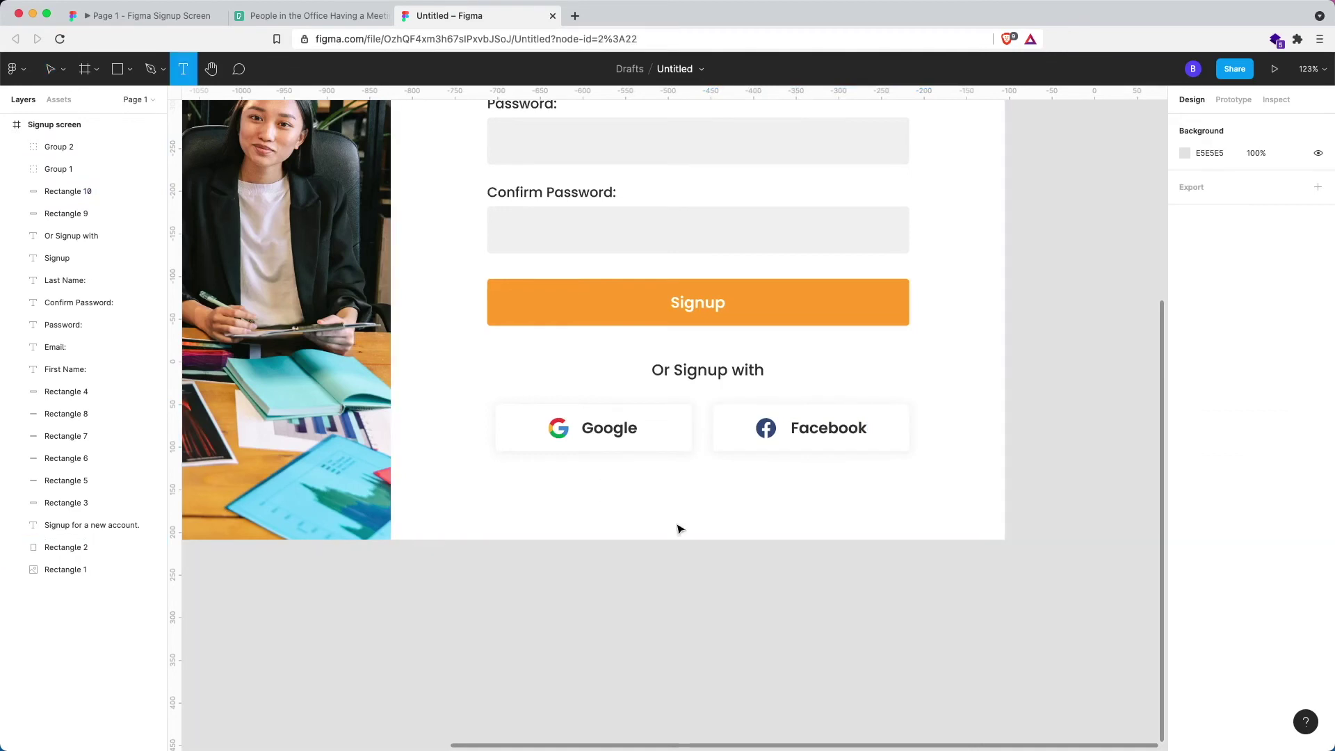
pyautogui.click(604, 479)
pyautogui.write('Already have an account? Signin')
pyautogui.press('super+a')
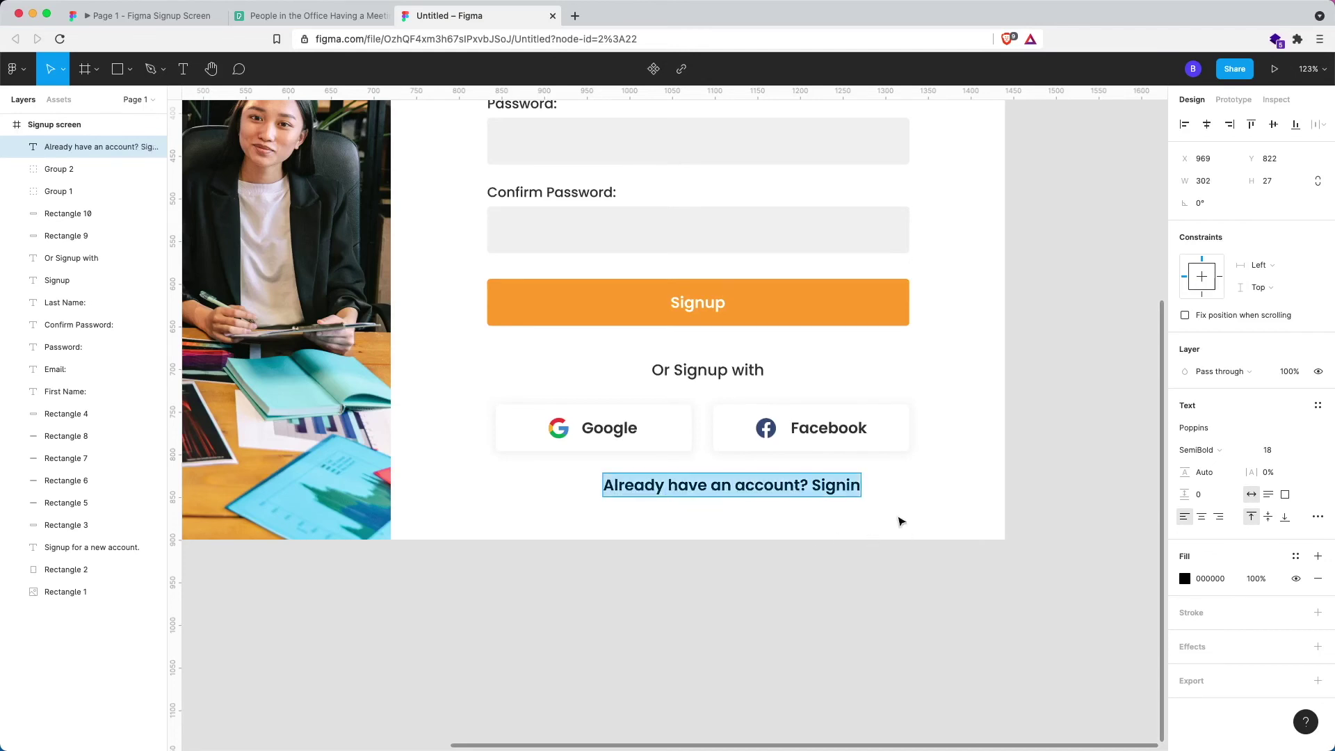
pyautogui.click(1284, 450)
pyautogui.write('16')
# Step: Set the font weight of the "Already have an account?" part to Regular, leaving out "Signin"
pyautogui.click(783, 482)
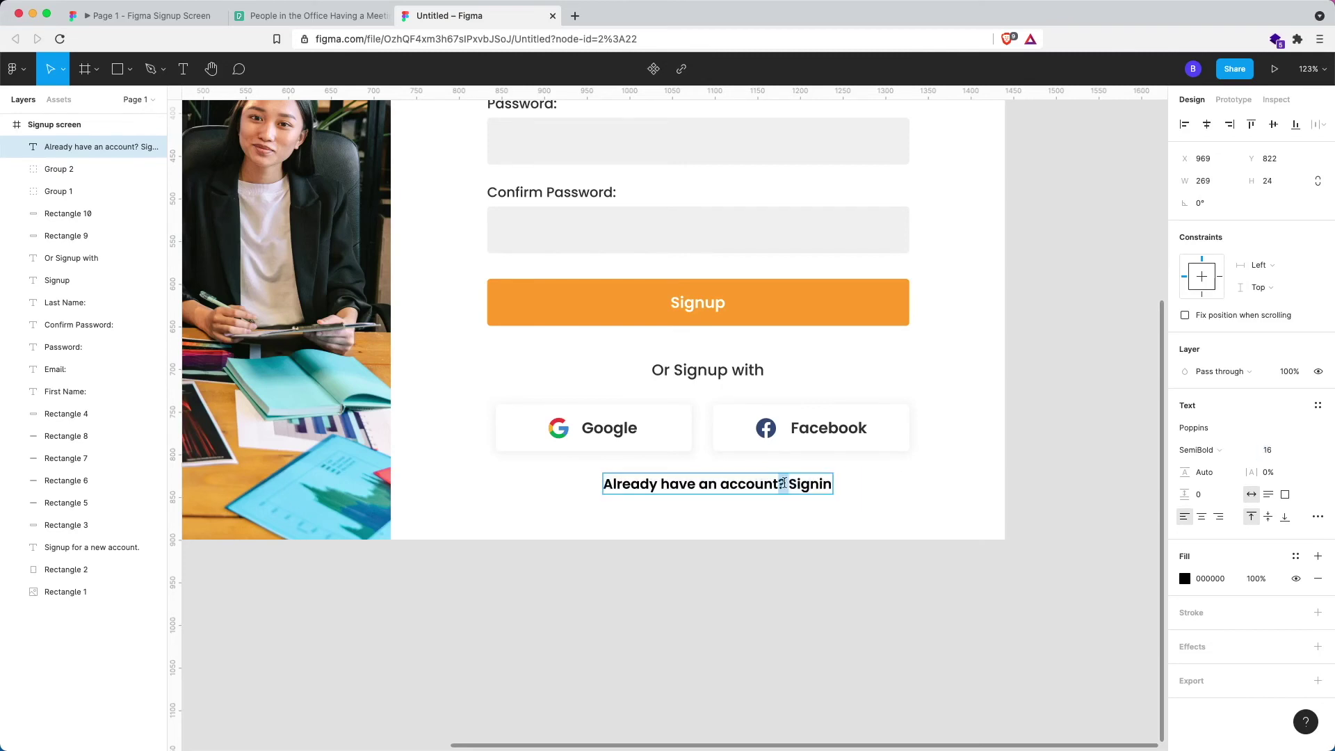
pyautogui.press('super+shift+Left')
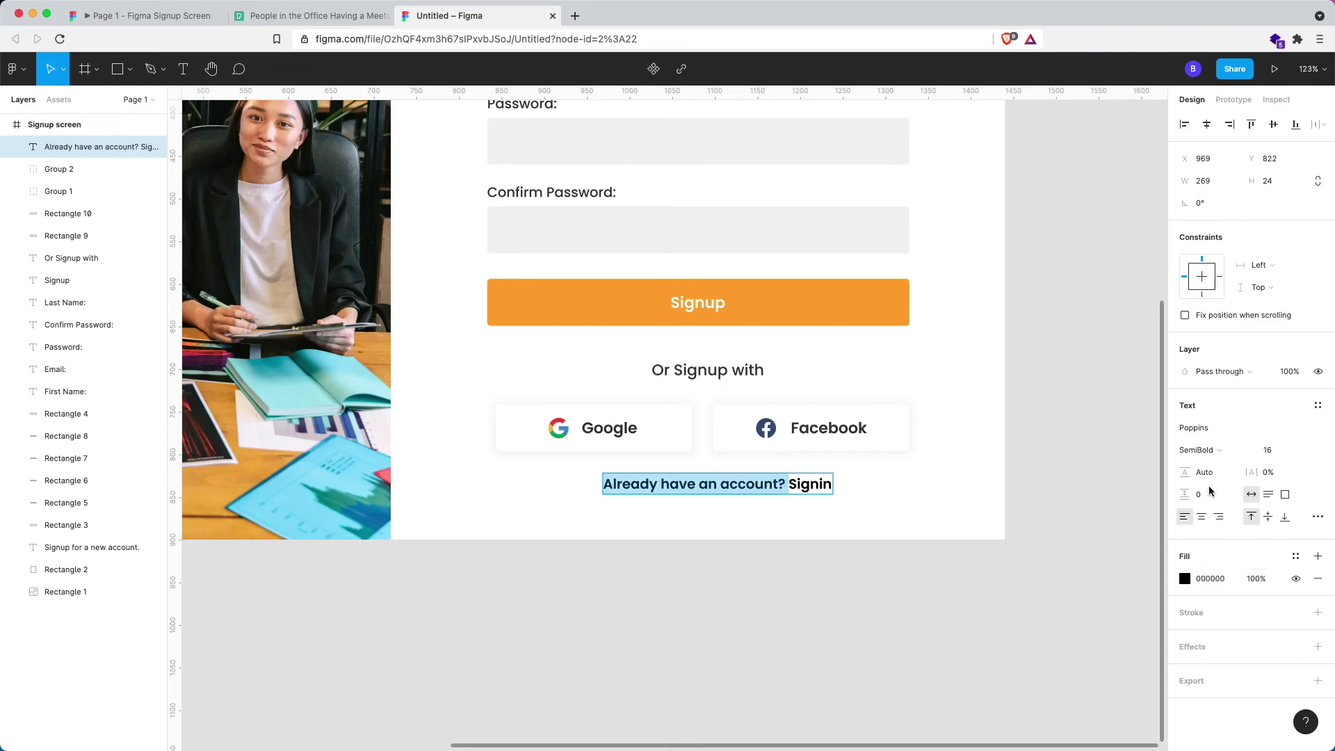
pyautogui.click(1211, 451)
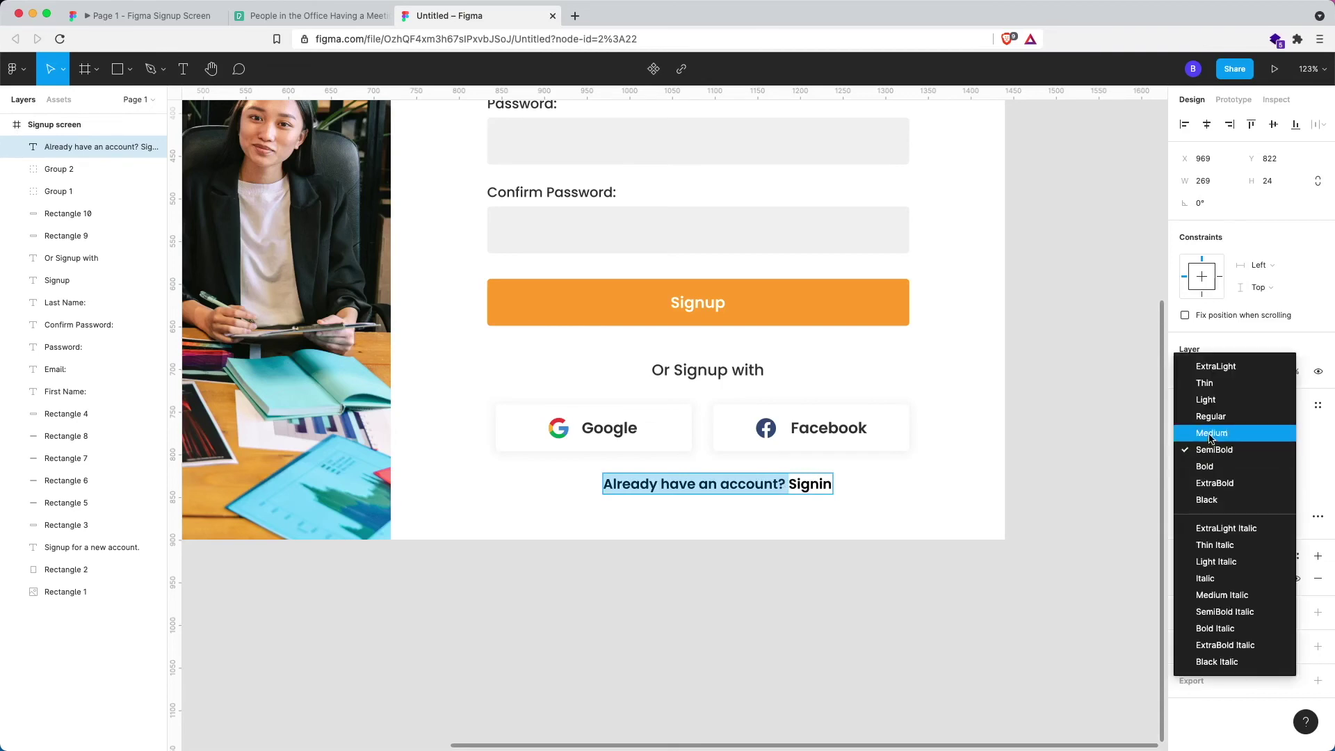
pyautogui.click(1210, 417)
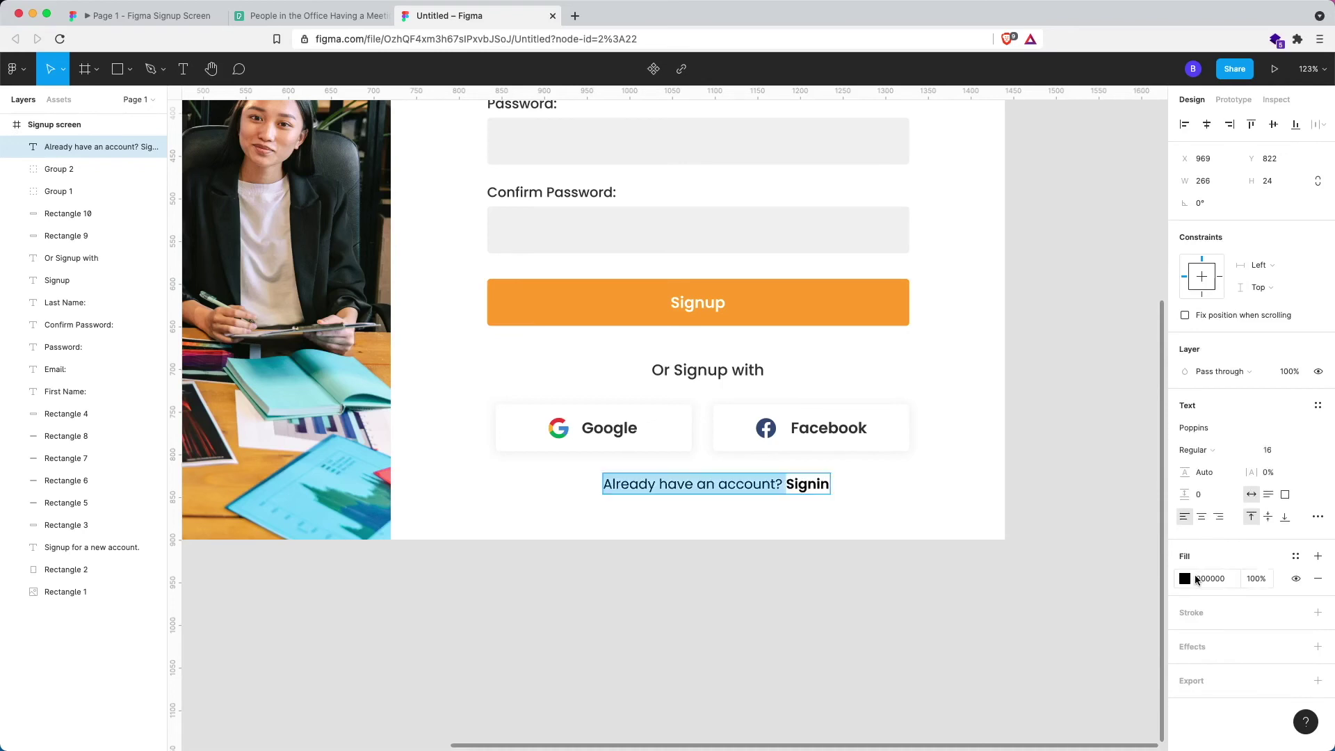
# Step: Set the fill colour of the "Already have an account?" part of the sign-in line to 747576
pyautogui.click(1197, 578)
pyautogui.write('747576')
pyautogui.press('Return')
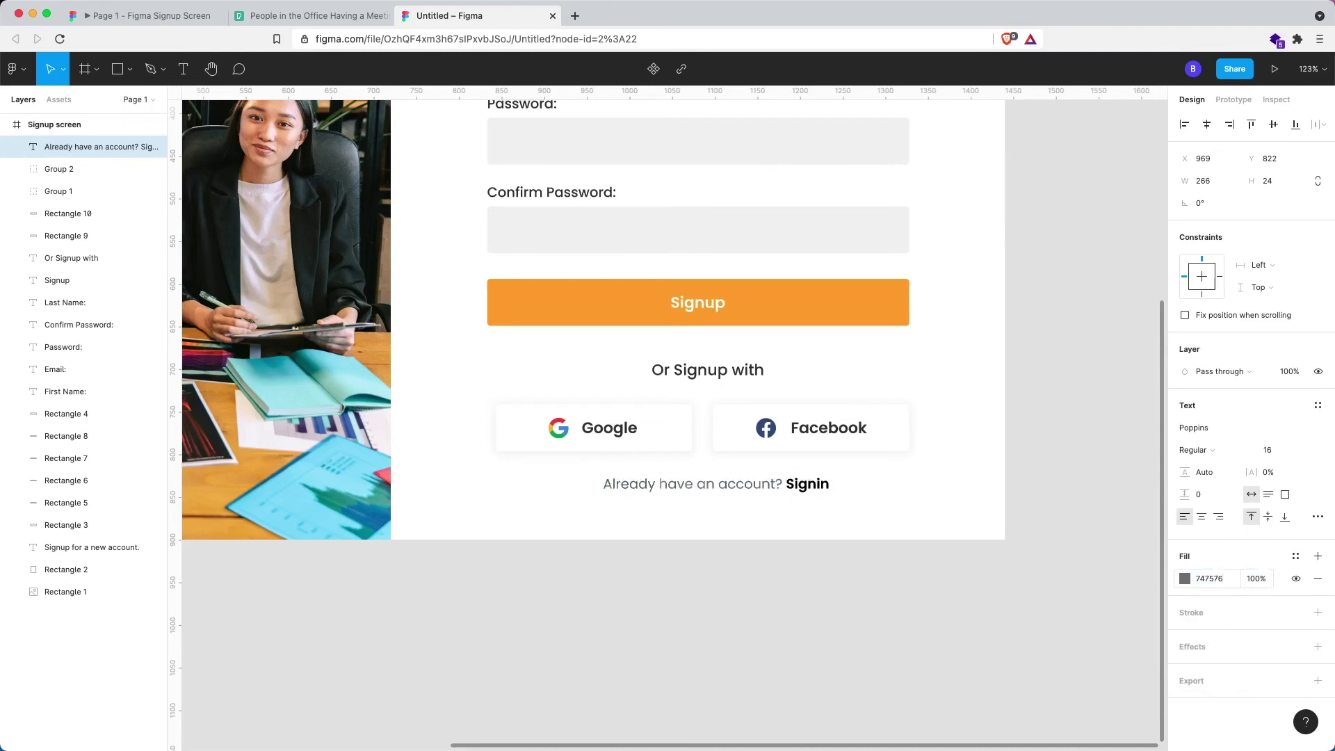
# Step: Colour the word "Signin" orange FFA703 by sampling the colour of the Signup button
pyautogui.click(796, 483)
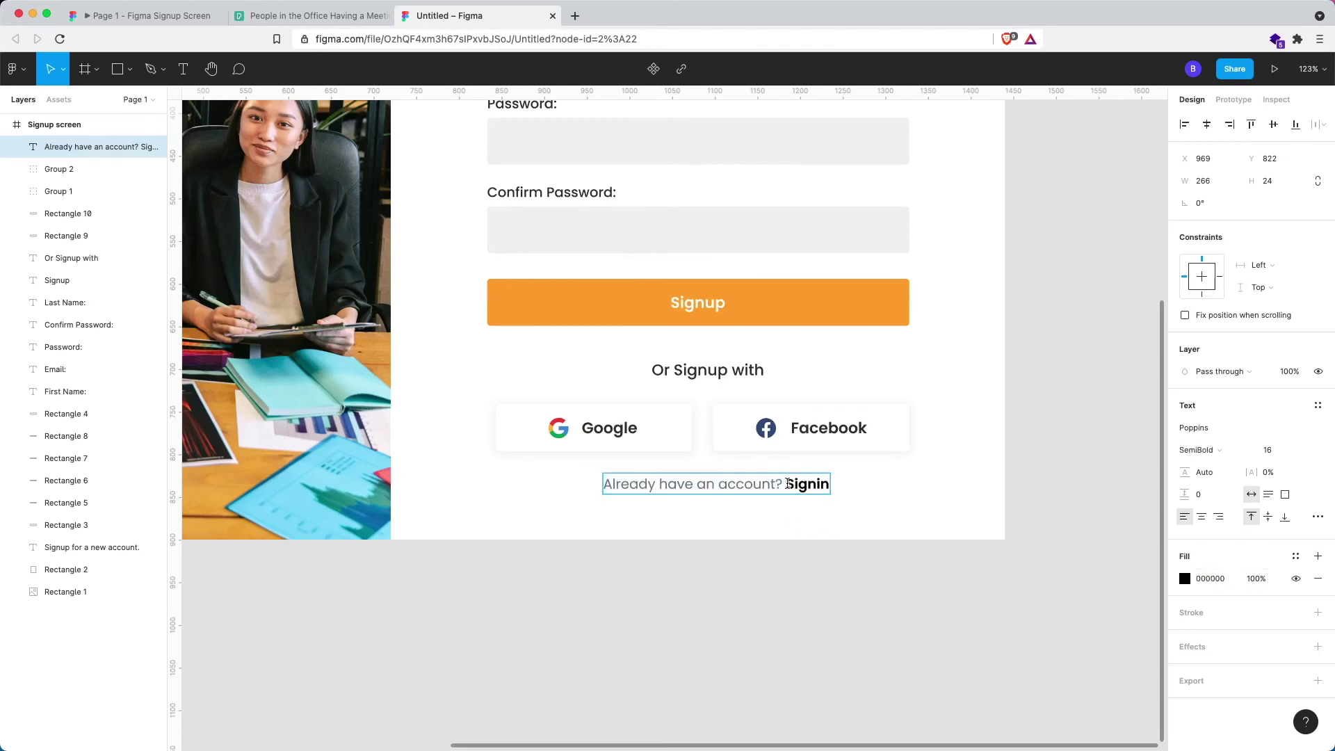
pyautogui.doubleClick(827, 483)
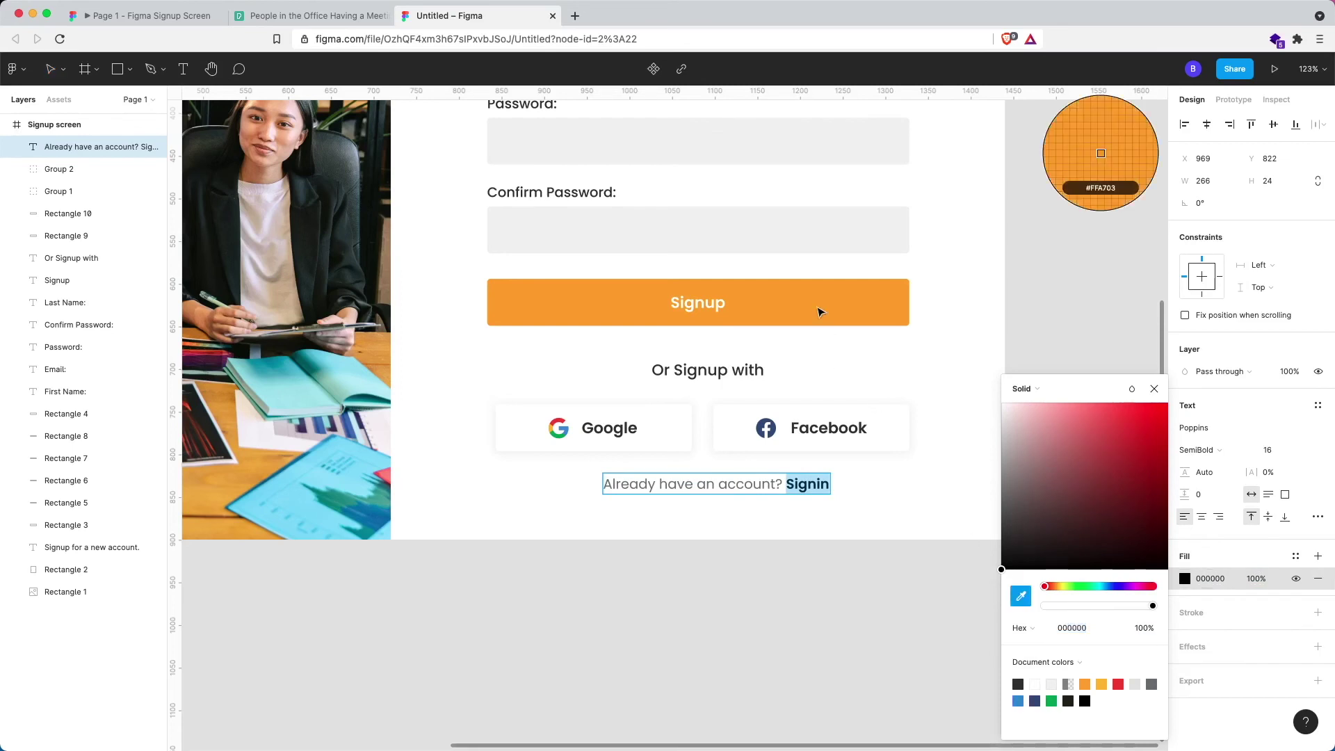
pyautogui.click(820, 312)
pyautogui.press('Escape')
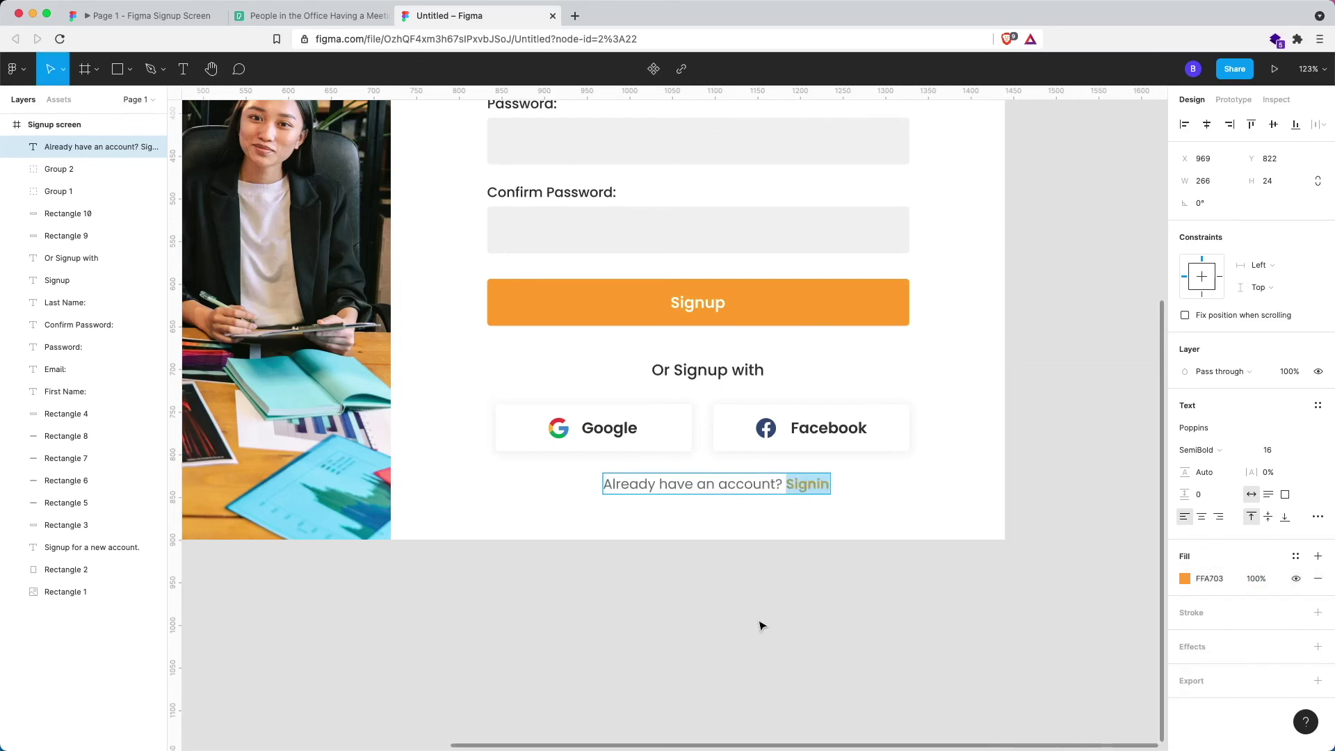
pyautogui.press('Escape')
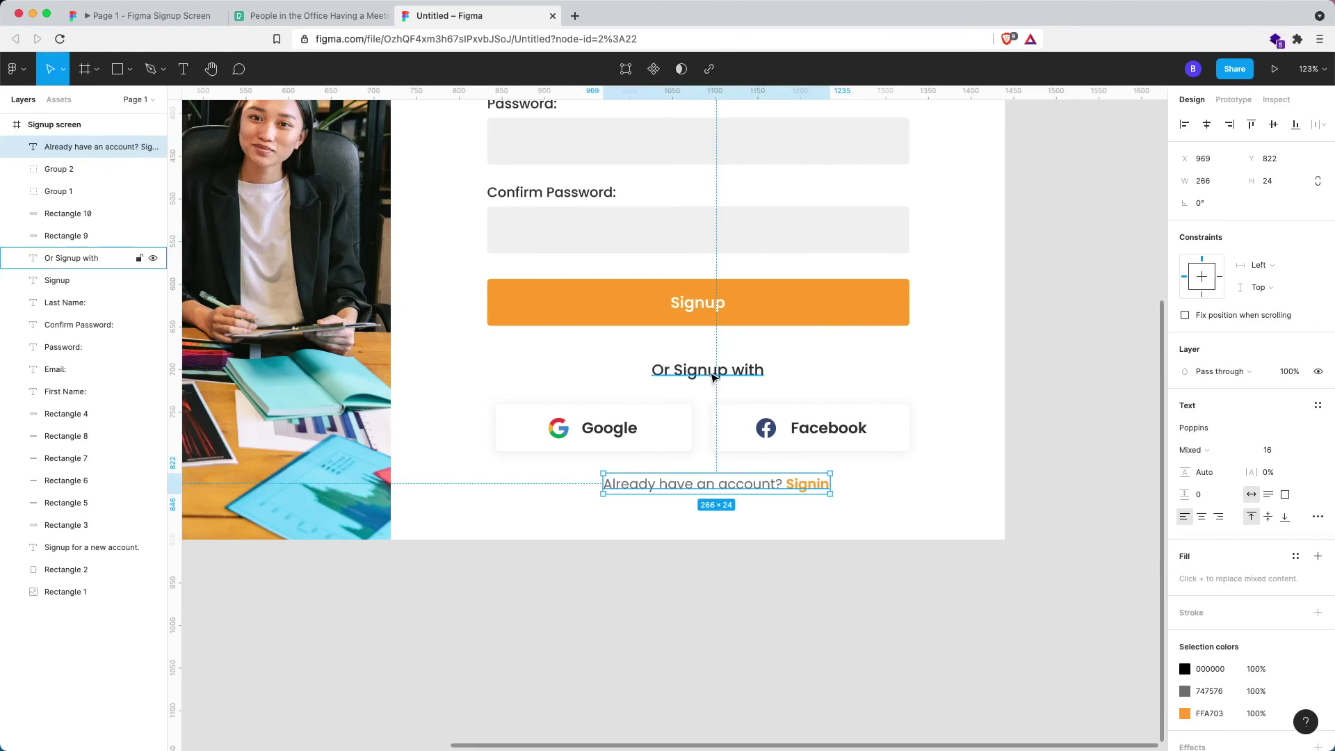
# Step: Move the "Or Signup with" text up to Y 679 and the complete Google and Facebook buttons up to Y 736, 30 px below it
pyautogui.click(712, 373)
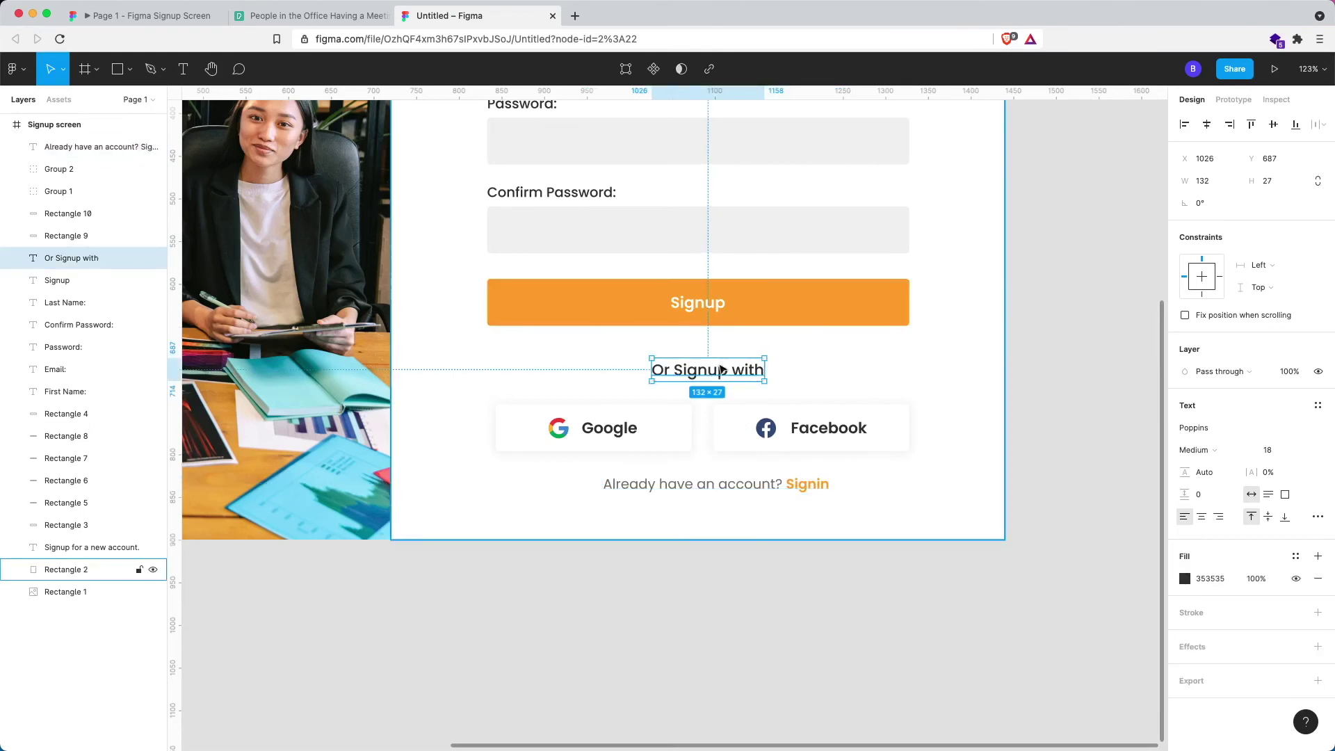
pyautogui.moveTo(719, 366); pyautogui.dragTo(718, 361)
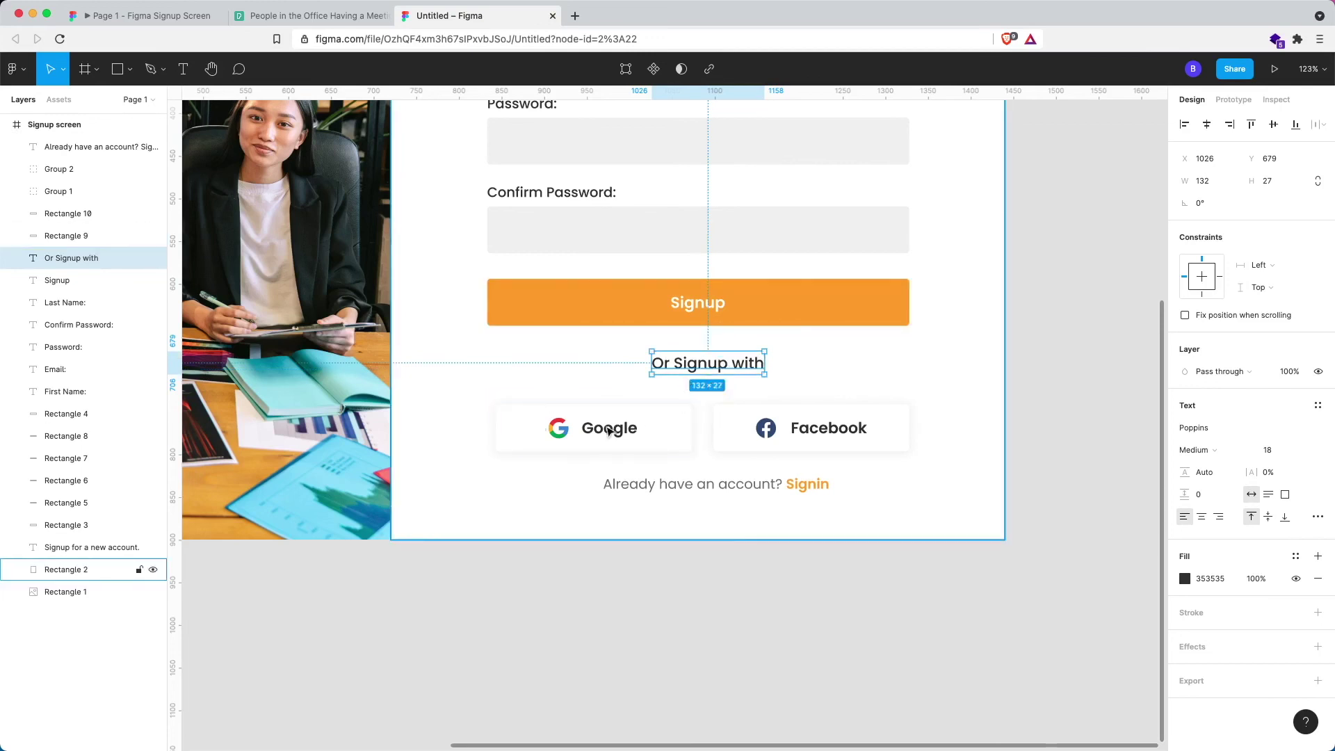
pyautogui.click(611, 431)
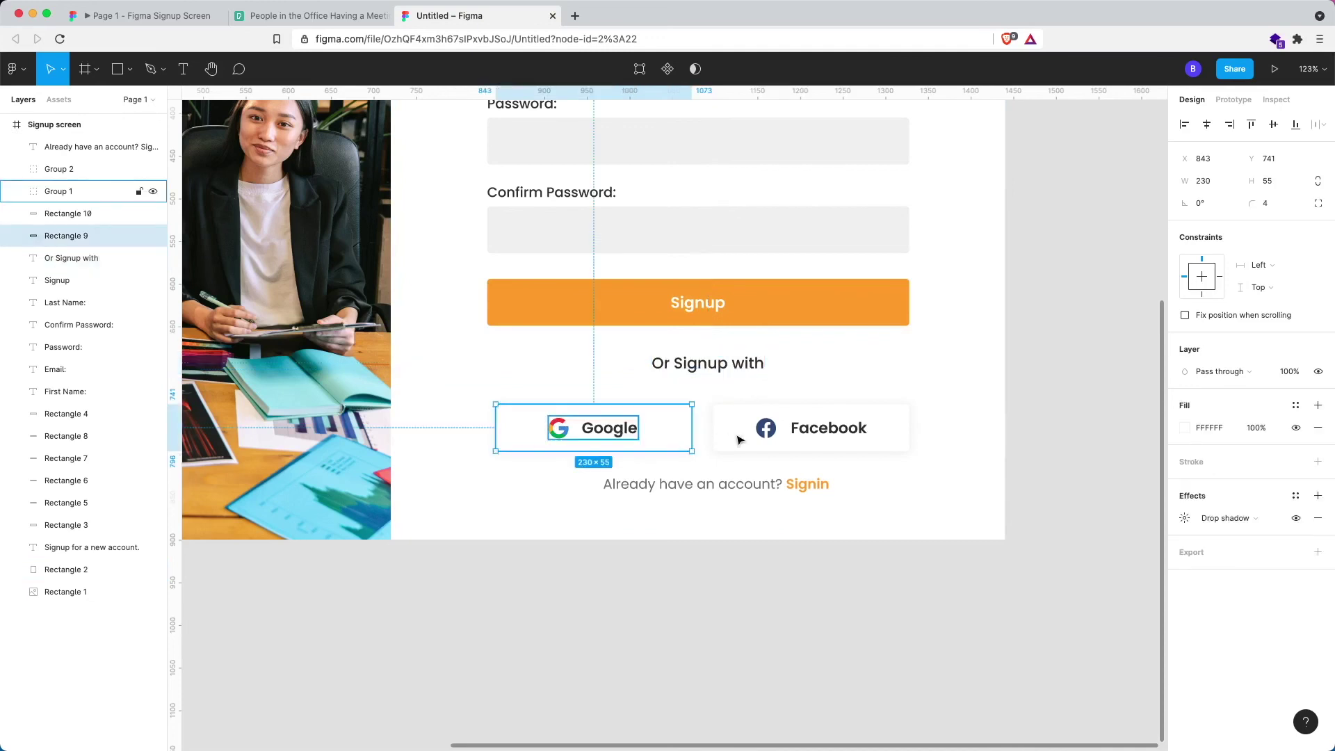
pyautogui.keyDown('shift'); pyautogui.click(609, 427); pyautogui.keyUp('shift')
pyautogui.keyDown('shift'); pyautogui.click(880, 433); pyautogui.keyUp('shift')
pyautogui.keyDown('shift'); pyautogui.click(813, 428); pyautogui.keyUp('shift')
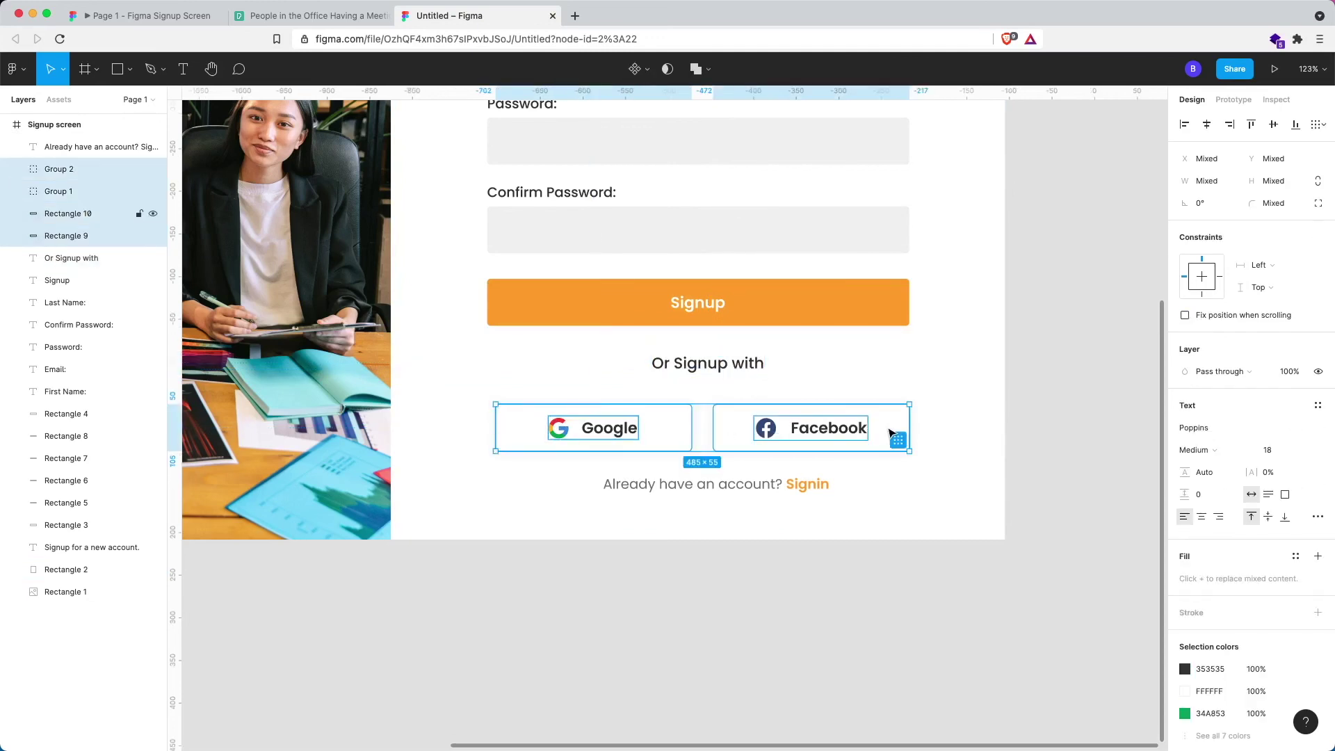
pyautogui.moveTo(811, 426); pyautogui.dragTo(809, 421)
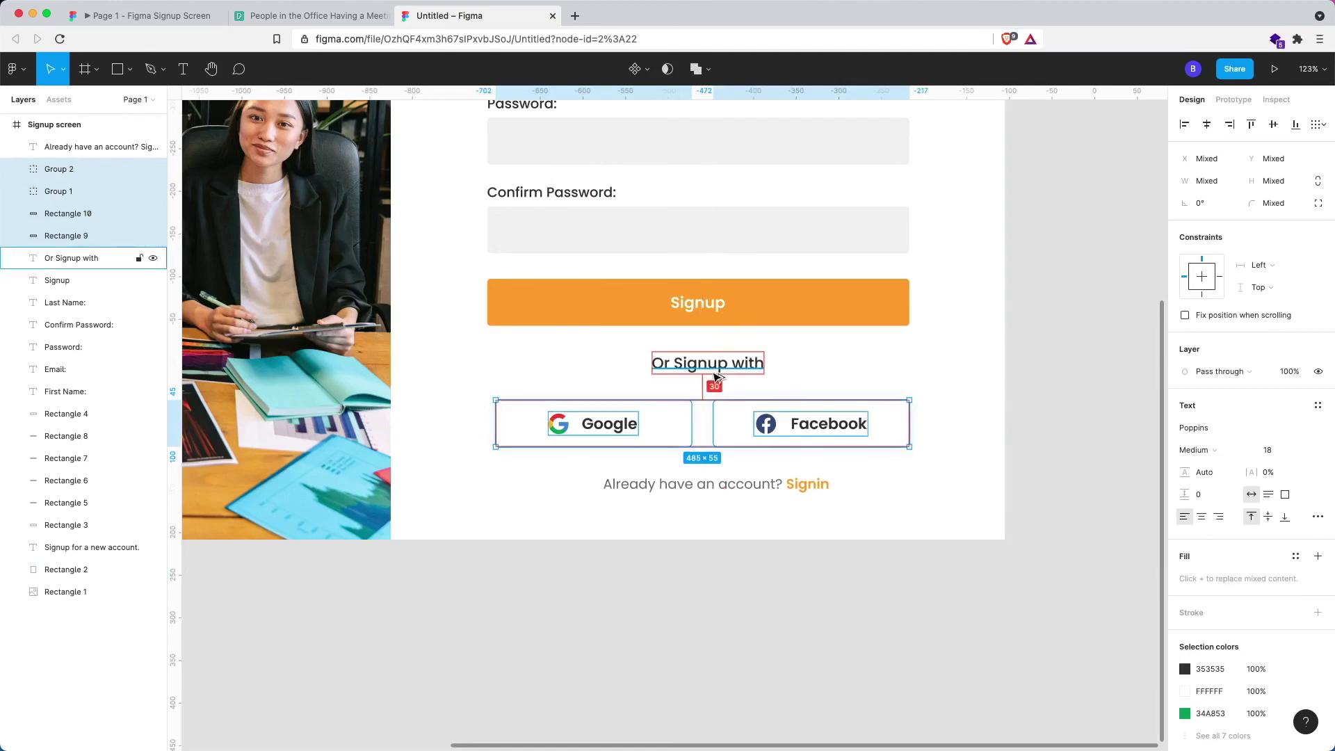
pyautogui.scroll(-1, 817, 559)
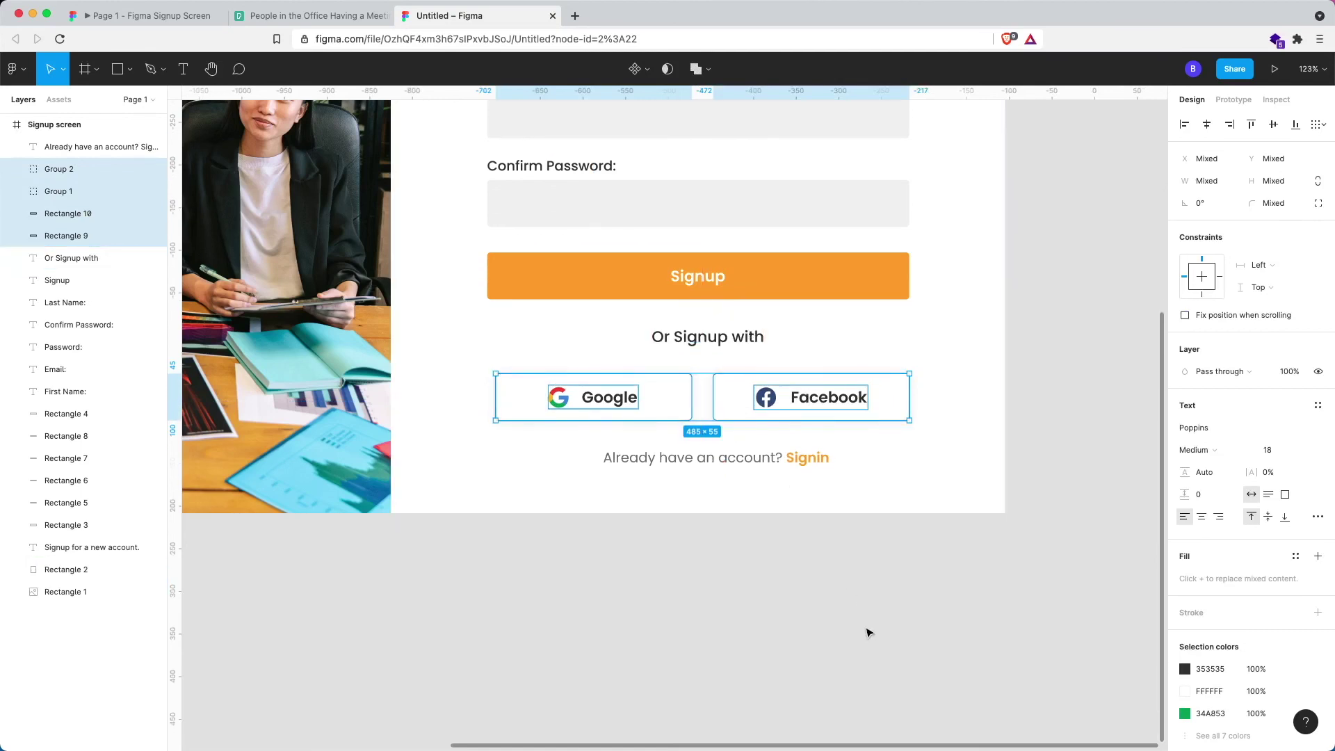
pyautogui.press('Escape')
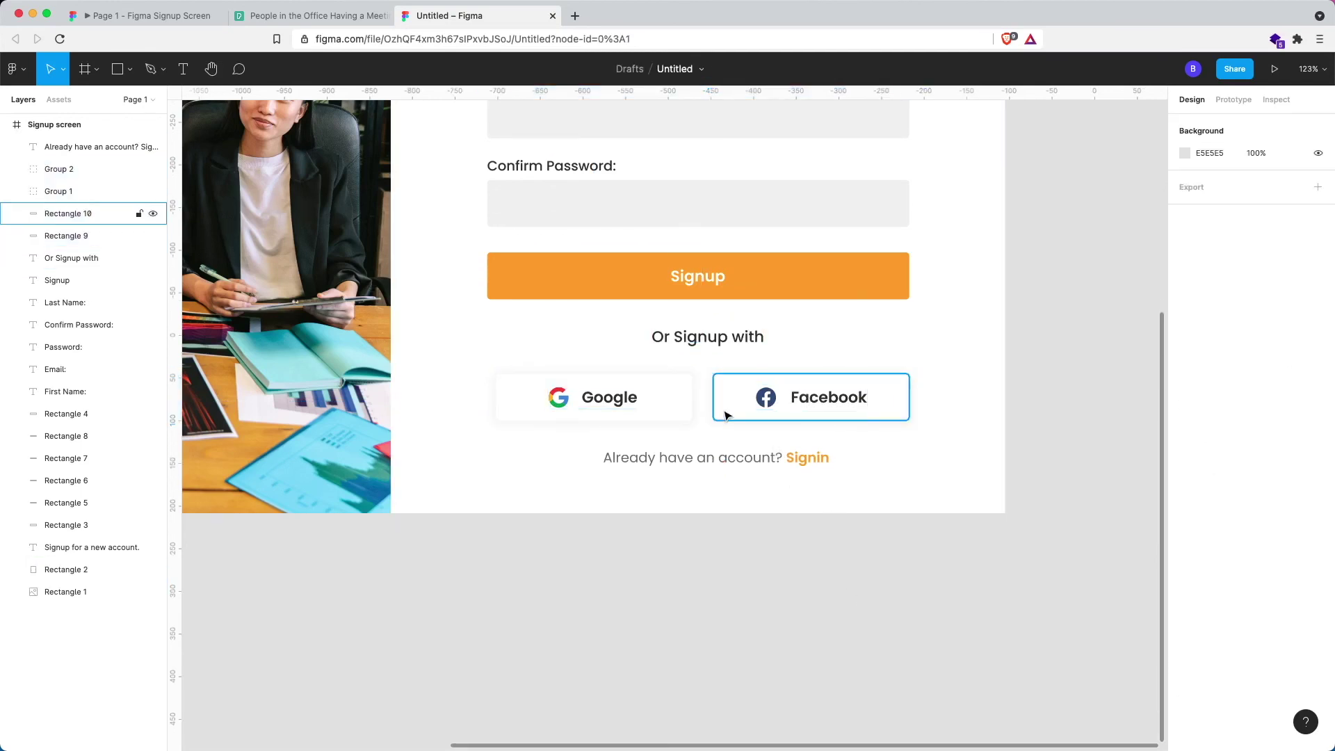
# Step: Move the "Already have an account? Signin" text down to Y 831, 40 px below the Google and Facebook buttons
pyautogui.click(721, 456)
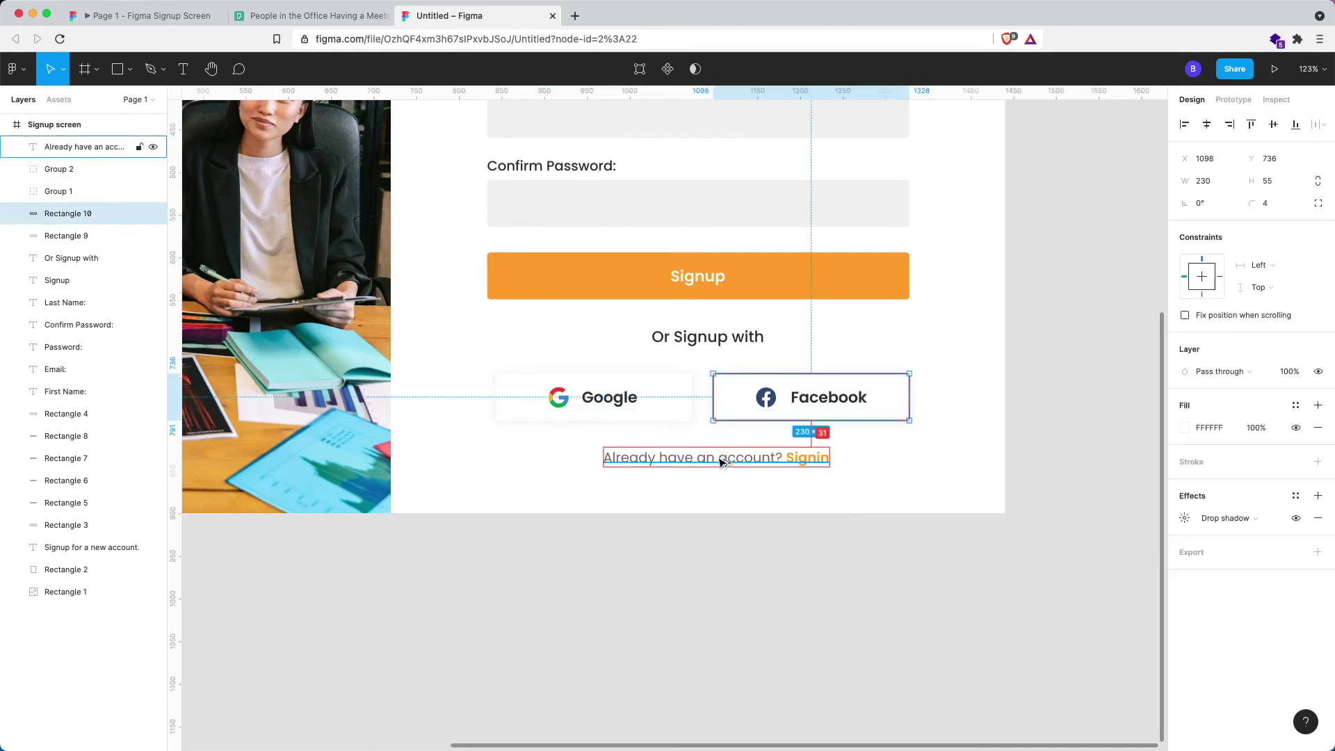
pyautogui.click(719, 461)
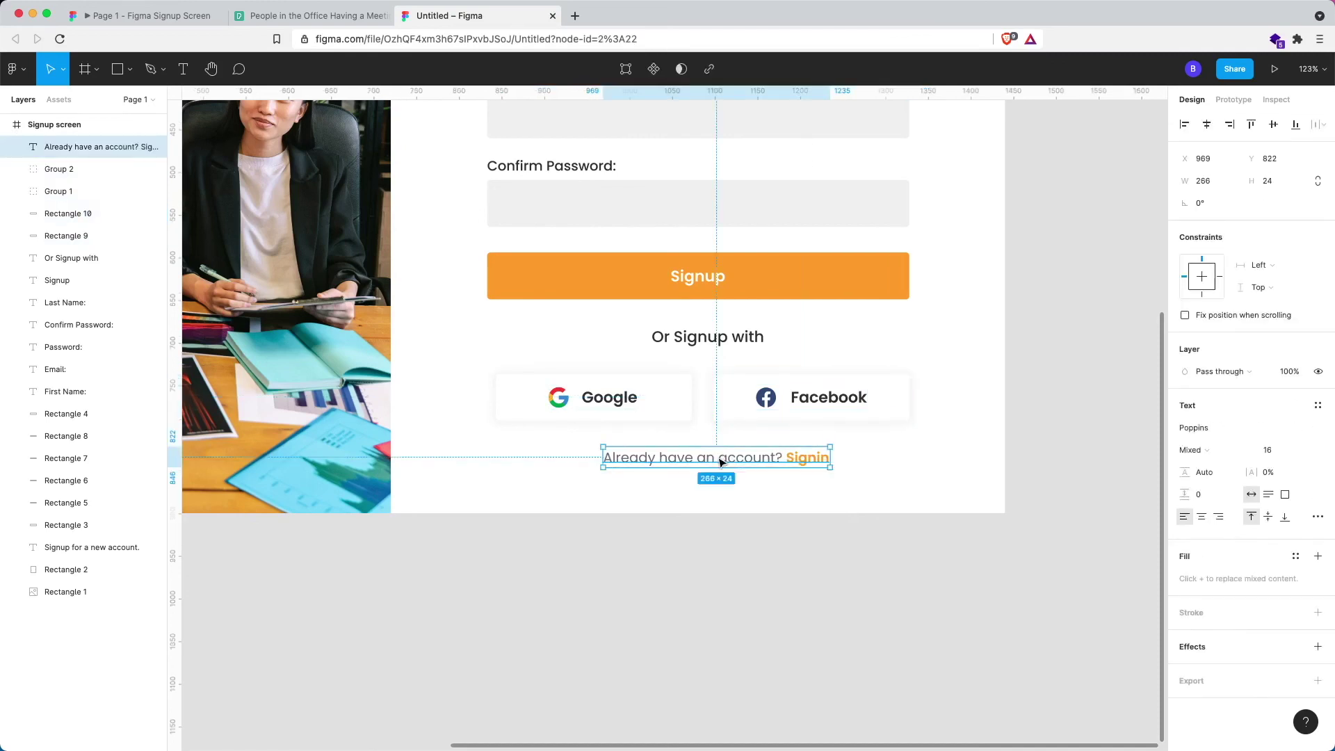
pyautogui.press('Down')
pyautogui.press('Down')
pyautogui.press('Down')
pyautogui.press('Down')
pyautogui.press('Down')
pyautogui.press('Down')
pyautogui.press('Down')
pyautogui.press('Down')
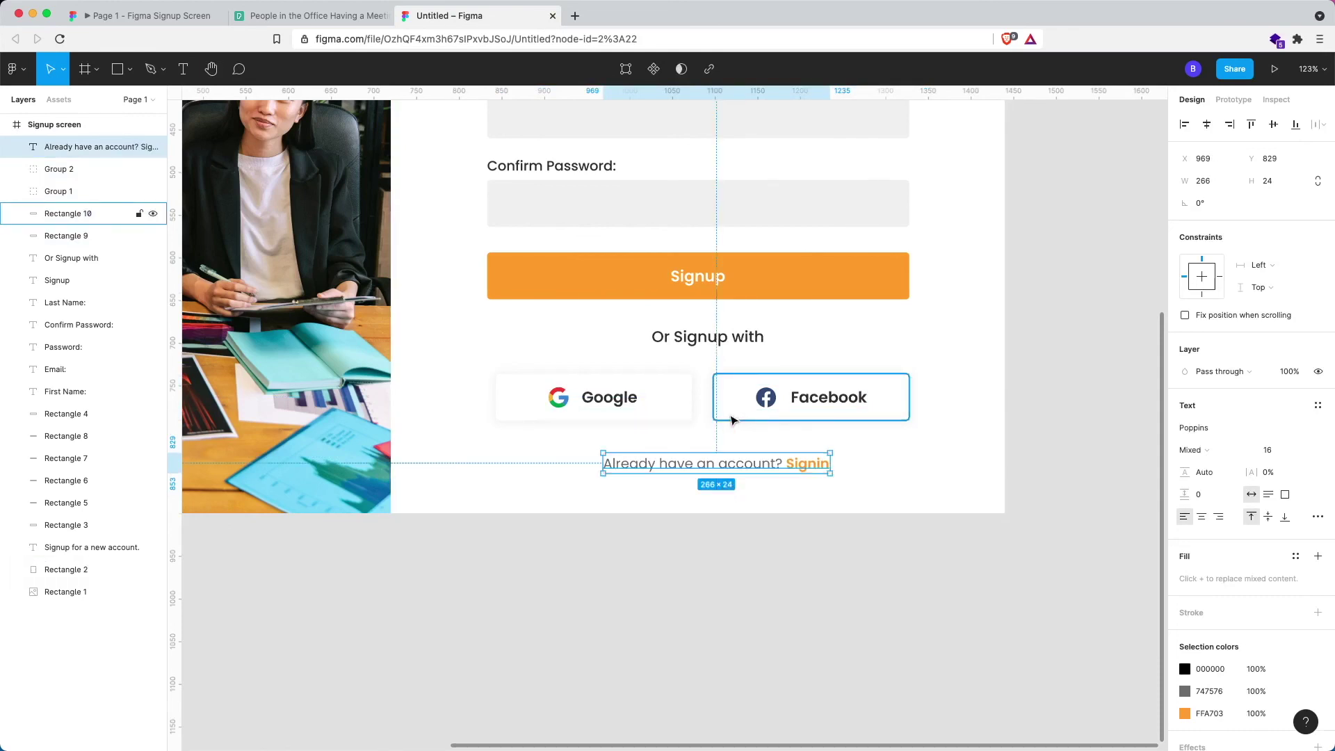
pyautogui.press('Down')
pyautogui.press('Down')
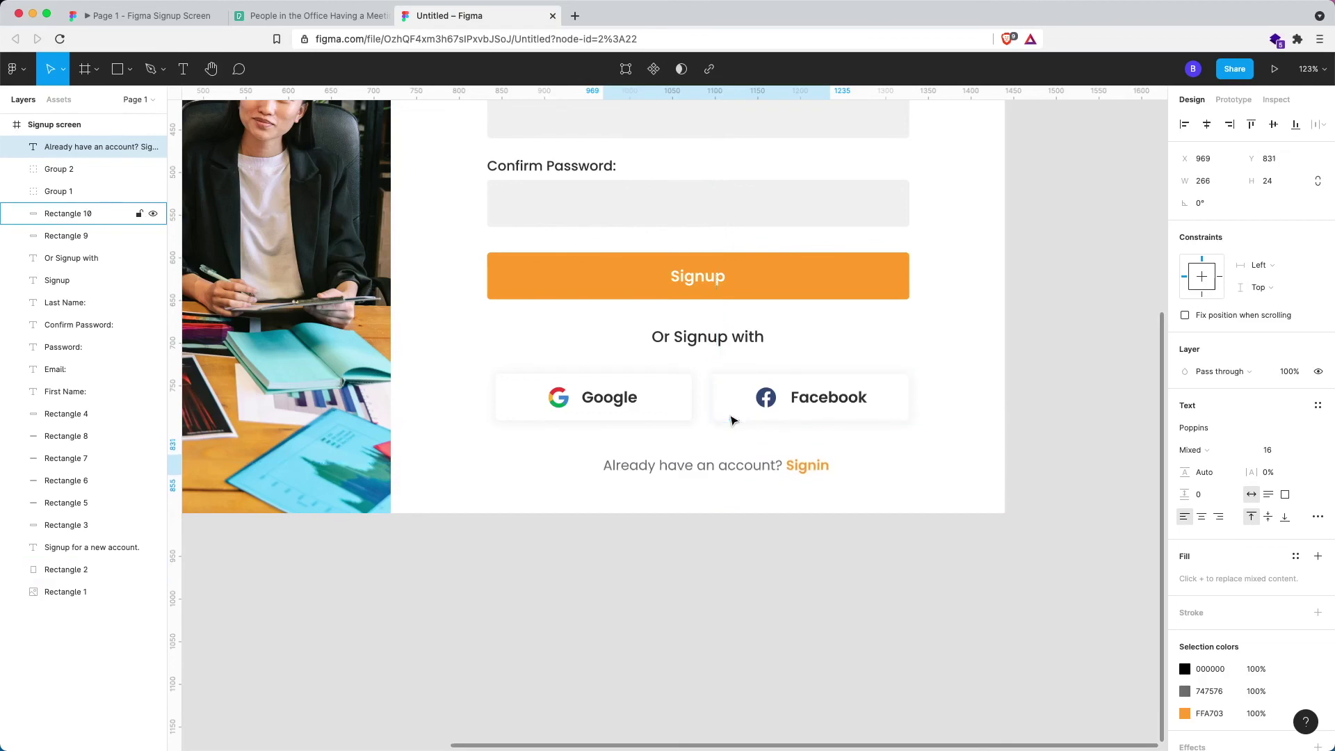
# Step: Select all the form content on the white half, from the heading to the sign-in line, and move it up 20 px
pyautogui.scroll(-3, 725, 563)
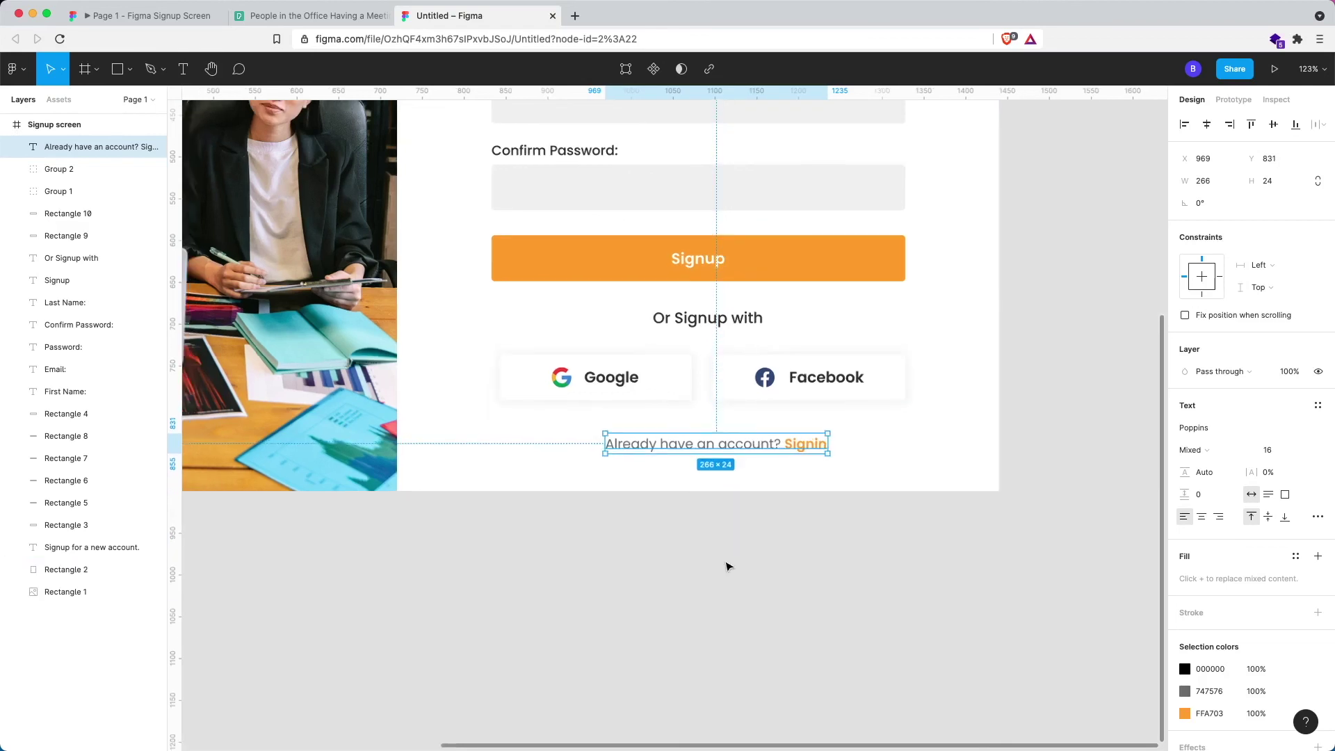
pyautogui.scroll(-1, 725, 567)
pyautogui.scroll(-3, 728, 566)
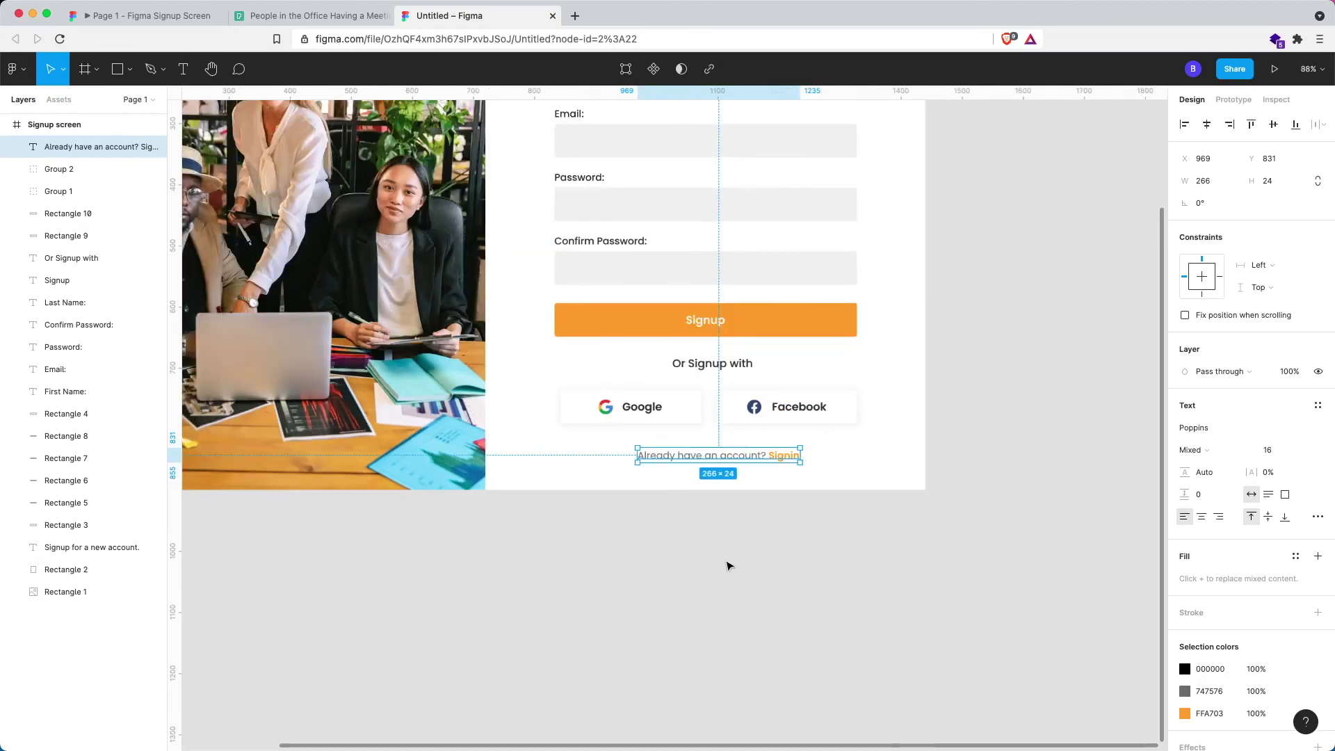
pyautogui.scroll(2, 728, 566)
pyautogui.scroll(2, 728, 567)
pyautogui.scroll(-2, 727, 567)
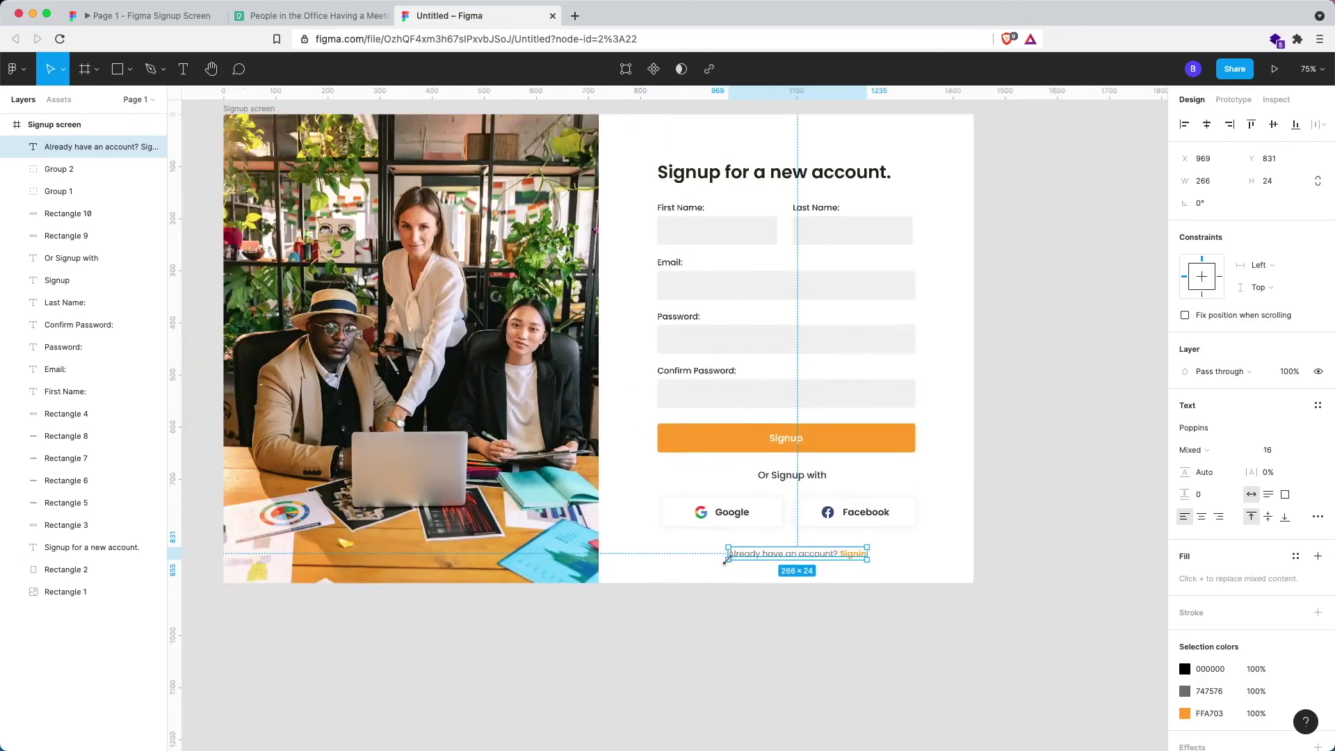
pyautogui.click(1067, 652)
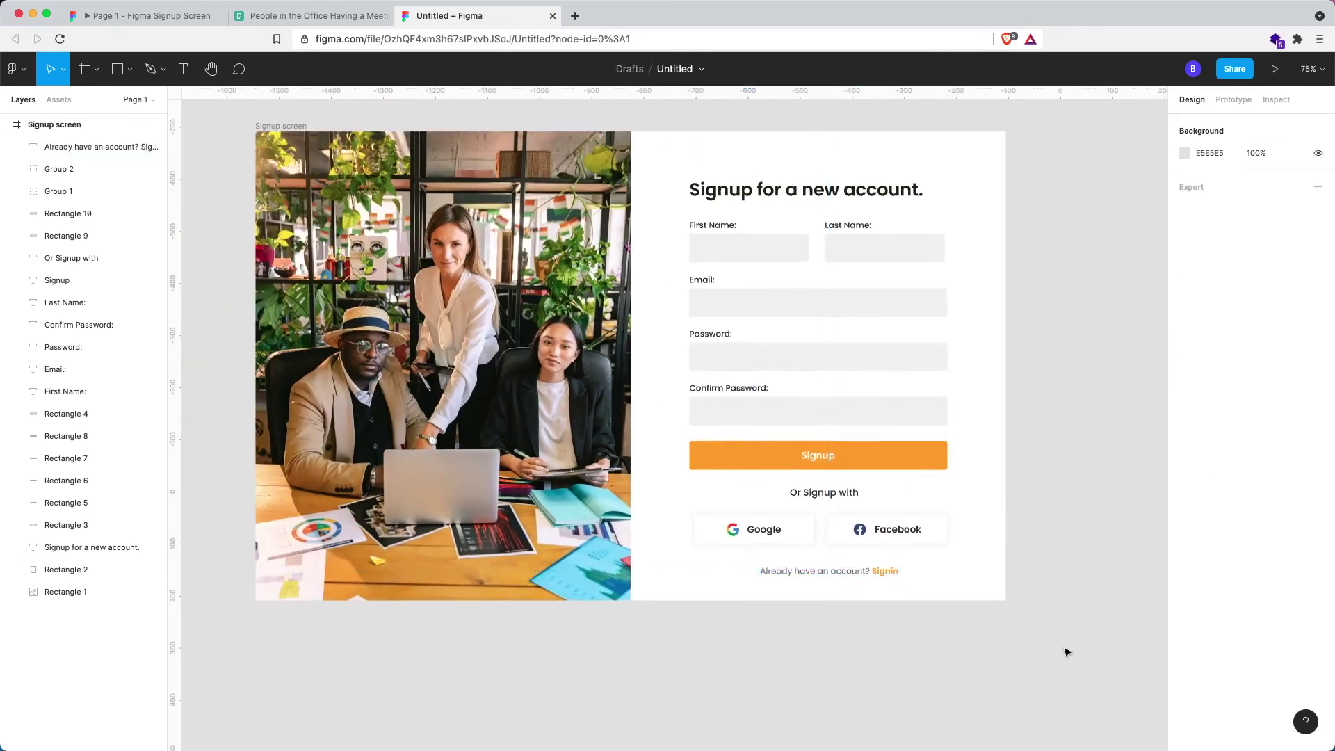
pyautogui.moveTo(751, 250); pyautogui.dragTo(648, 146)
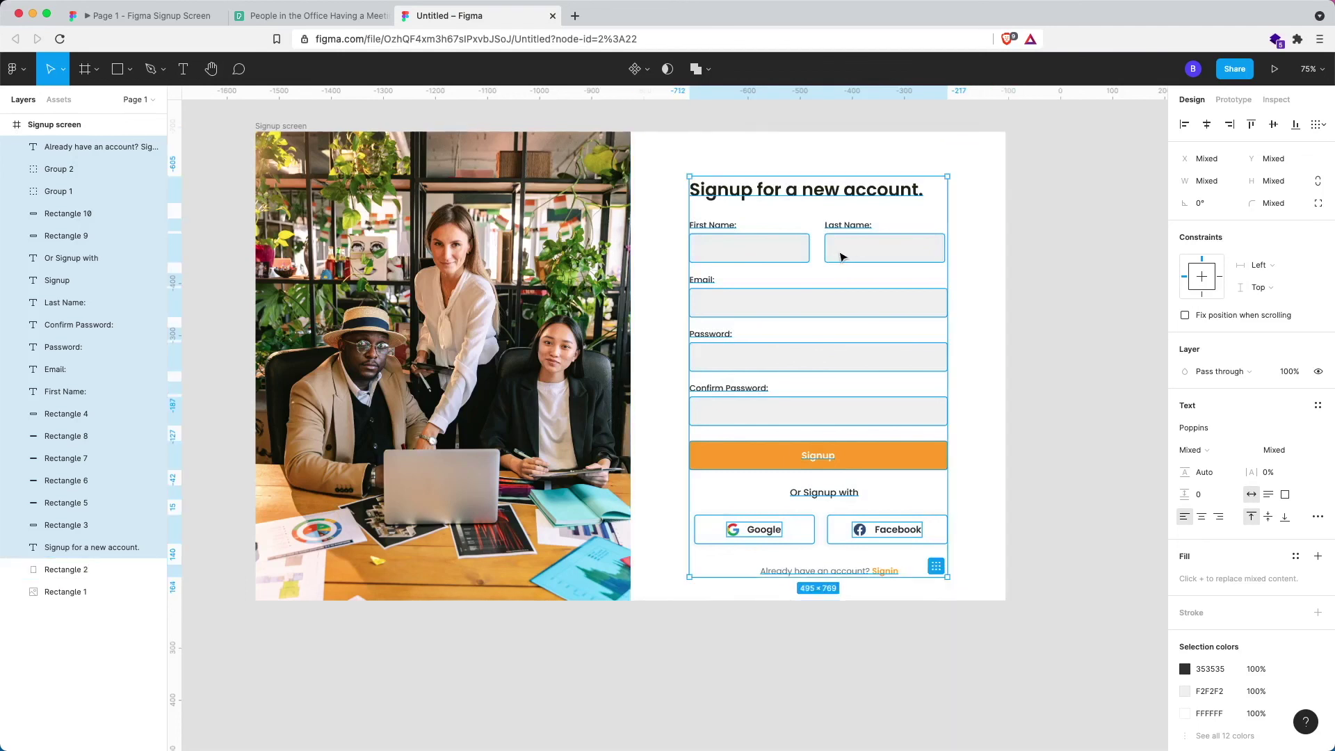
pyautogui.moveTo(839, 258); pyautogui.dragTo(841, 247)
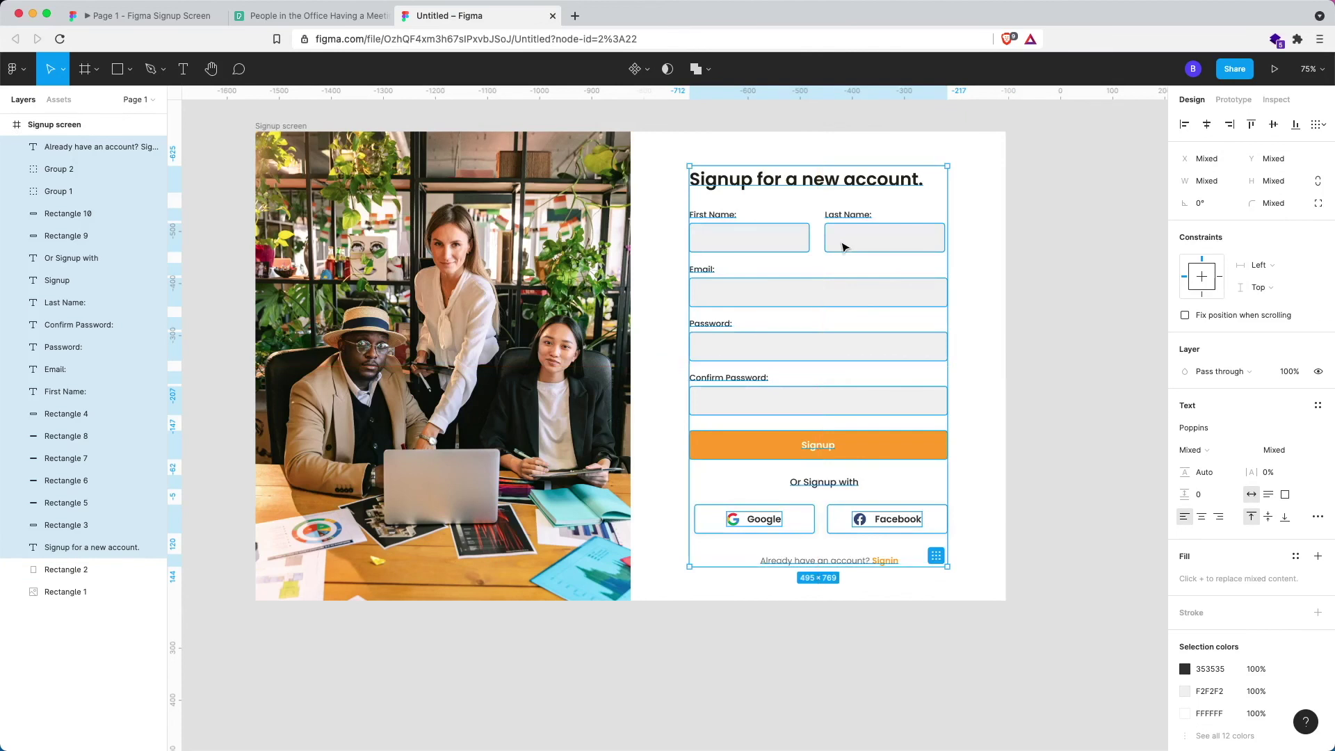
pyautogui.click(1082, 239)
# Step: Hide the interface and fit the whole signup screen in view to review the finished design
pyautogui.scroll(3, 1082, 239)
pyautogui.scroll(-1, 1082, 239)
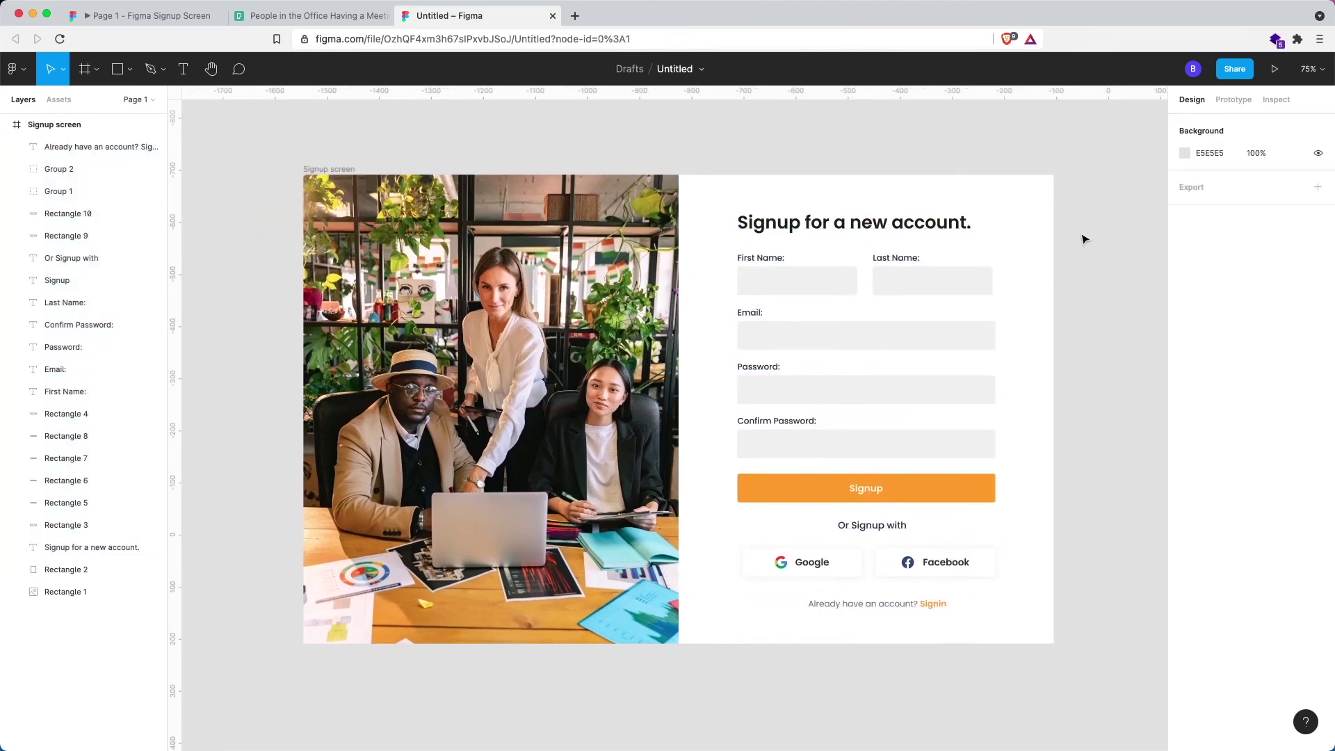
pyautogui.scroll(2, 1027, 231)
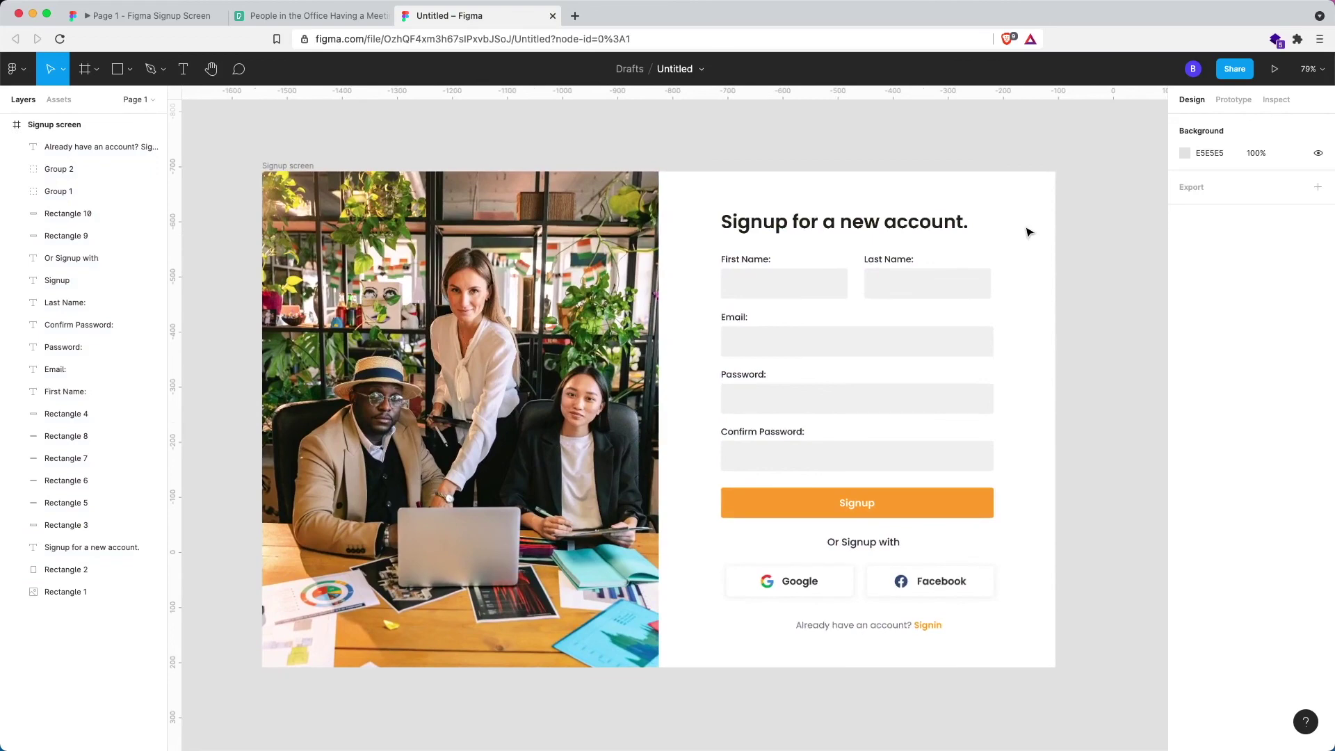
pyautogui.press('super+backslash')
pyautogui.hotkey('shift', '1')
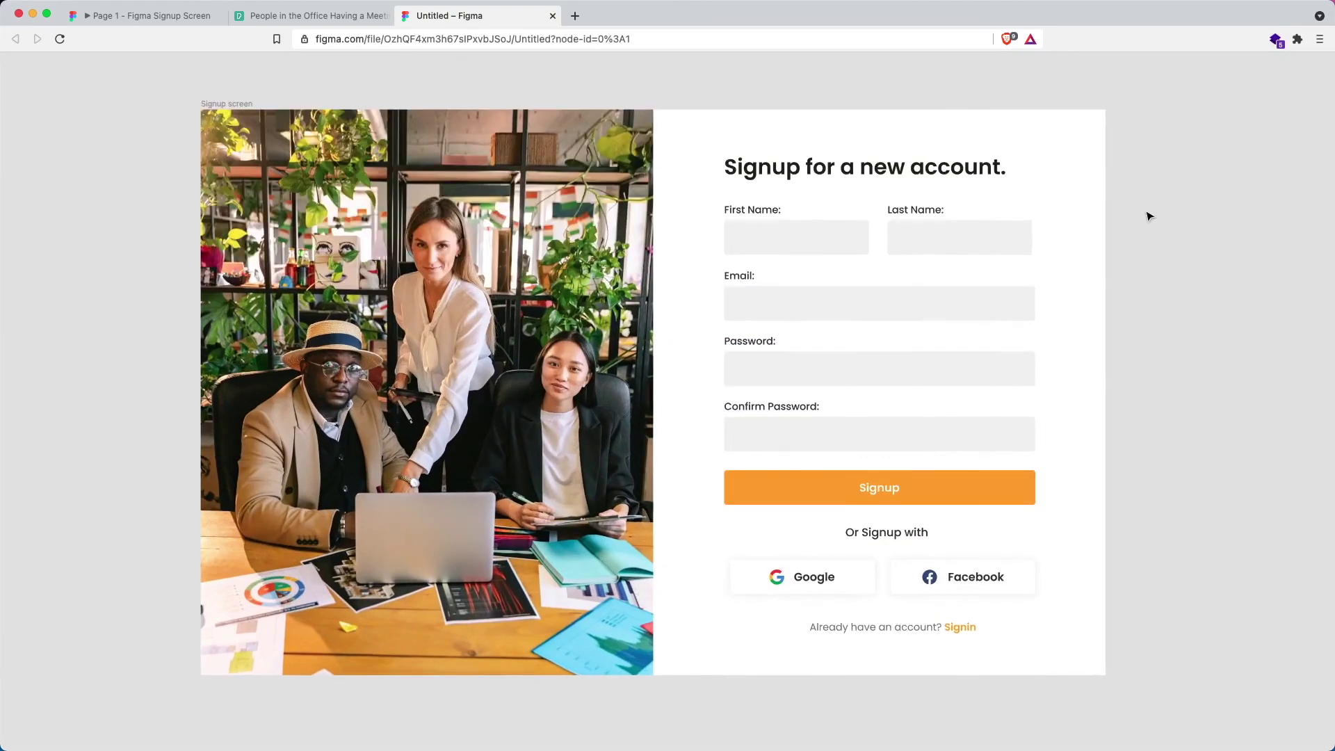